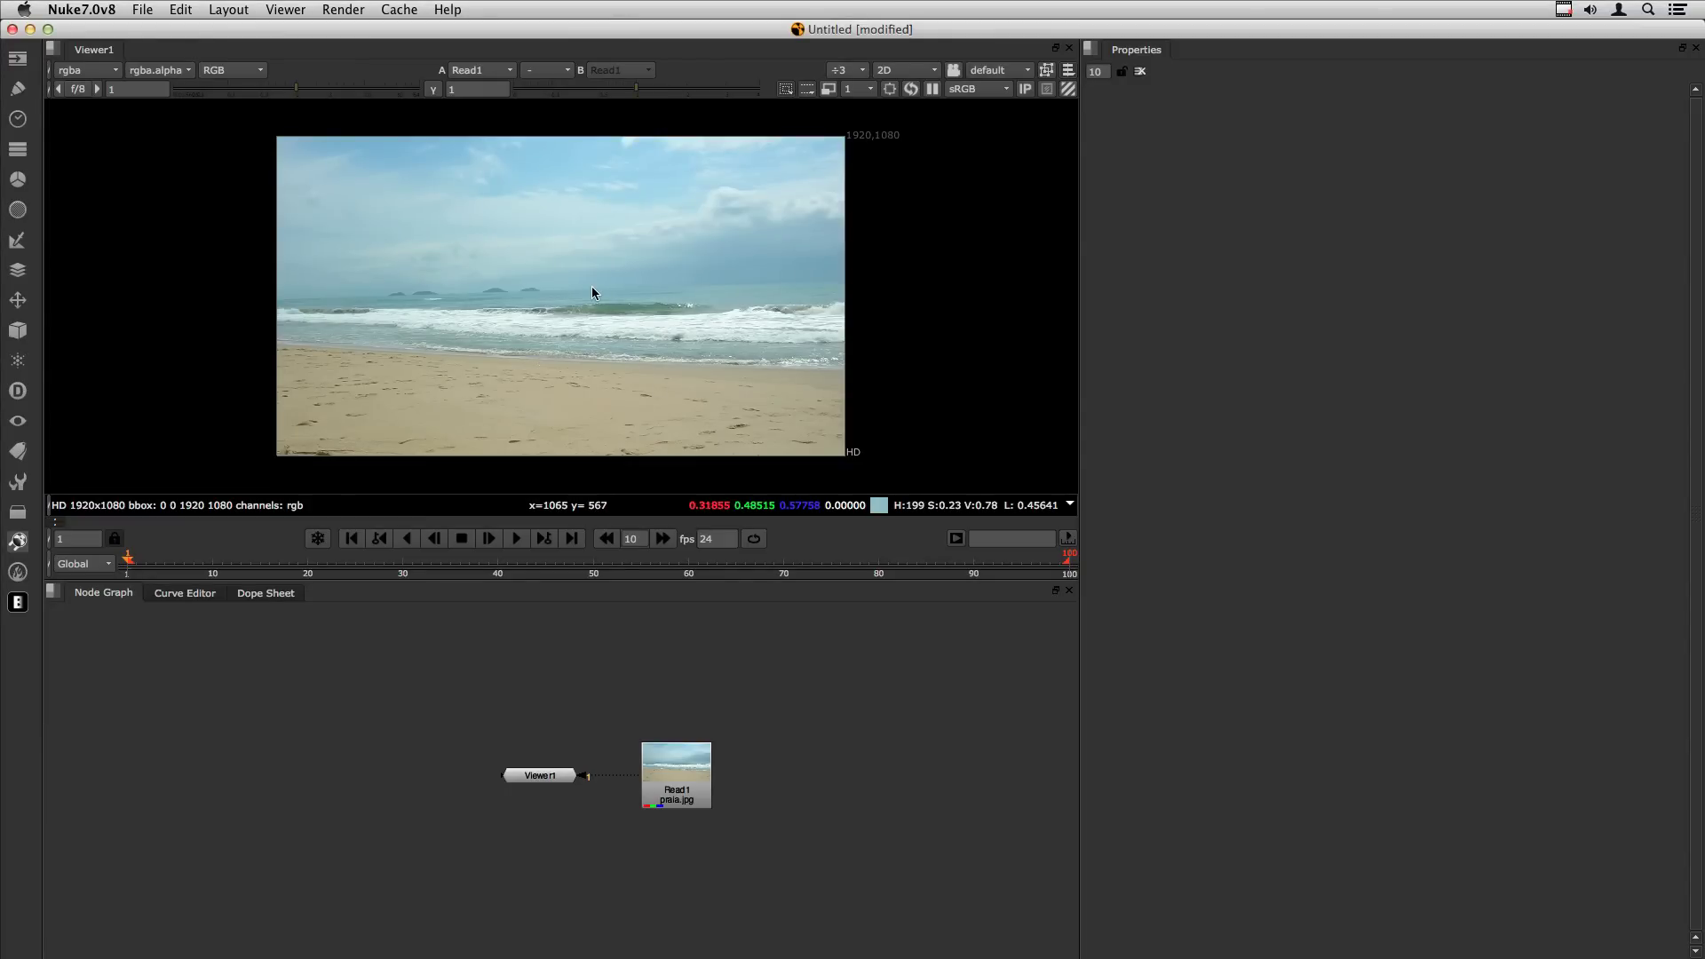
View the beach image in a full-window viewer and restore the normal layout.
{"action": "key", "text": "space"}
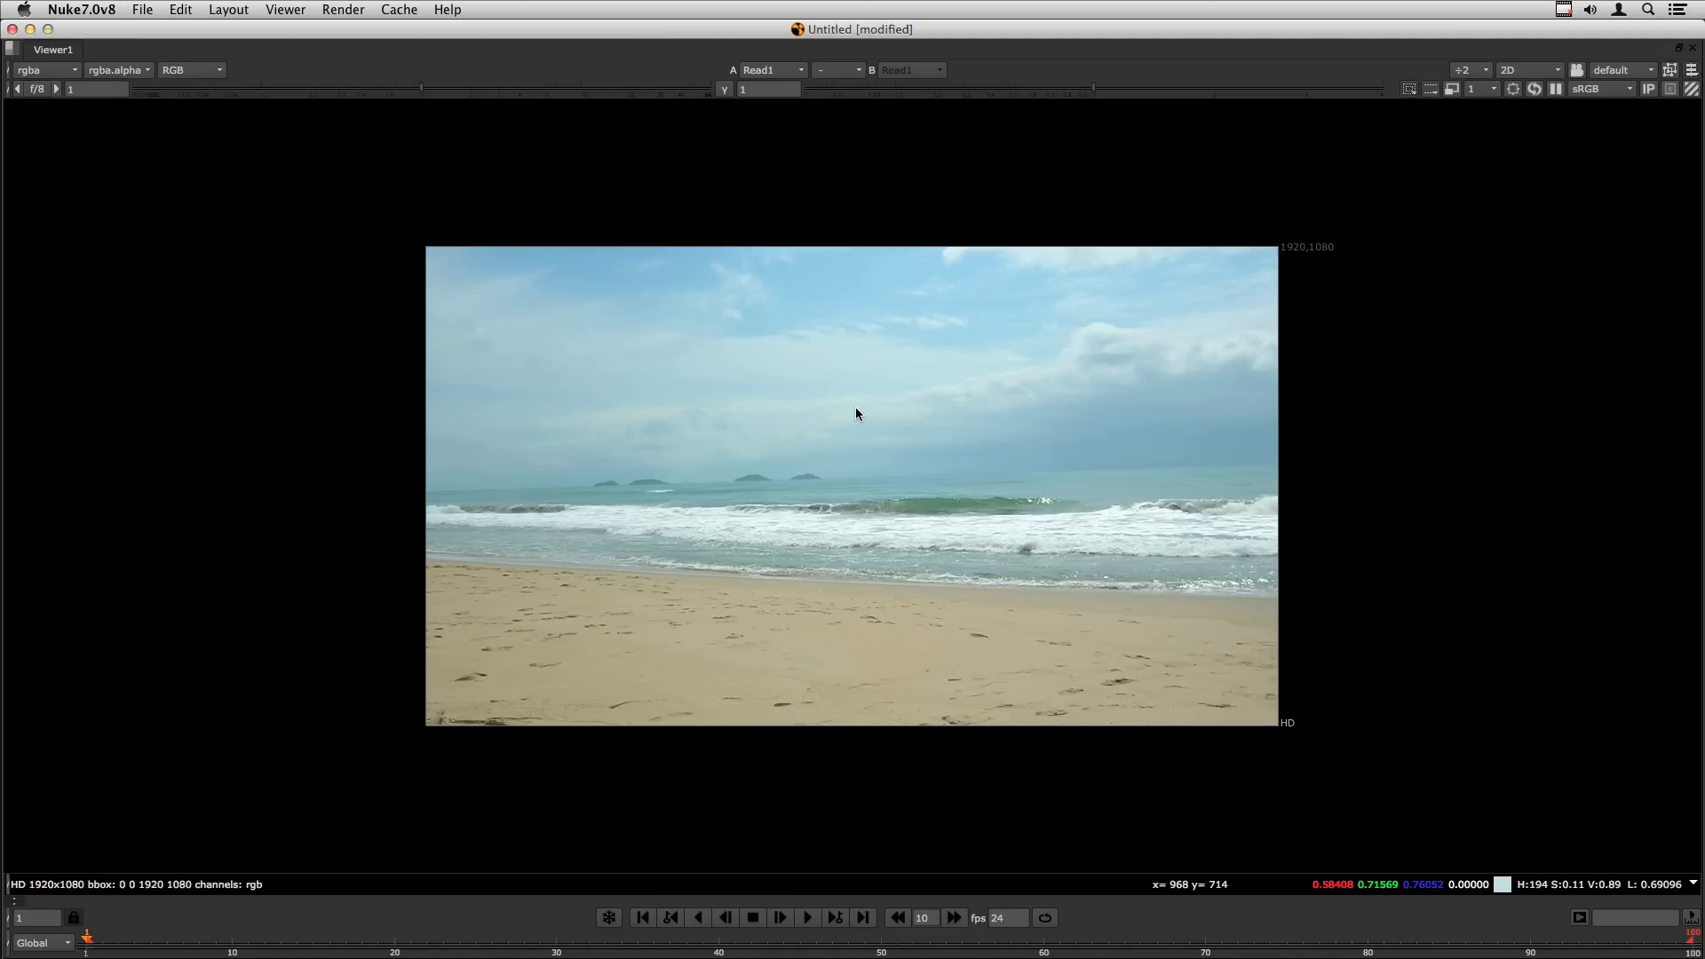
{"action": "key", "text": "space"}
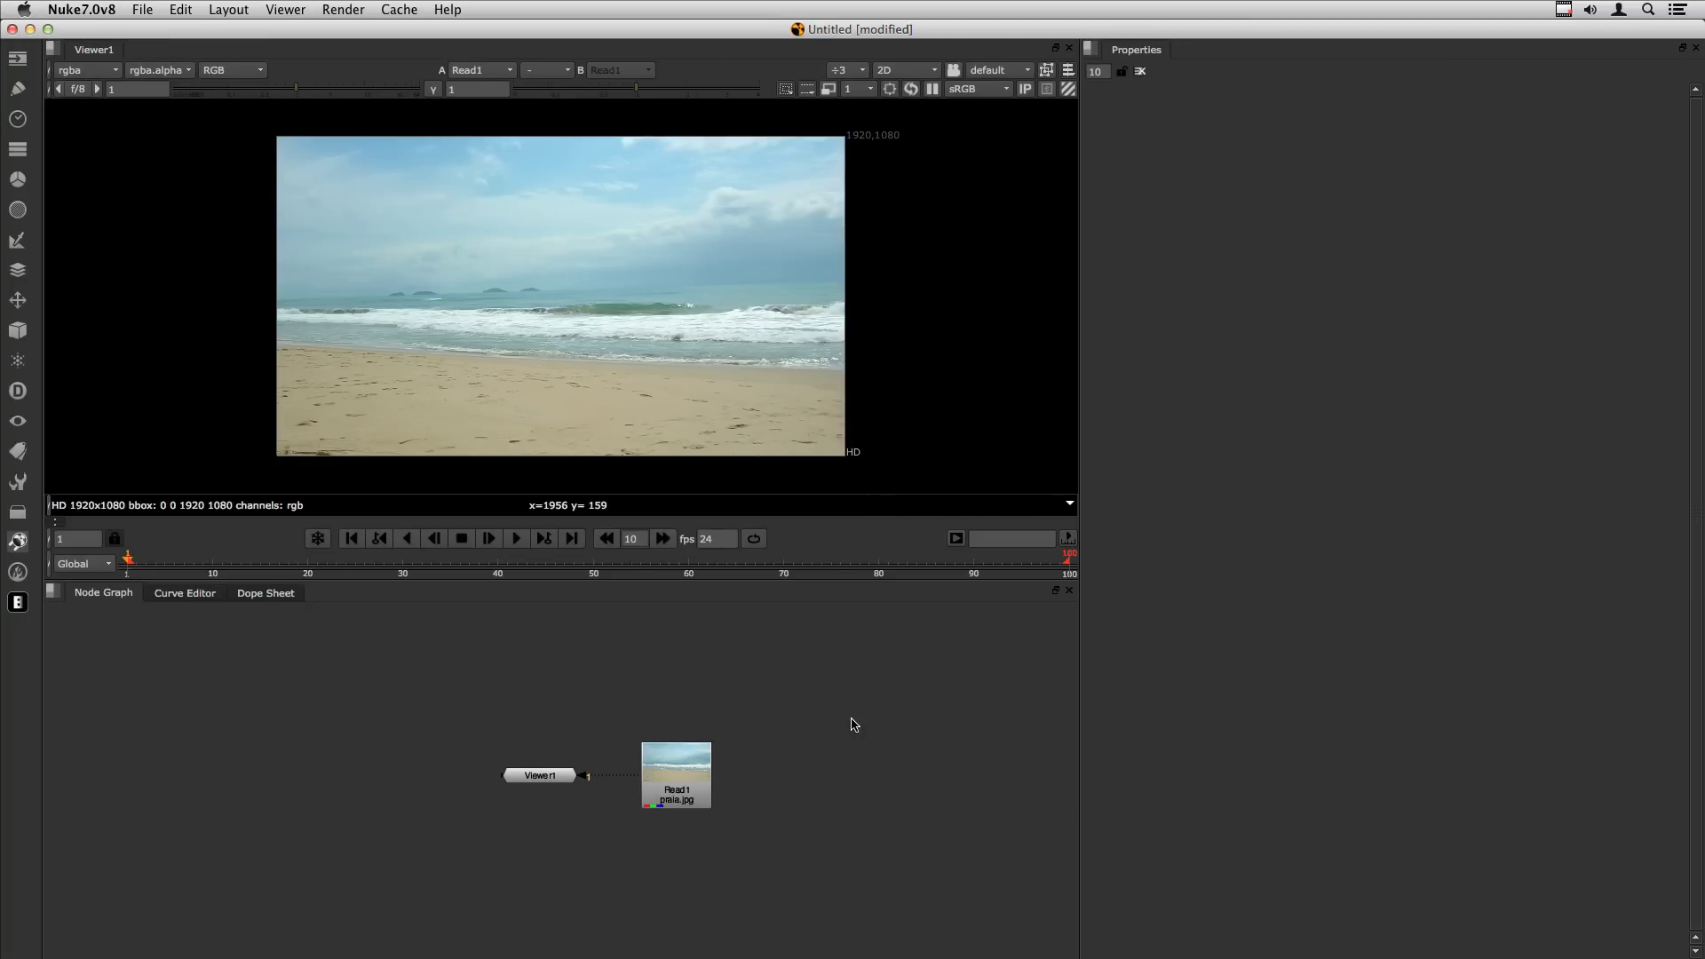
Switch to Finder, bring car.exr from the images folder into the Nuke node graph, and show it in the viewer.
{"action": "key", "text": "super+Tab"}
{"action": "key", "text": "super+Tab"}
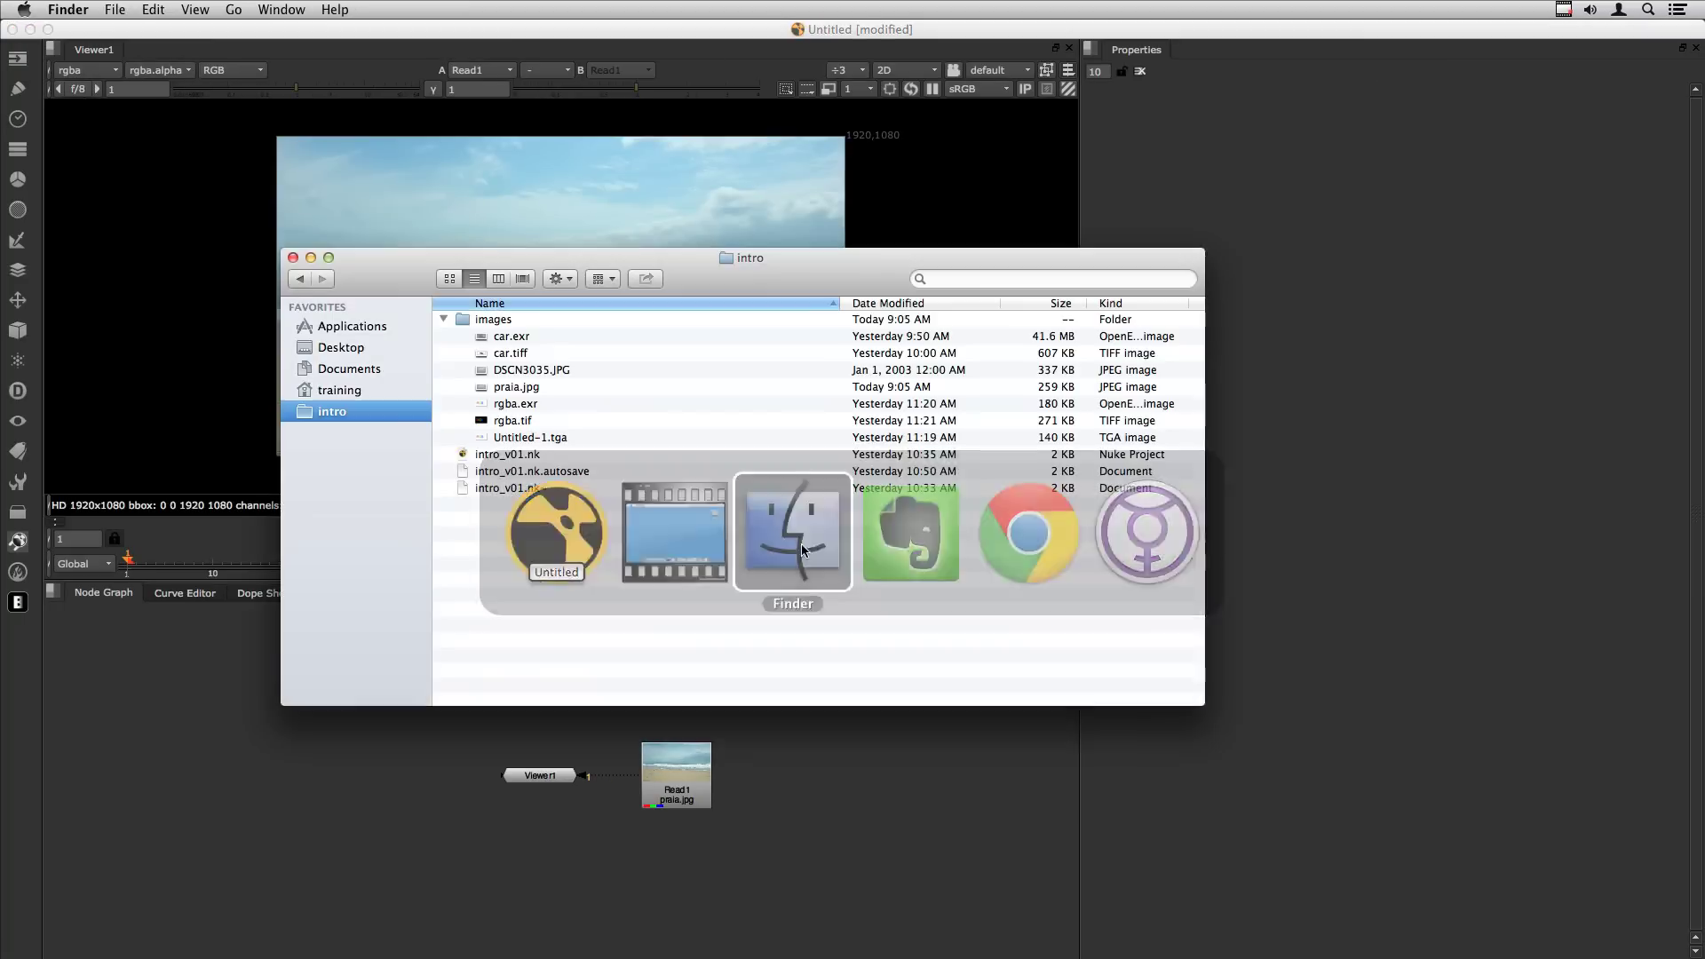
{"action": "left_click_drag", "start_coordinate": [503, 336], "coordinate": [772, 793]}
{"action": "left_click", "coordinate": [799, 848]}
{"action": "key", "text": "1"}
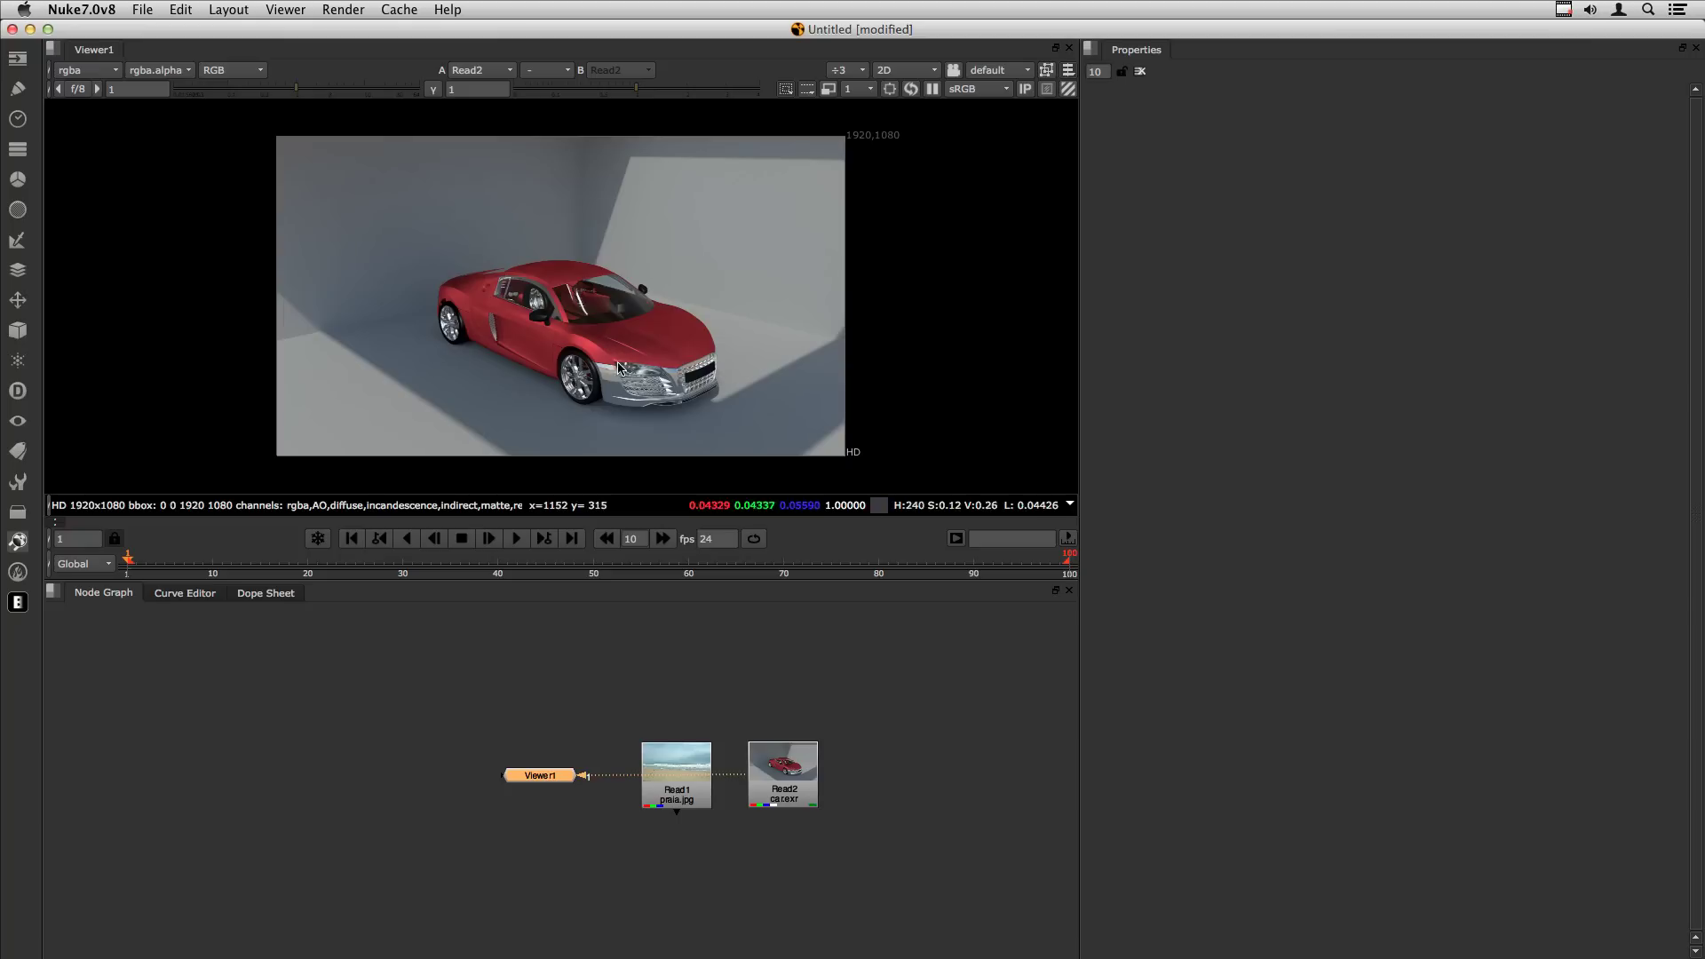
{"action": "left_click", "coordinate": [732, 876]}
Examine the channel indicators on the praia.jpg and car.exr Read nodes up close in the node graph.
{"action": "scroll", "coordinate": [780, 855], "scroll_direction": "up", "scroll_amount": 2}
{"action": "scroll", "coordinate": [783, 839], "scroll_direction": "up", "scroll_amount": 2}
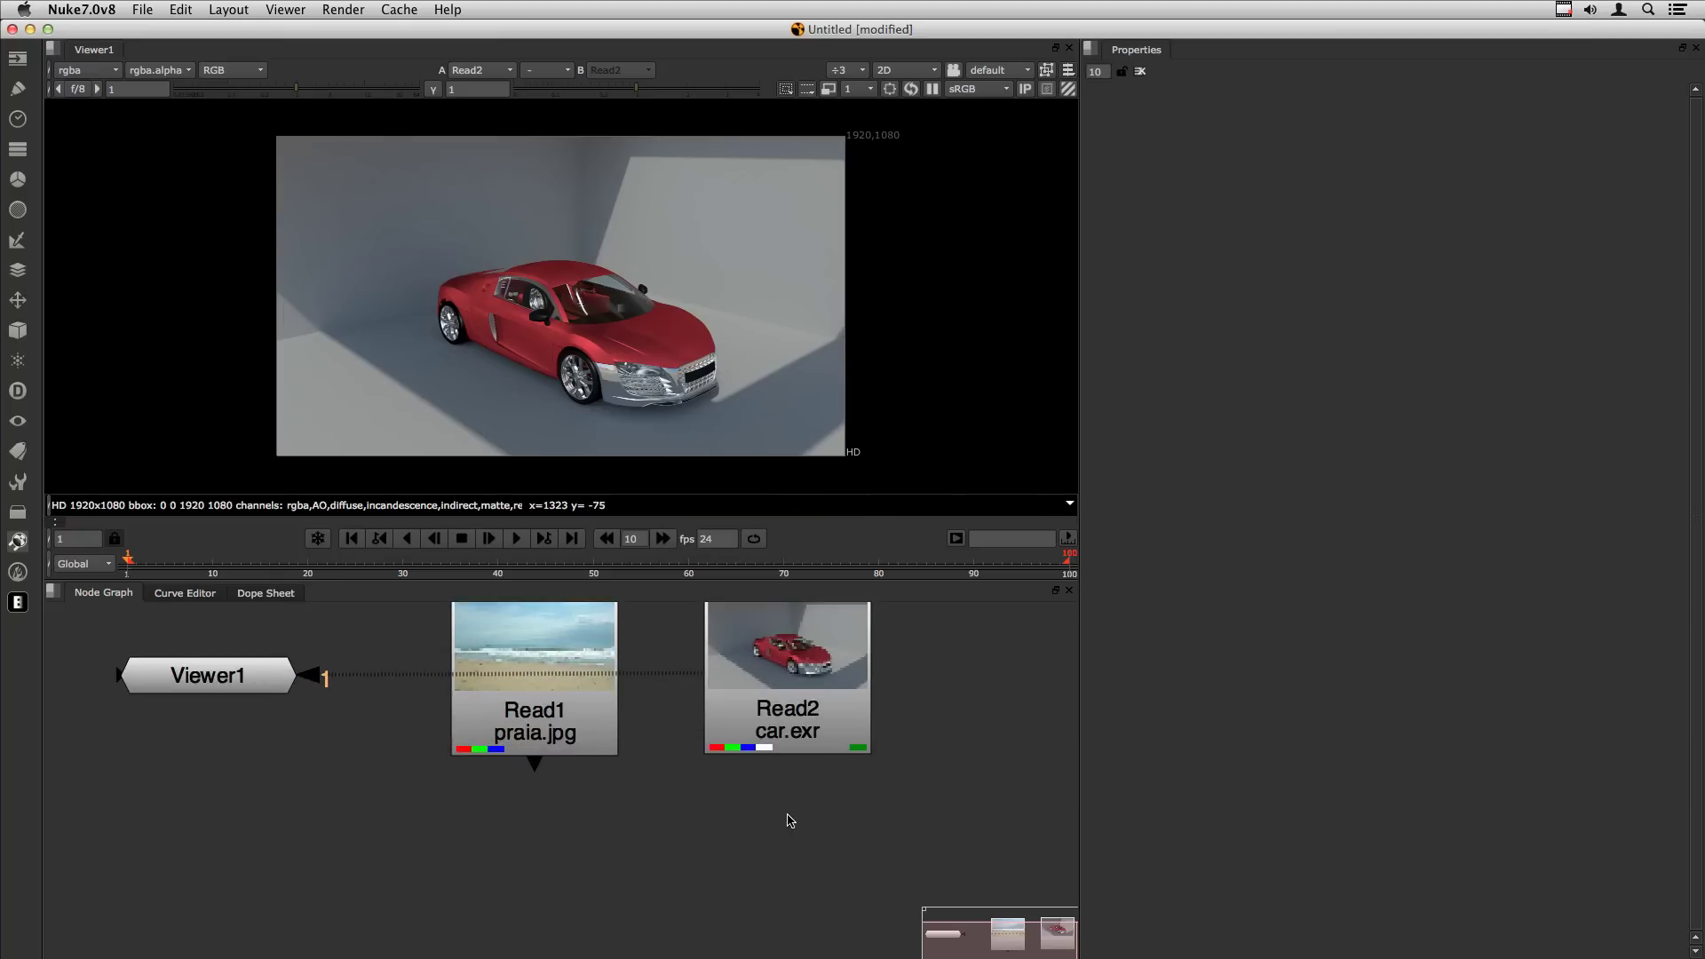
{"action": "scroll", "coordinate": [774, 826], "scroll_direction": "up", "scroll_amount": 1}
{"action": "scroll", "coordinate": [686, 788], "scroll_direction": "up", "scroll_amount": 1}
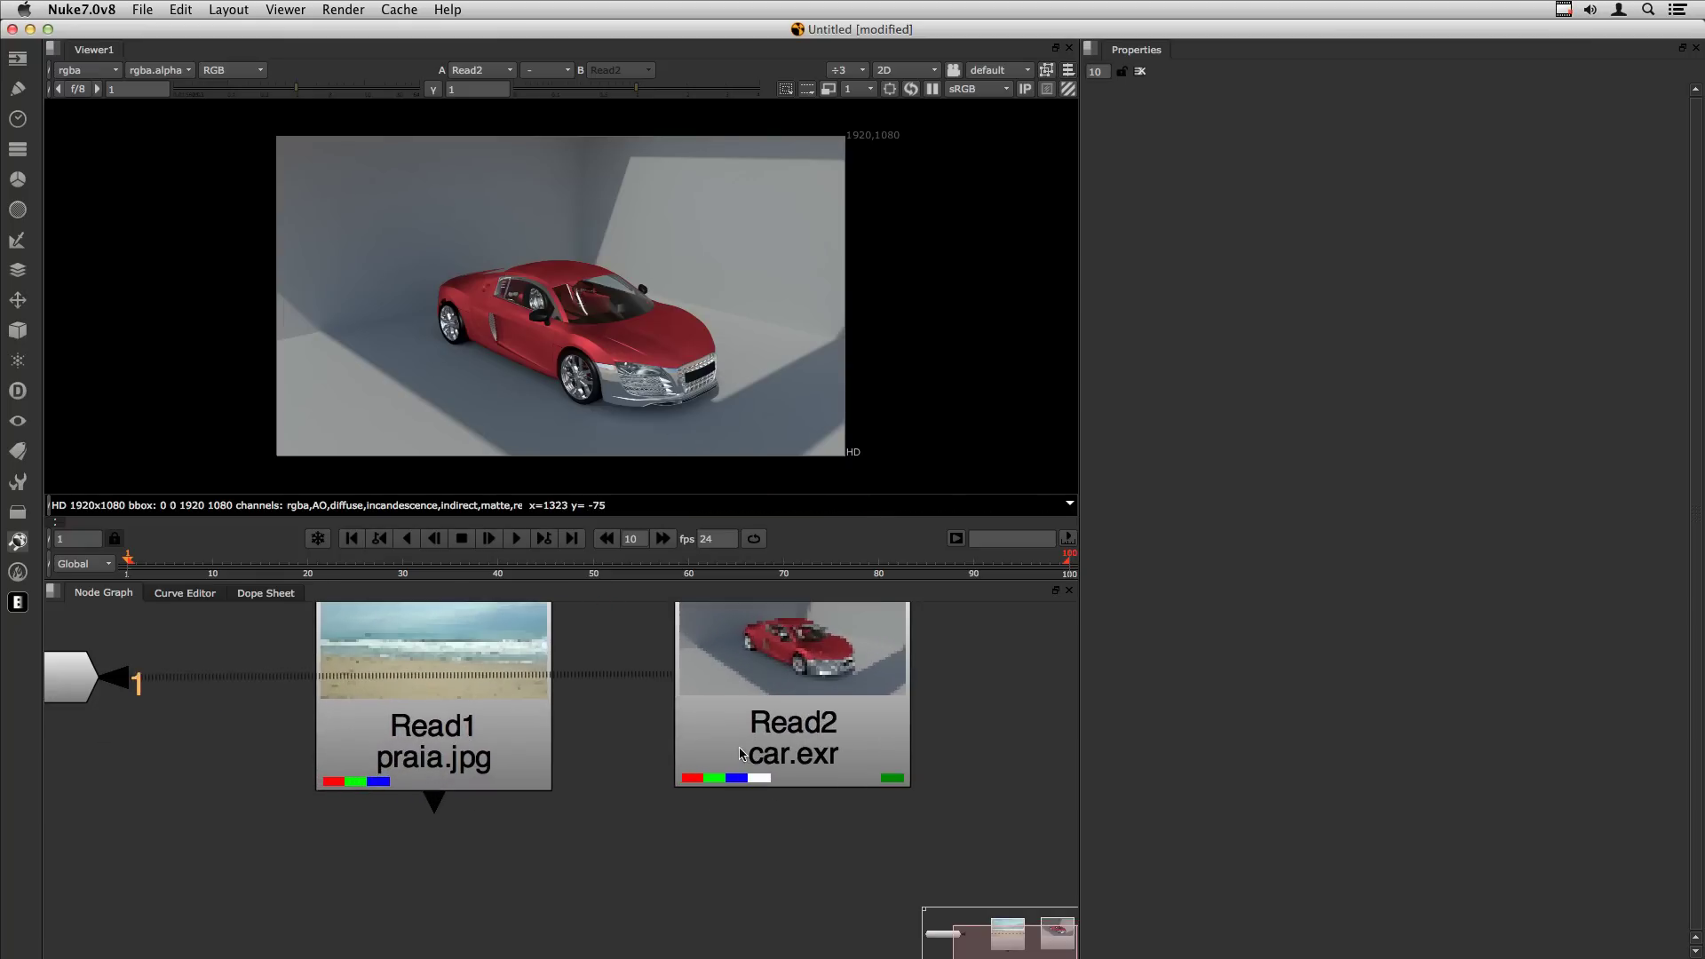
{"action": "left_click_drag", "start_coordinate": [744, 764], "coordinate": [706, 770]}
{"action": "middle_click_drag", "start_coordinate": [584, 787], "coordinate": [498, 845]}
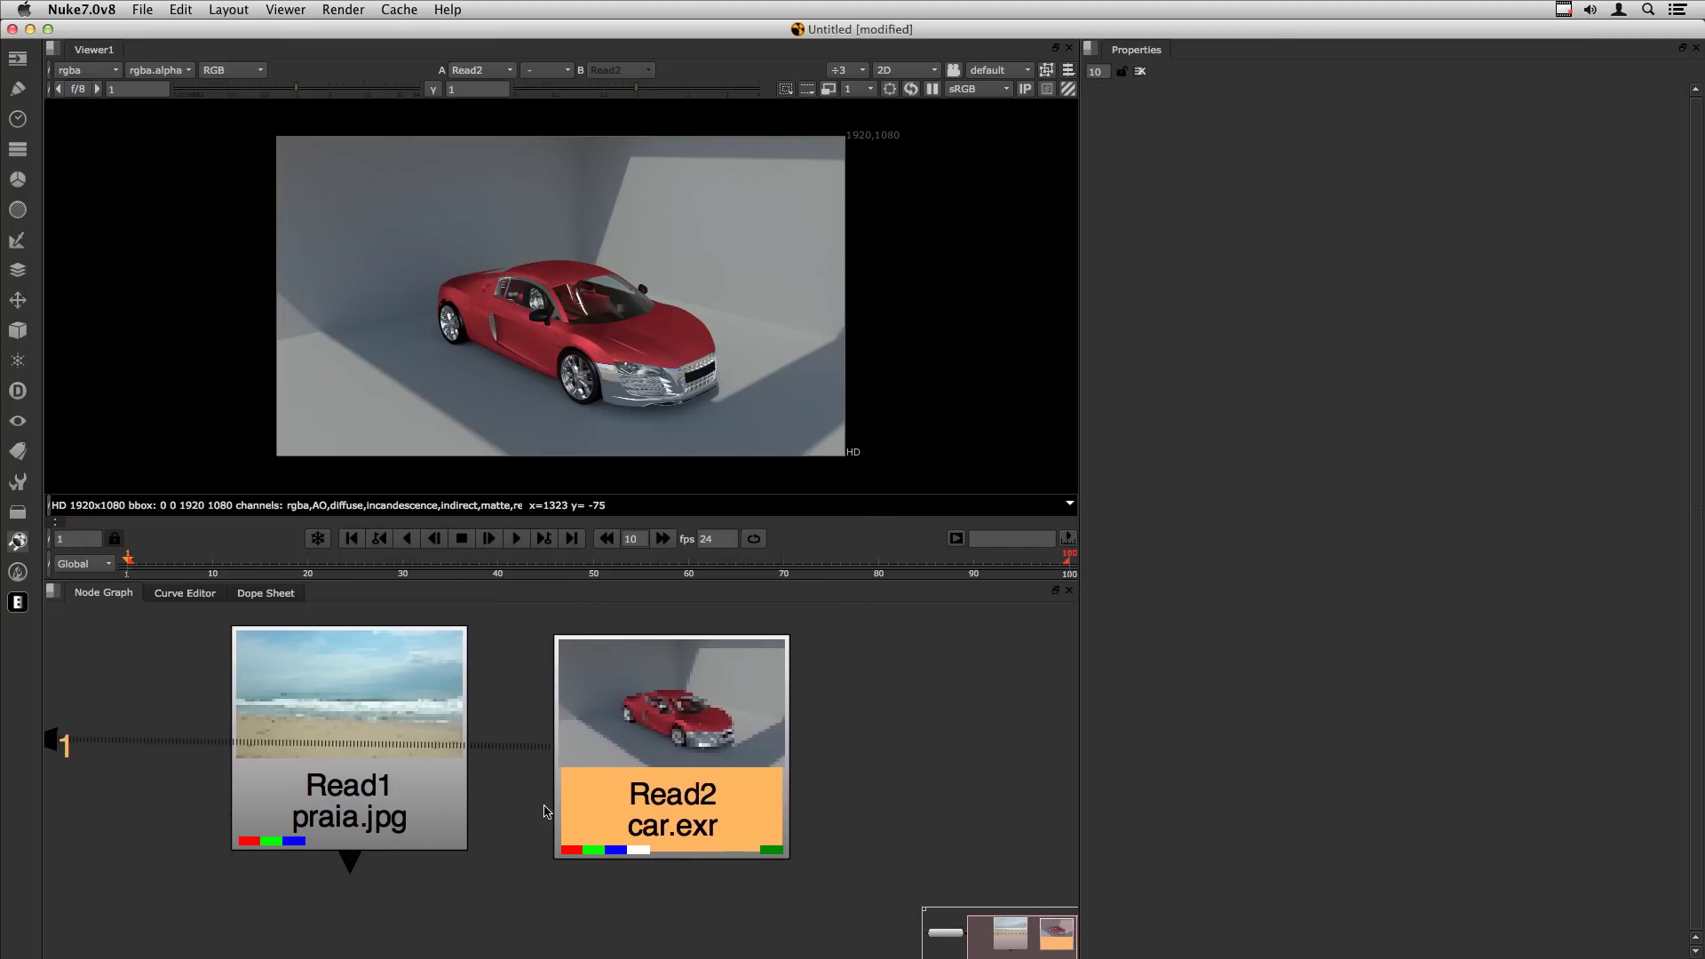
{"action": "left_click", "coordinate": [514, 887]}
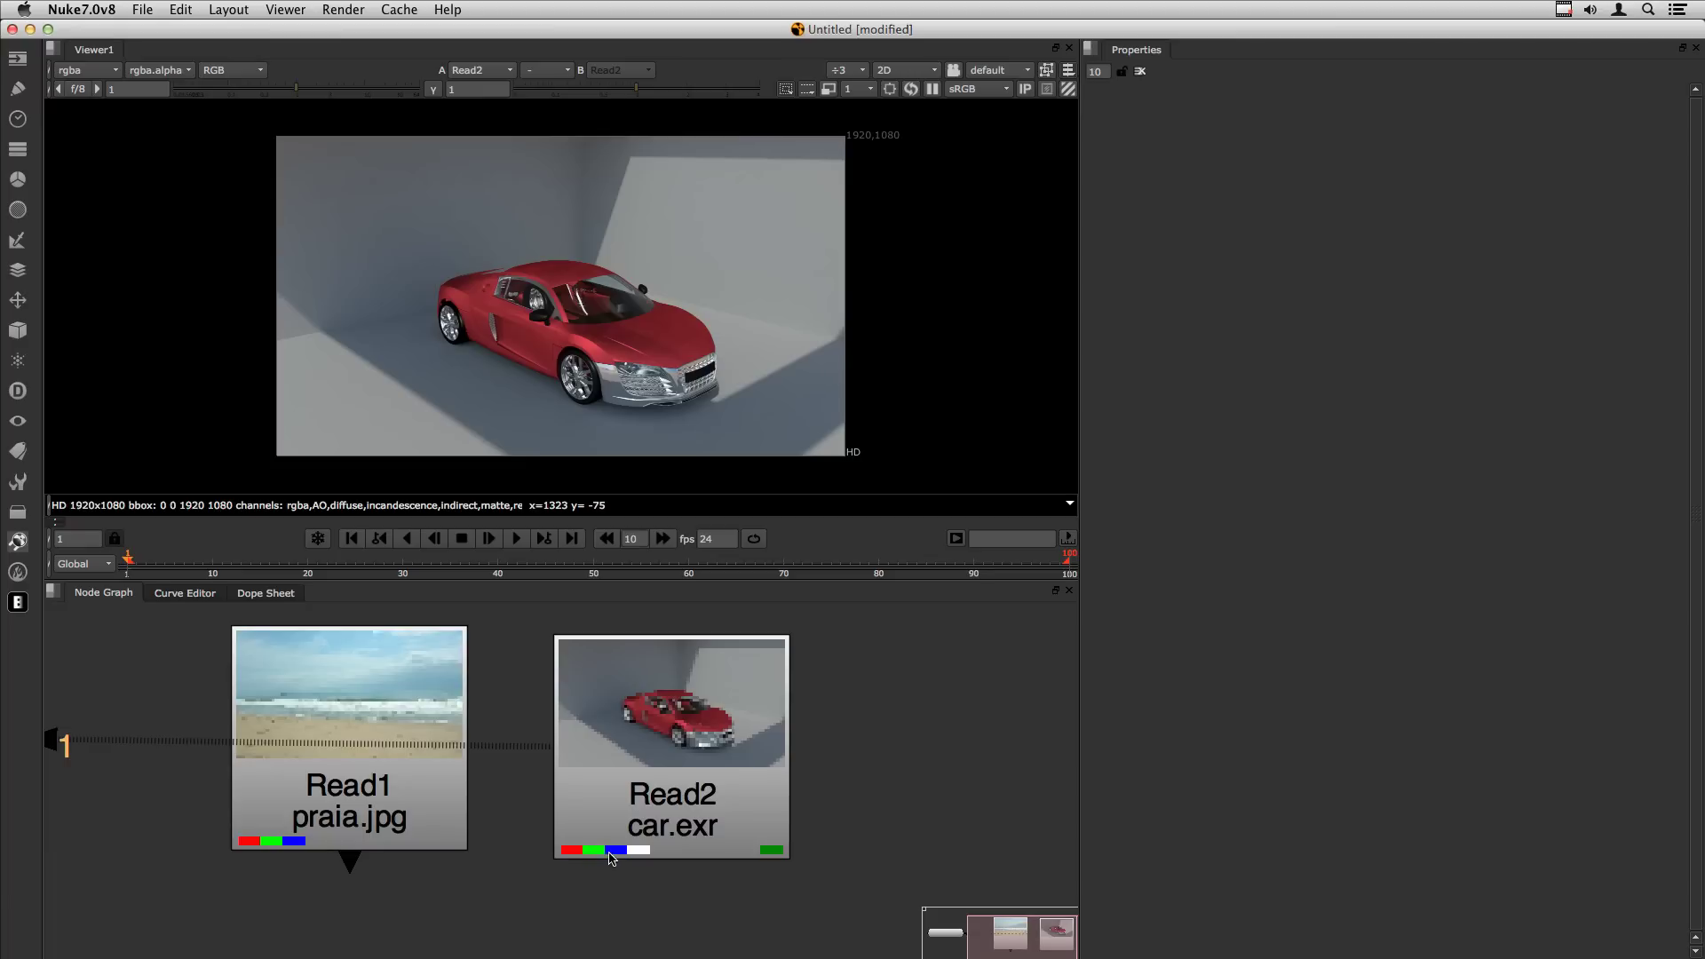
{"action": "left_click_drag", "start_coordinate": [666, 784], "coordinate": [663, 786]}
{"action": "left_click", "coordinate": [638, 921]}
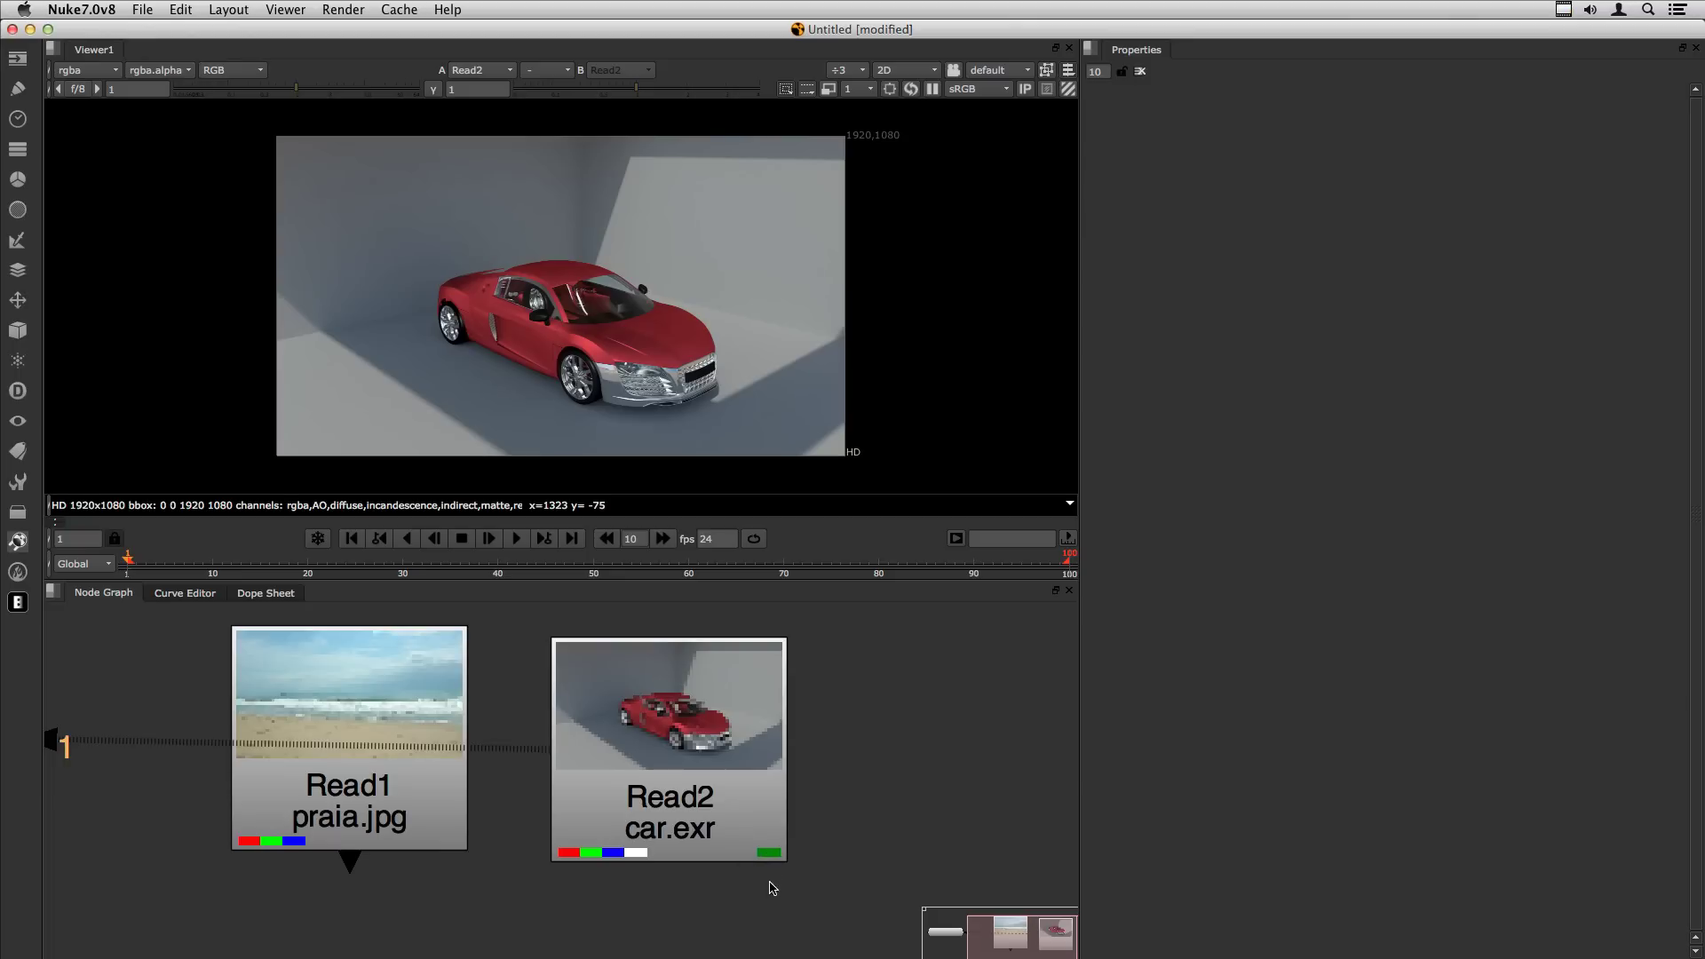
{"action": "left_click_drag", "start_coordinate": [767, 854], "coordinate": [769, 852]}
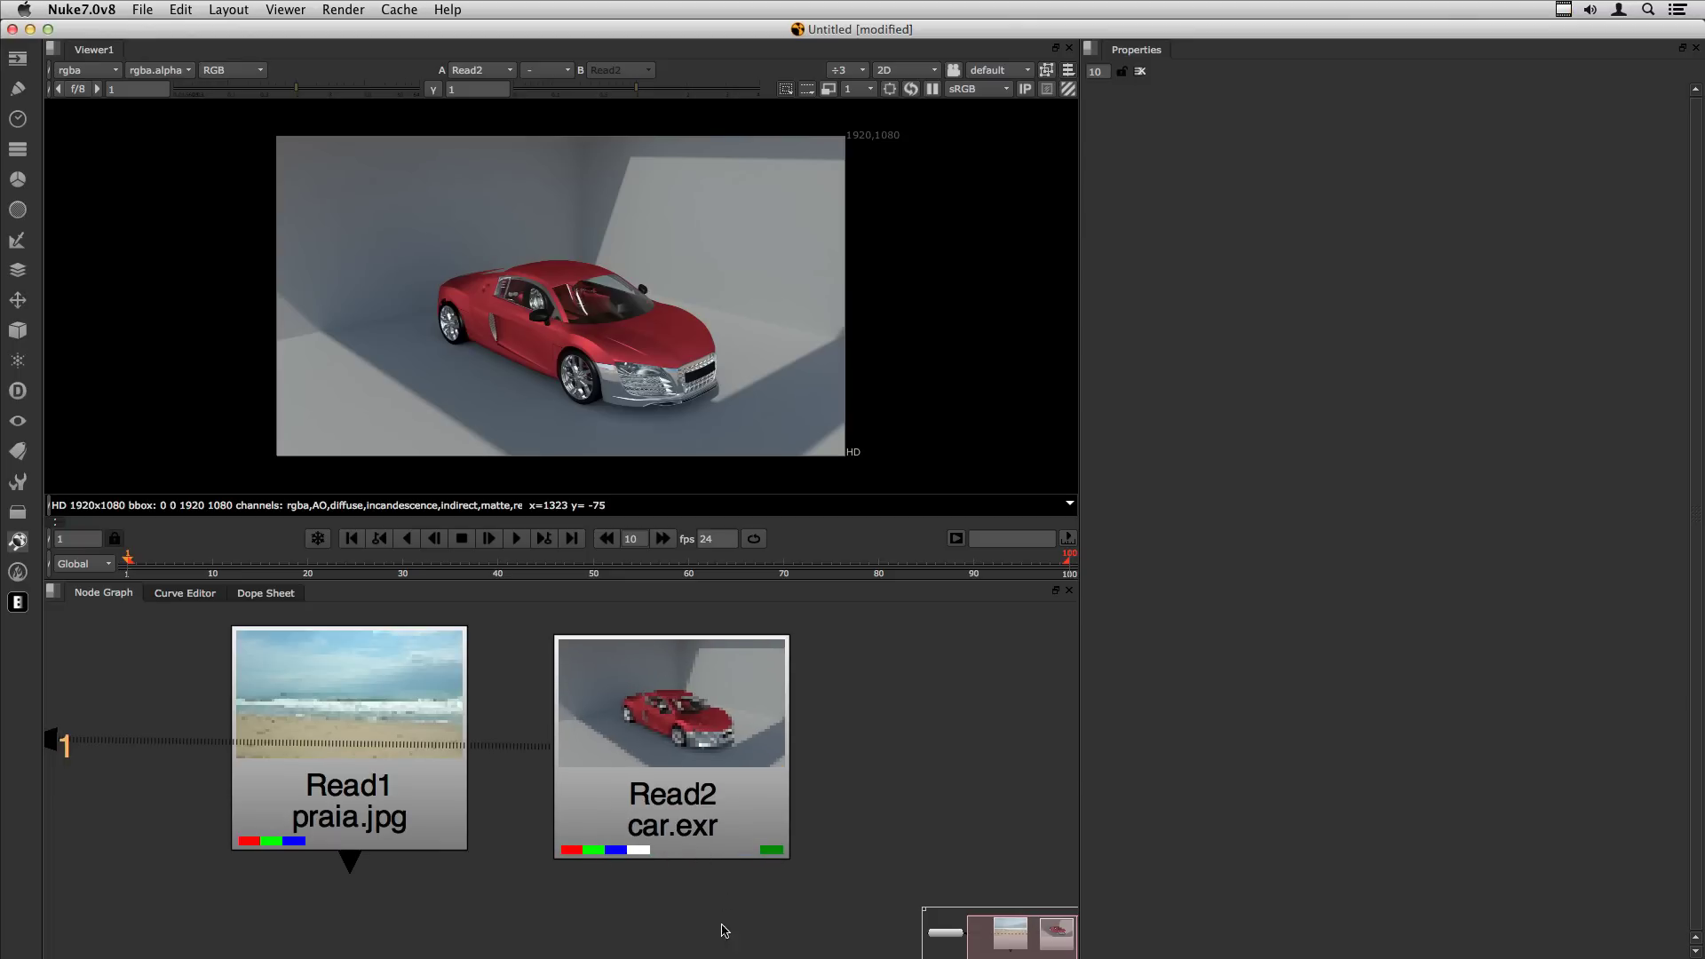
Add a LayerContactSheet node after the car.exr Read node.
{"action": "scroll", "coordinate": [737, 812], "scroll_direction": "right", "scroll_amount": 5}
{"action": "left_click", "coordinate": [580, 788]}
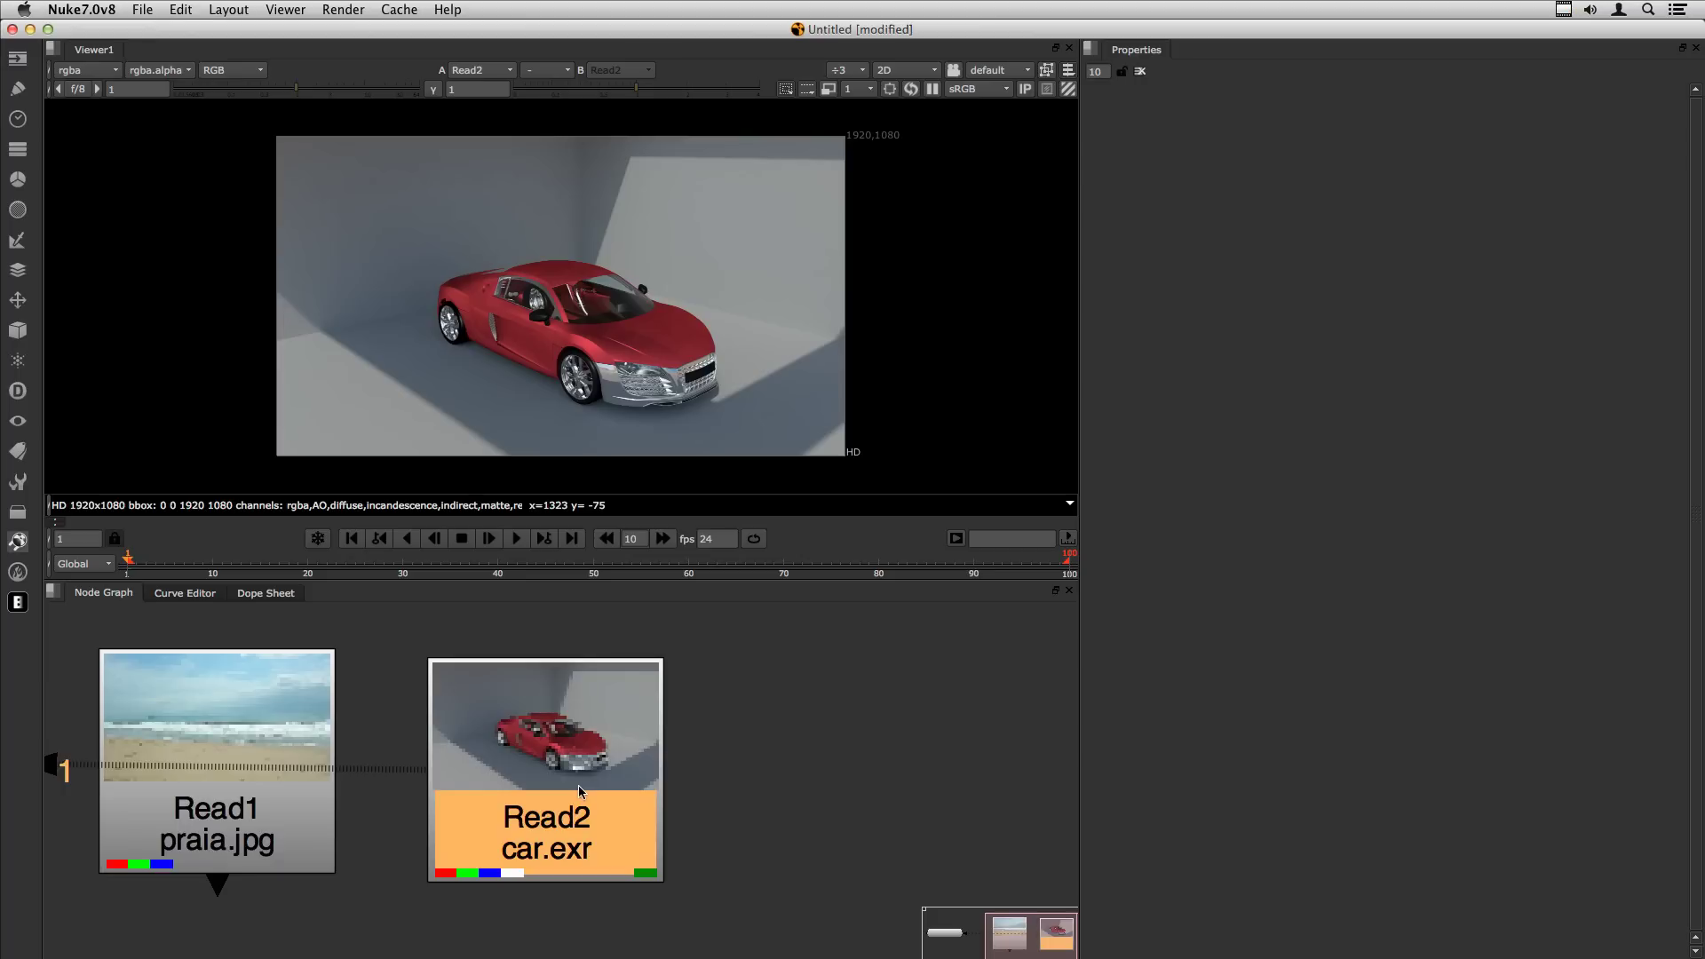
{"action": "key", "text": "Tab"}
{"action": "type", "text": "la"}
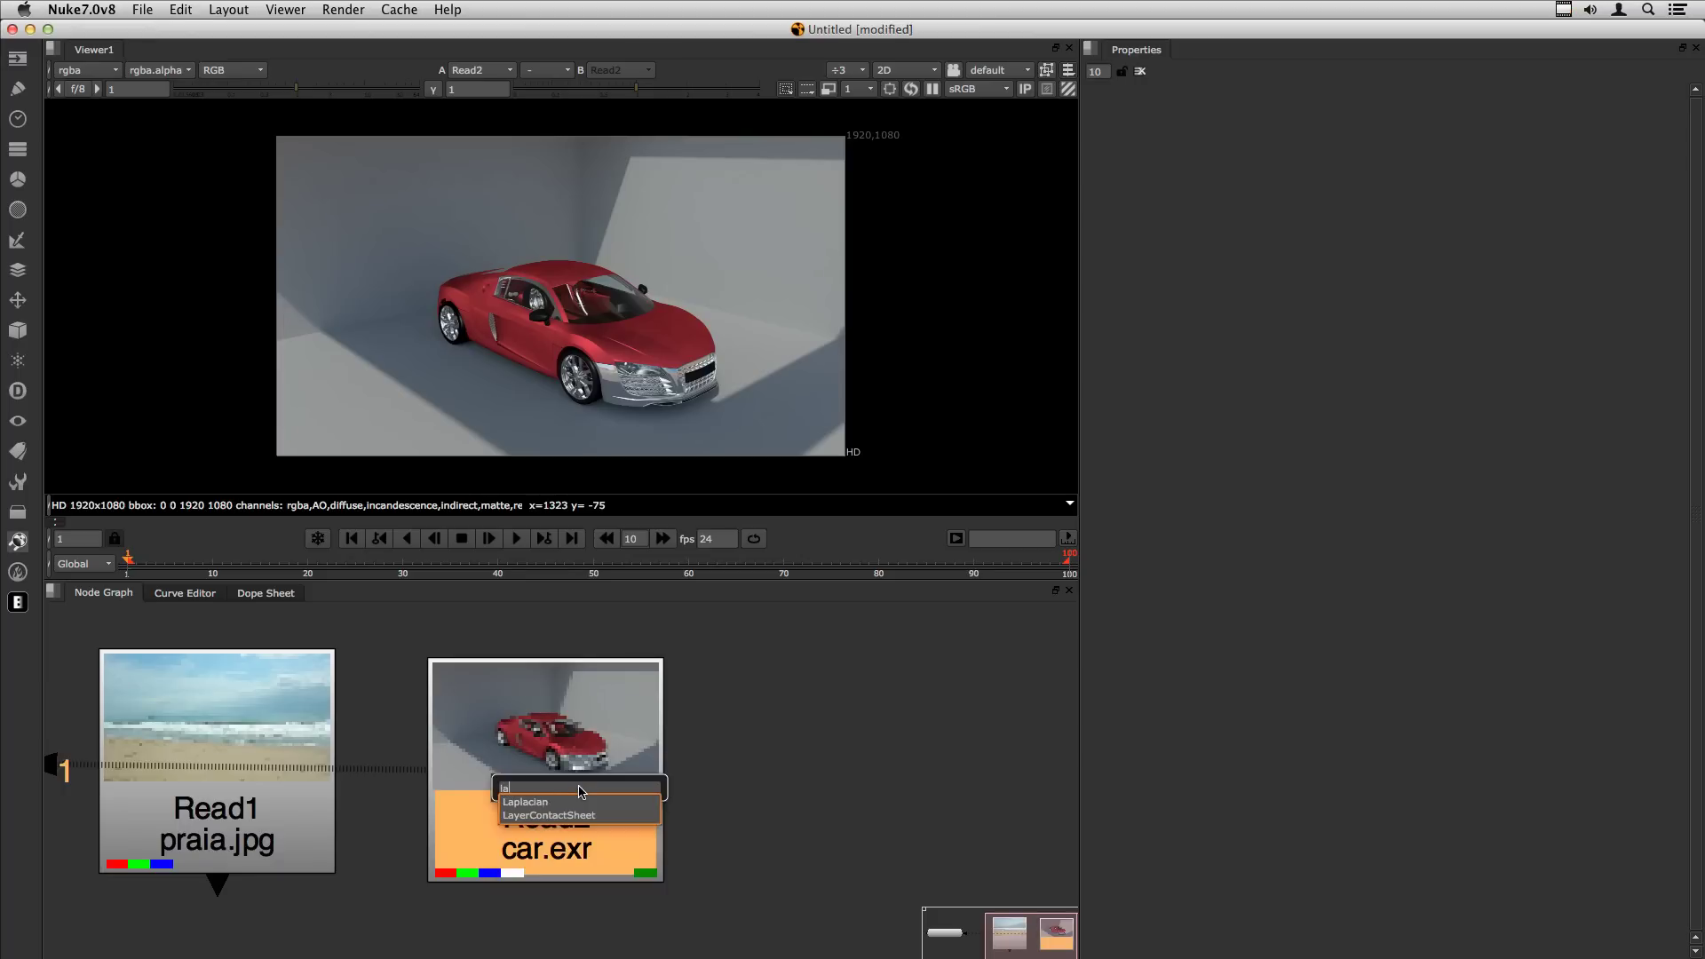
{"action": "type", "text": "yer"}
{"action": "key", "text": "Return"}
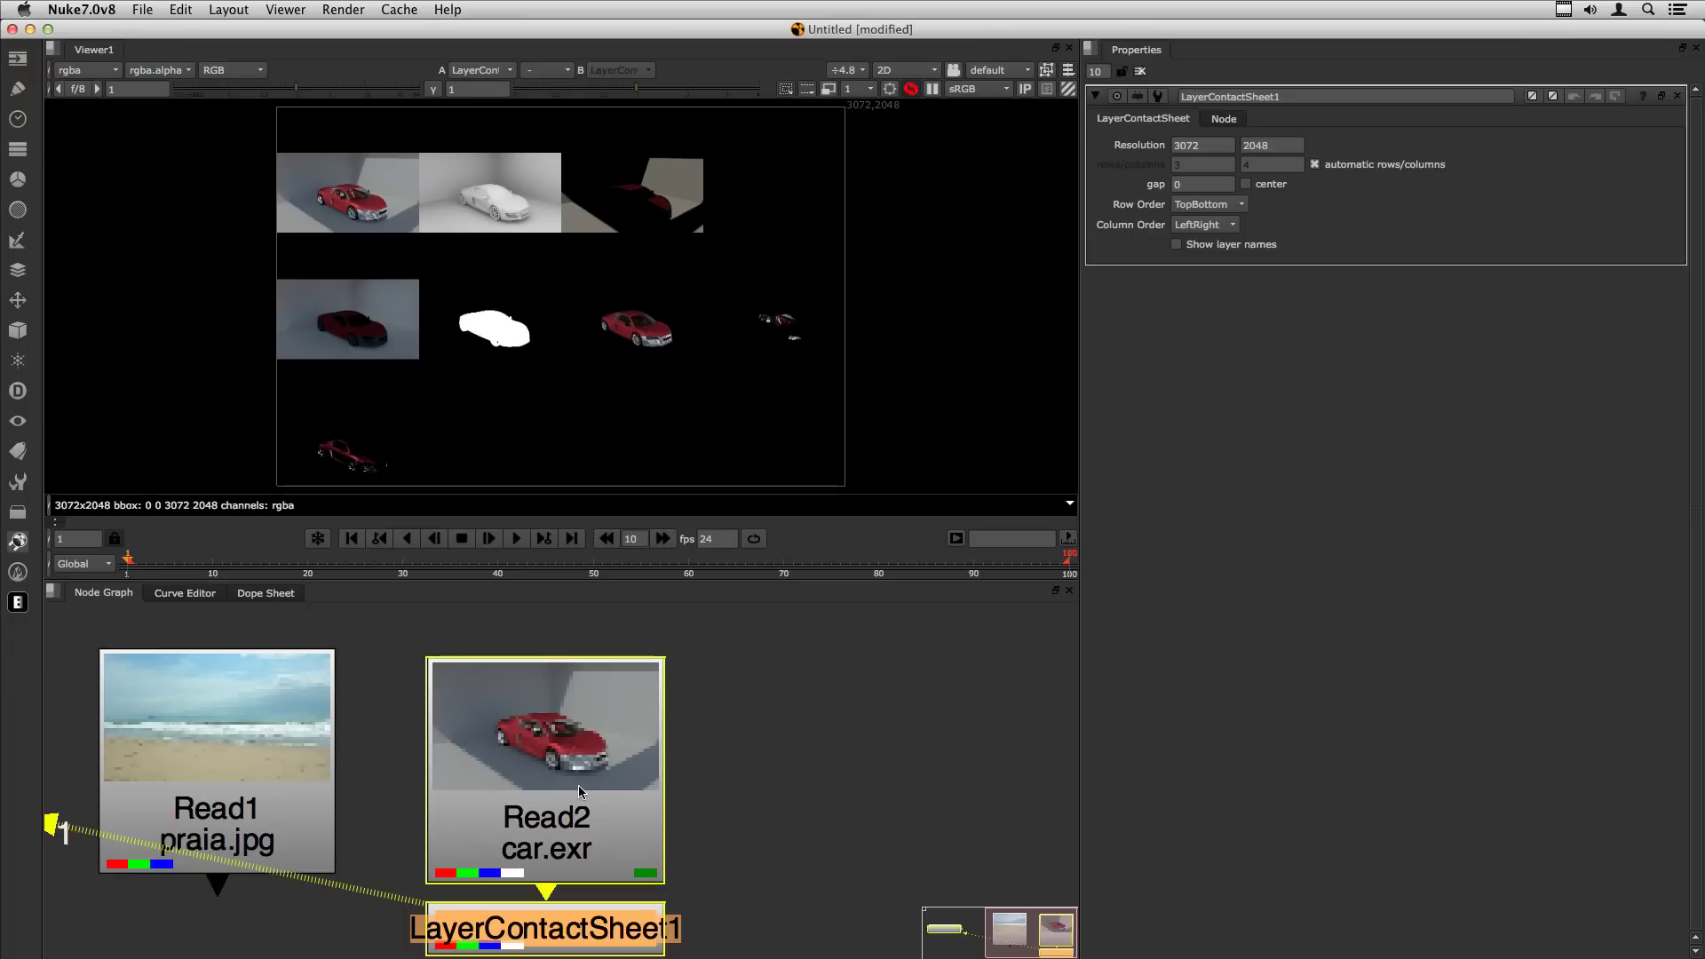
{"action": "left_click", "coordinate": [781, 724]}
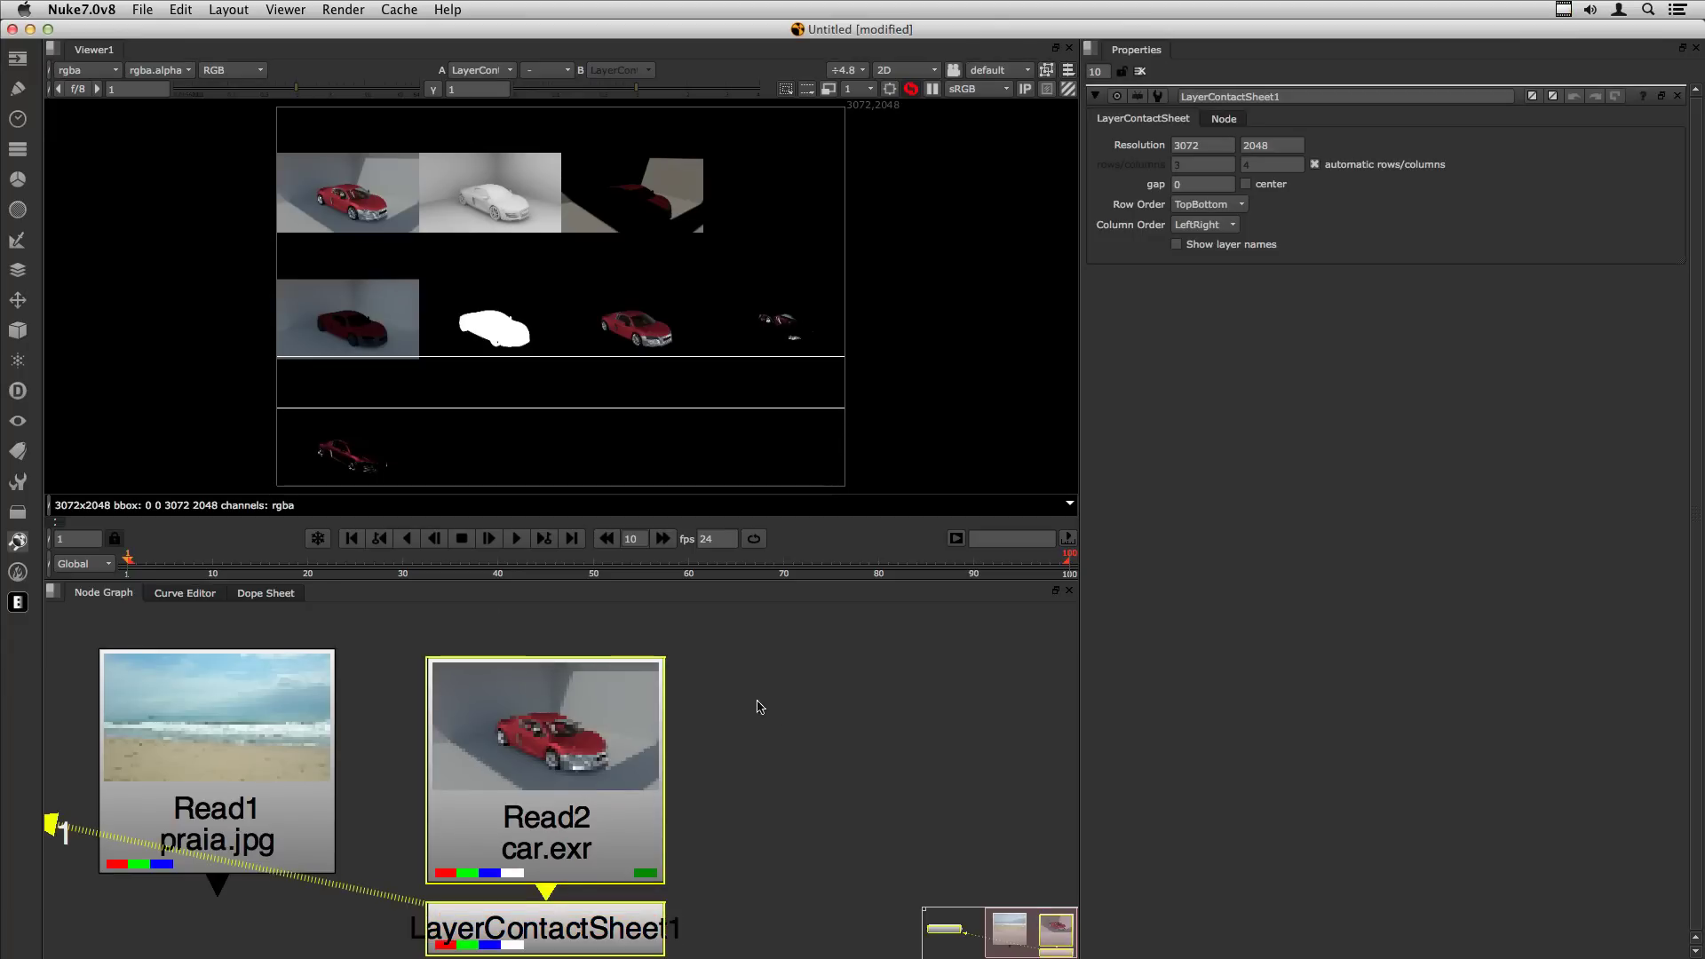
Turn on the display of layer names for the LayerContactSheet node.
{"action": "left_click", "coordinate": [550, 929]}
{"action": "left_click", "coordinate": [1177, 244]}
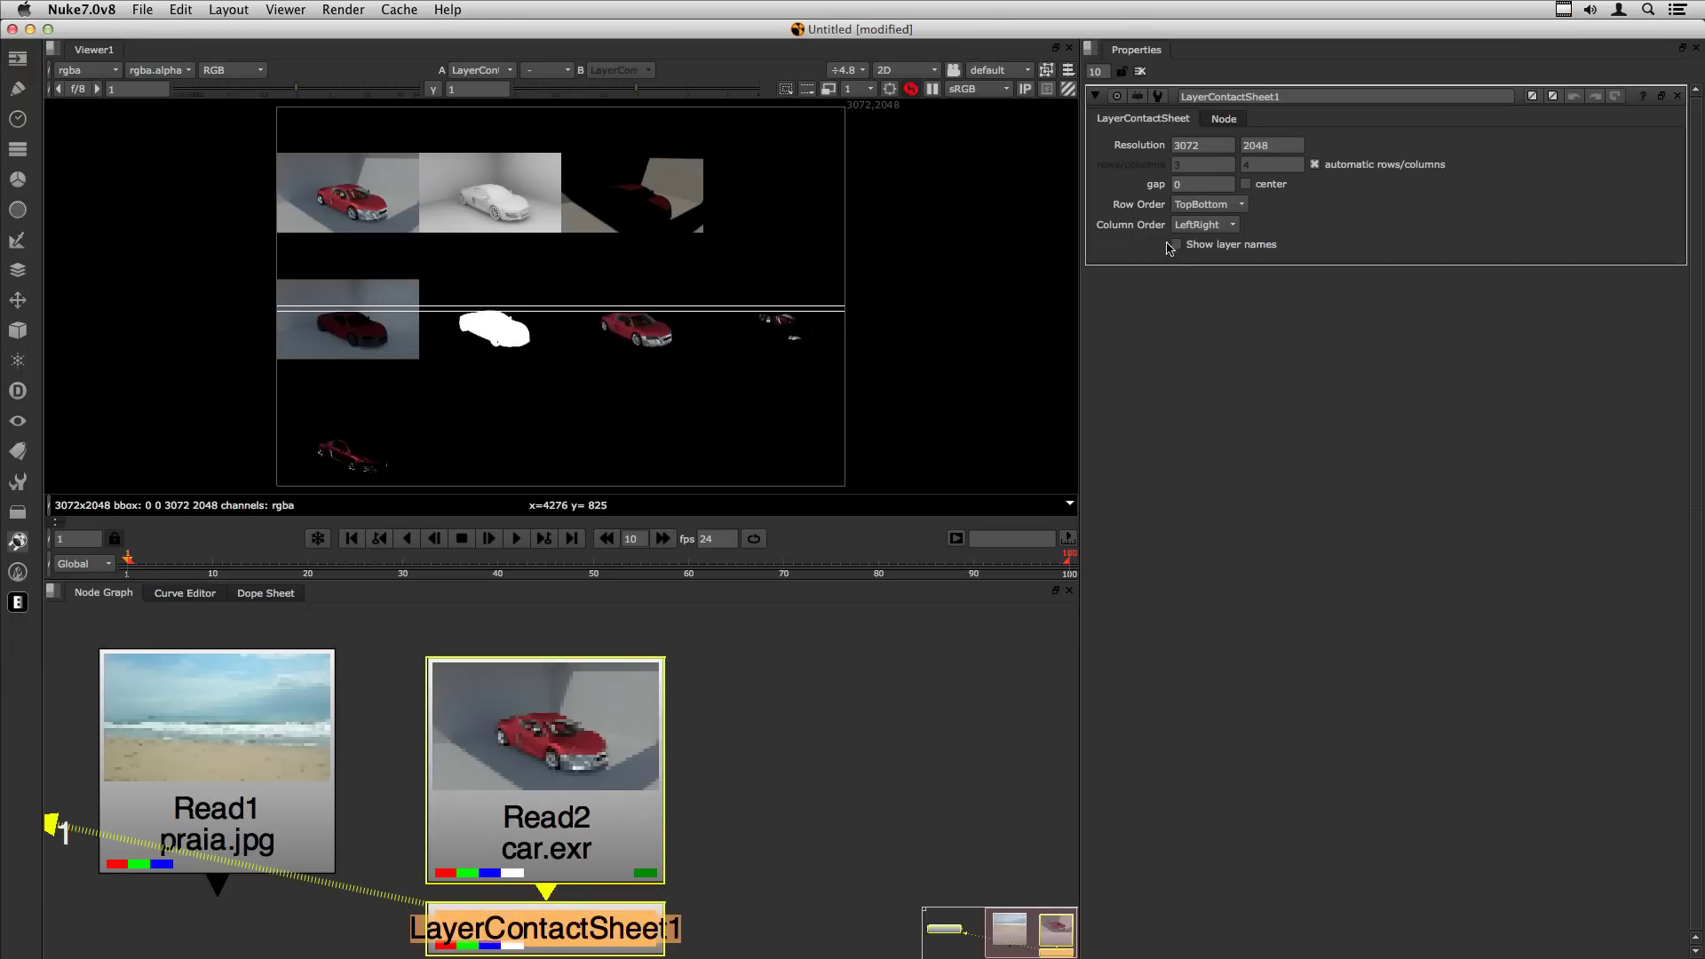
{"action": "left_click", "coordinate": [811, 723]}
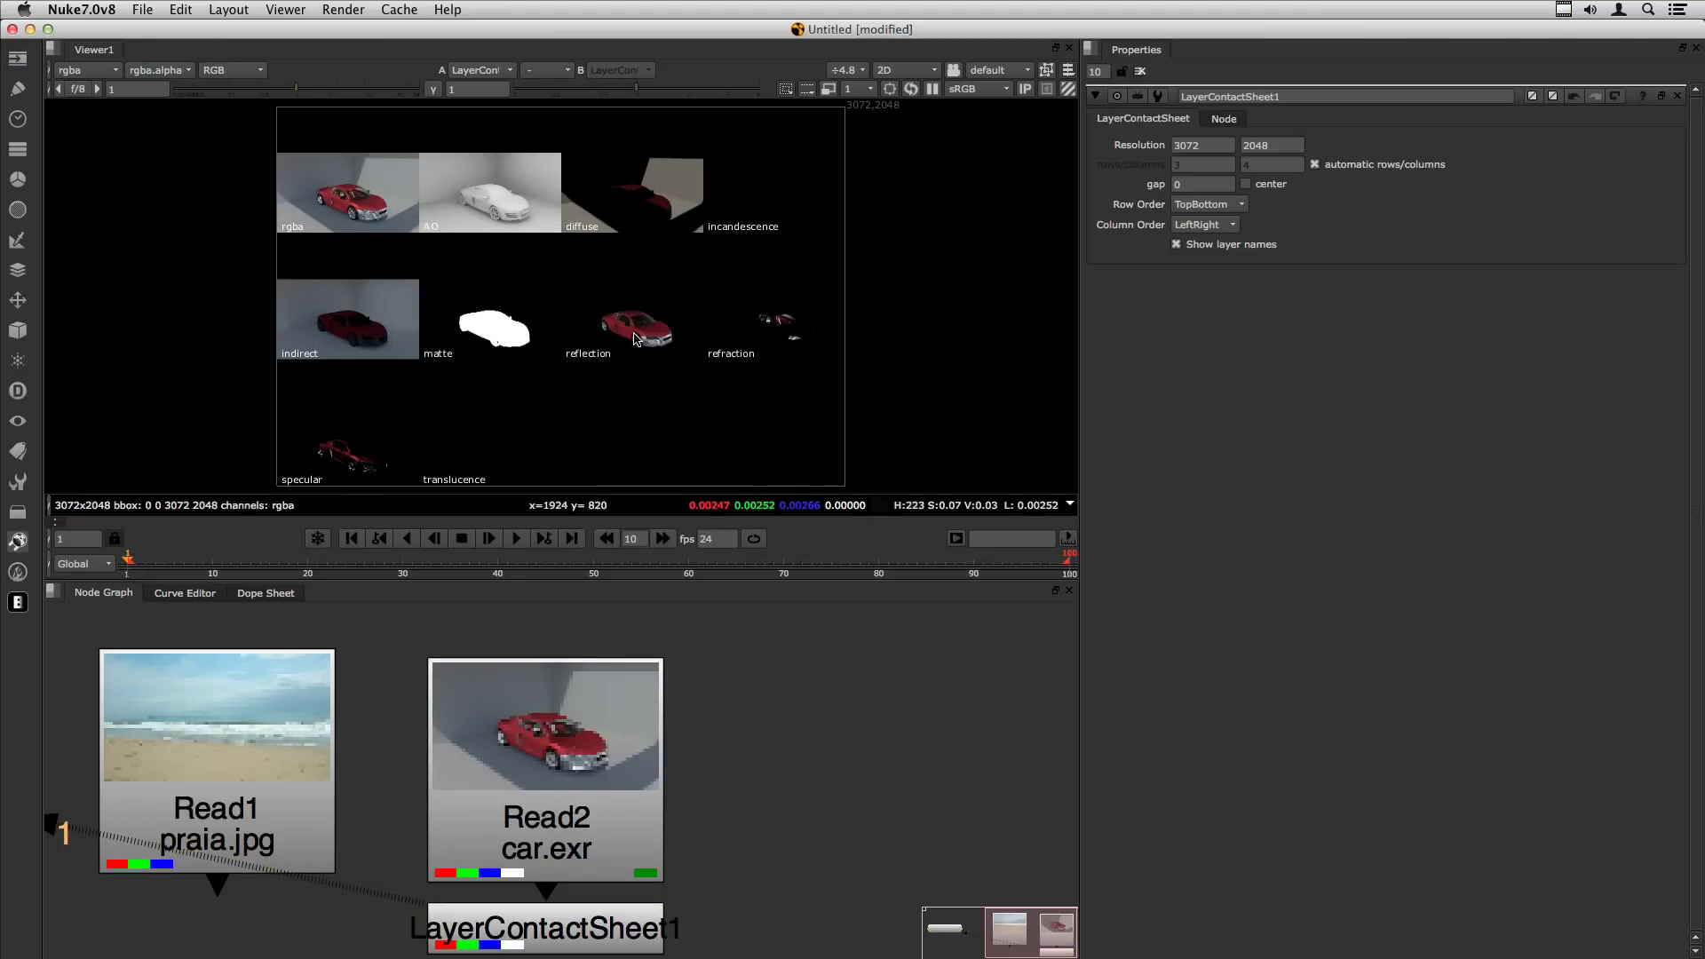
Enlarge the viewer to the full window and examine the AO and diffuse layers of the contact sheet.
{"action": "key", "text": "space"}
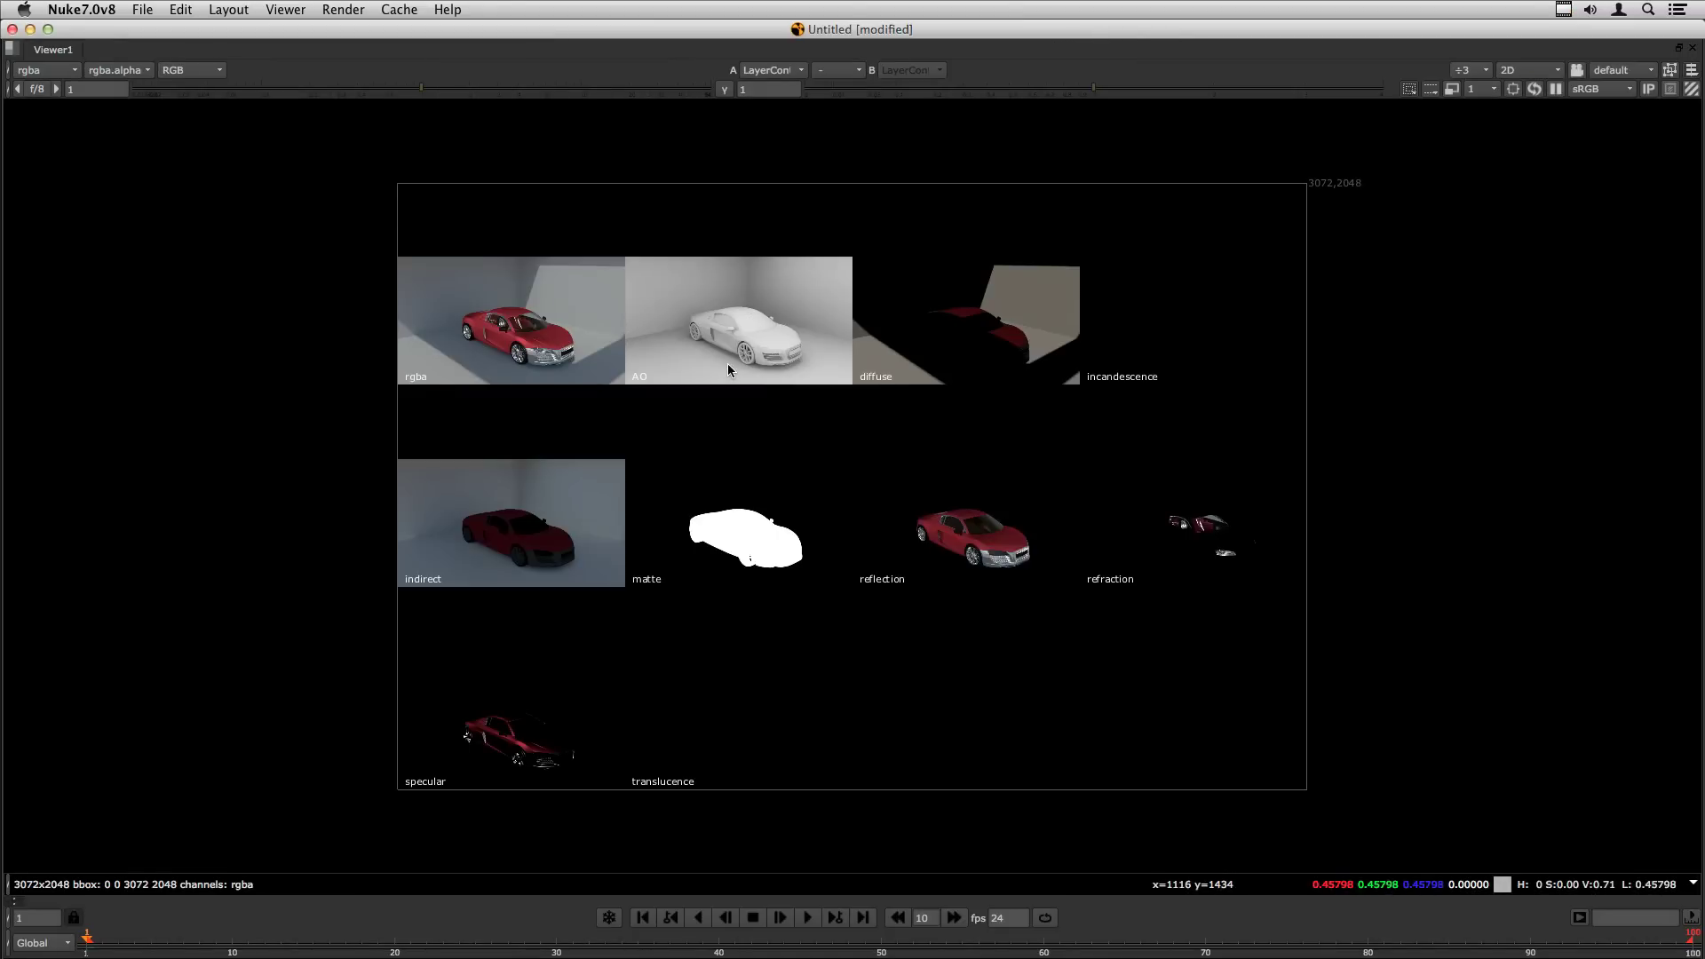
{"action": "scroll", "coordinate": [727, 364], "scroll_direction": "up", "scroll_amount": 2}
{"action": "middle_click_drag", "start_coordinate": [726, 364], "coordinate": [630, 322]}
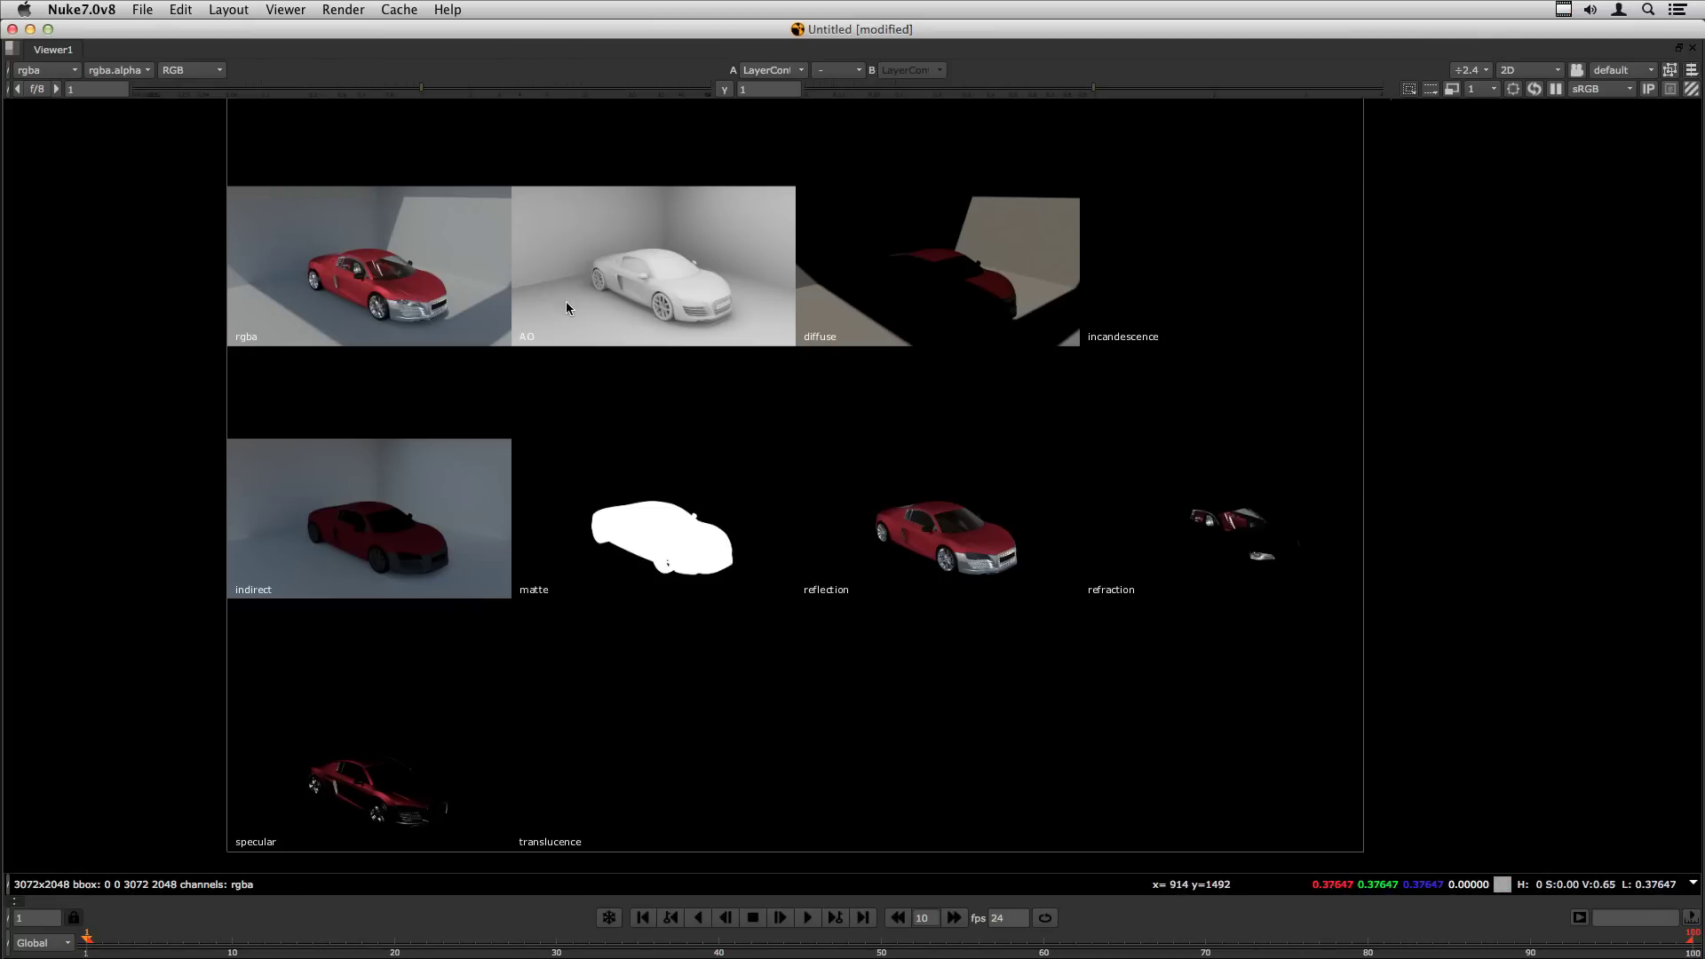
{"action": "scroll", "coordinate": [615, 305], "scroll_direction": "up", "scroll_amount": 5}
{"action": "middle_click_drag", "start_coordinate": [636, 306], "coordinate": [642, 429]}
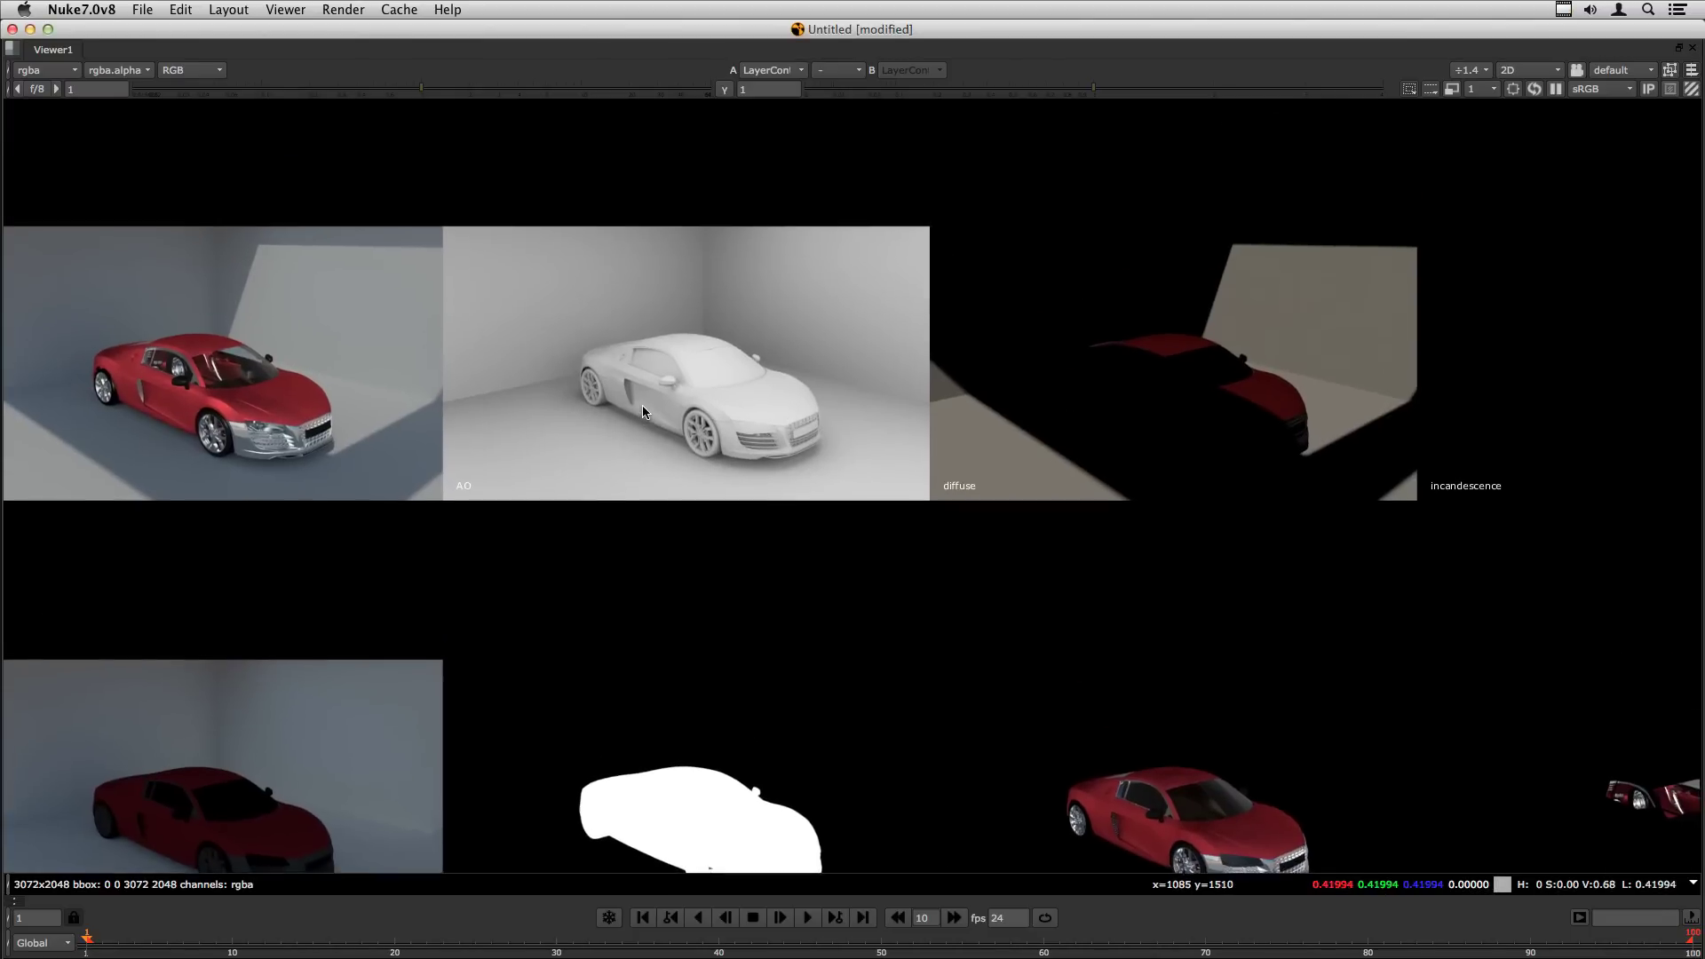
{"action": "middle_click_drag", "start_coordinate": [1113, 474], "coordinate": [886, 497]}
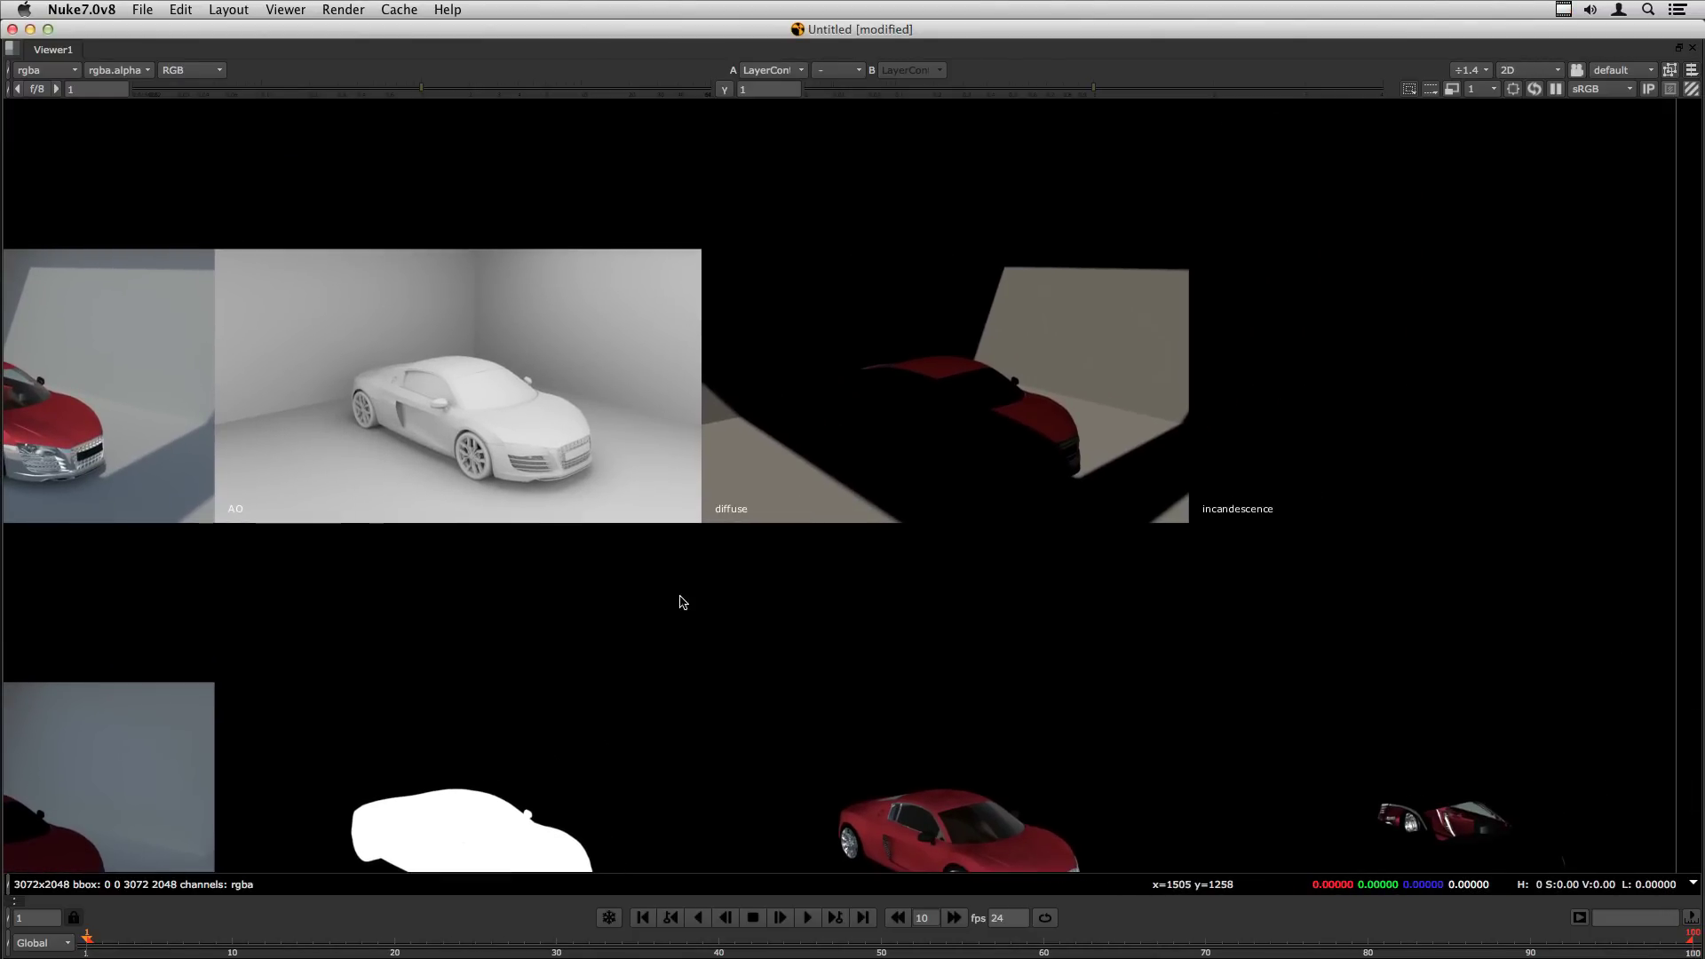
{"action": "middle_click_drag", "start_coordinate": [681, 598], "coordinate": [787, 418]}
{"action": "scroll", "coordinate": [1033, 582], "scroll_direction": "down", "scroll_amount": 4}
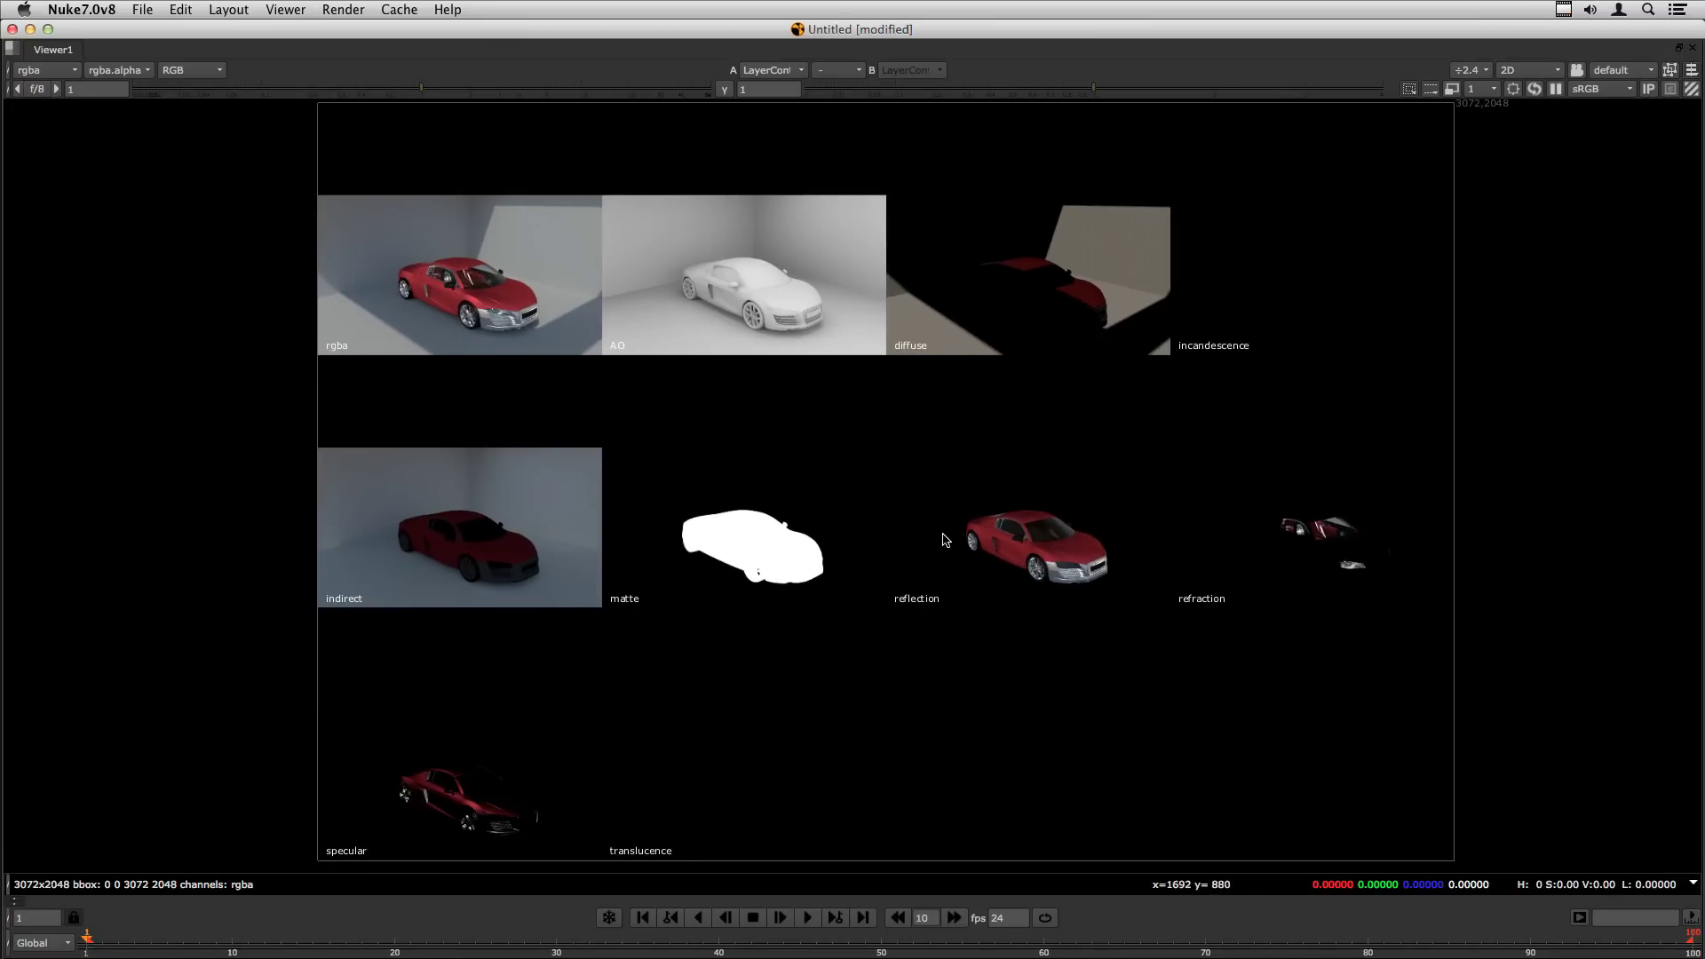
{"action": "middle_click_drag", "start_coordinate": [945, 539], "coordinate": [911, 516]}
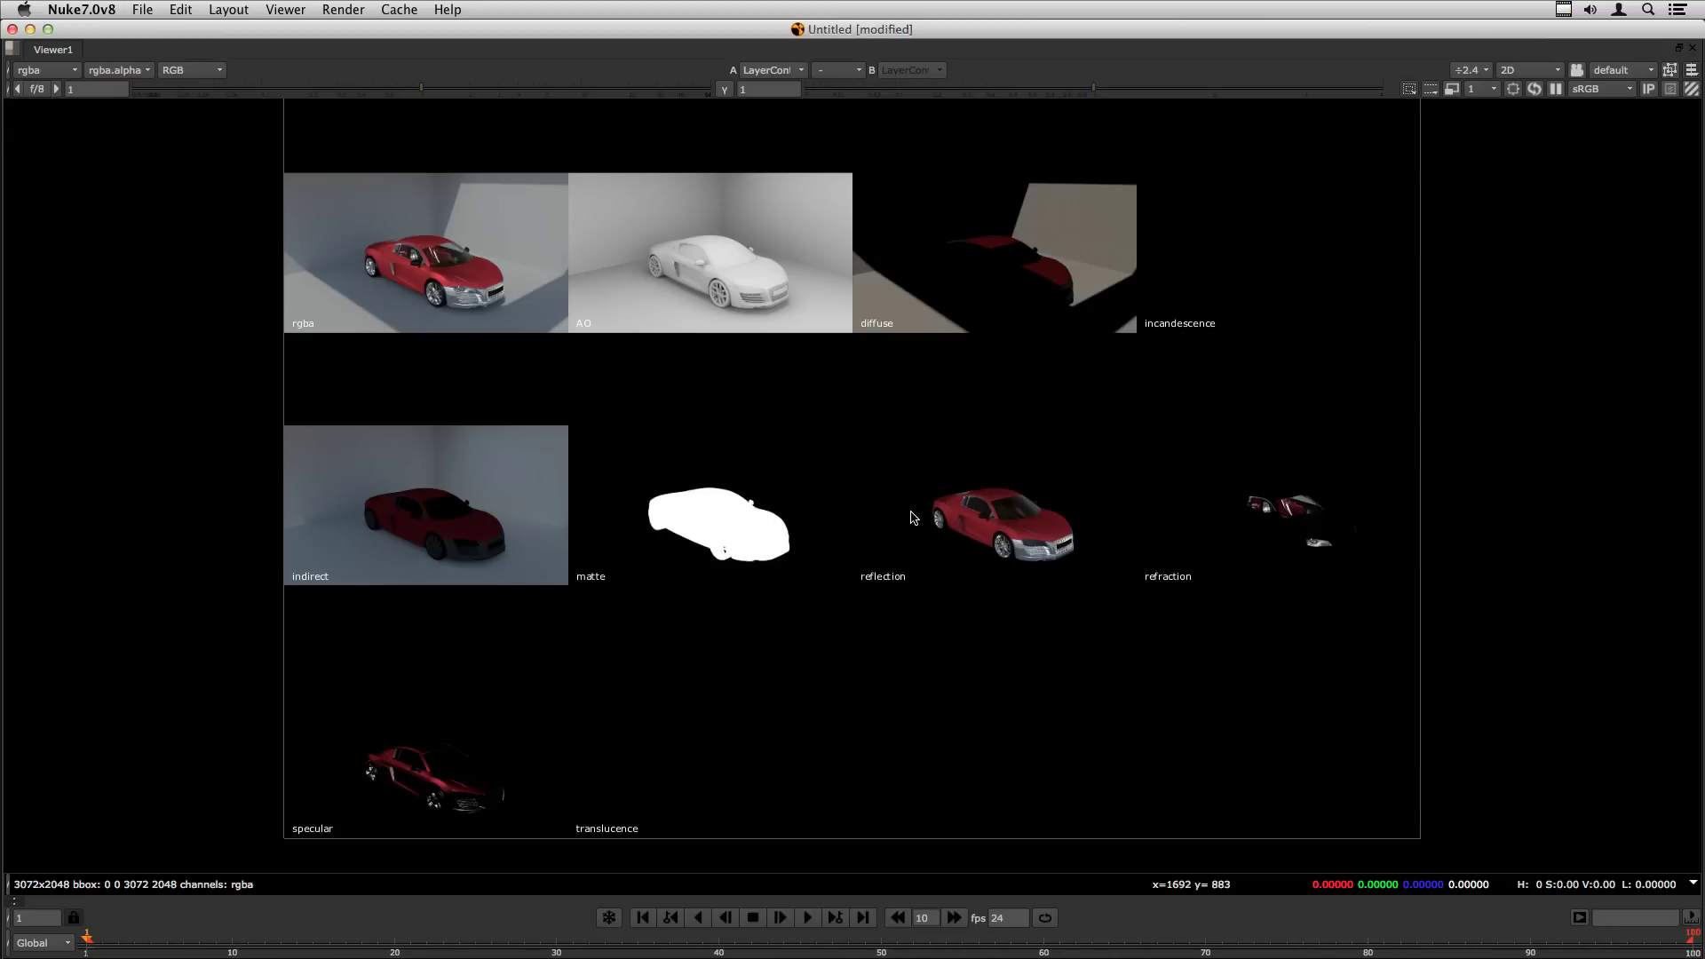
Examine the reflection and refraction layers of the contact sheet up close, and return to the wider overview.
{"action": "scroll", "coordinate": [1154, 533], "scroll_direction": "up", "scroll_amount": 5}
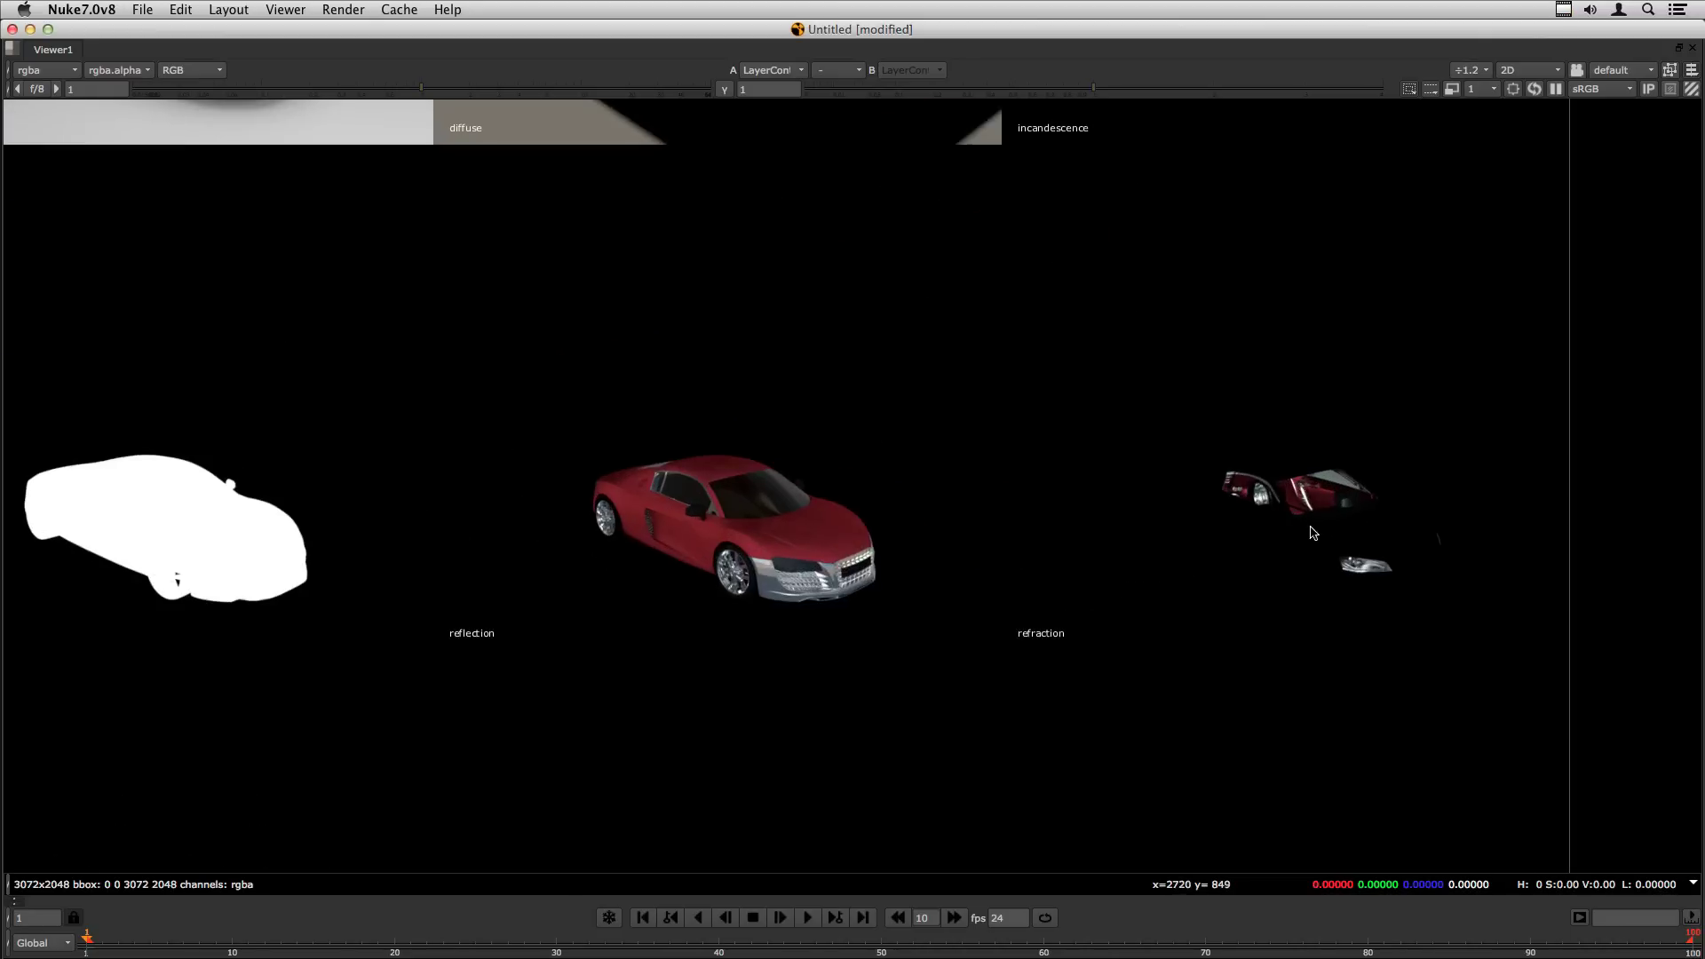
{"action": "scroll", "coordinate": [1134, 483], "scroll_direction": "down", "scroll_amount": 1}
{"action": "scroll", "coordinate": [799, 515], "scroll_direction": "up", "scroll_amount": 1}
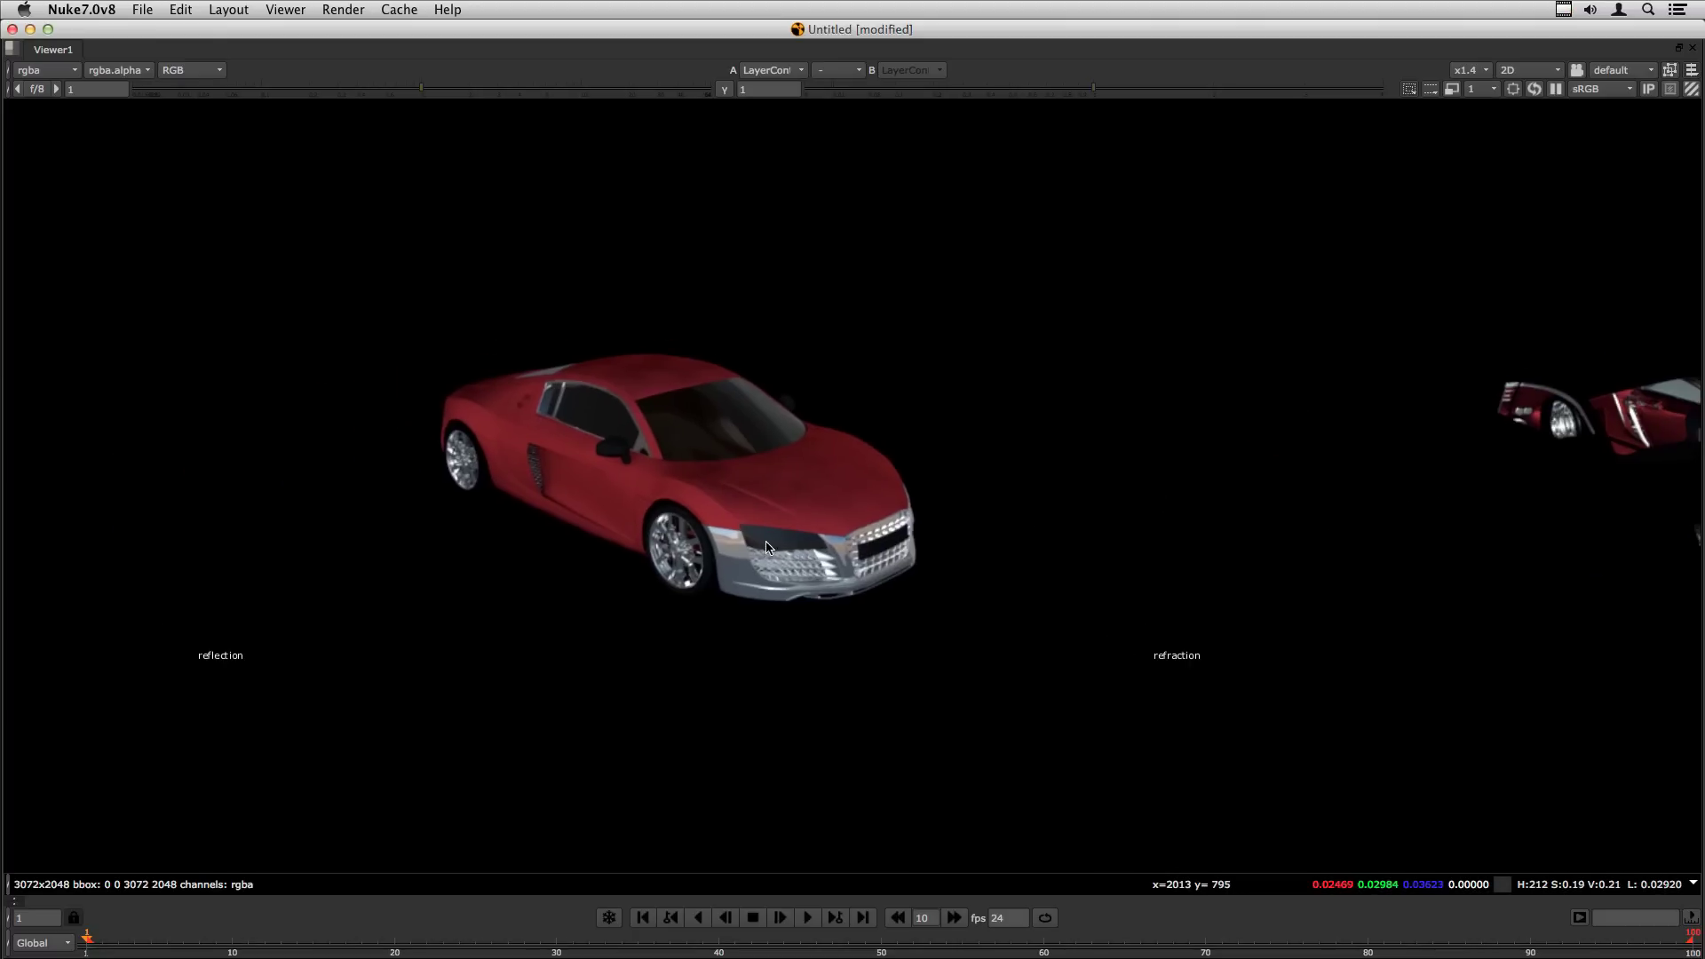
{"action": "scroll", "coordinate": [723, 524], "scroll_direction": "up", "scroll_amount": 2}
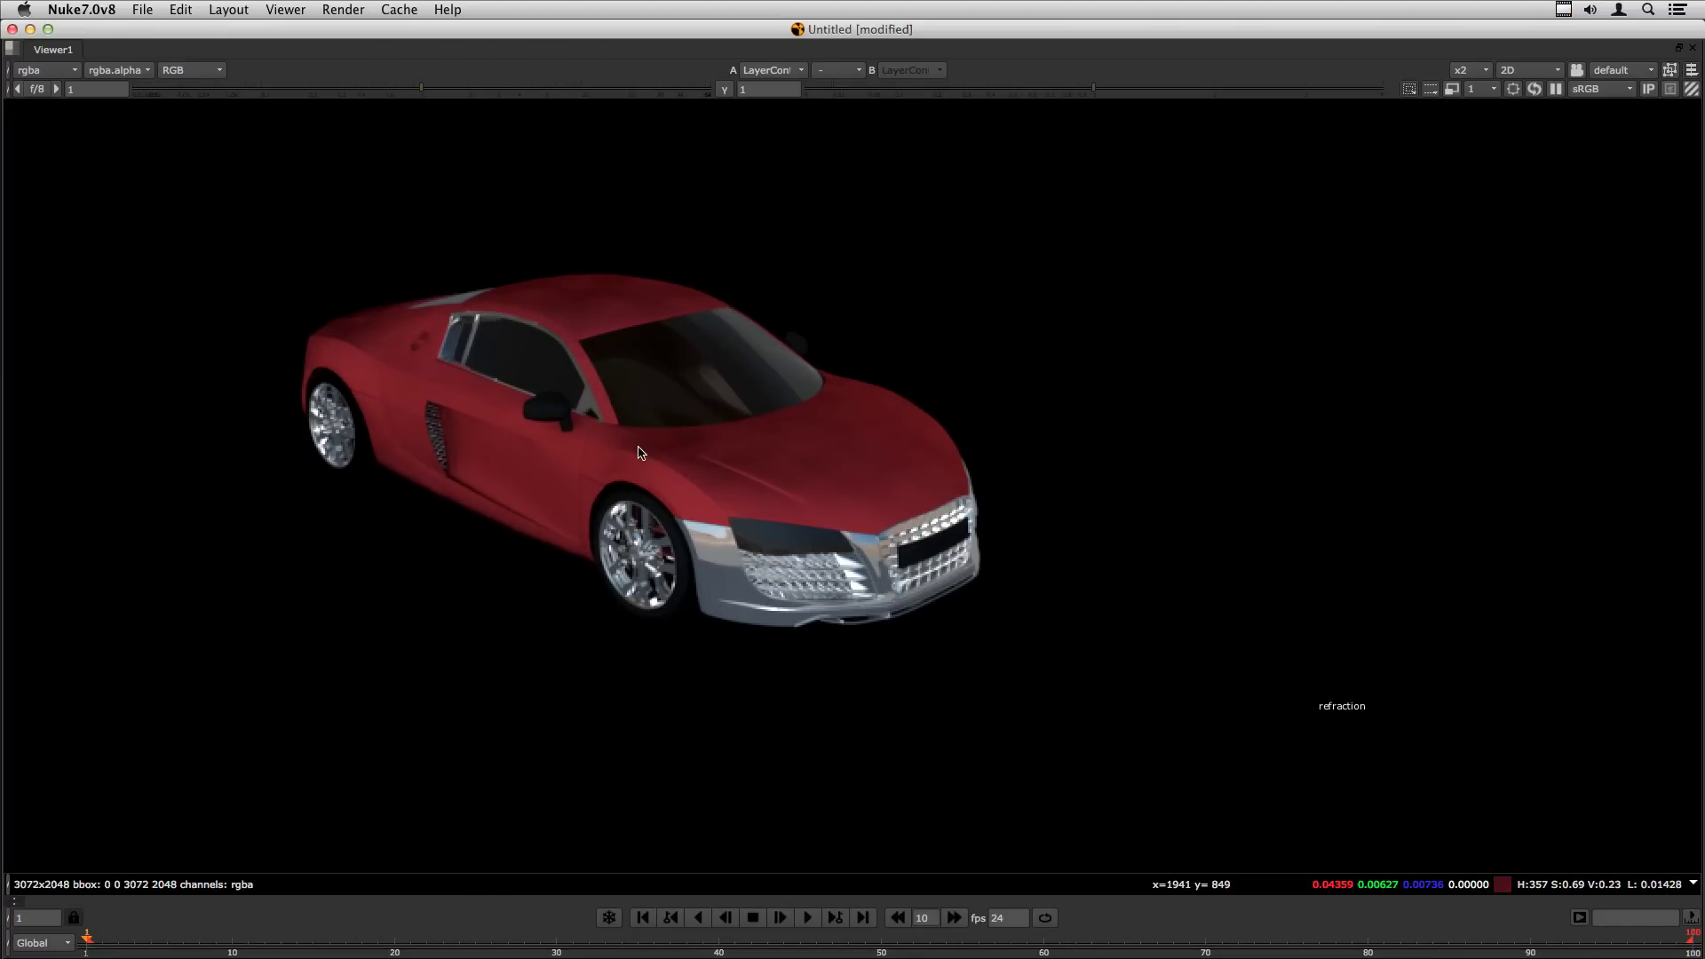
{"action": "scroll", "coordinate": [641, 452], "scroll_direction": "down", "scroll_amount": 5}
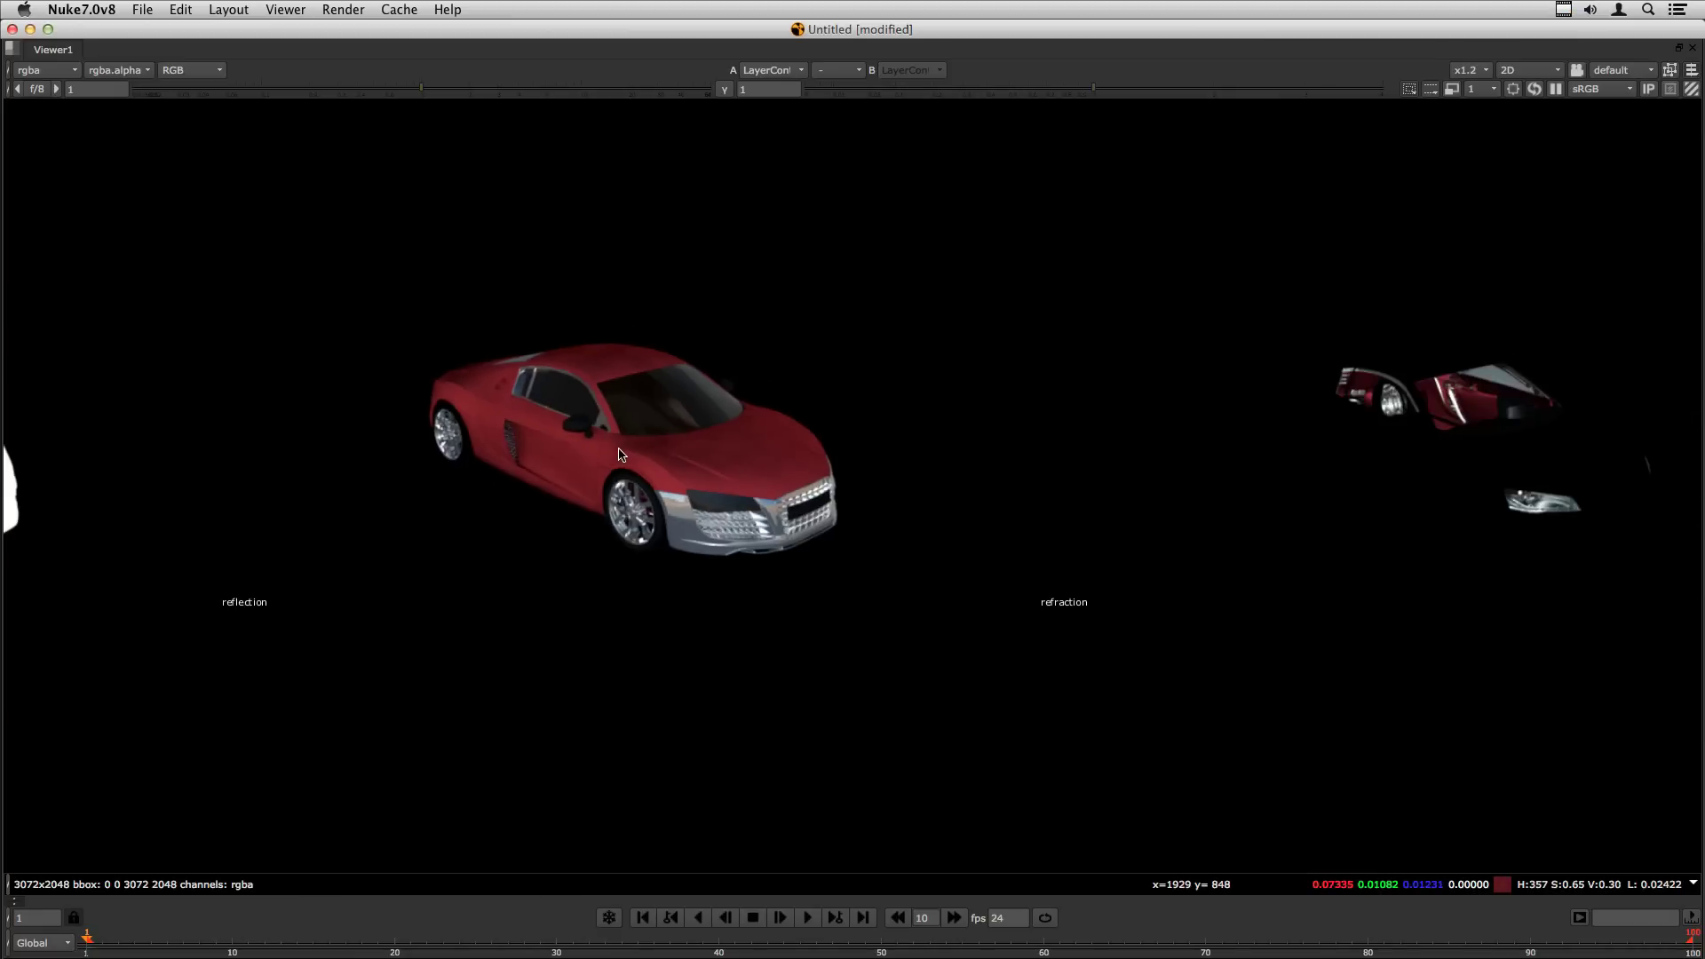
{"action": "scroll", "coordinate": [689, 475], "scroll_direction": "down", "scroll_amount": 3}
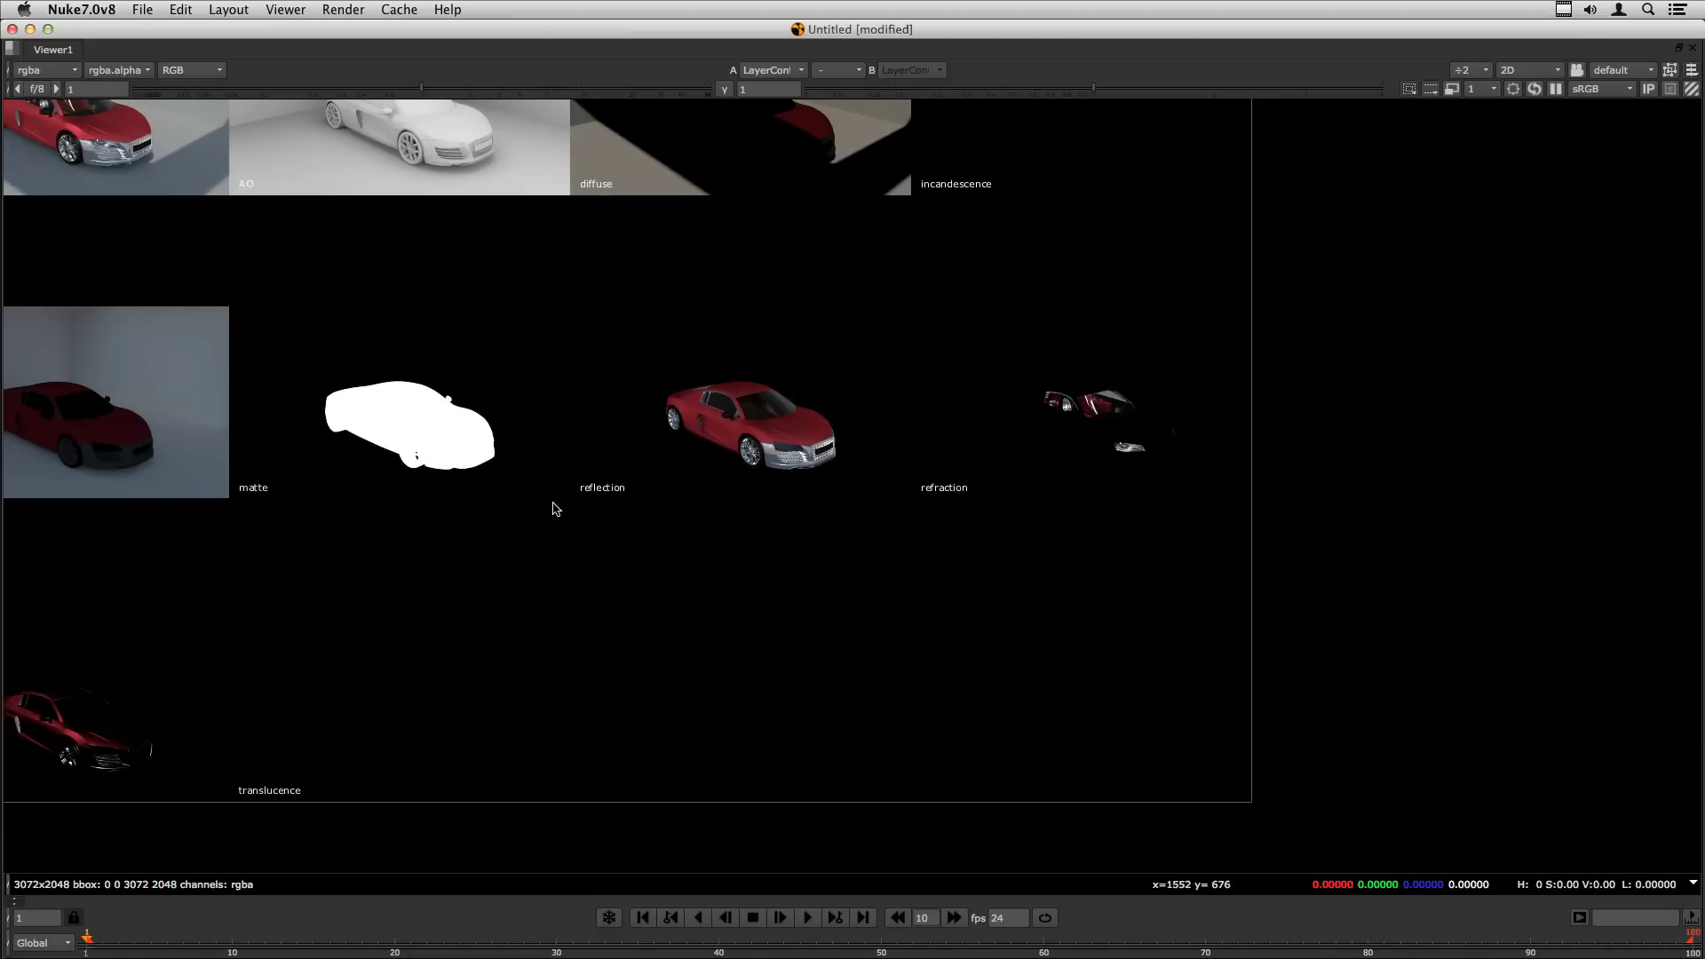
{"action": "scroll", "coordinate": [639, 551], "scroll_direction": "down", "scroll_amount": 1}
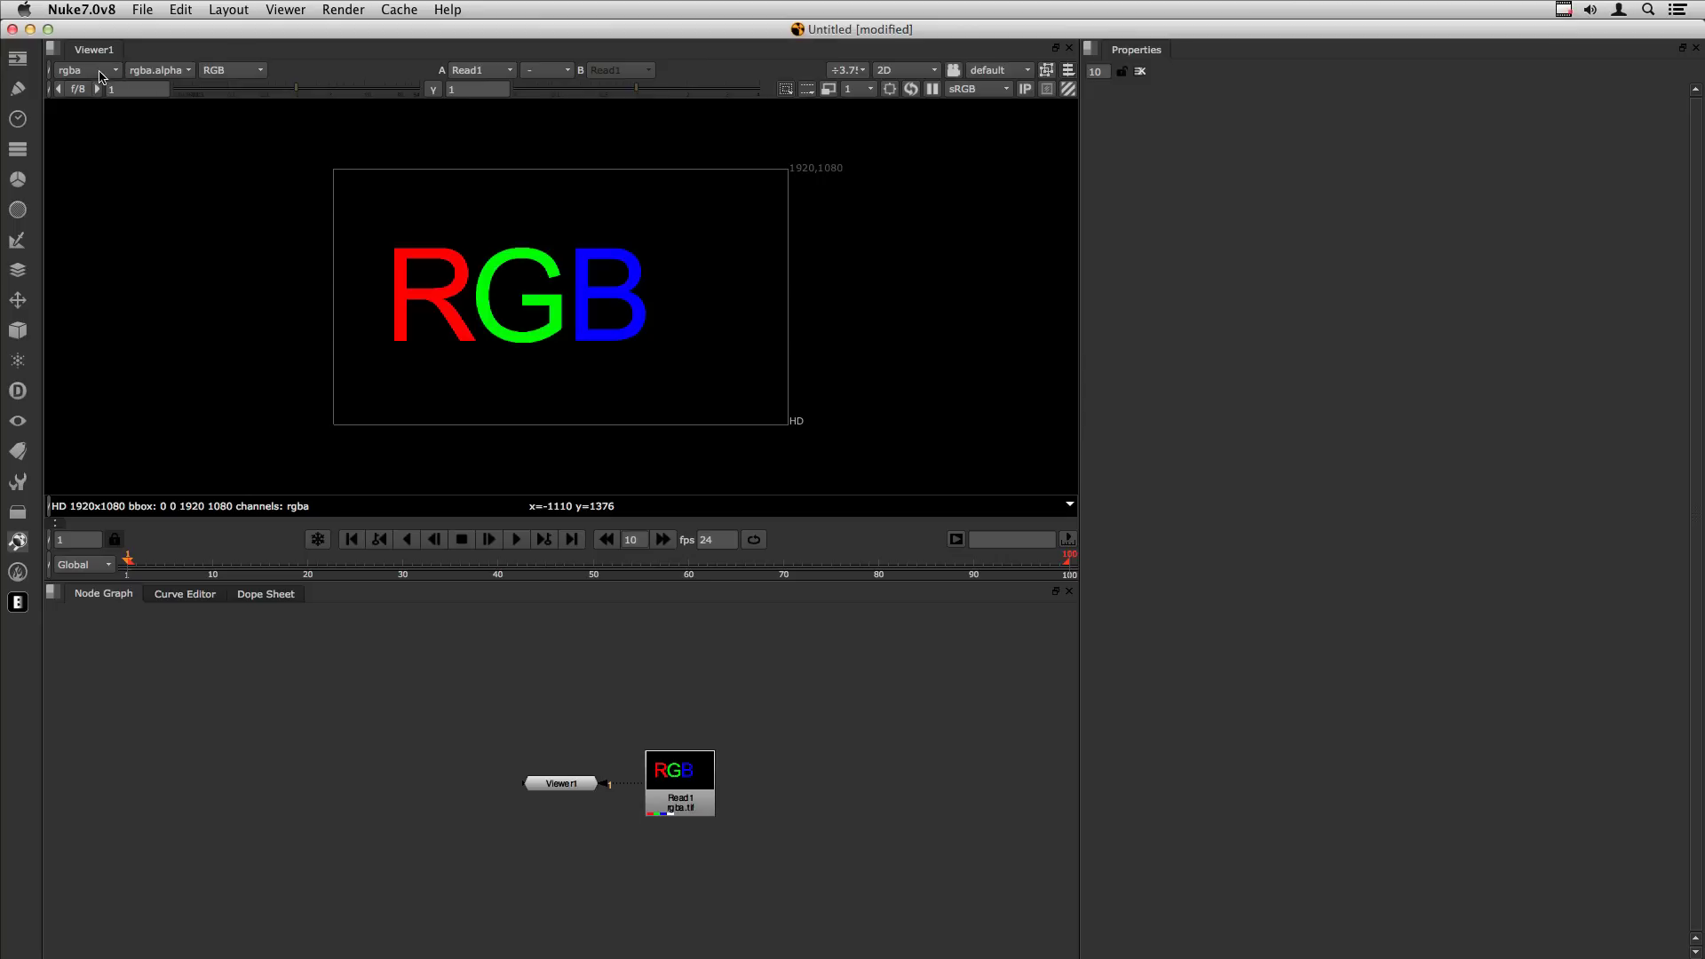
Look through the layers the viewer can display for rgba.tif, including the other layers such as depth and motion.
{"action": "left_click", "coordinate": [89, 70]}
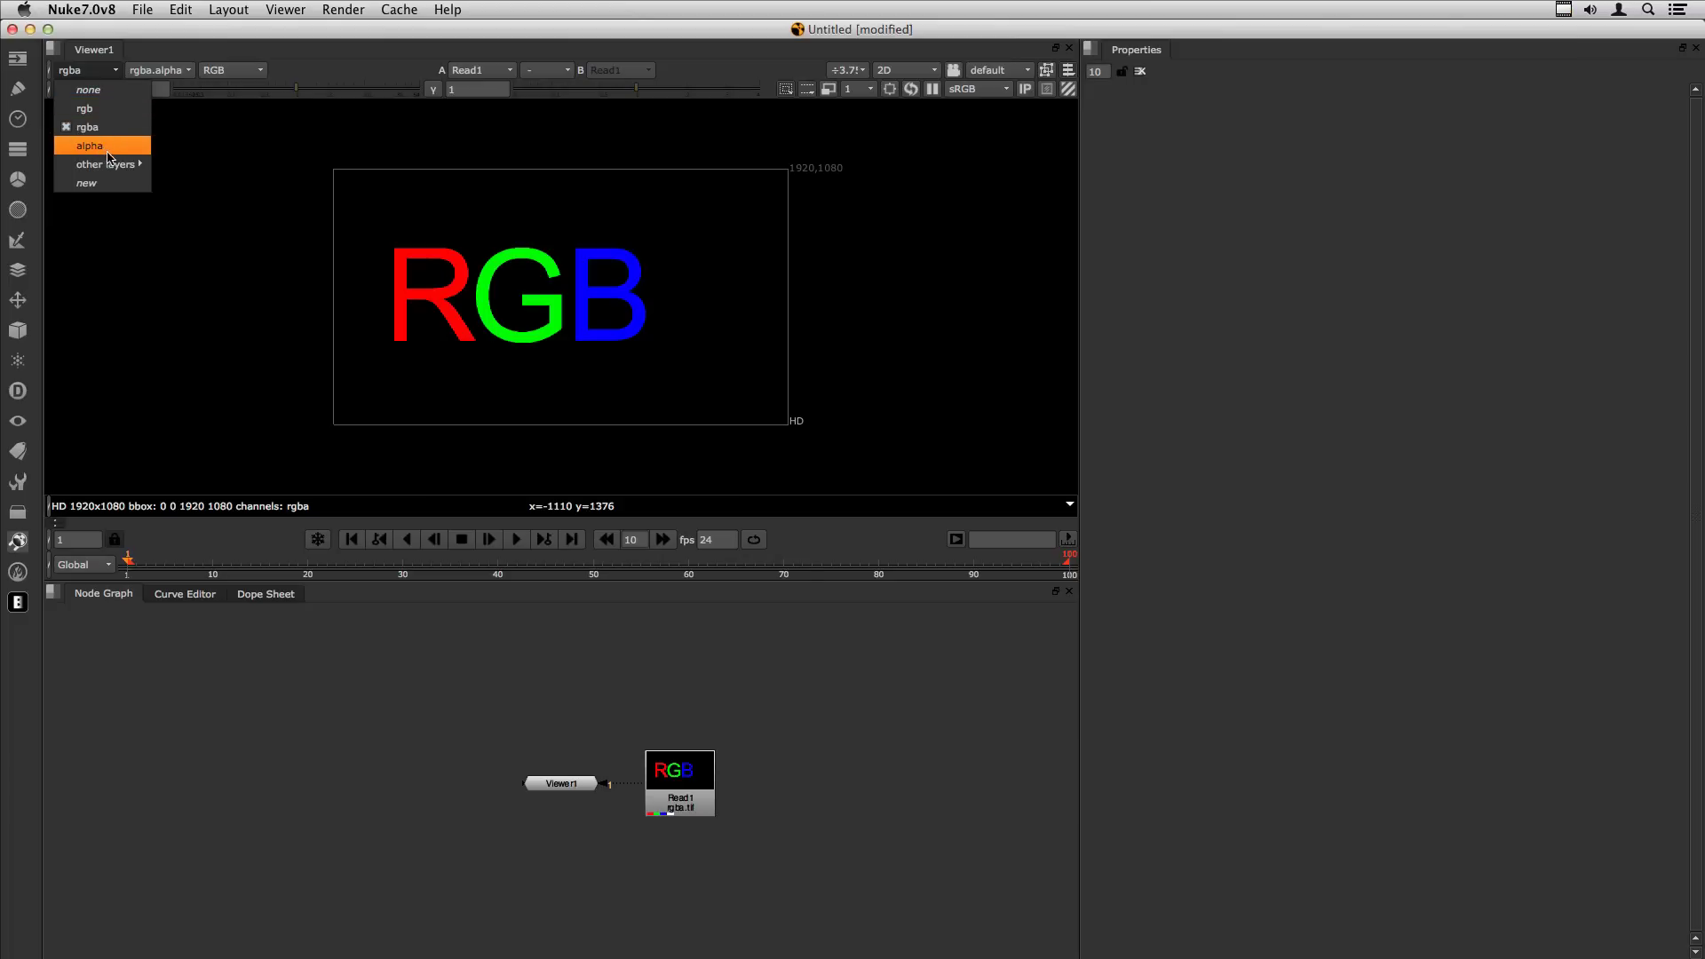
{"action": "mouse_move", "coordinate": [111, 165]}
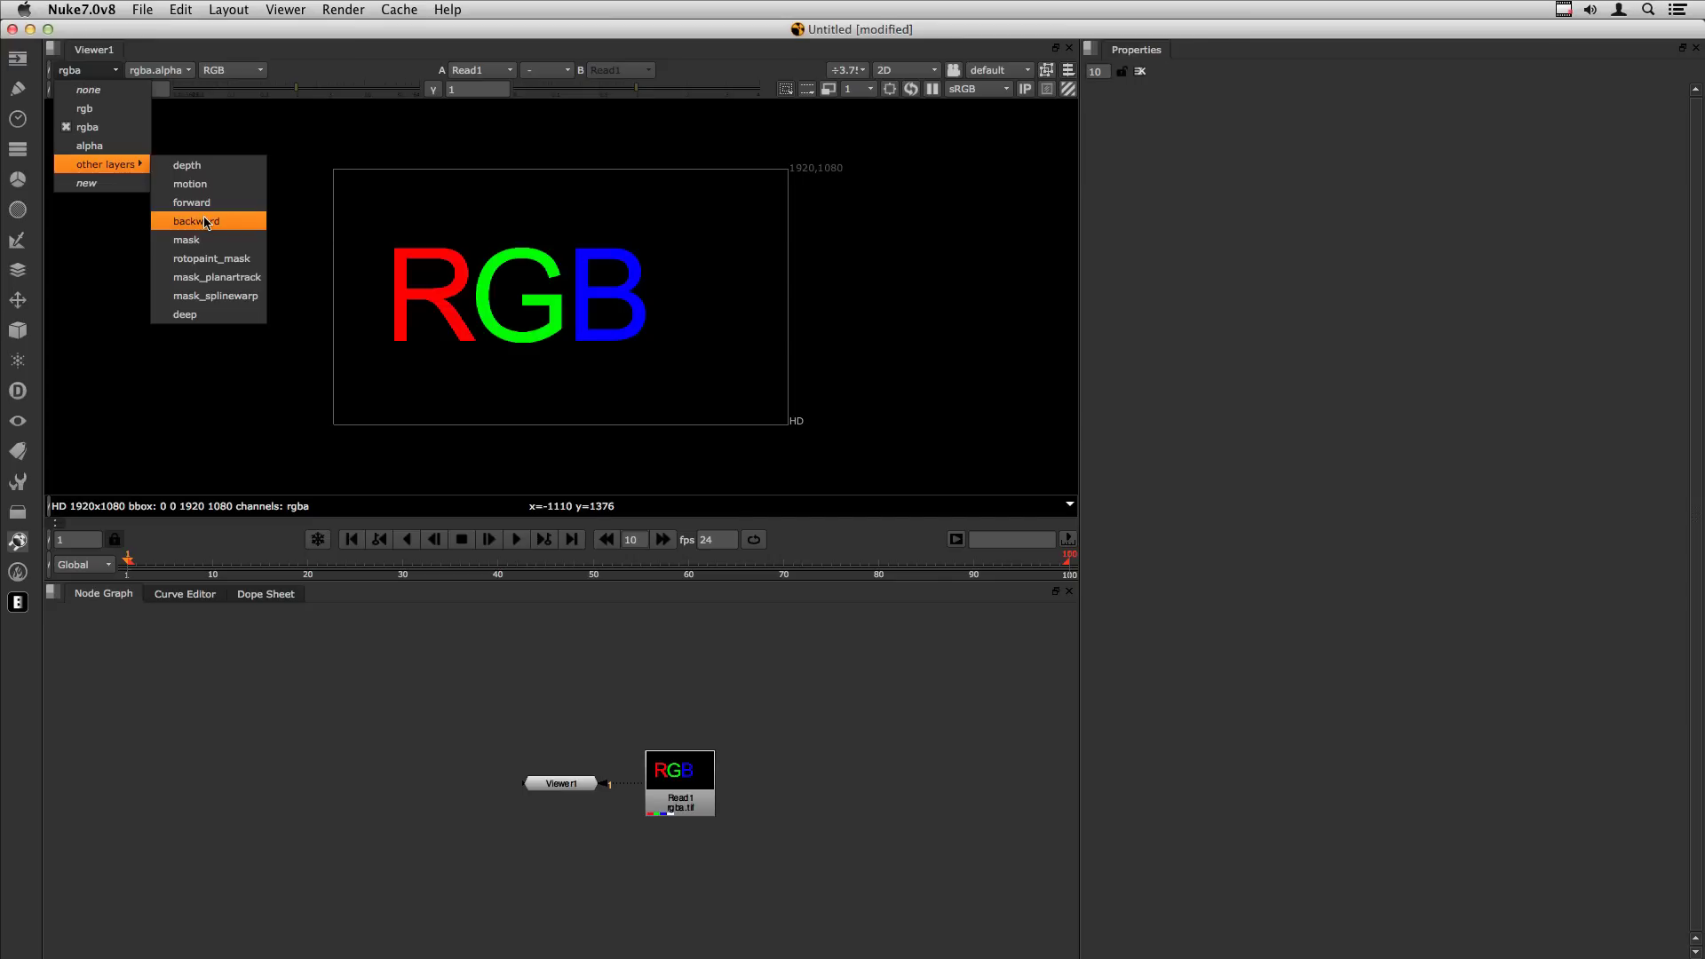
{"action": "left_click", "coordinate": [593, 693]}
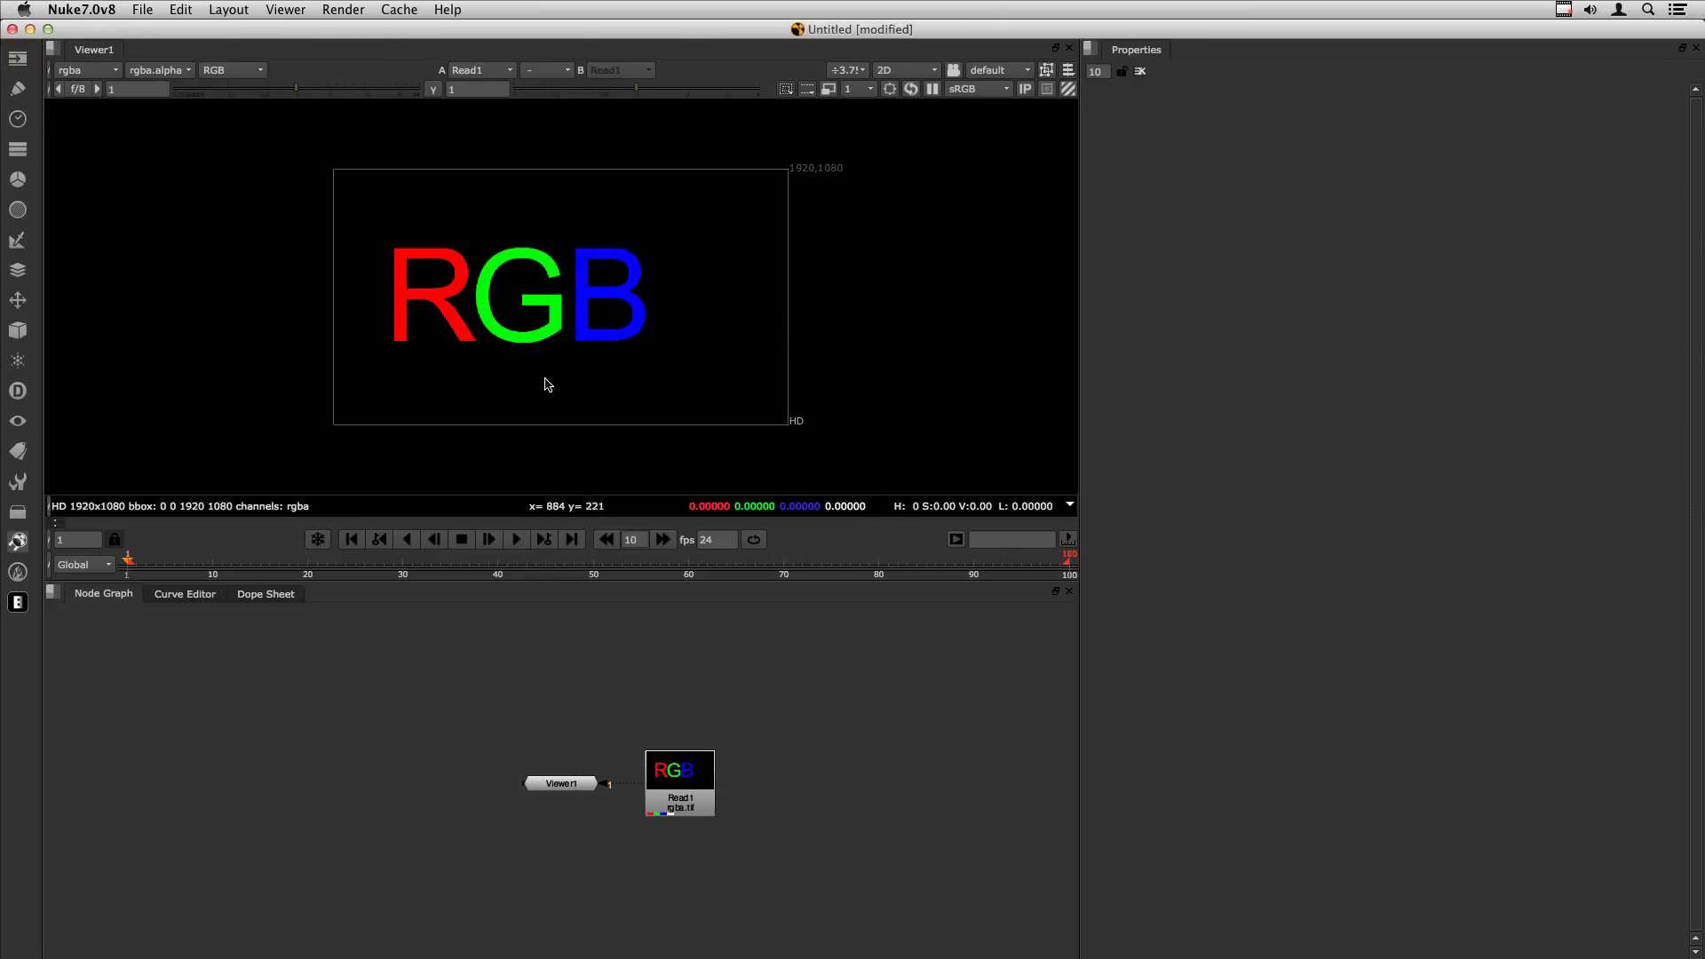
View only the red channel of the RGB image in a full-window viewer, and switch back to all RGB channels.
{"action": "left_click", "coordinate": [249, 72]}
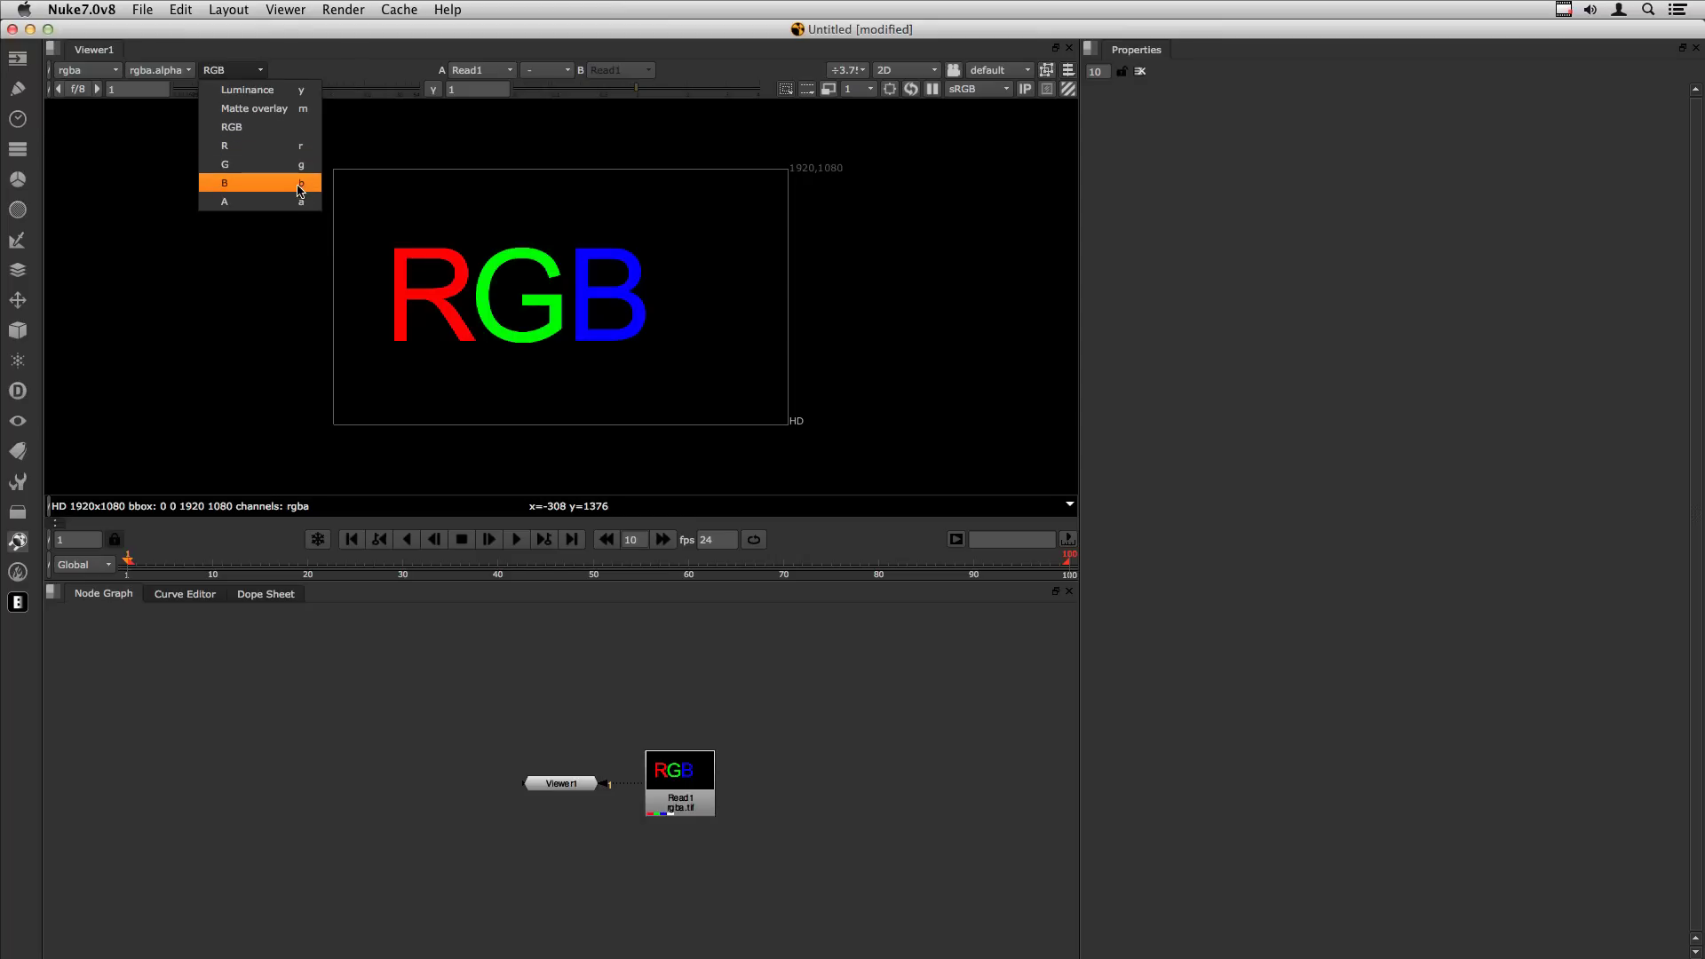
{"action": "key", "text": "r"}
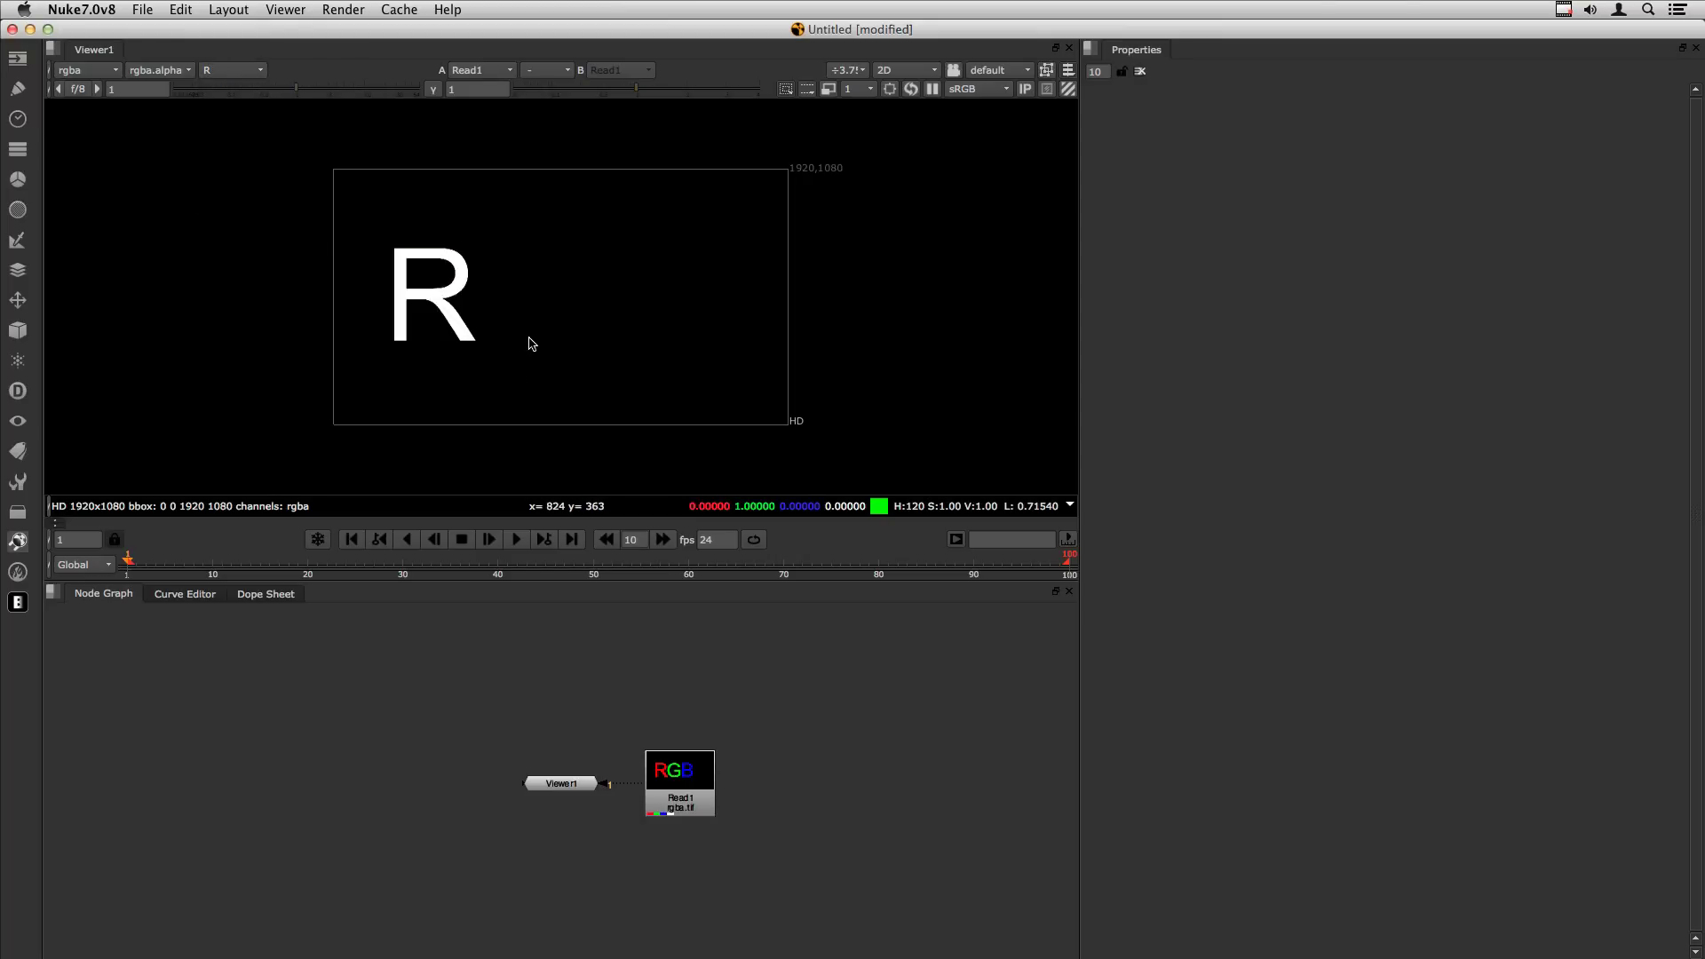
{"action": "key", "text": "space"}
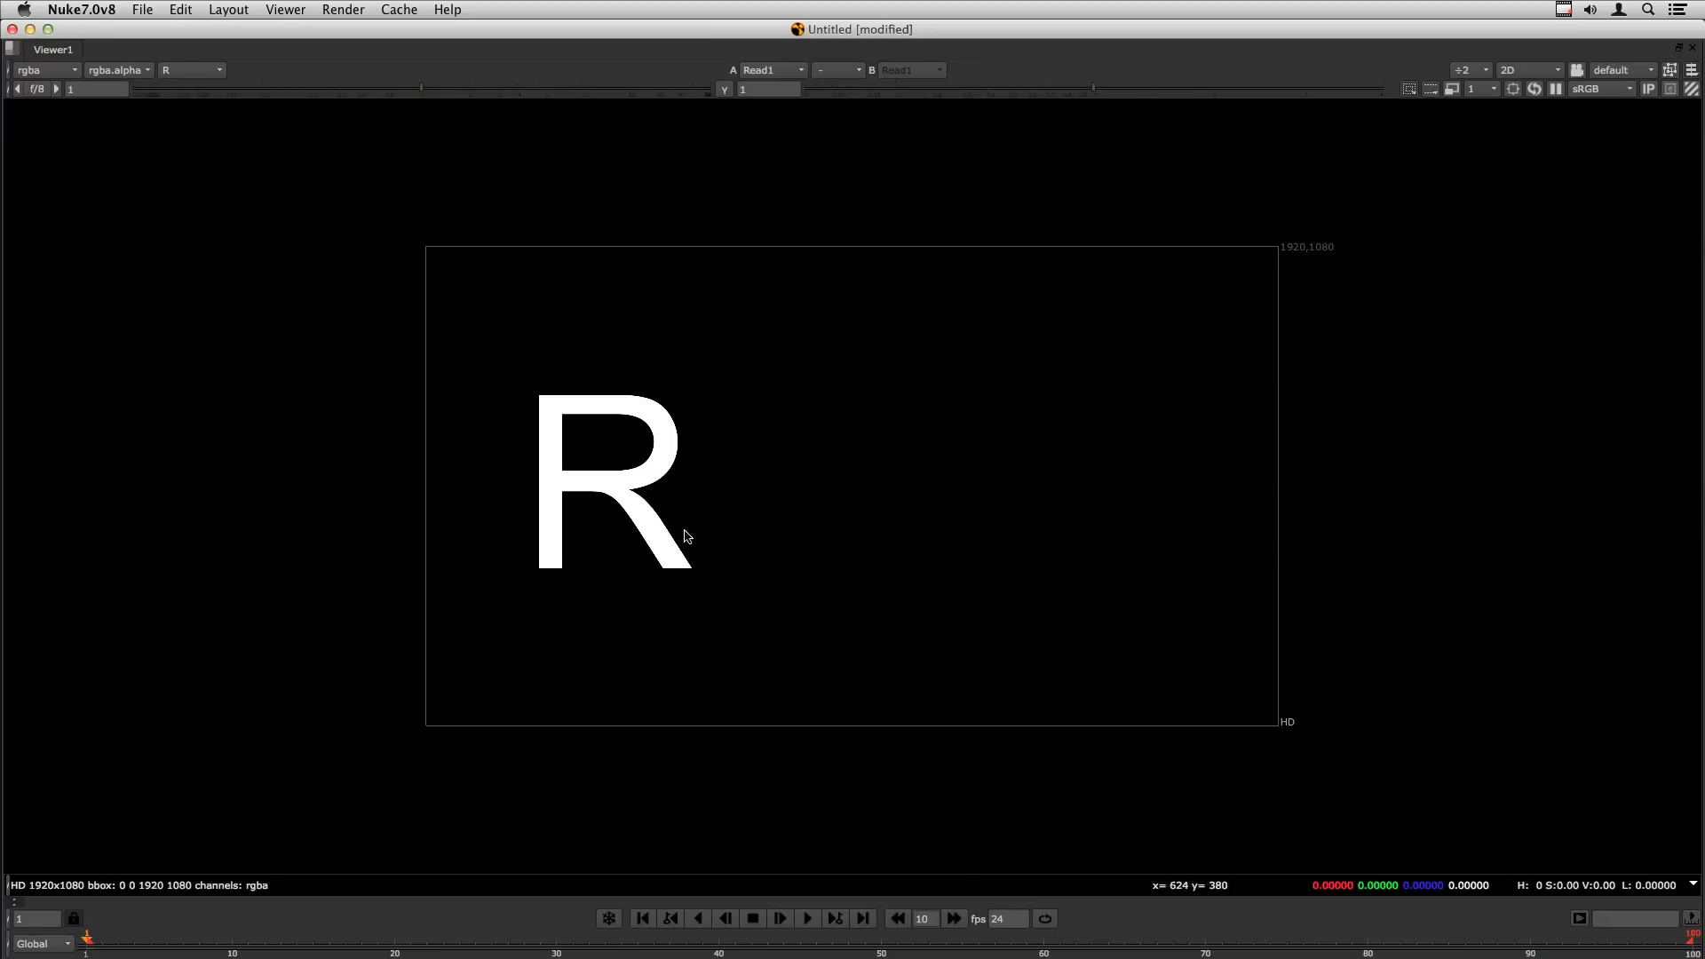
{"action": "key", "text": "r"}
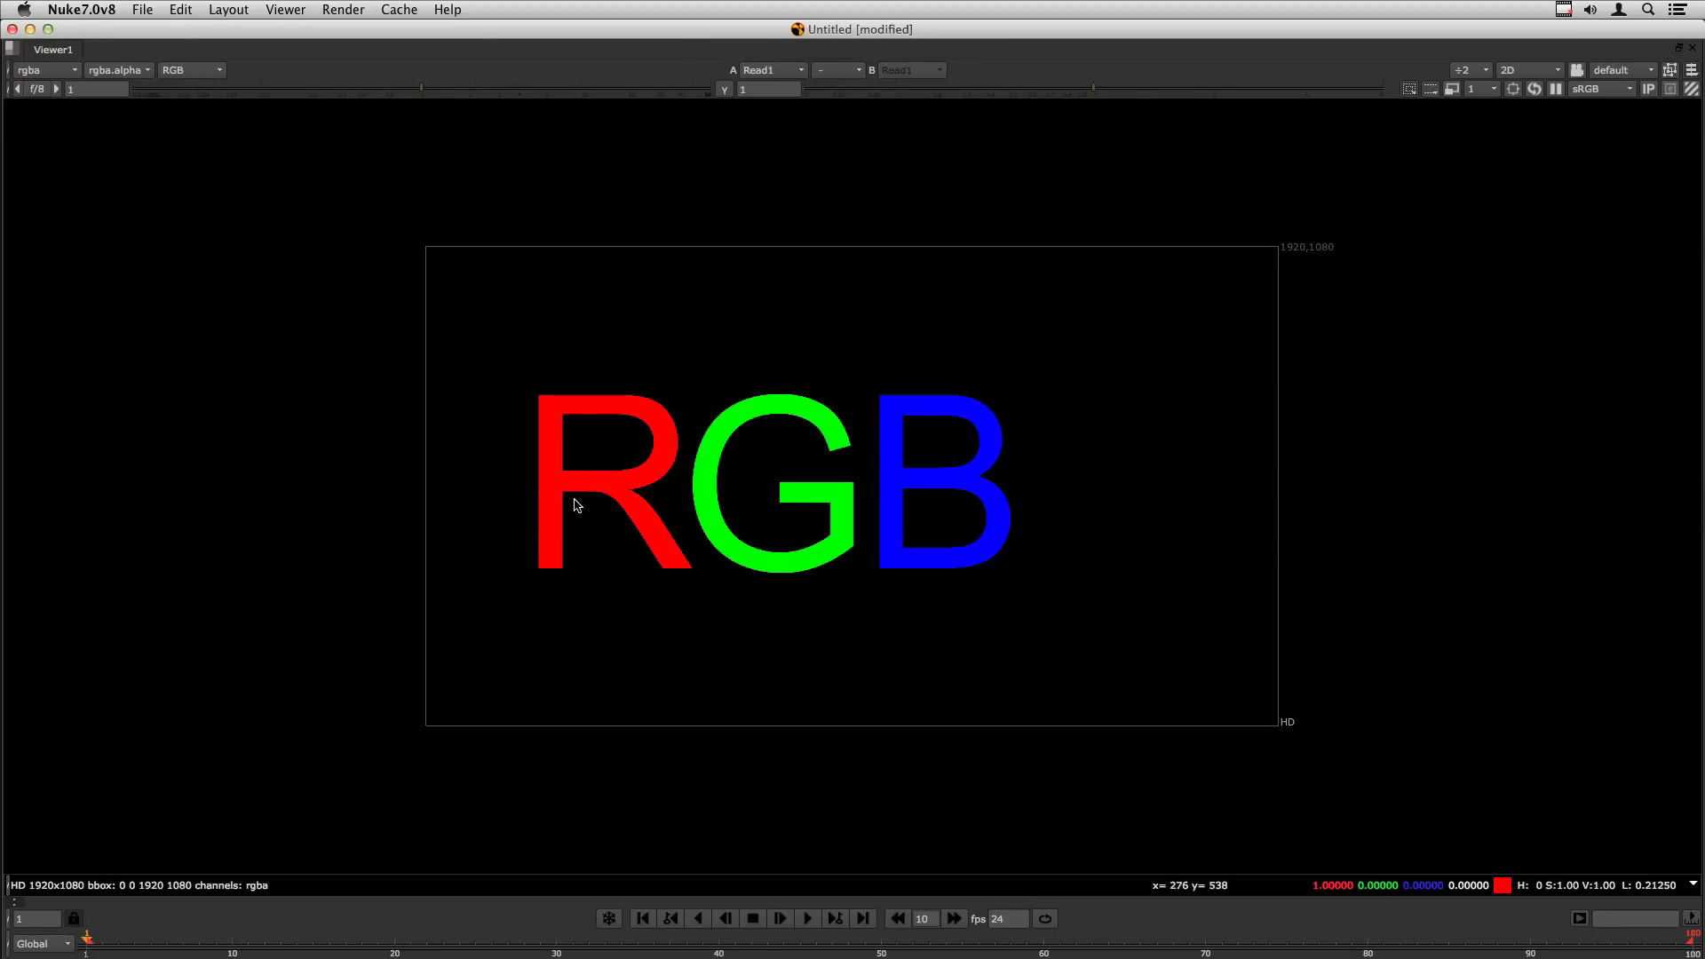
View the image's red, green, blue and alpha channels one at a time, and return to the full RGB display.
{"action": "key", "text": "r"}
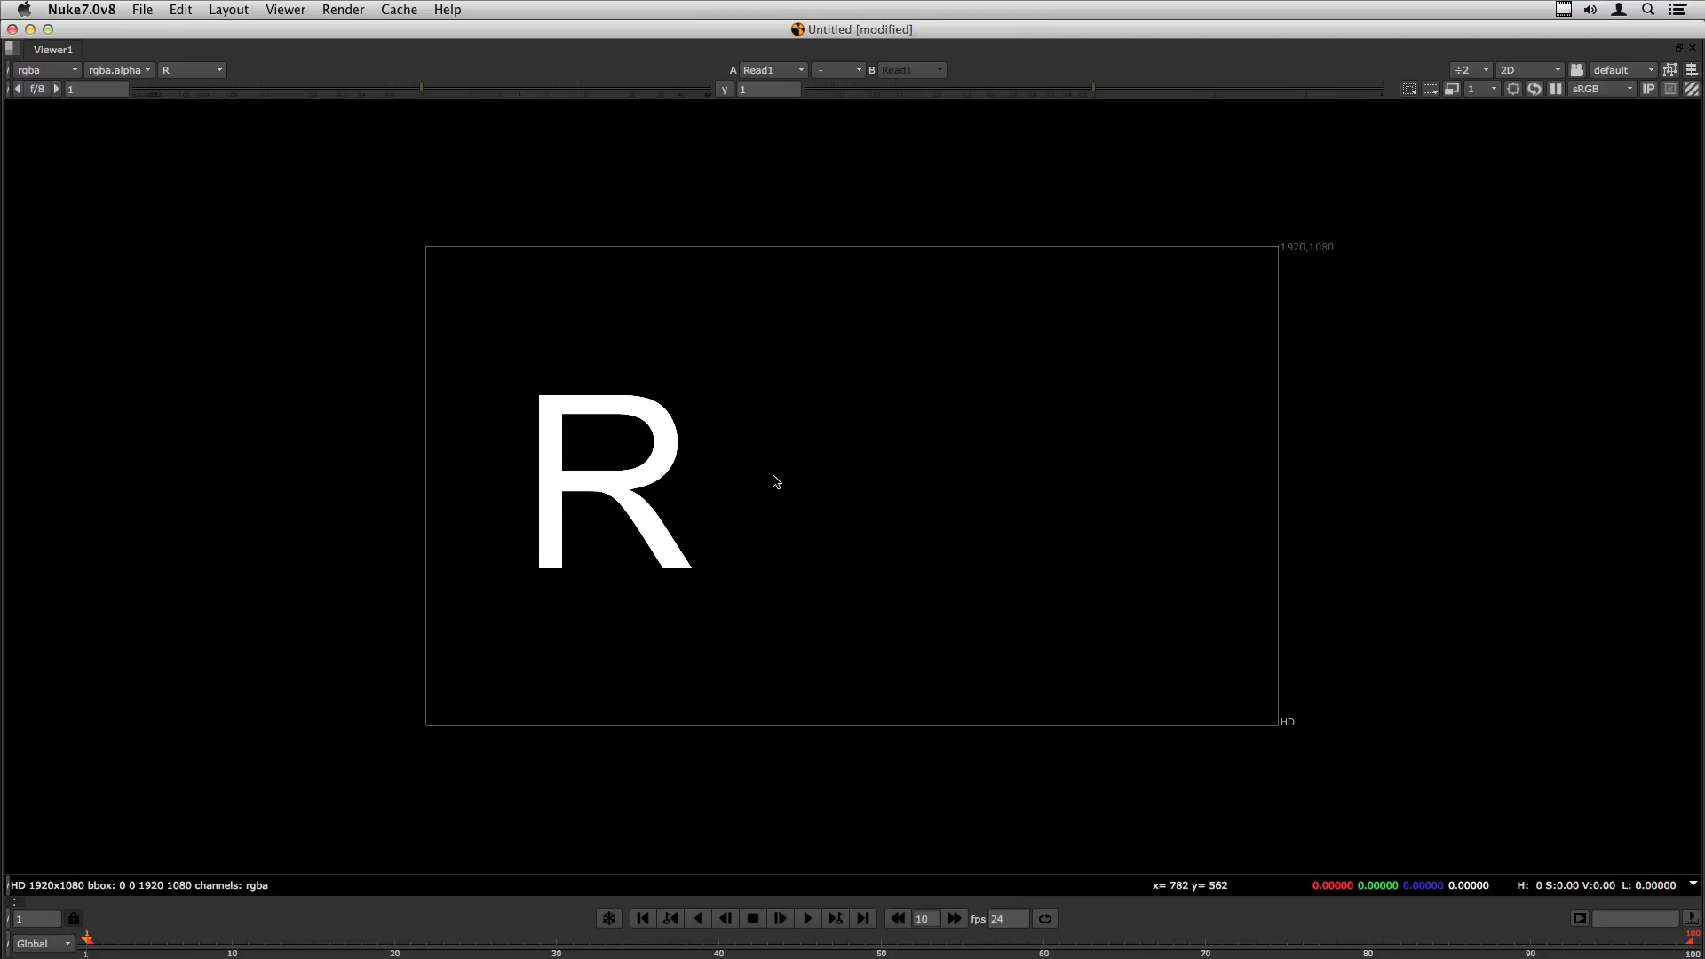
{"action": "key", "text": "r"}
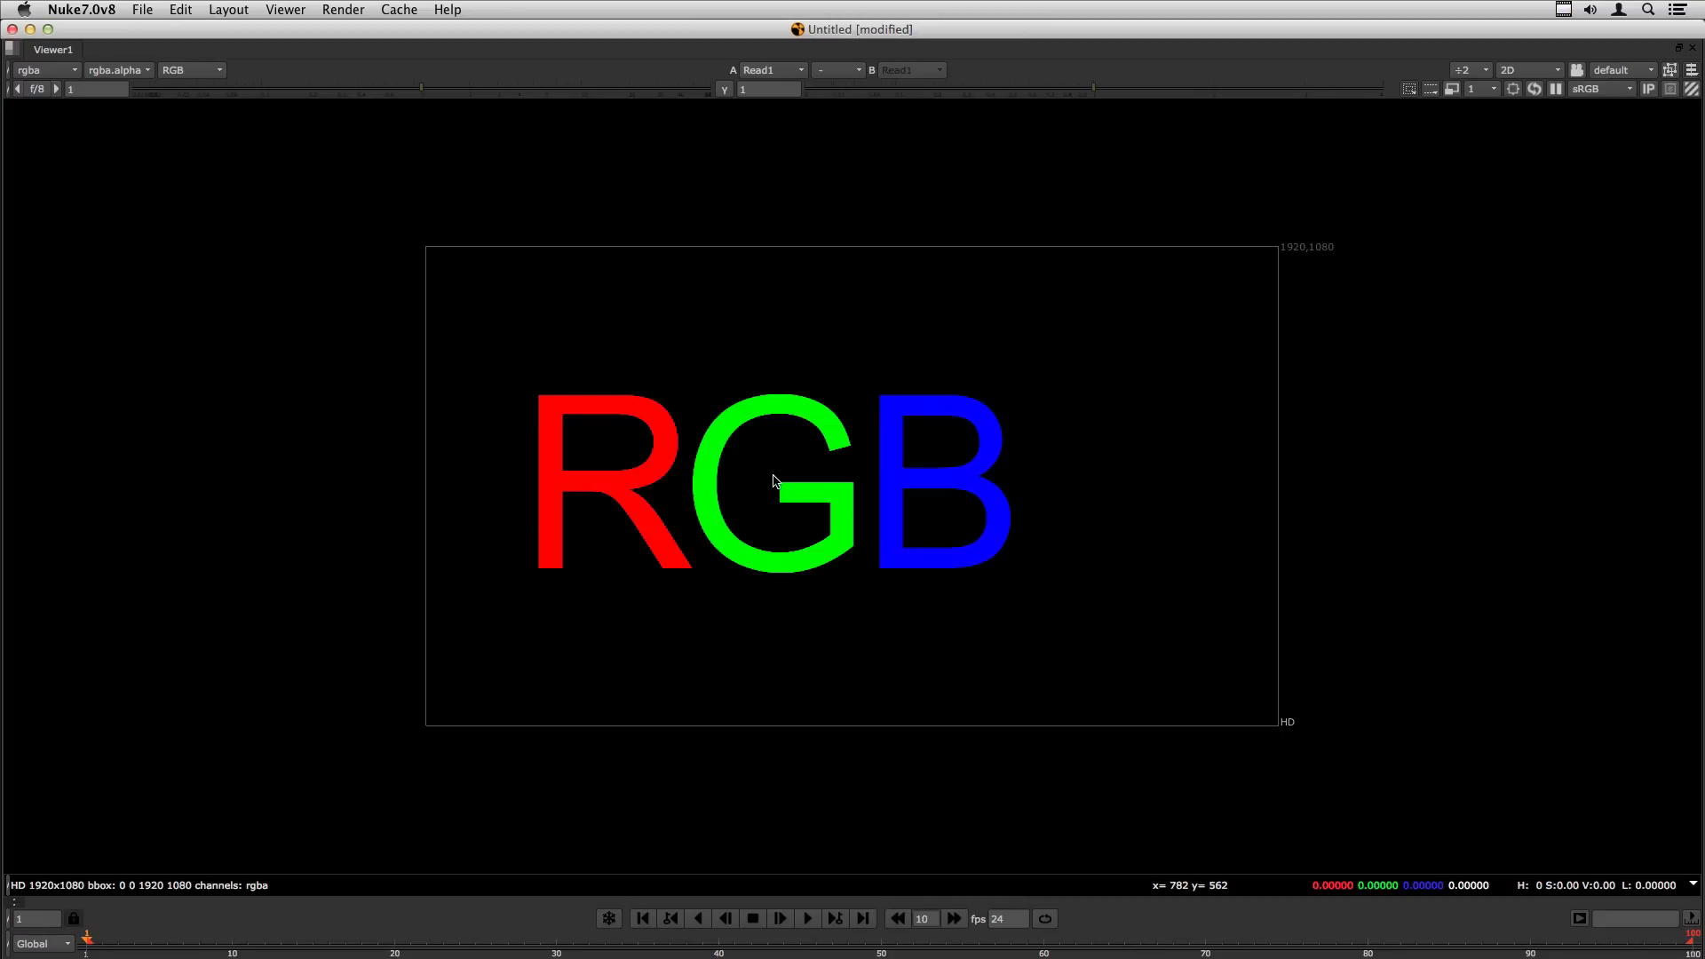
{"action": "key", "text": "g"}
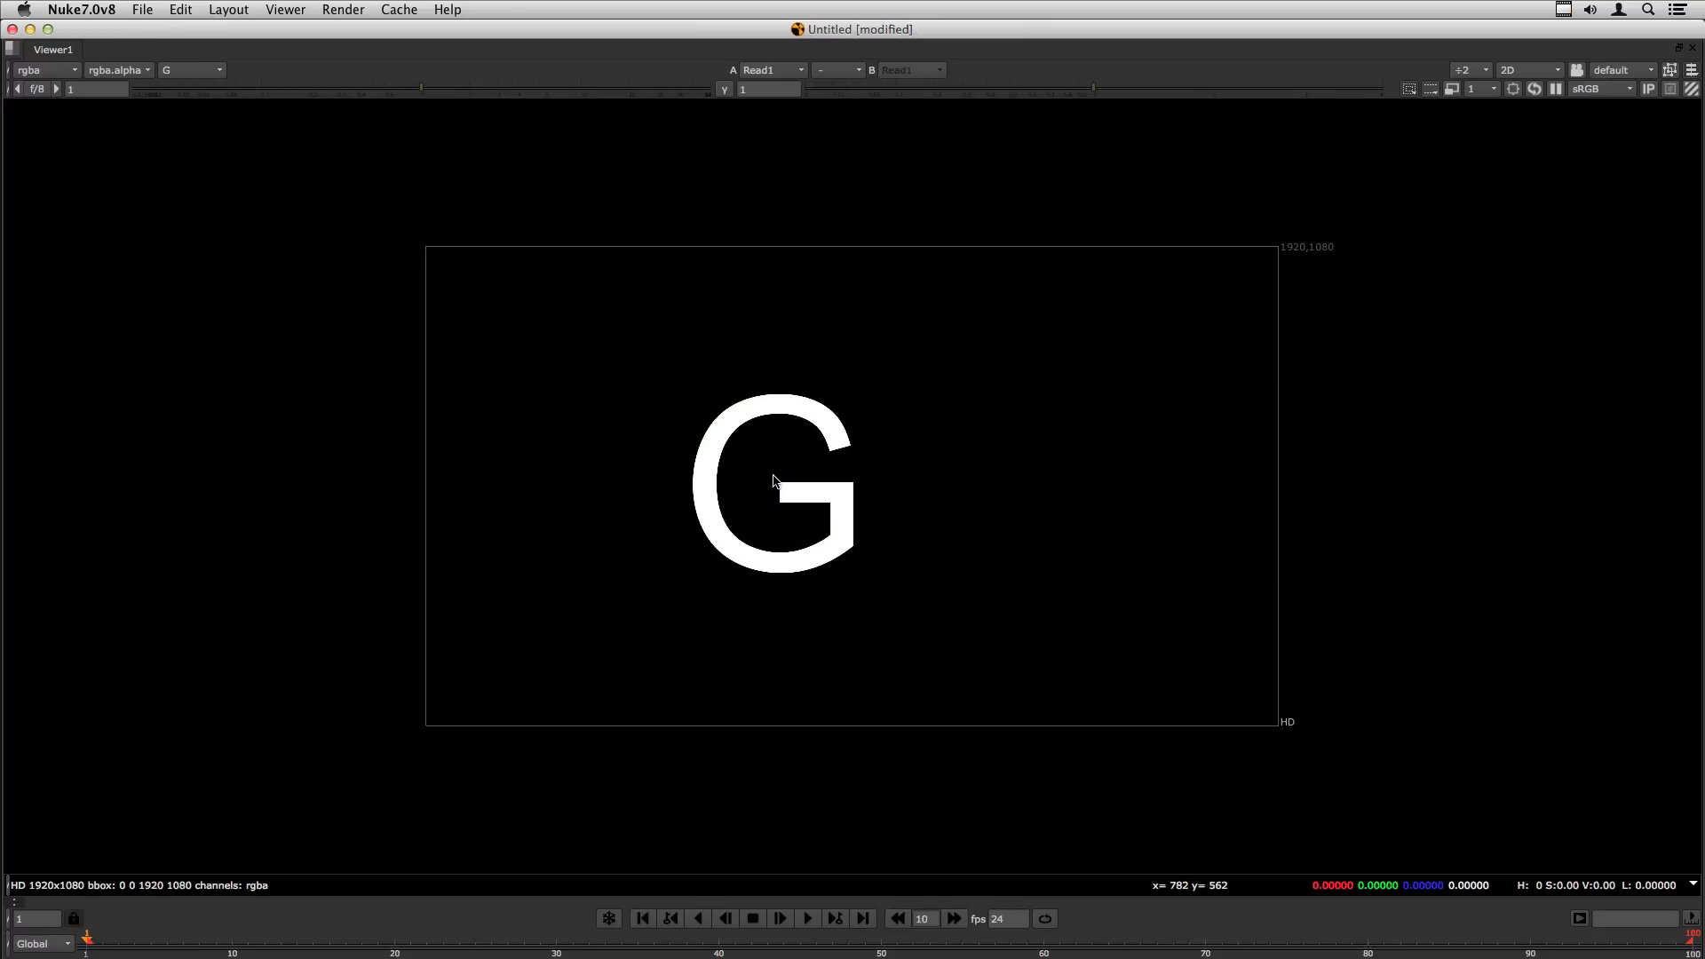
{"action": "key", "text": "b"}
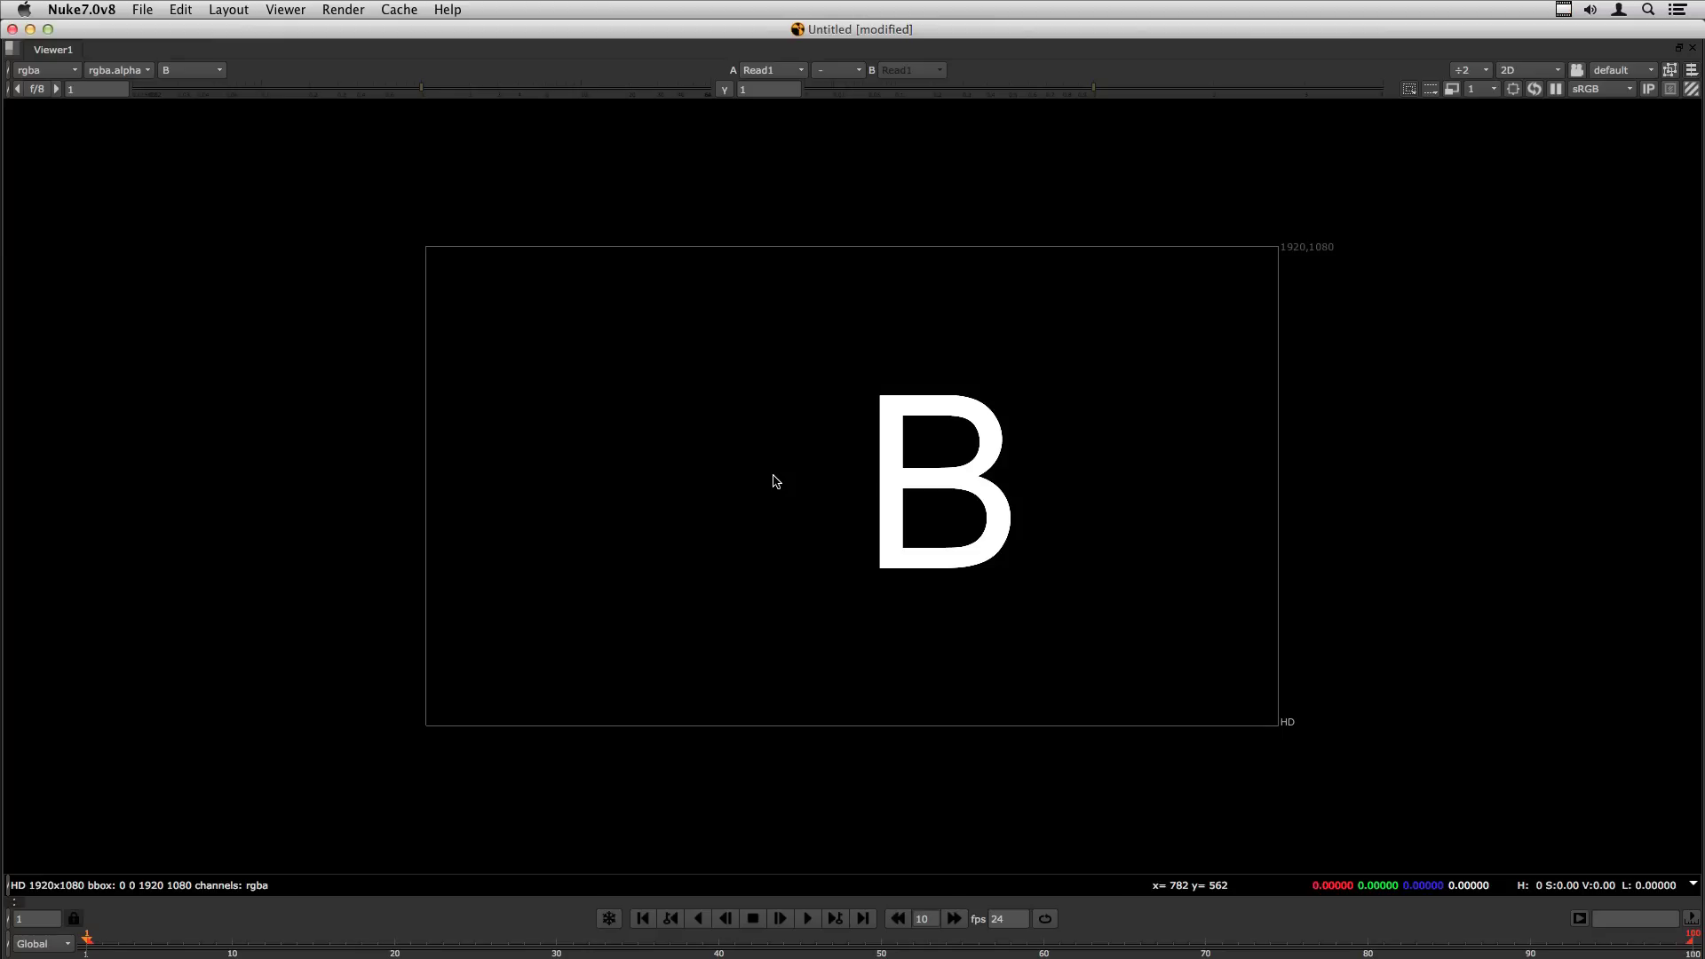
{"action": "key", "text": "a"}
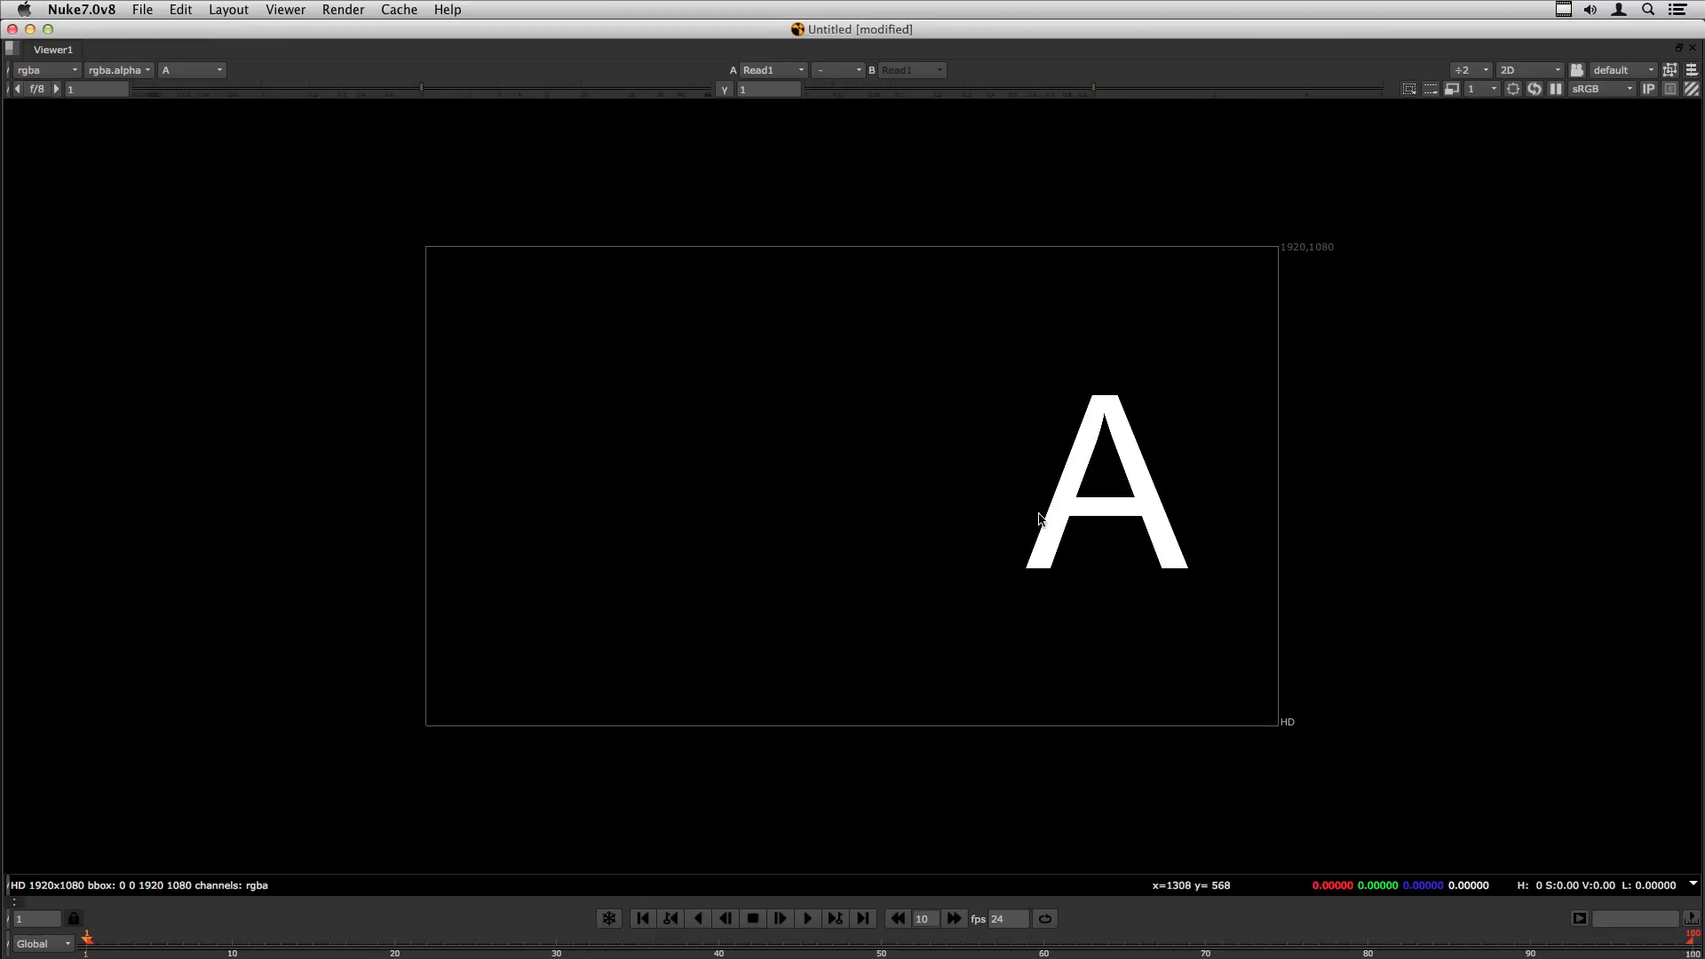
{"action": "key", "text": "a"}
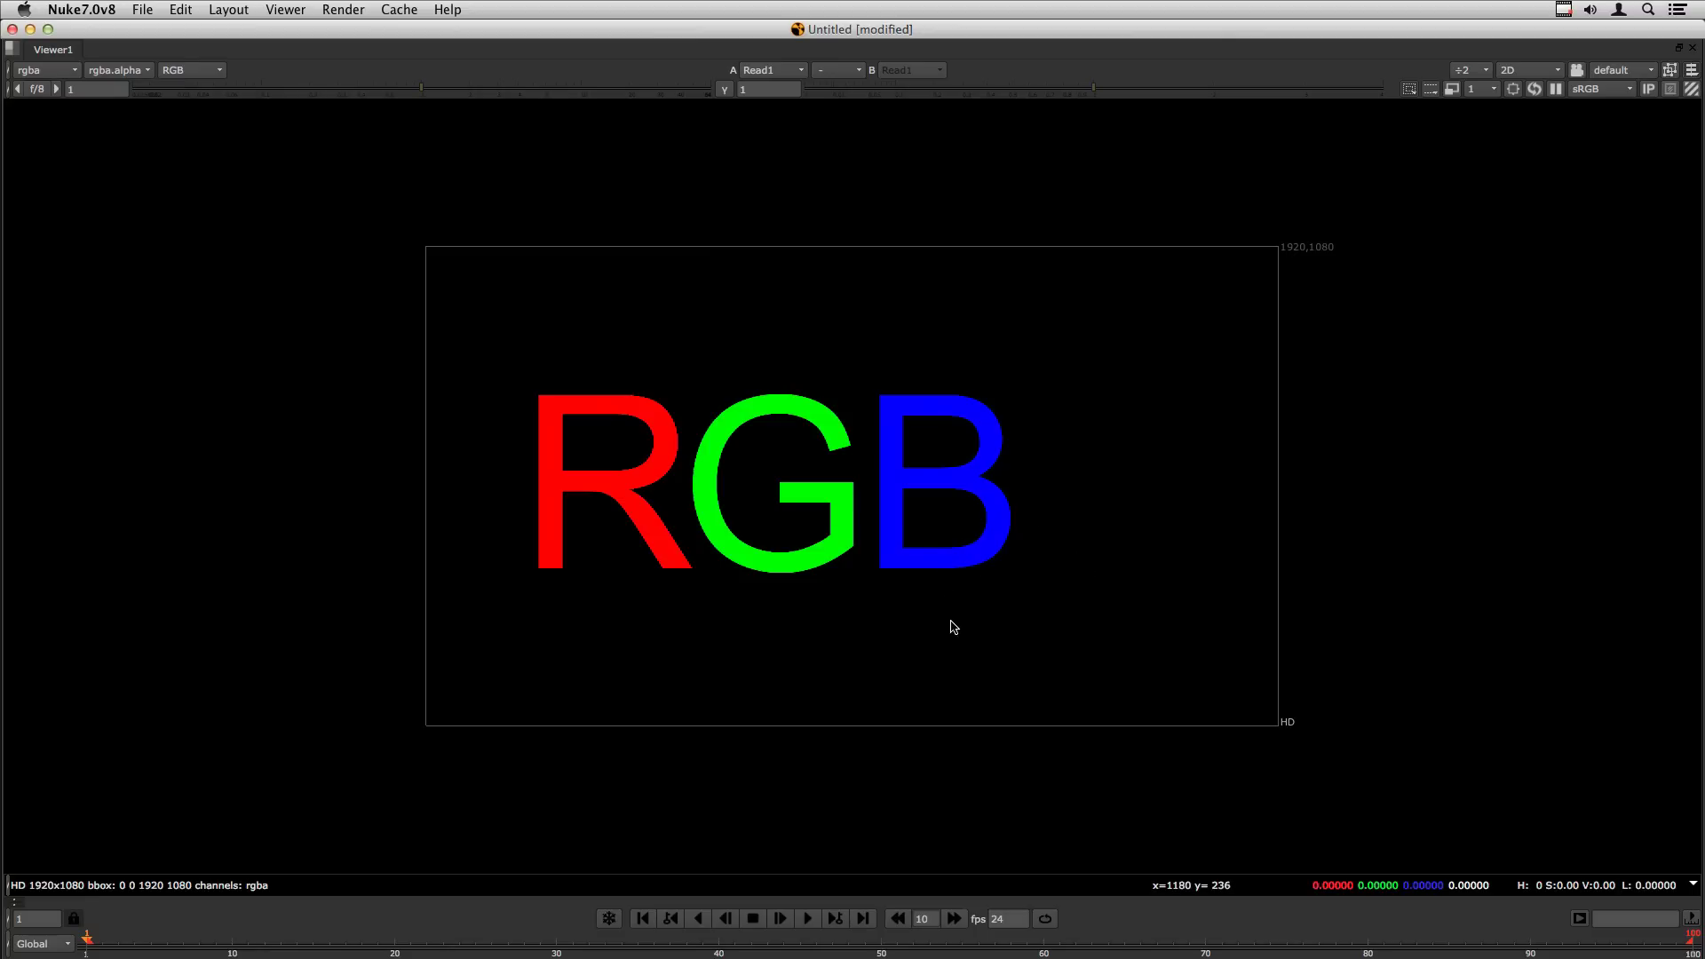
View the alpha channel once more, compare it with the red and green channels, and switch back to RGB.
{"action": "key", "text": "a"}
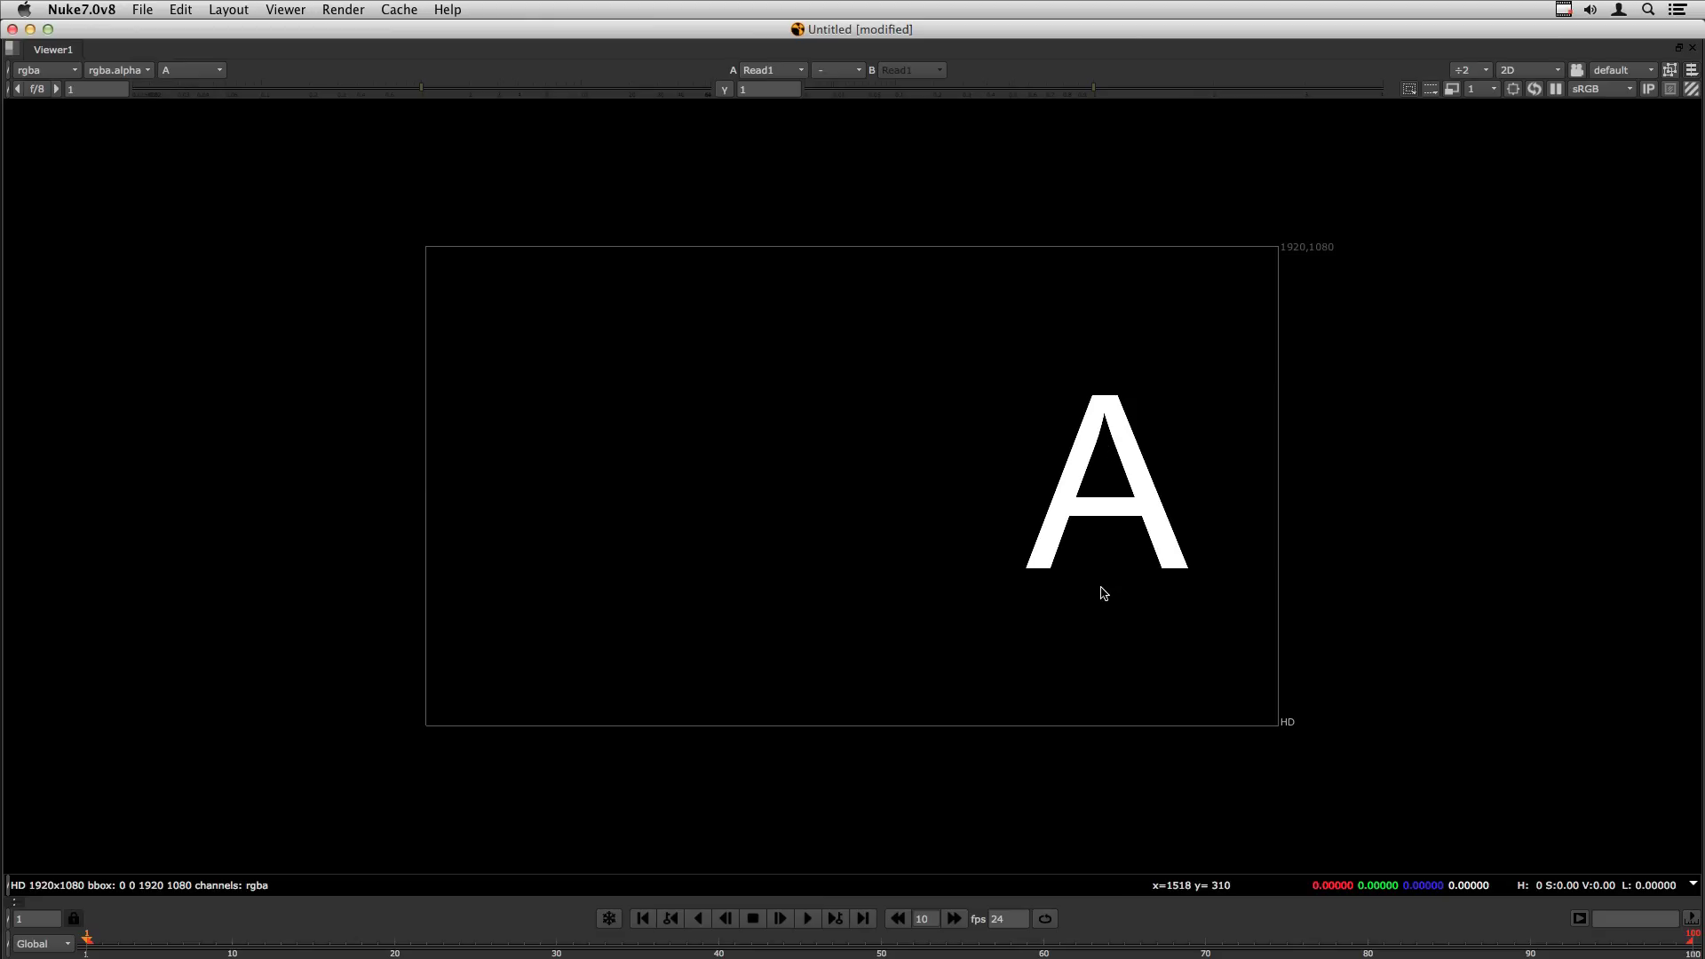
{"action": "key", "text": "r"}
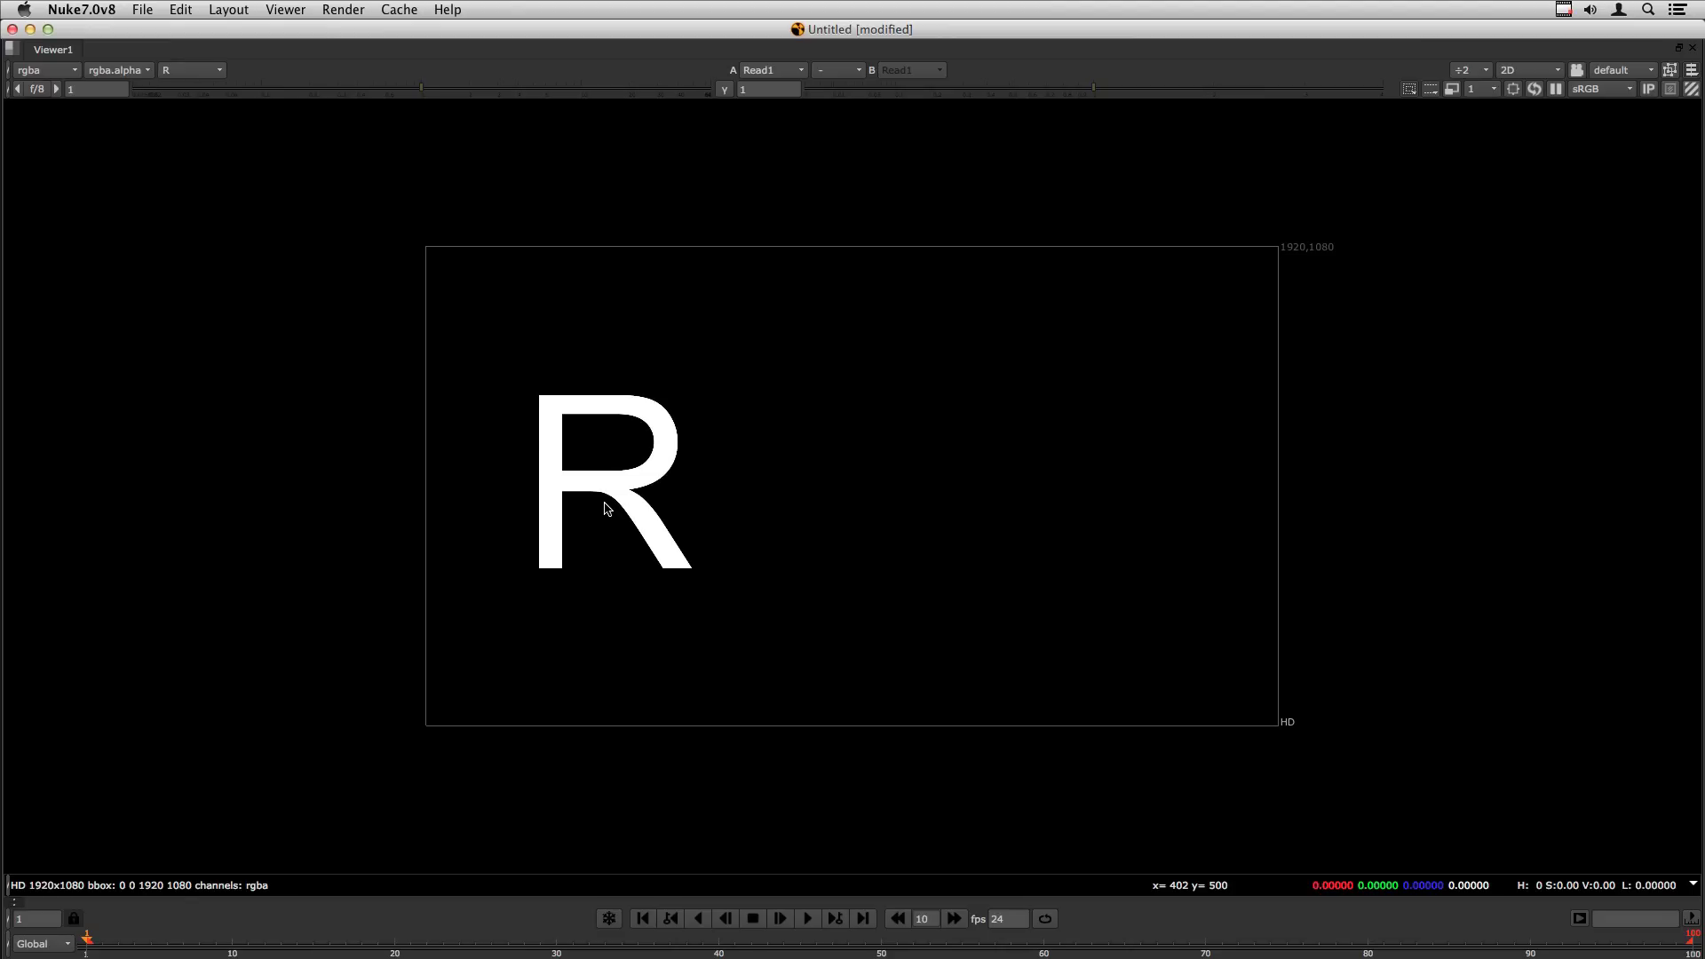
{"action": "key", "text": "r"}
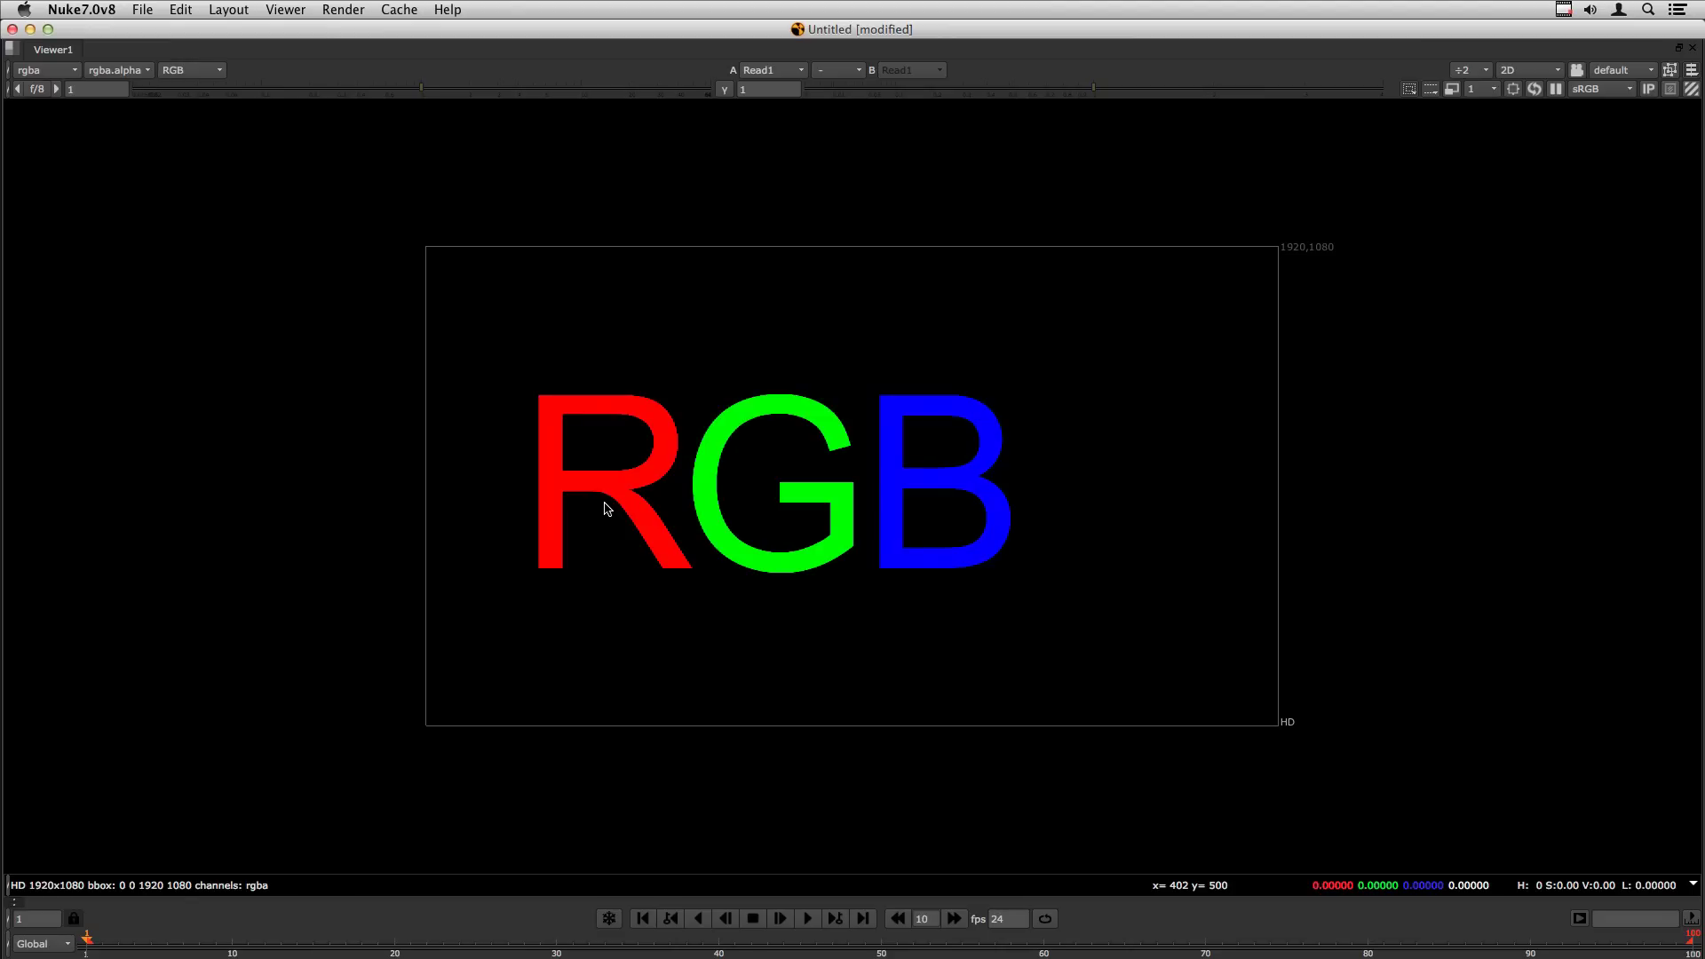
{"action": "key", "text": "g"}
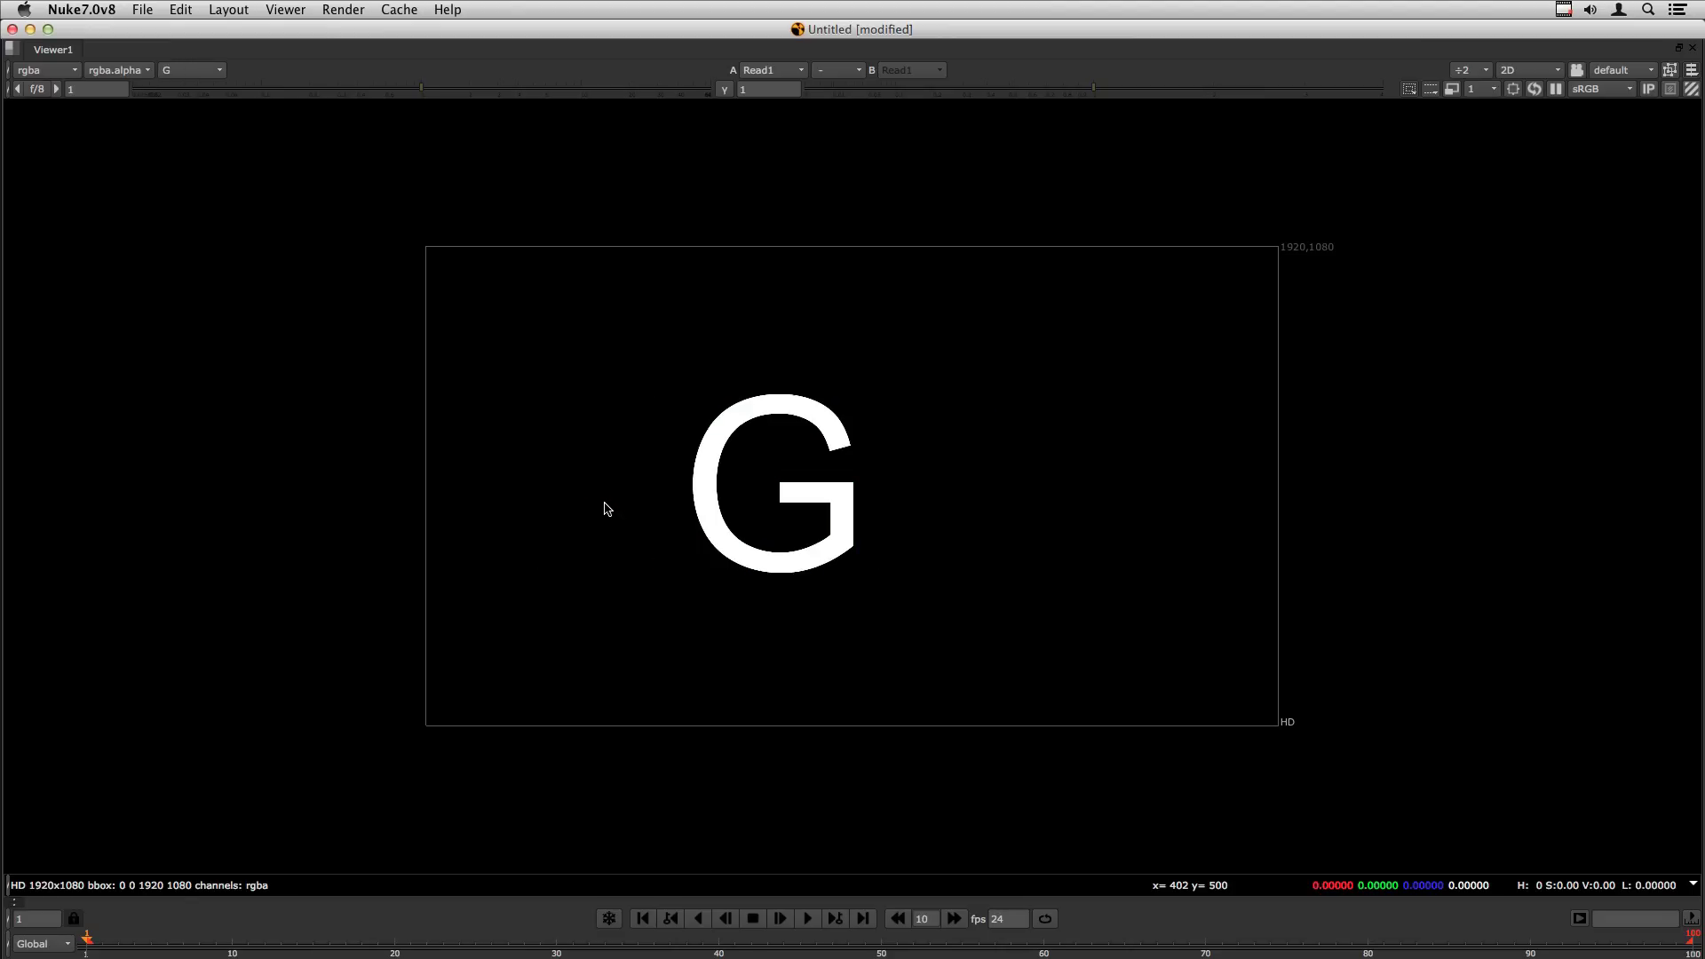
{"action": "key", "text": "g"}
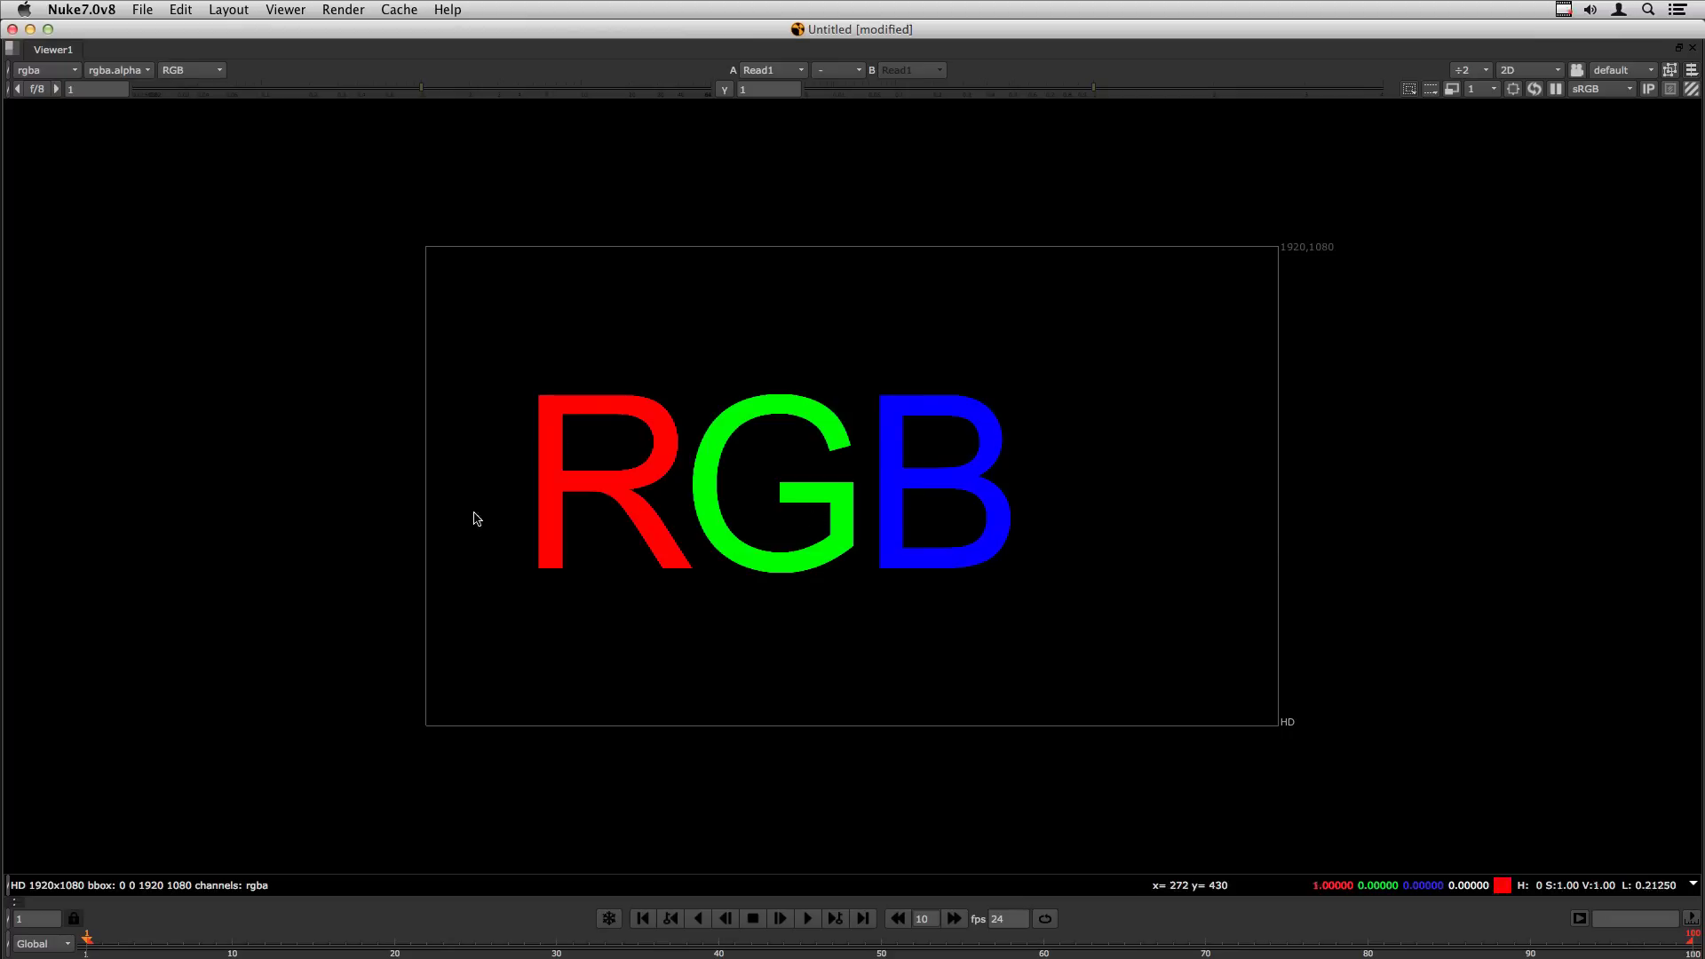
Check the viewer's channel display options, keep RGB, and restore the layout showing the node graph and properties.
{"action": "left_click", "coordinate": [182, 73]}
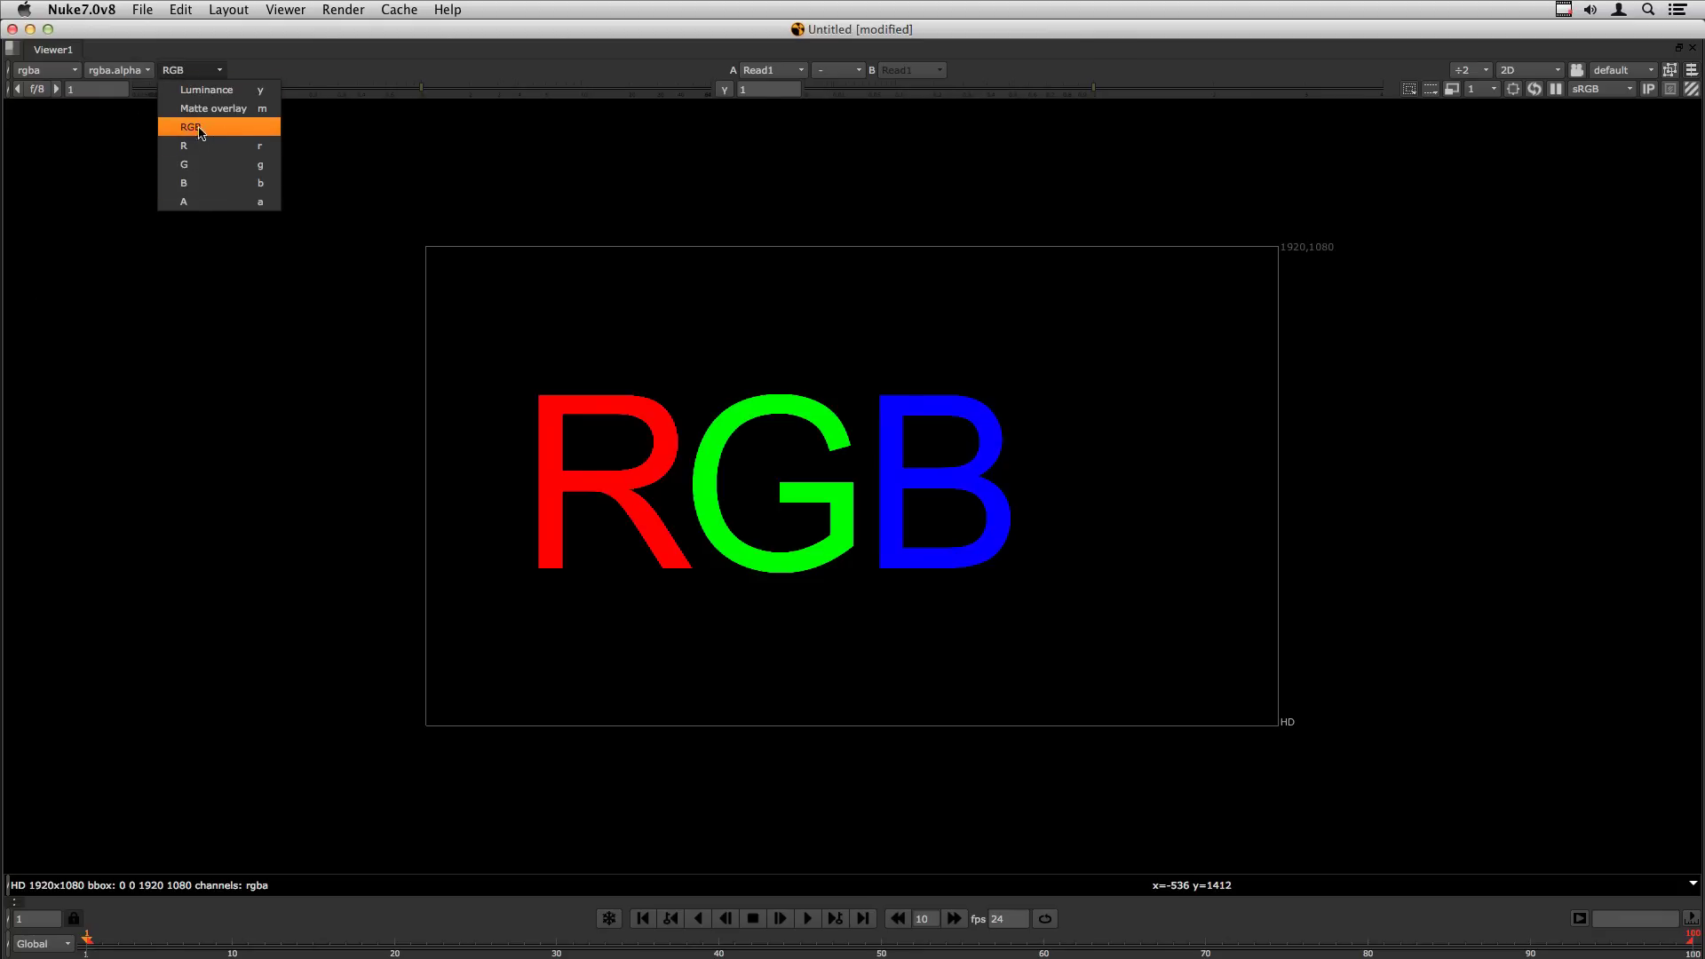
{"action": "left_click", "coordinate": [197, 130]}
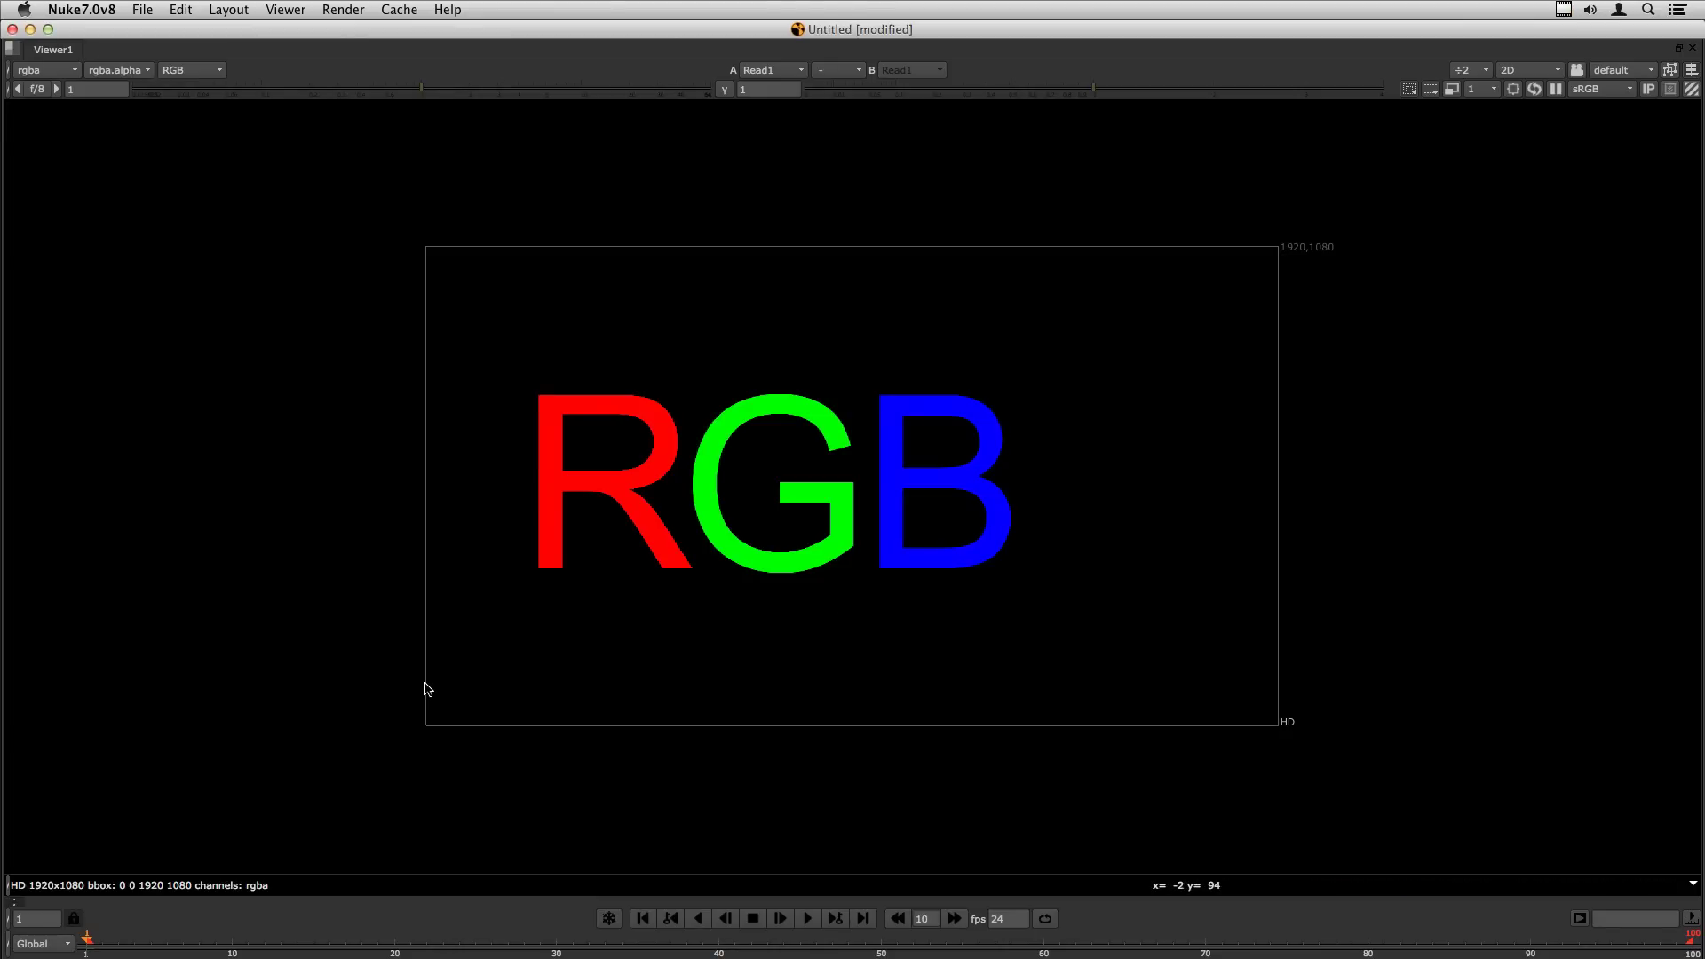
{"action": "key", "text": "space"}
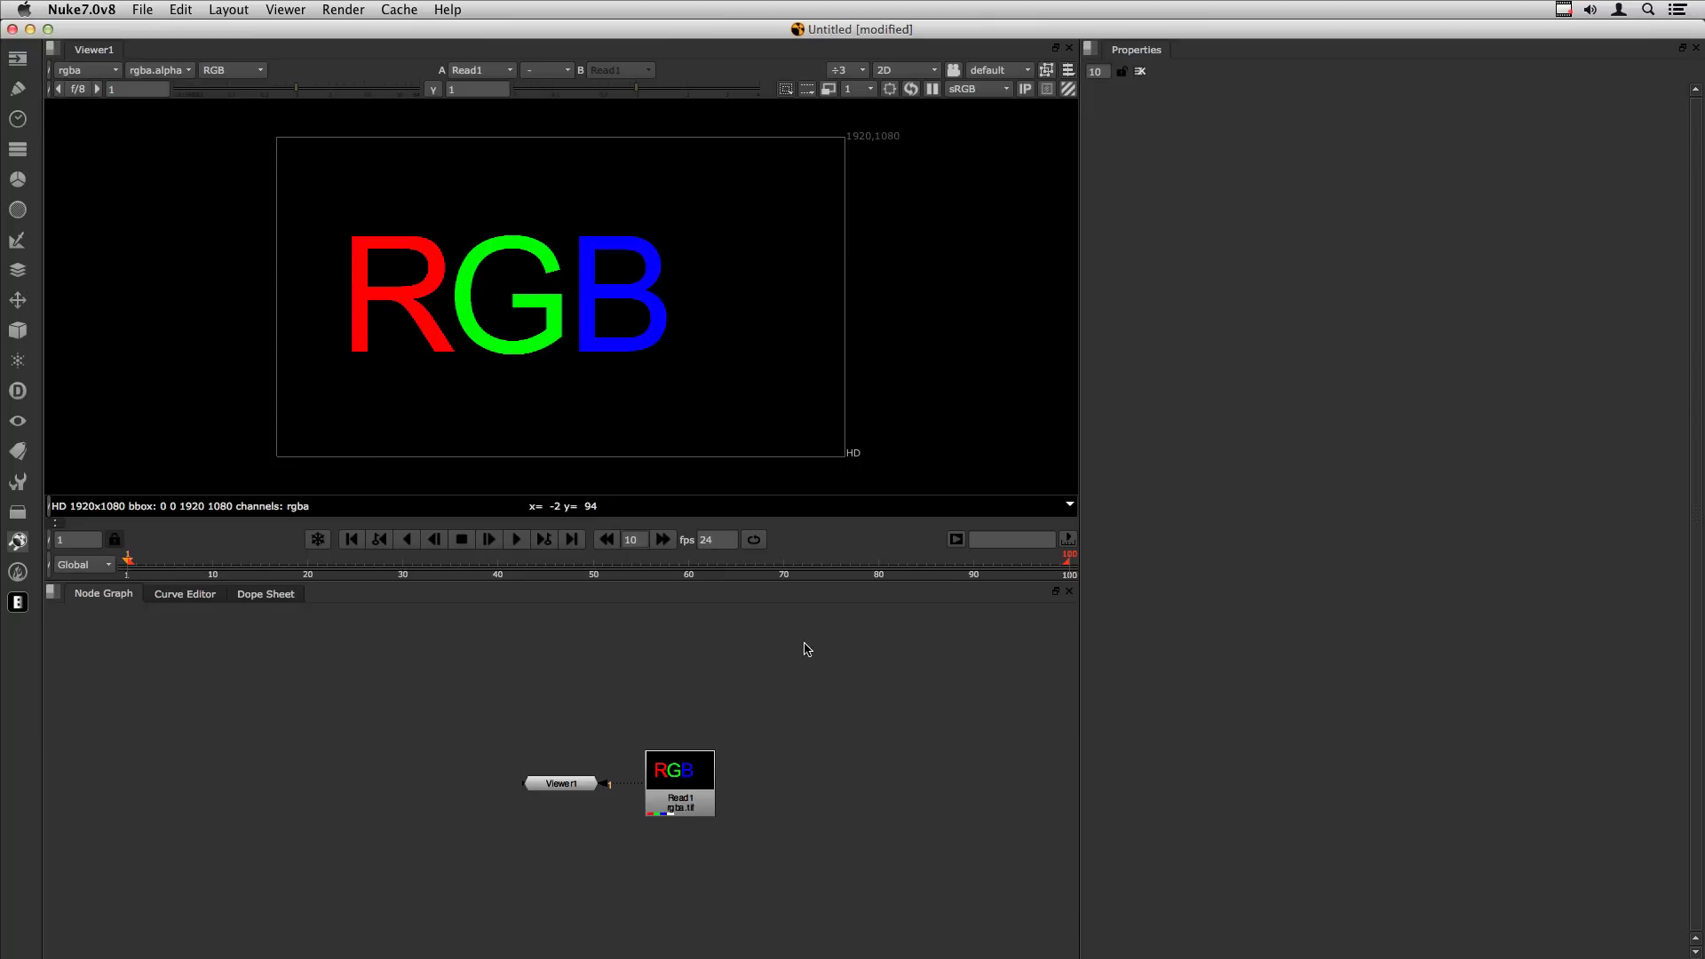
Add a Merge node beside the rgba.tif Read node and set its B channels to alpha.
{"action": "key", "text": "m"}
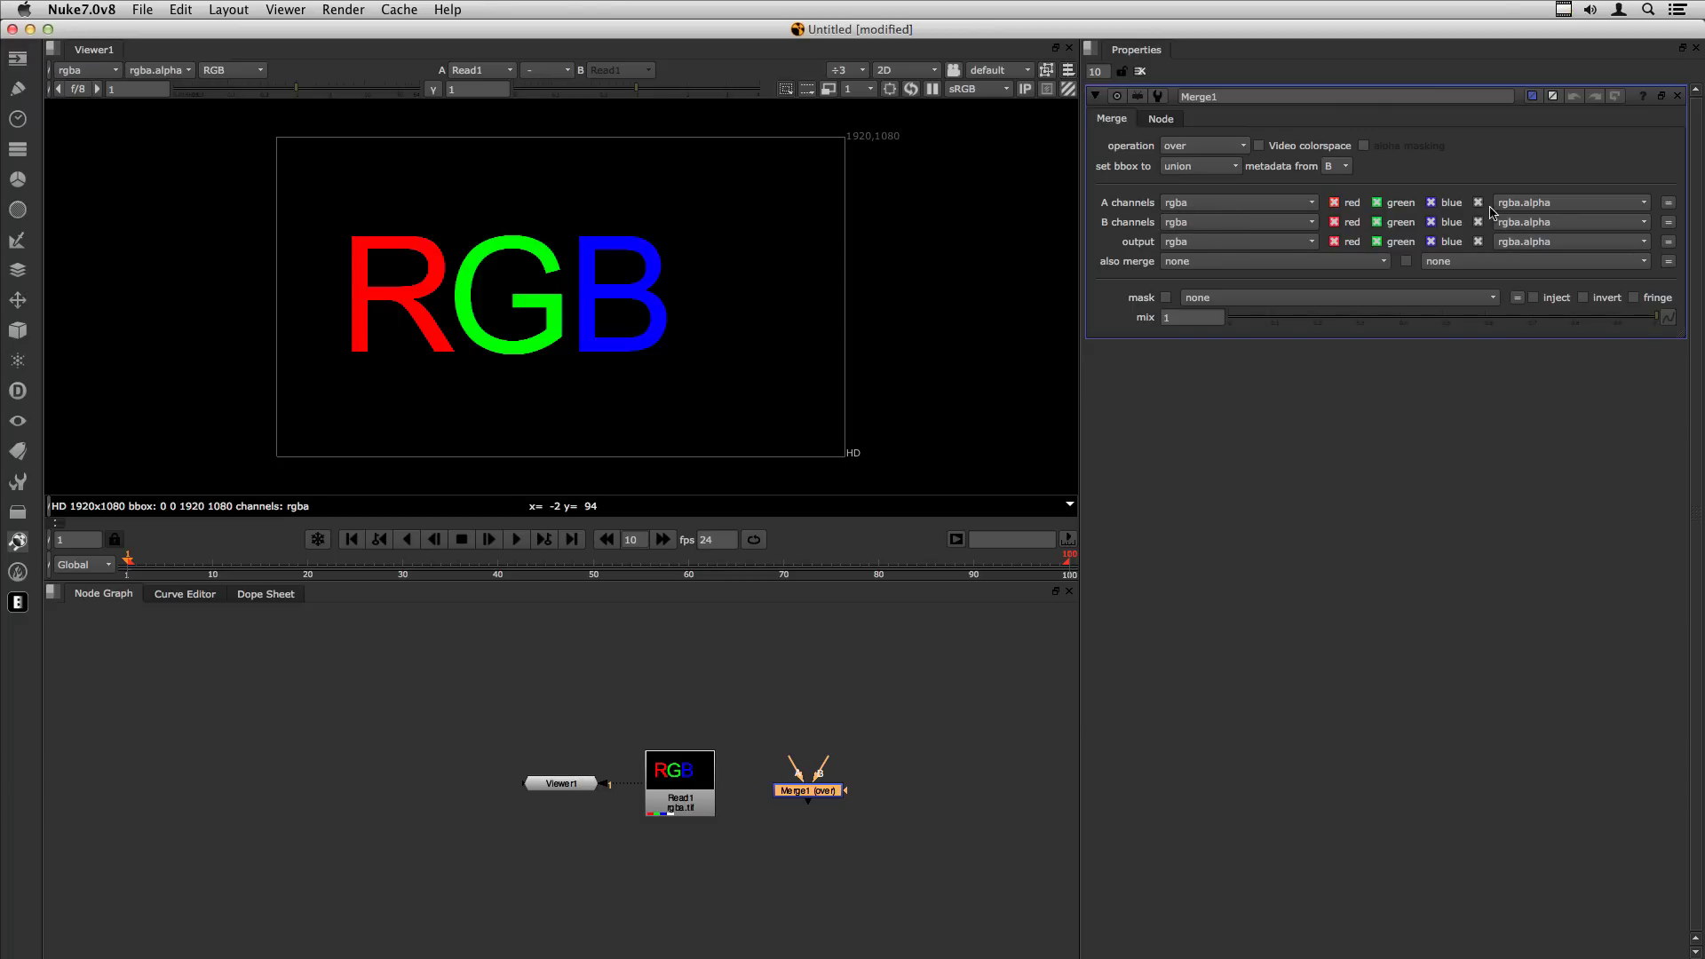
{"action": "left_click", "coordinate": [1226, 223]}
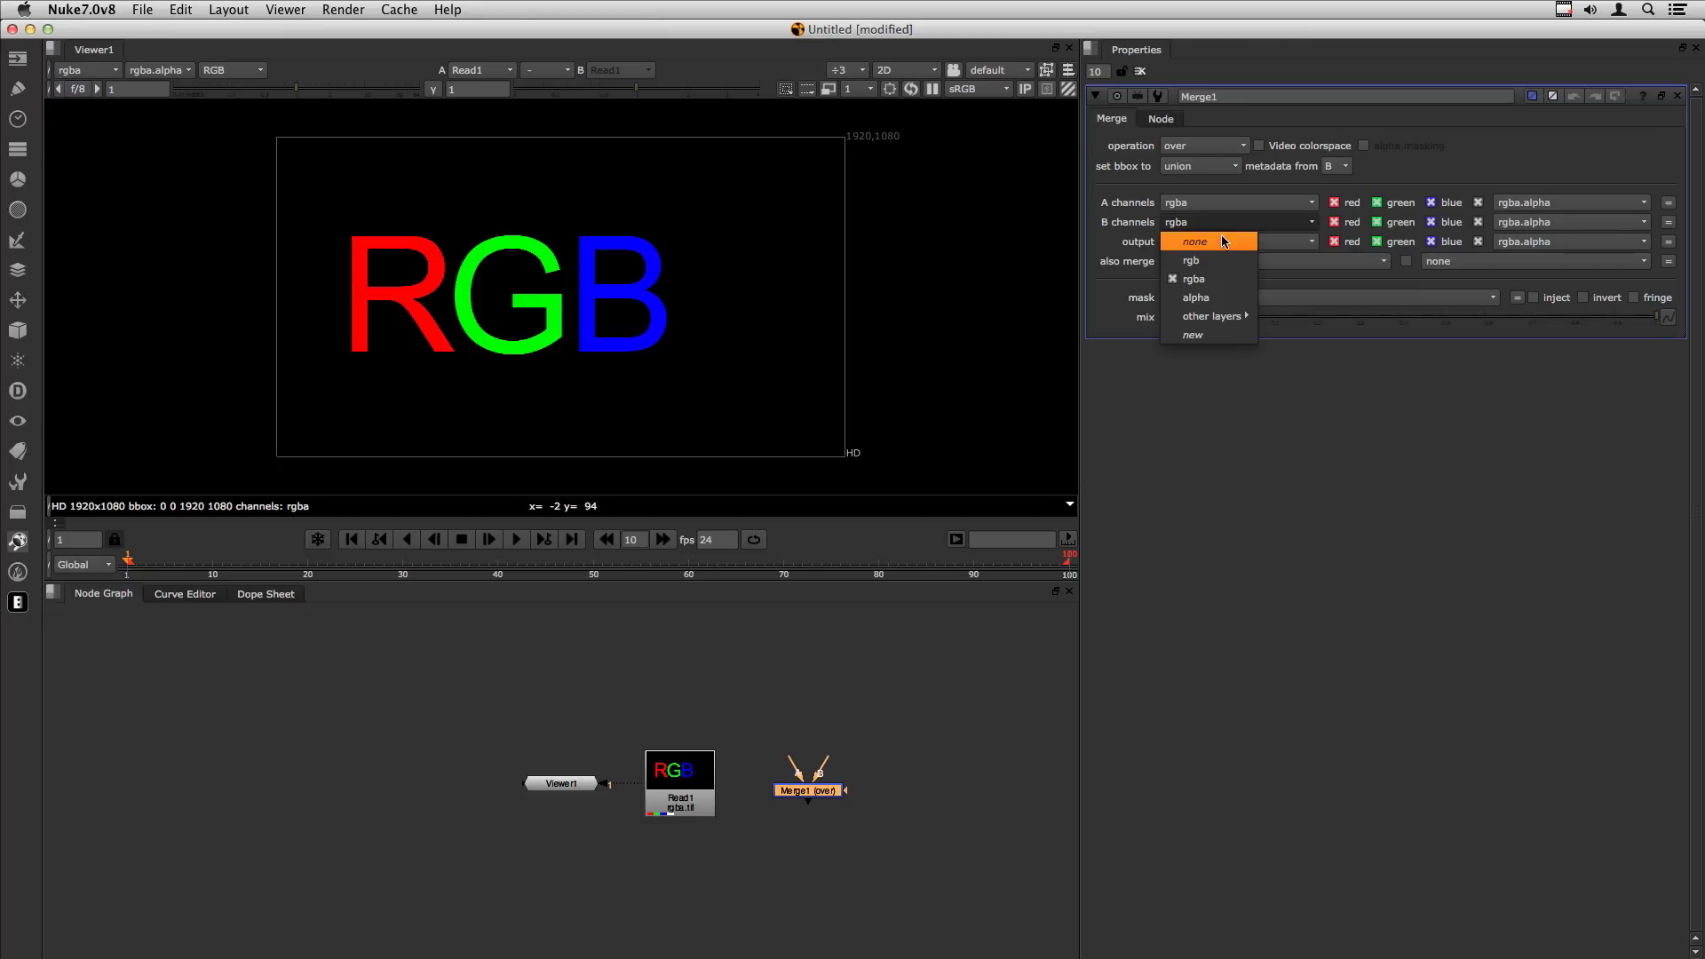
{"action": "left_click", "coordinate": [1208, 299]}
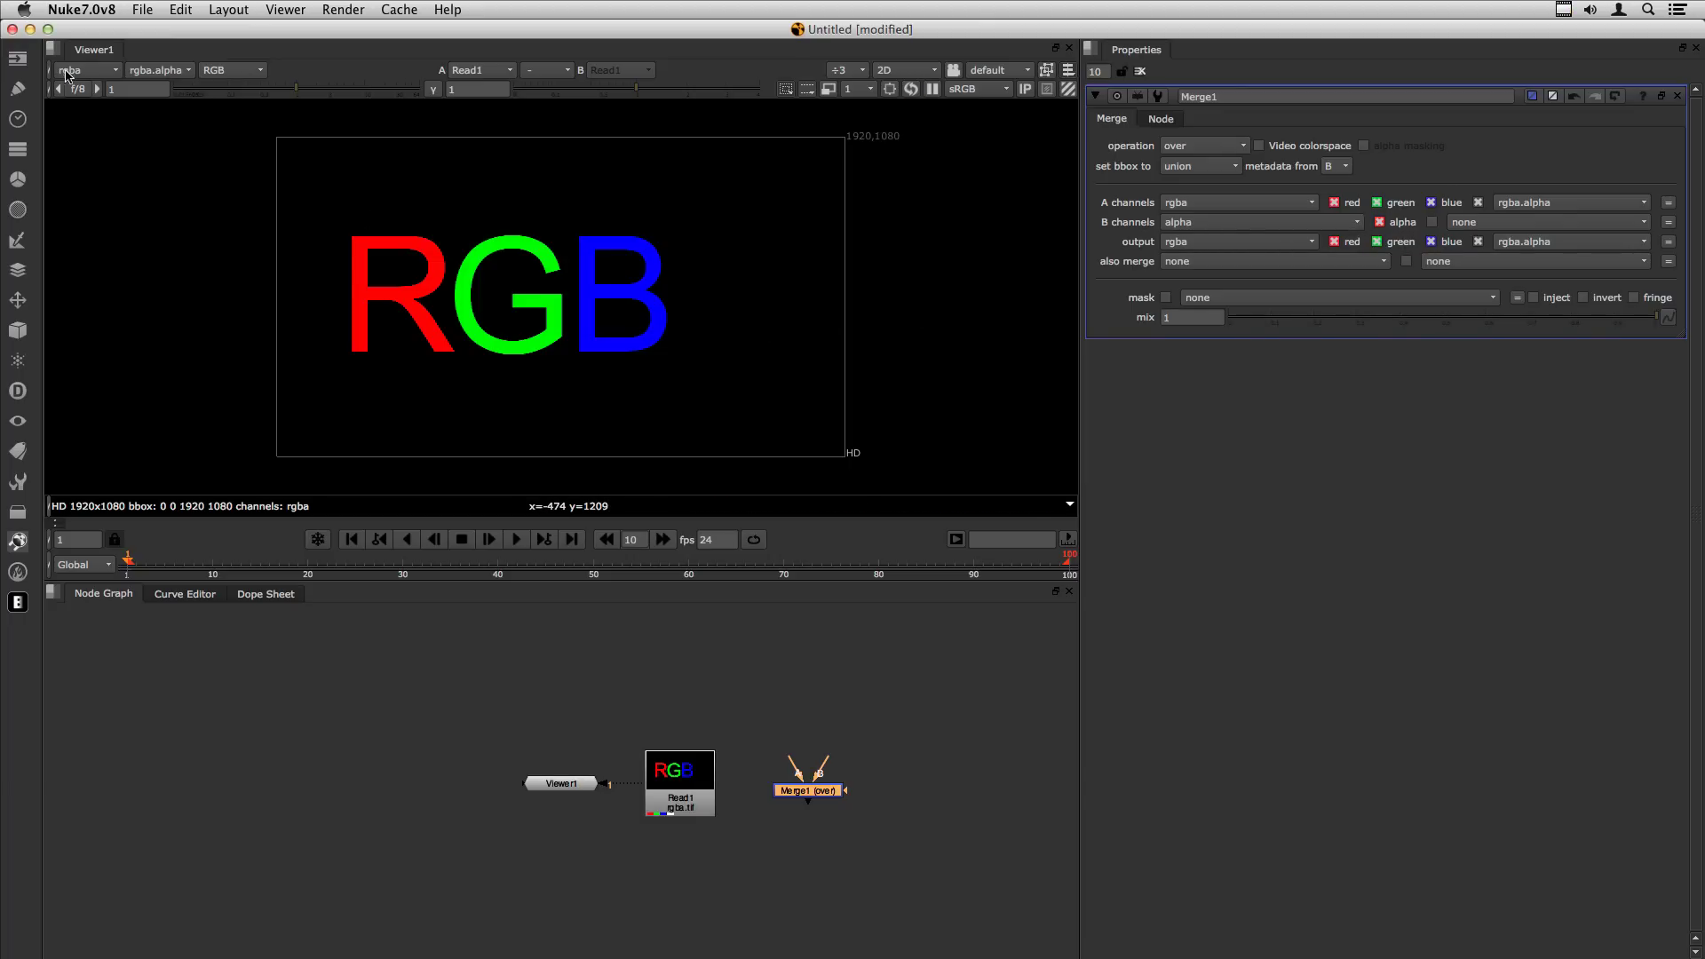
Toggle the alpha channel view on and off, set the viewer's layer to alpha, and deselect the Merge node.
{"action": "key", "text": "a"}
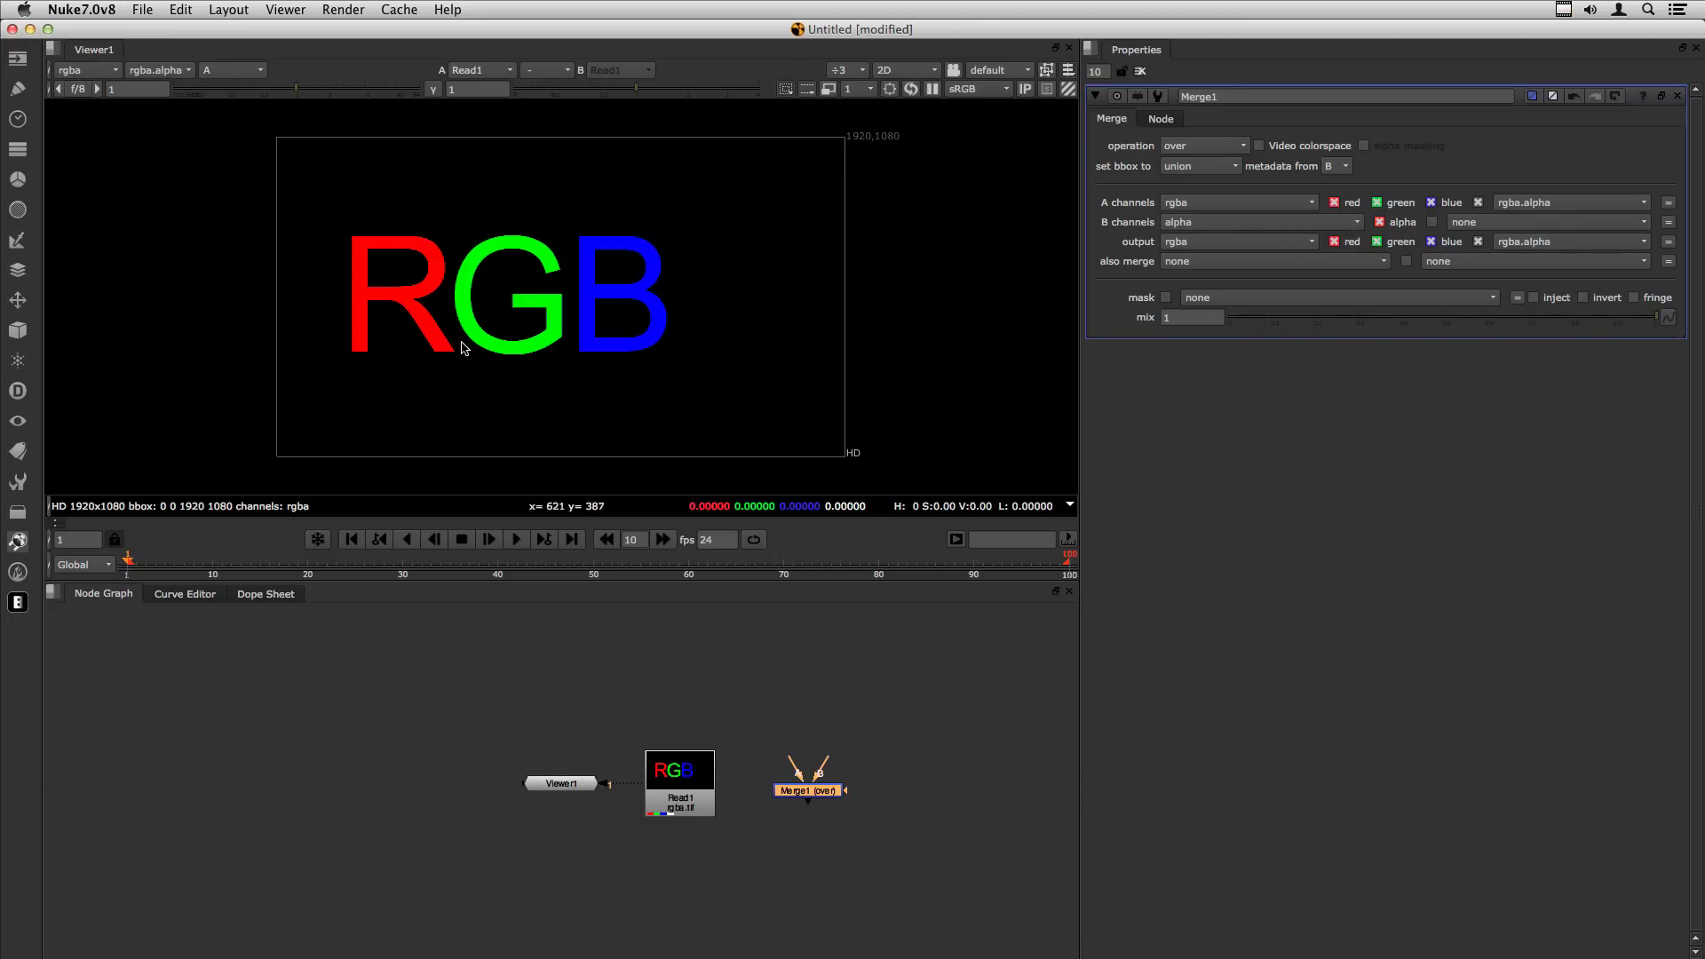
{"action": "key", "text": "a"}
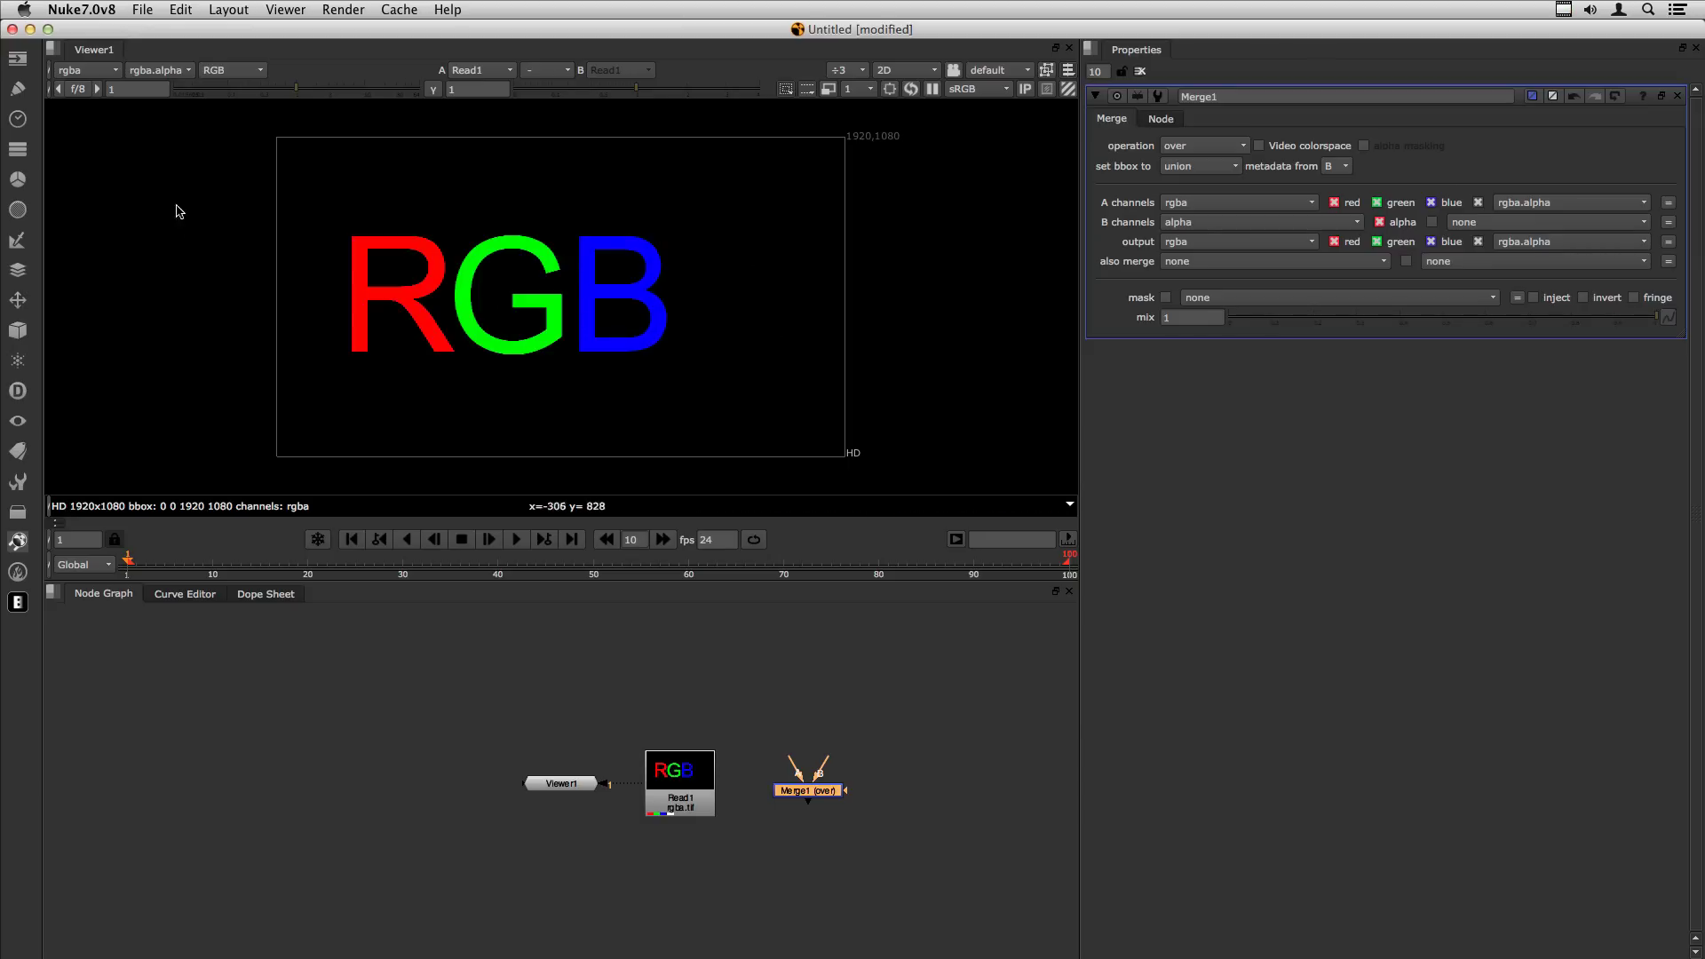
{"action": "left_click", "coordinate": [86, 70]}
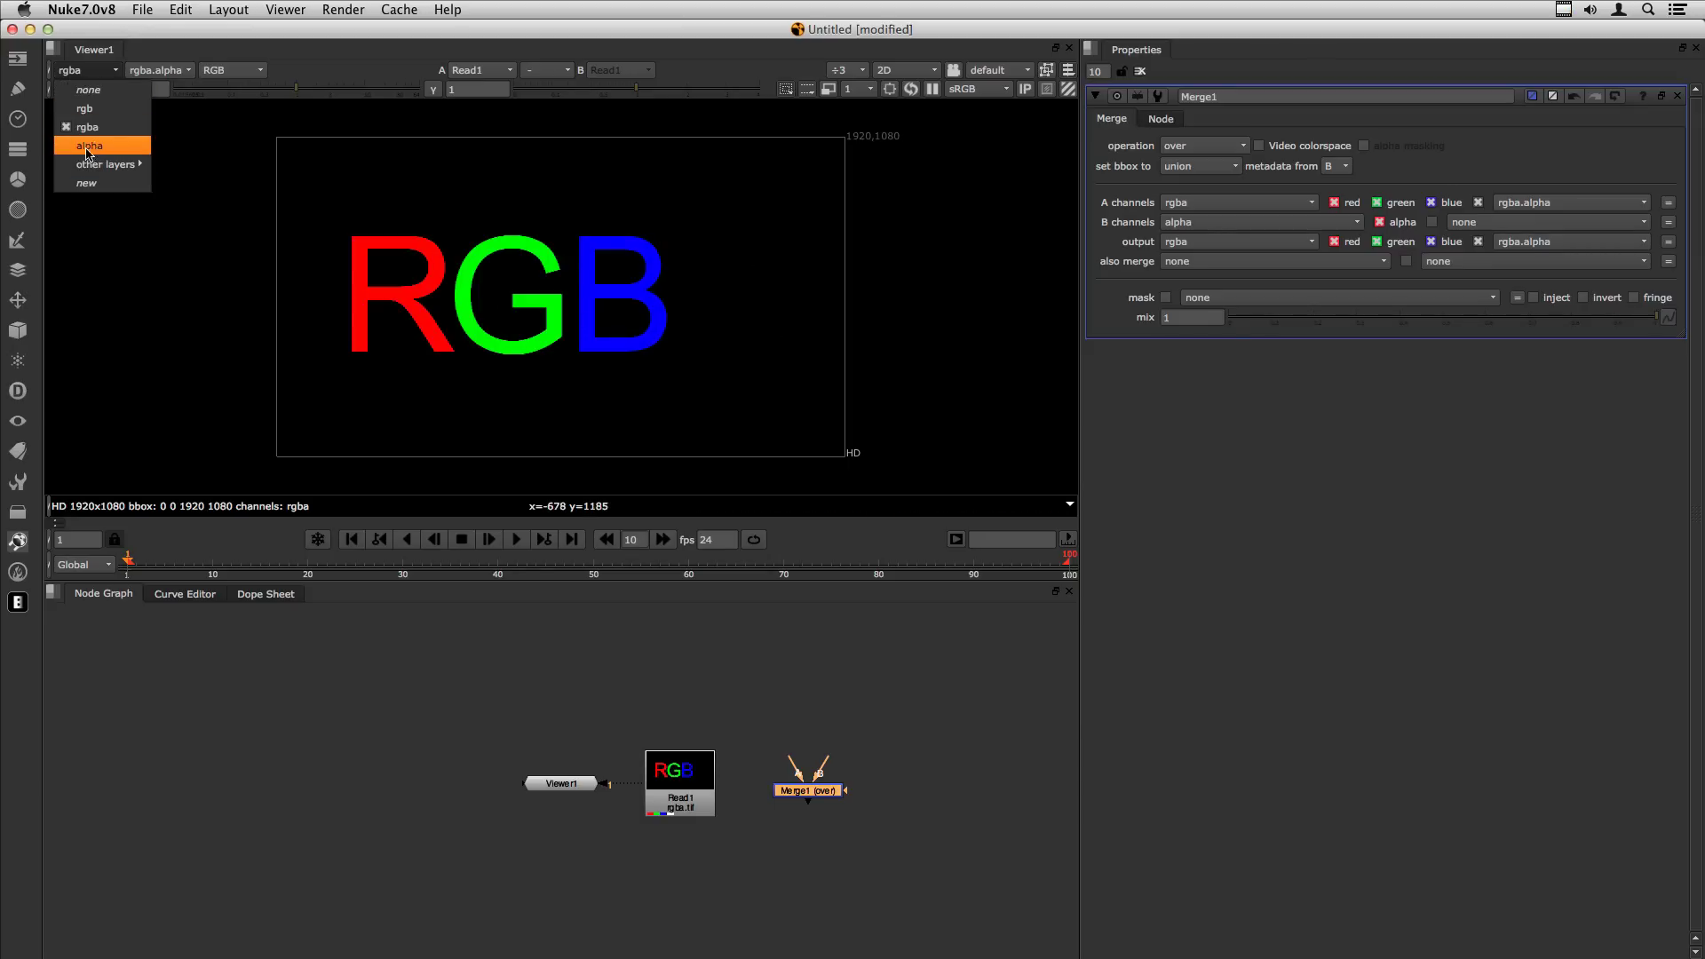
{"action": "left_click", "coordinate": [88, 147]}
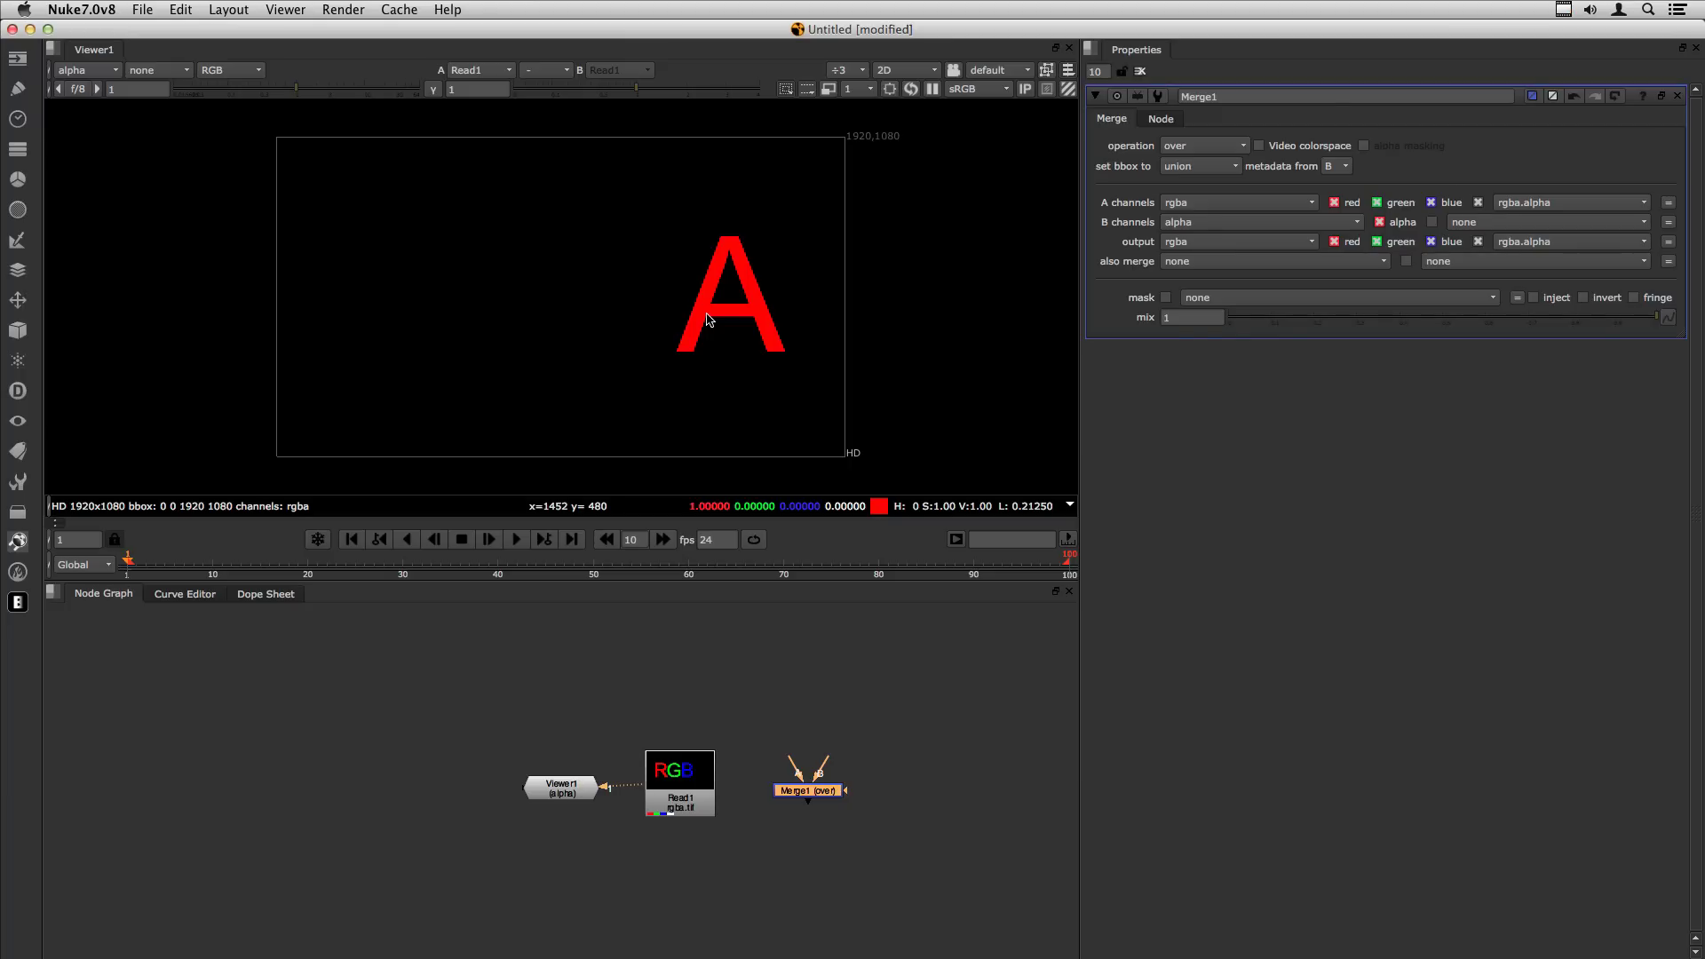
{"action": "left_click", "coordinate": [889, 907]}
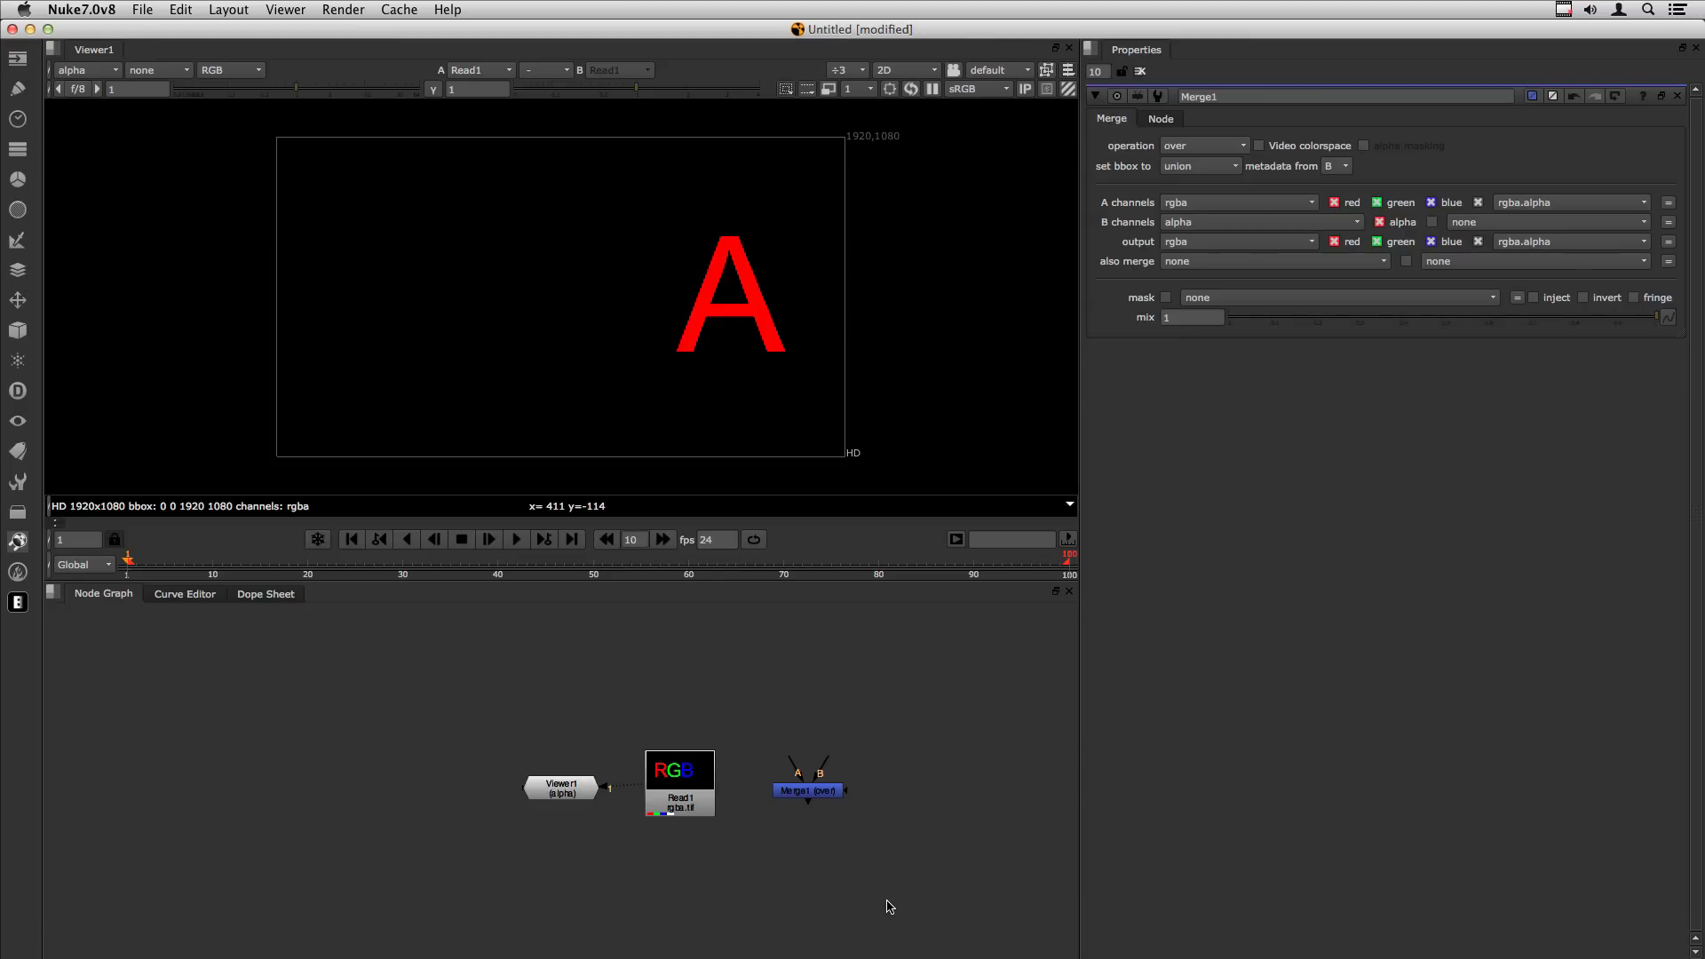
Switch to Finder and import frutas.exr from the channels folder into the node graph, beside the Merge node.
{"action": "key", "text": "super+Tab"}
{"action": "key", "text": "super+Tab"}
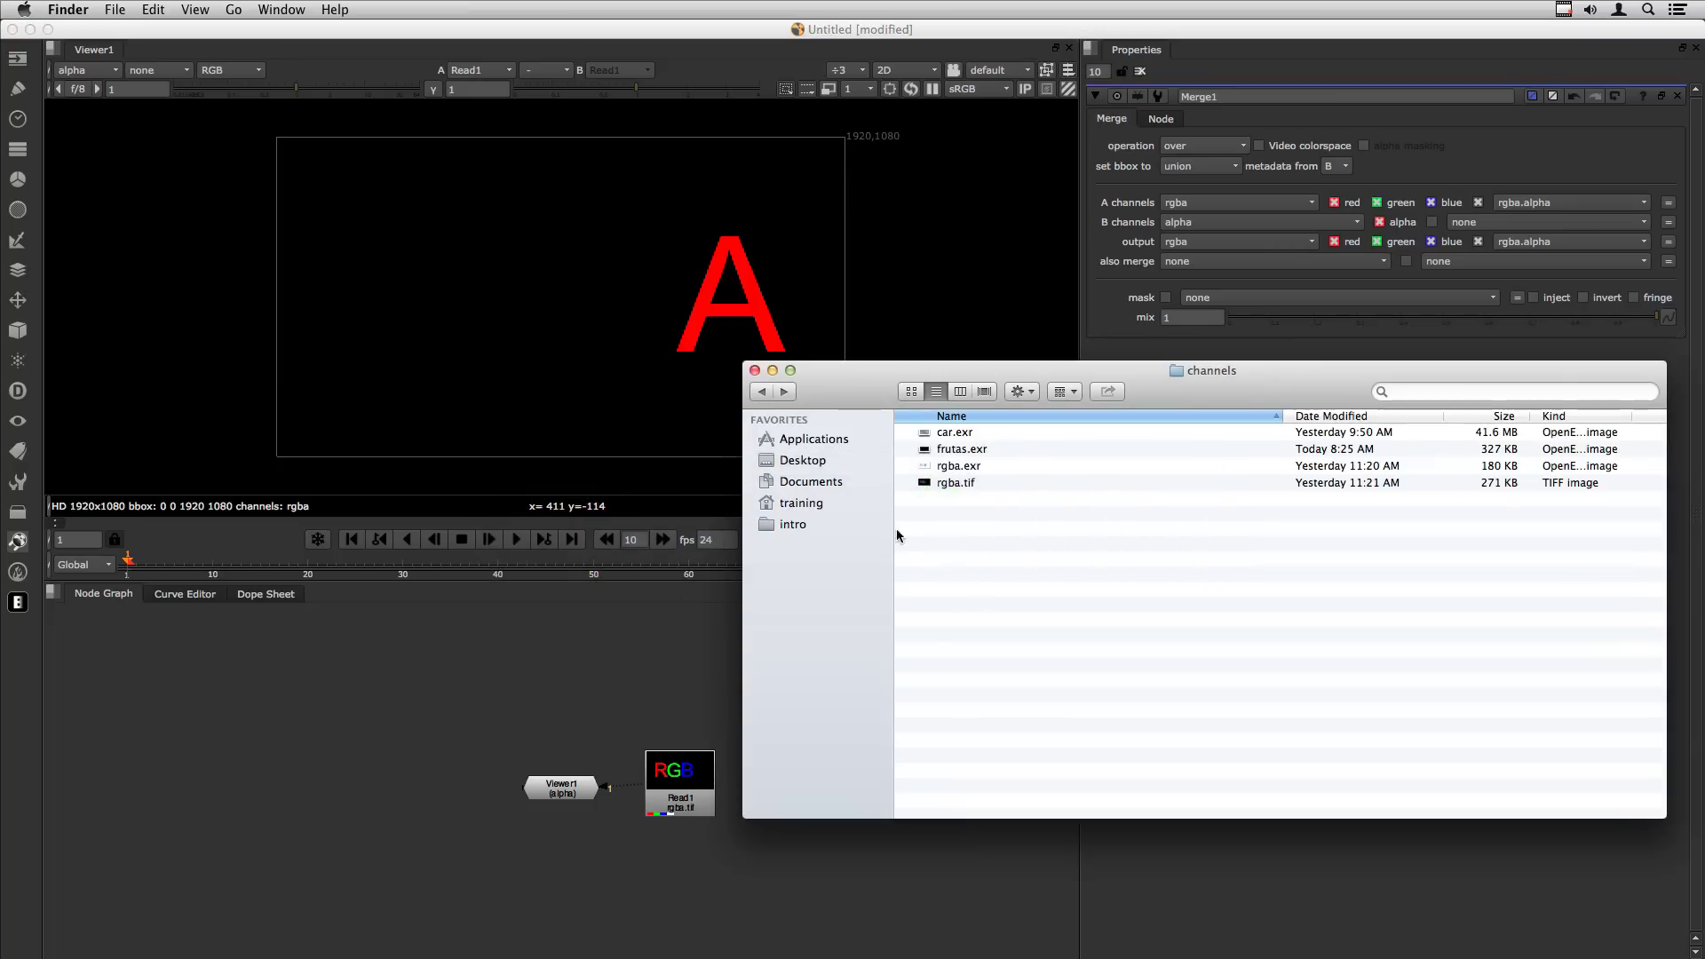
{"action": "left_click_drag", "start_coordinate": [967, 456], "coordinate": [966, 784]}
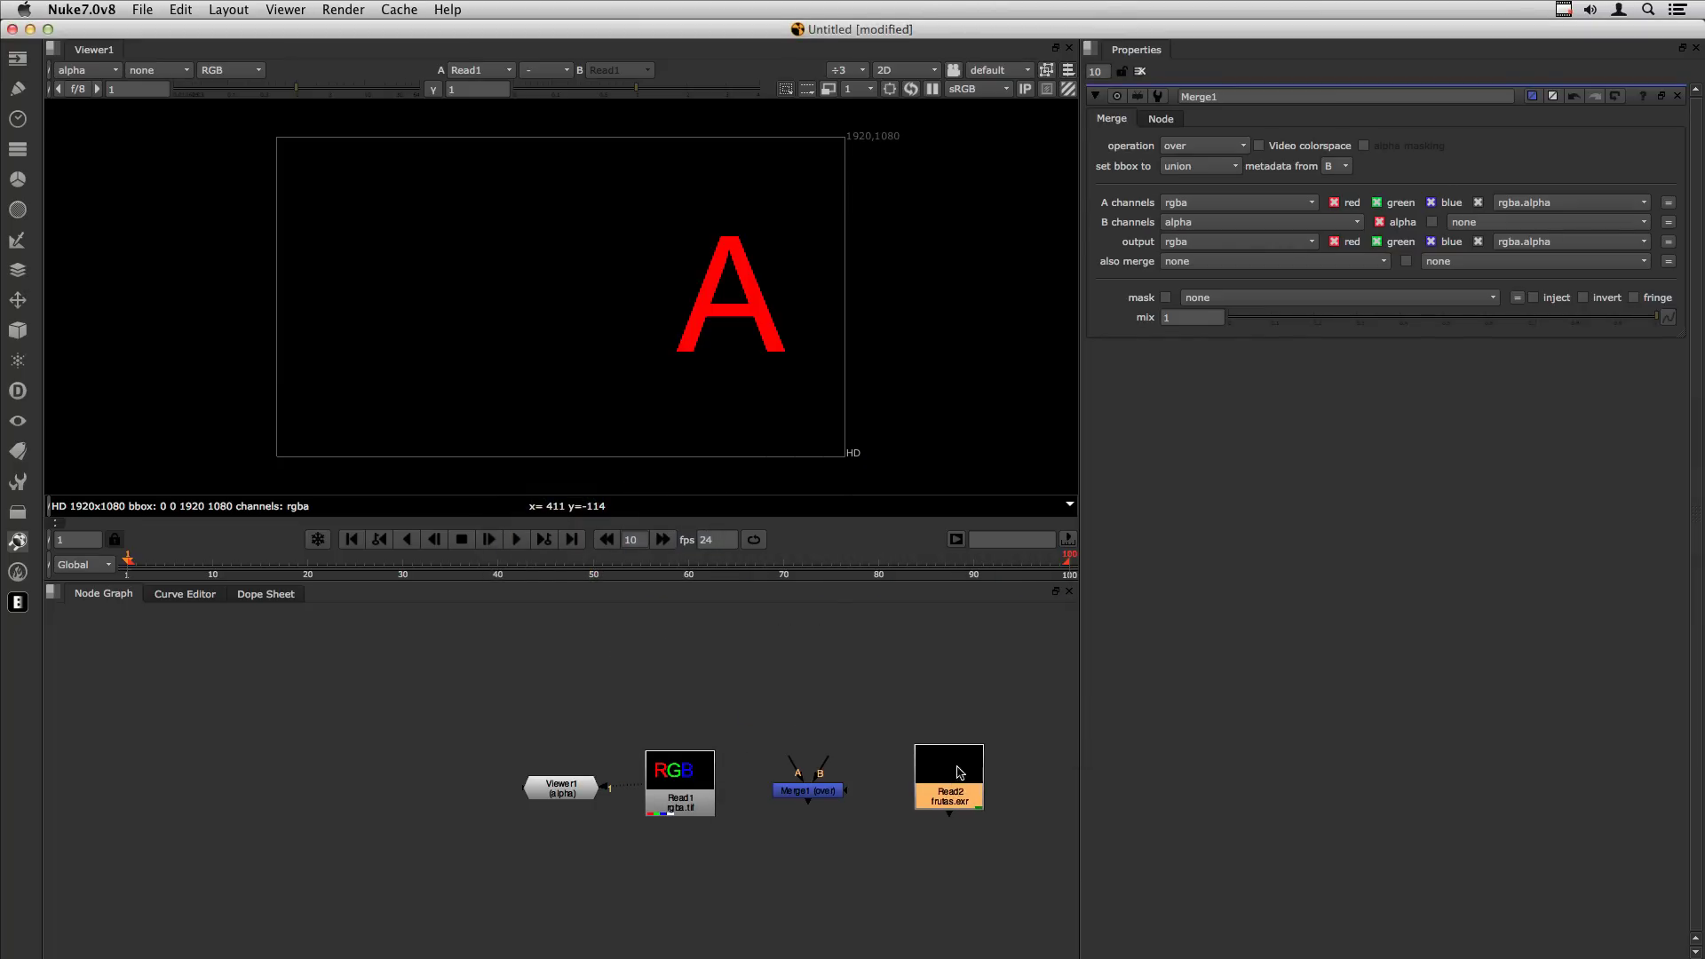
{"action": "scroll", "coordinate": [889, 710], "scroll_direction": "up", "scroll_amount": 5}
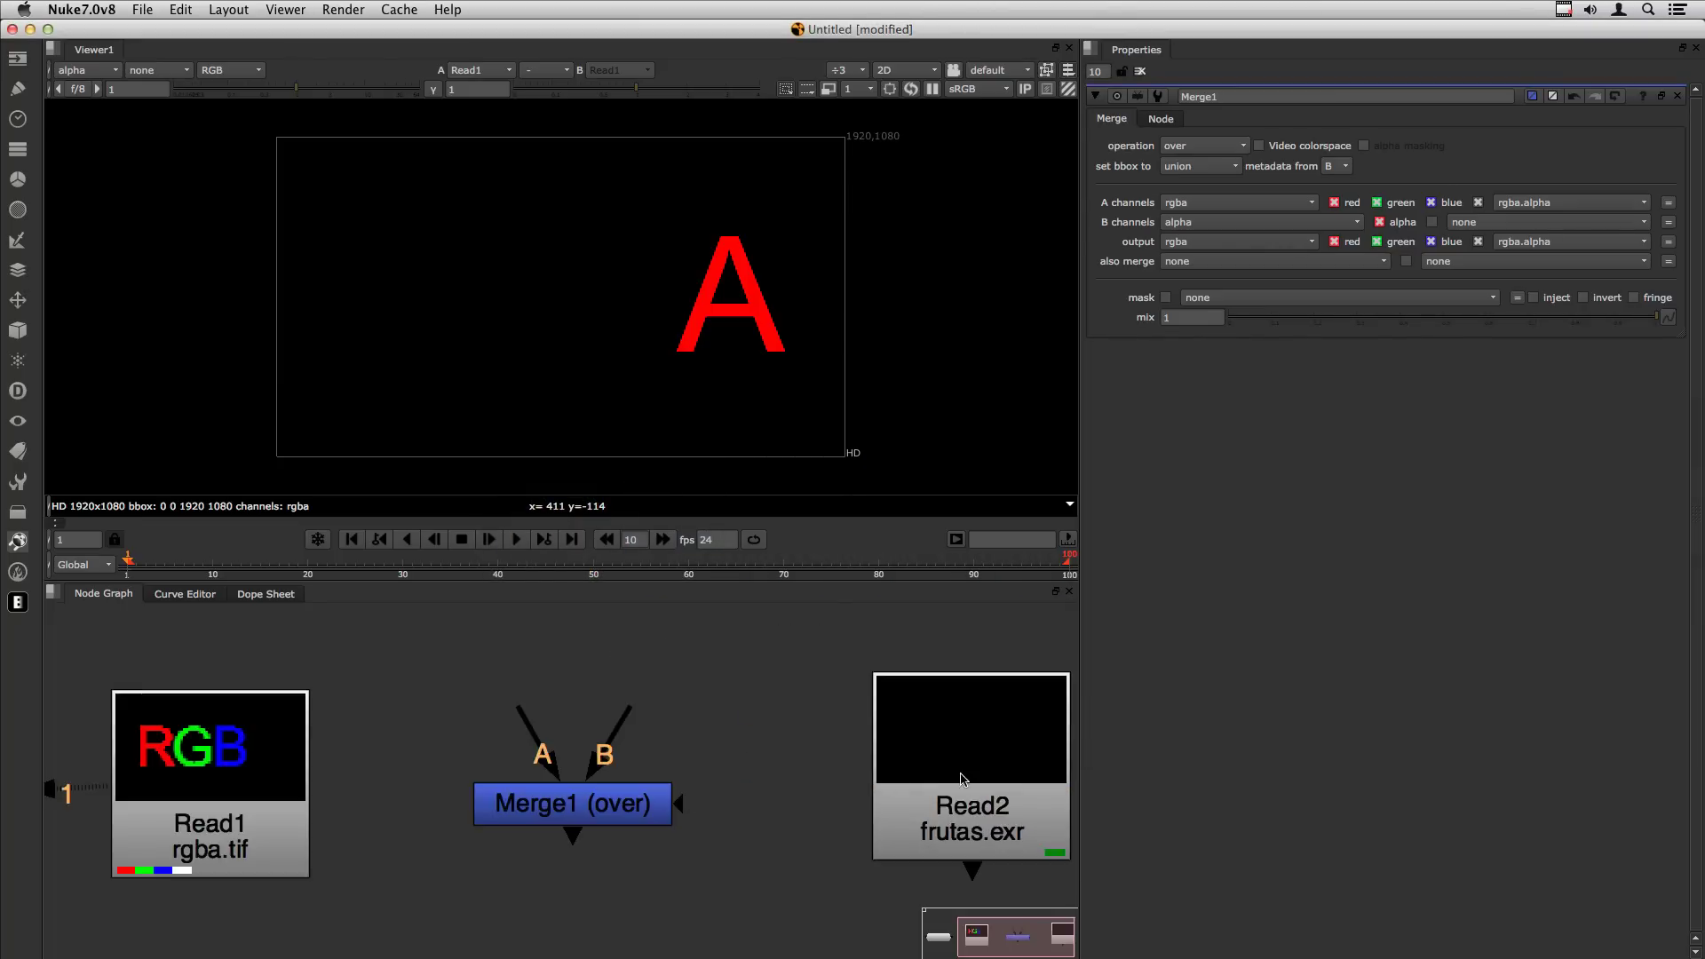
{"action": "scroll", "coordinate": [772, 767], "scroll_direction": "up", "scroll_amount": 3}
{"action": "scroll", "coordinate": [776, 873], "scroll_direction": "down", "scroll_amount": 1}
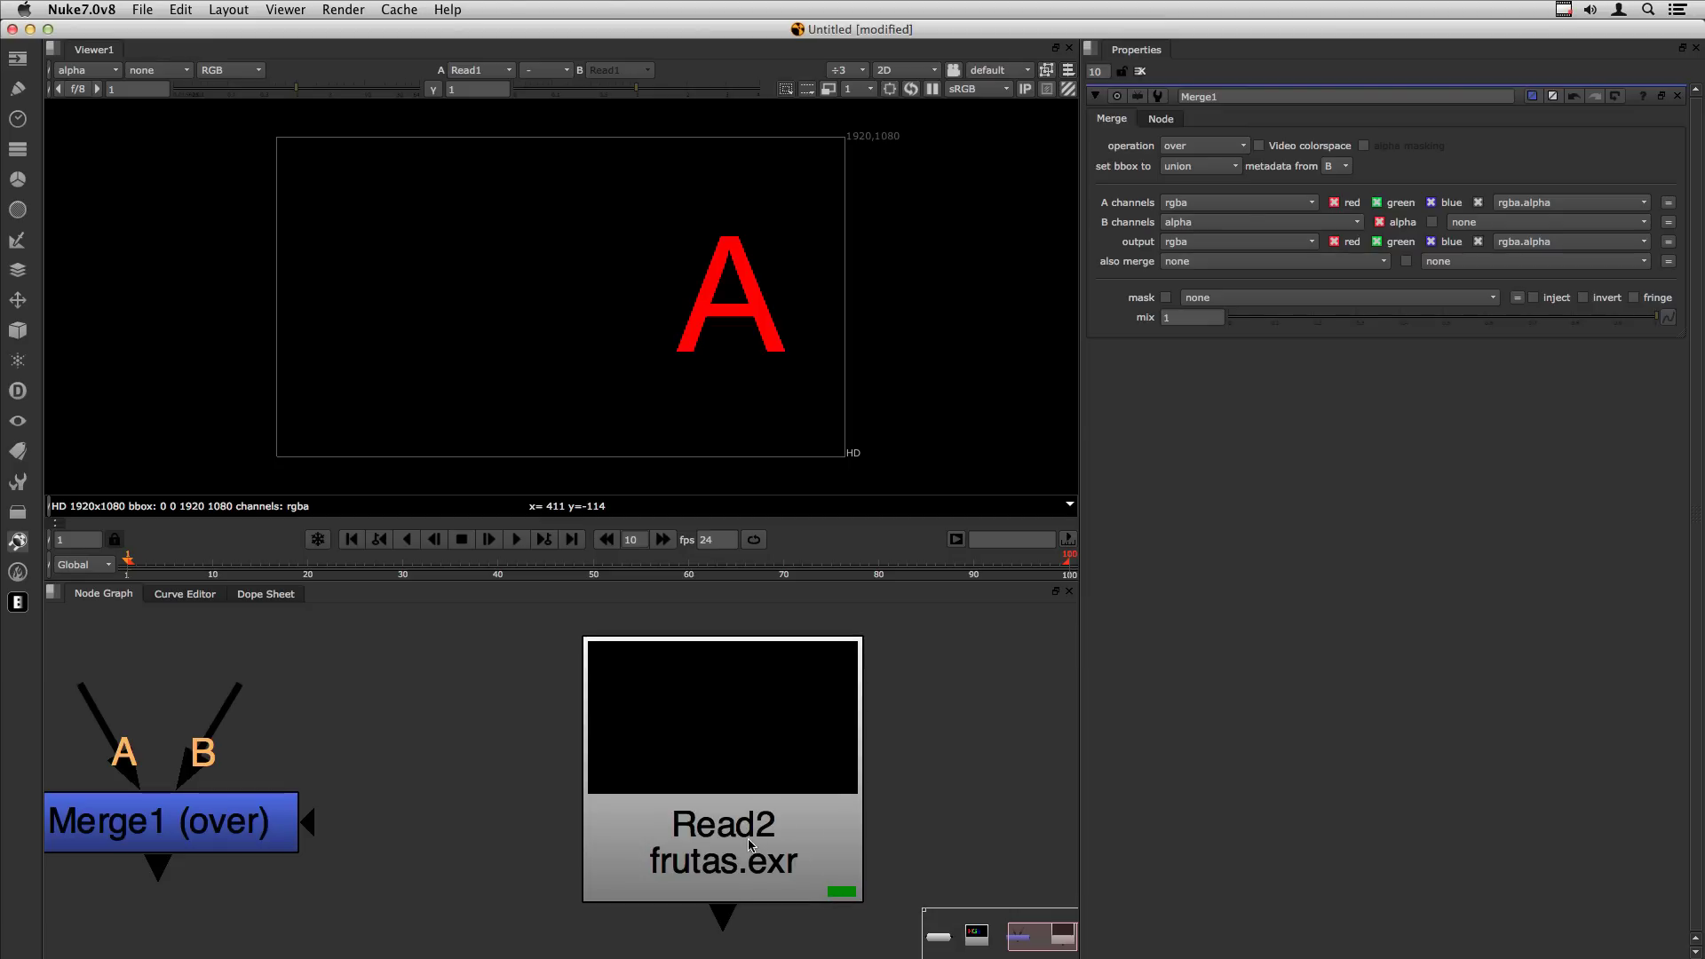
{"action": "left_click_drag", "start_coordinate": [750, 845], "coordinate": [758, 845]}
{"action": "left_click", "coordinate": [555, 759]}
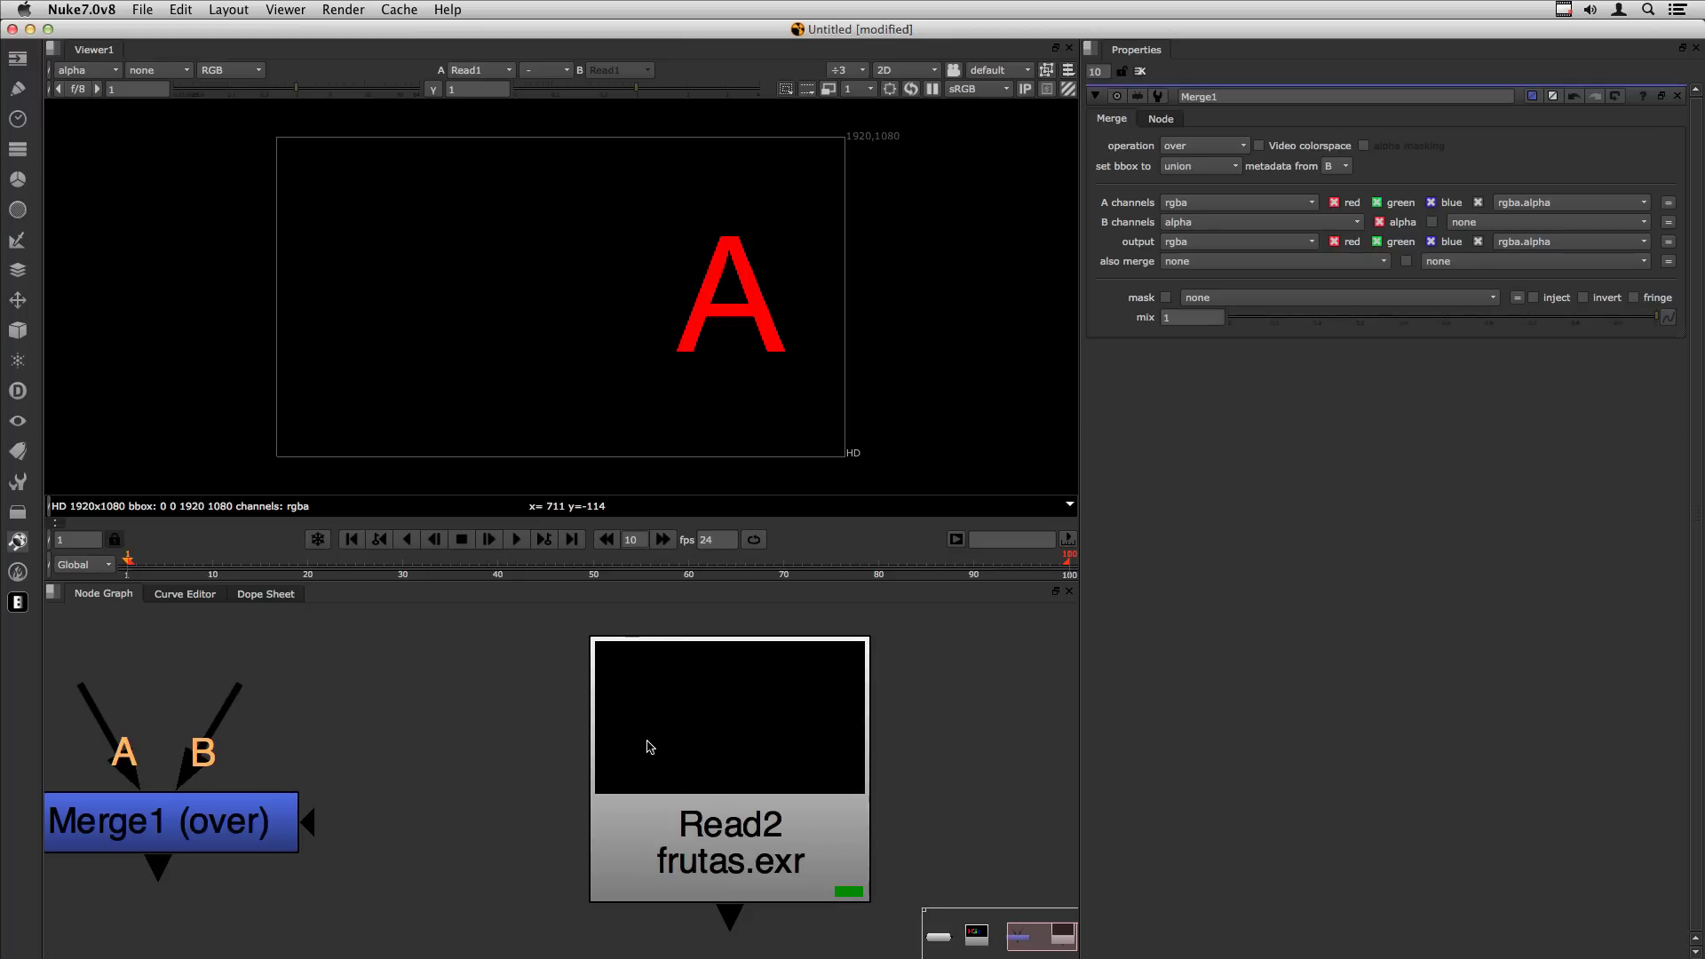
Look through the viewer's other layers and other channels for the frutas layer and its fruit-named channels.
{"action": "left_click", "coordinate": [99, 71]}
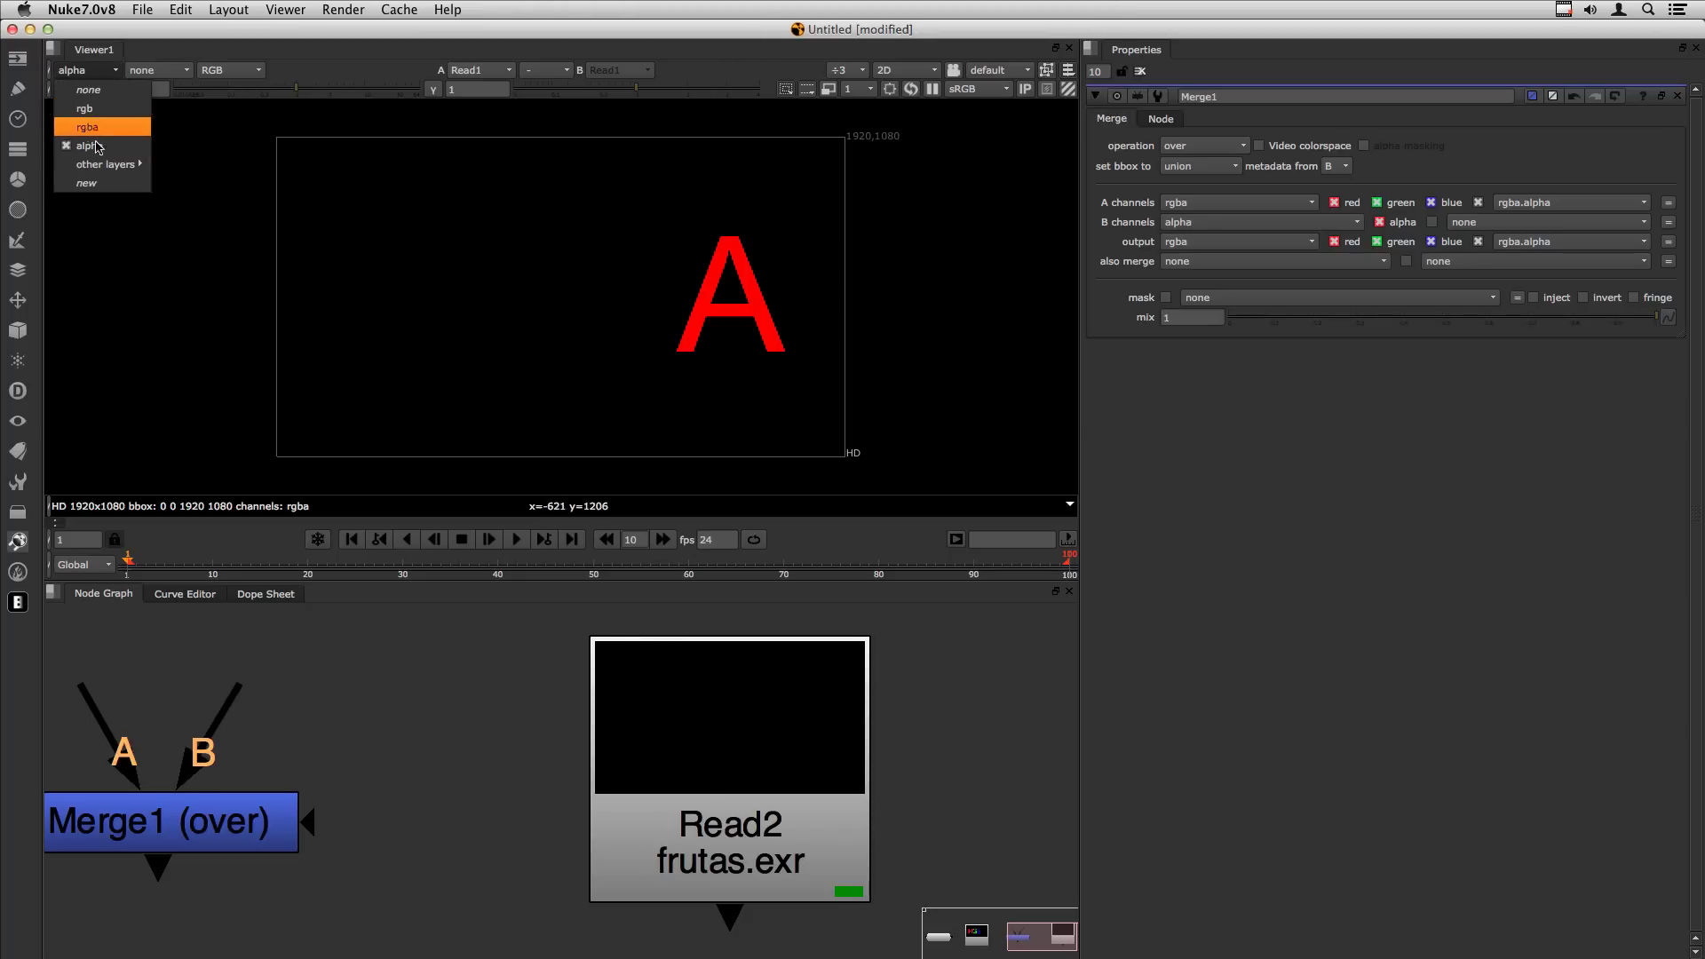
{"action": "mouse_move", "coordinate": [109, 165]}
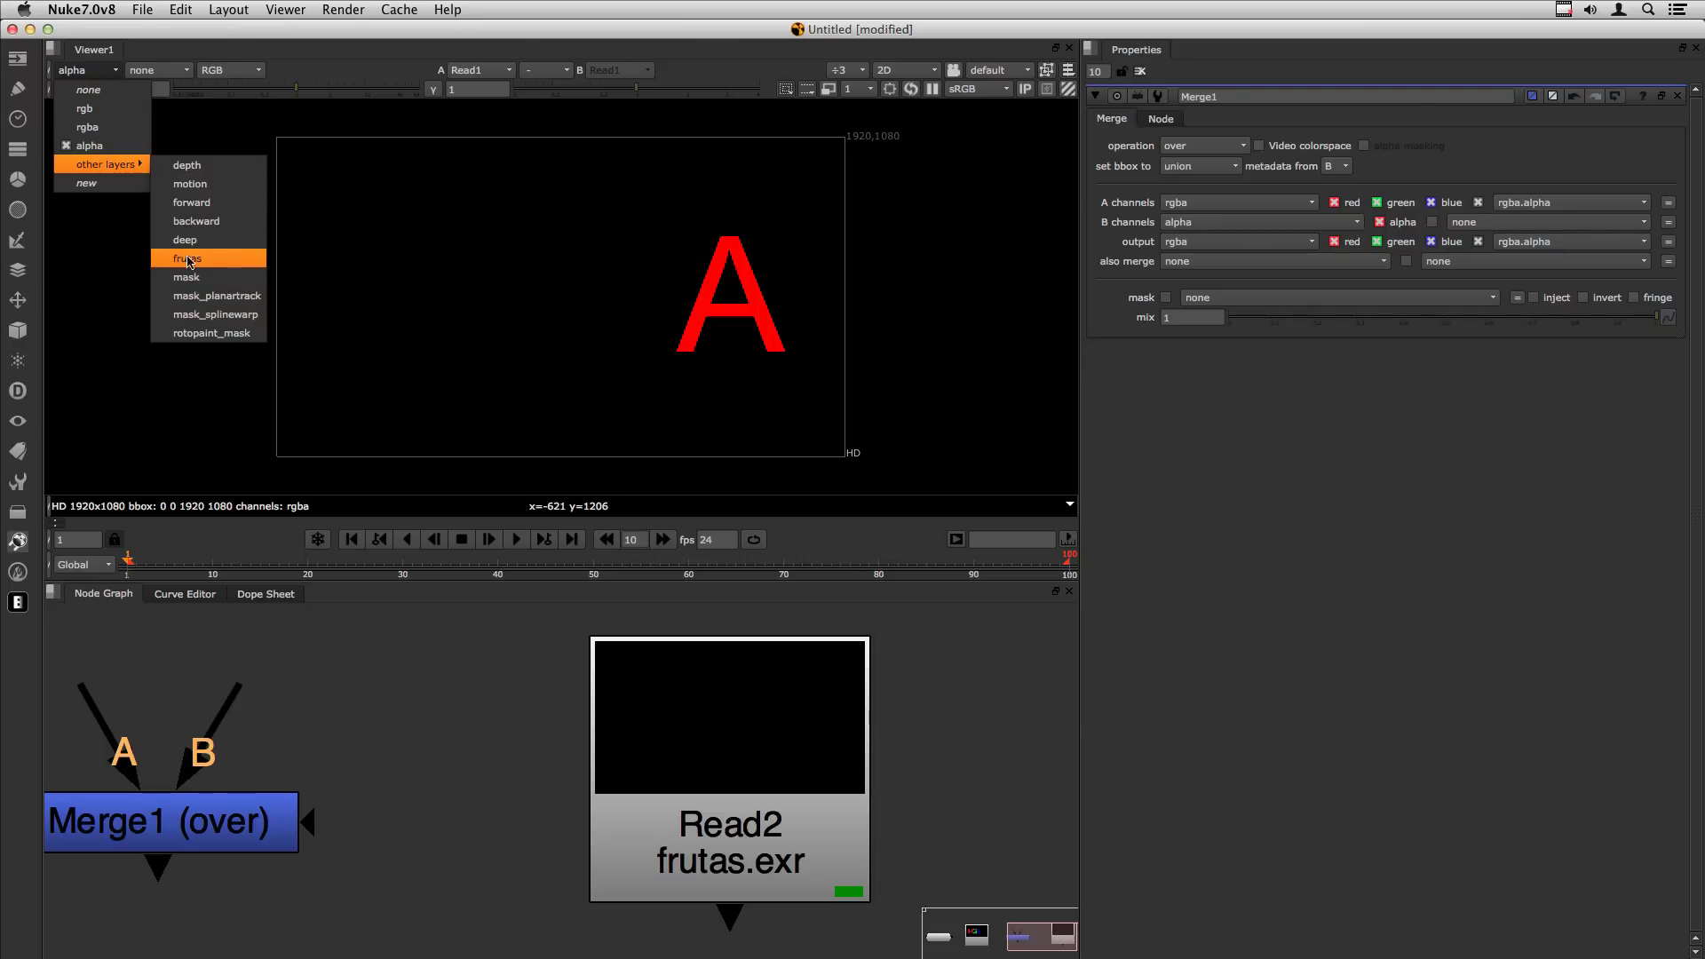
{"action": "left_click", "coordinate": [230, 261]}
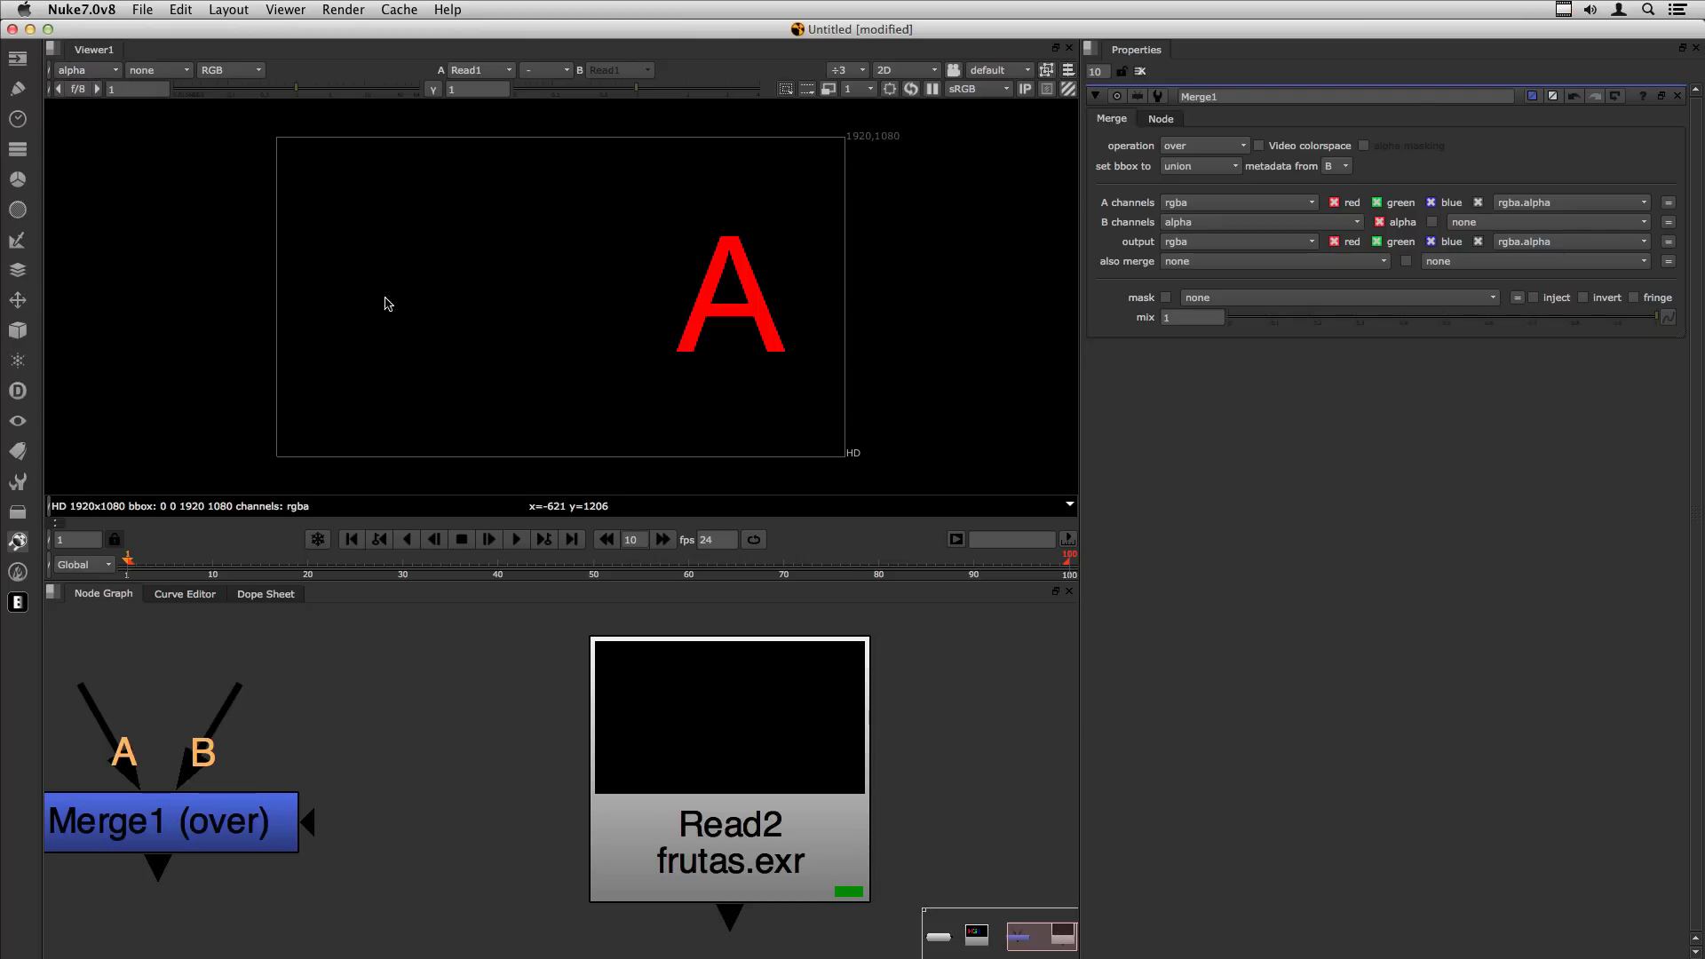
{"action": "left_click", "coordinate": [184, 70]}
{"action": "mouse_move", "coordinate": [218, 183]}
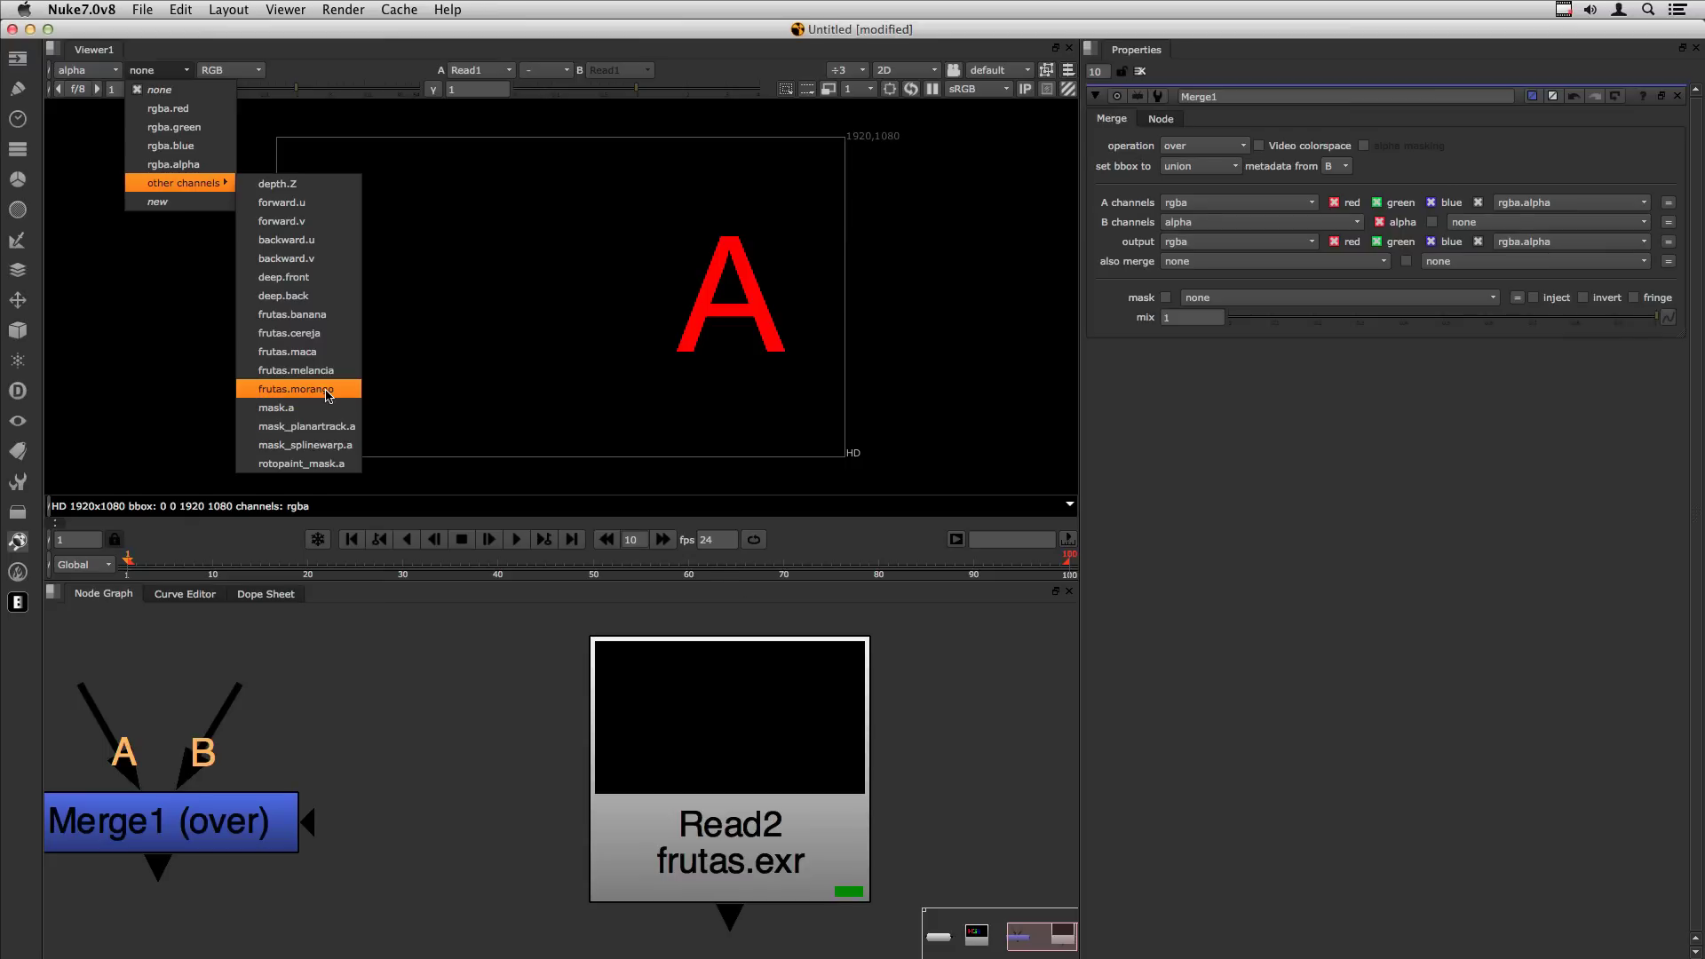
{"action": "left_click", "coordinate": [991, 728]}
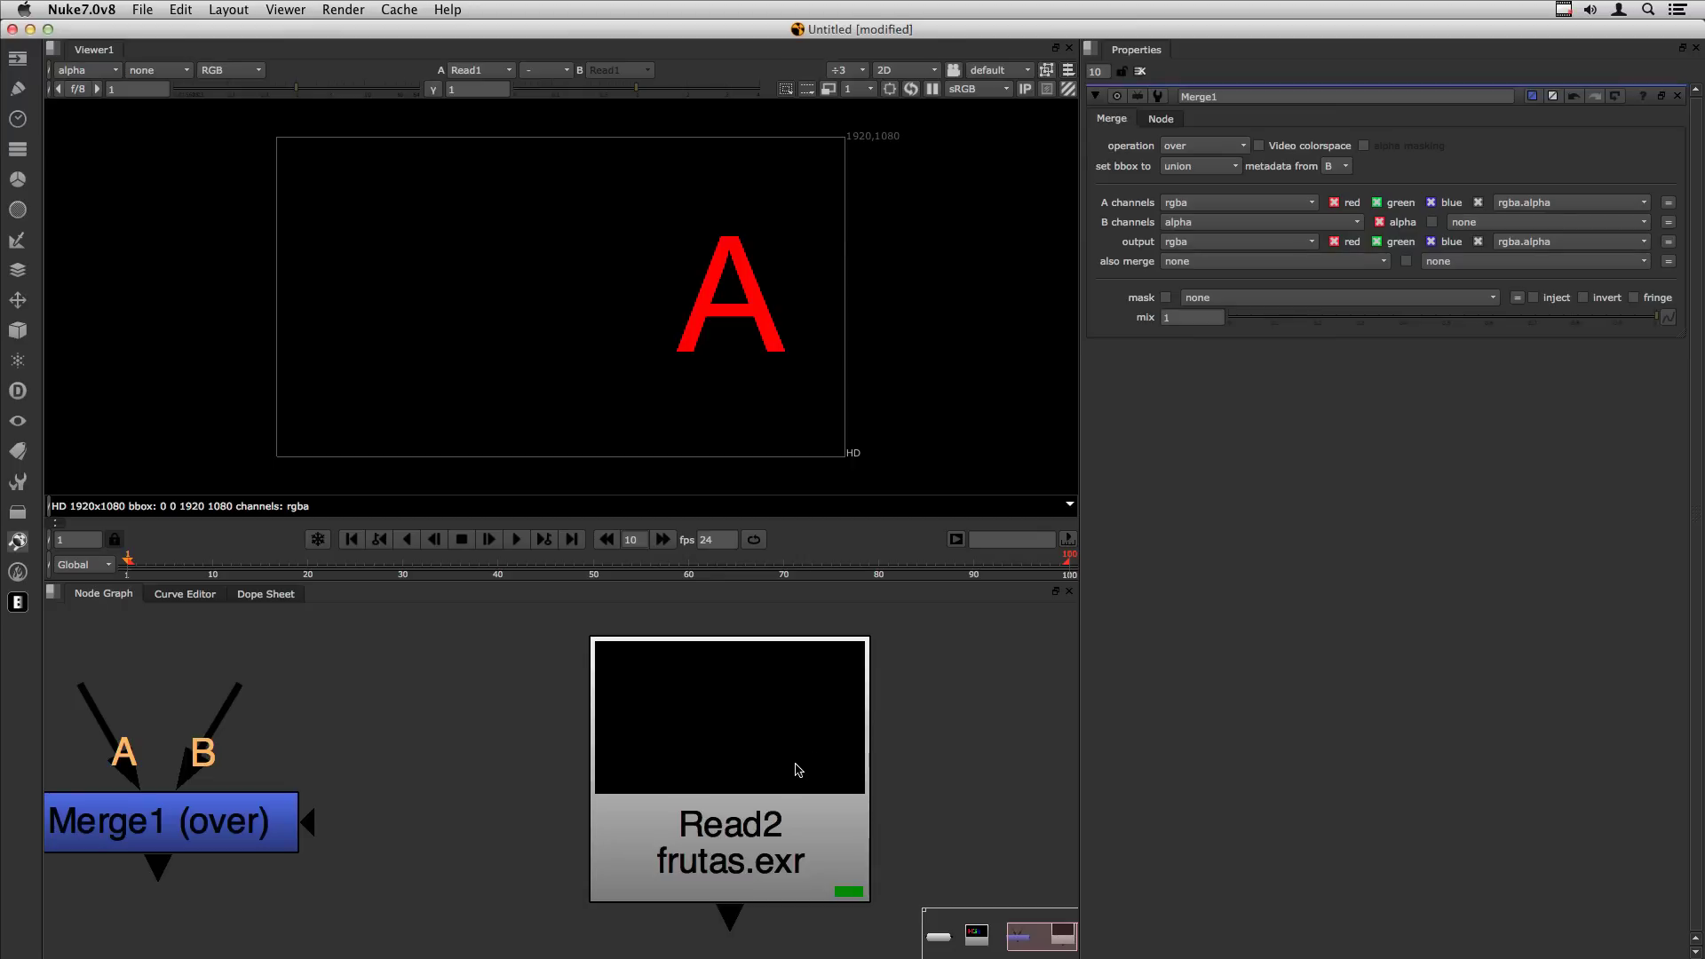
Set the viewer to display the frutas layer and select the frutas.exr Read node.
{"action": "left_click", "coordinate": [88, 71]}
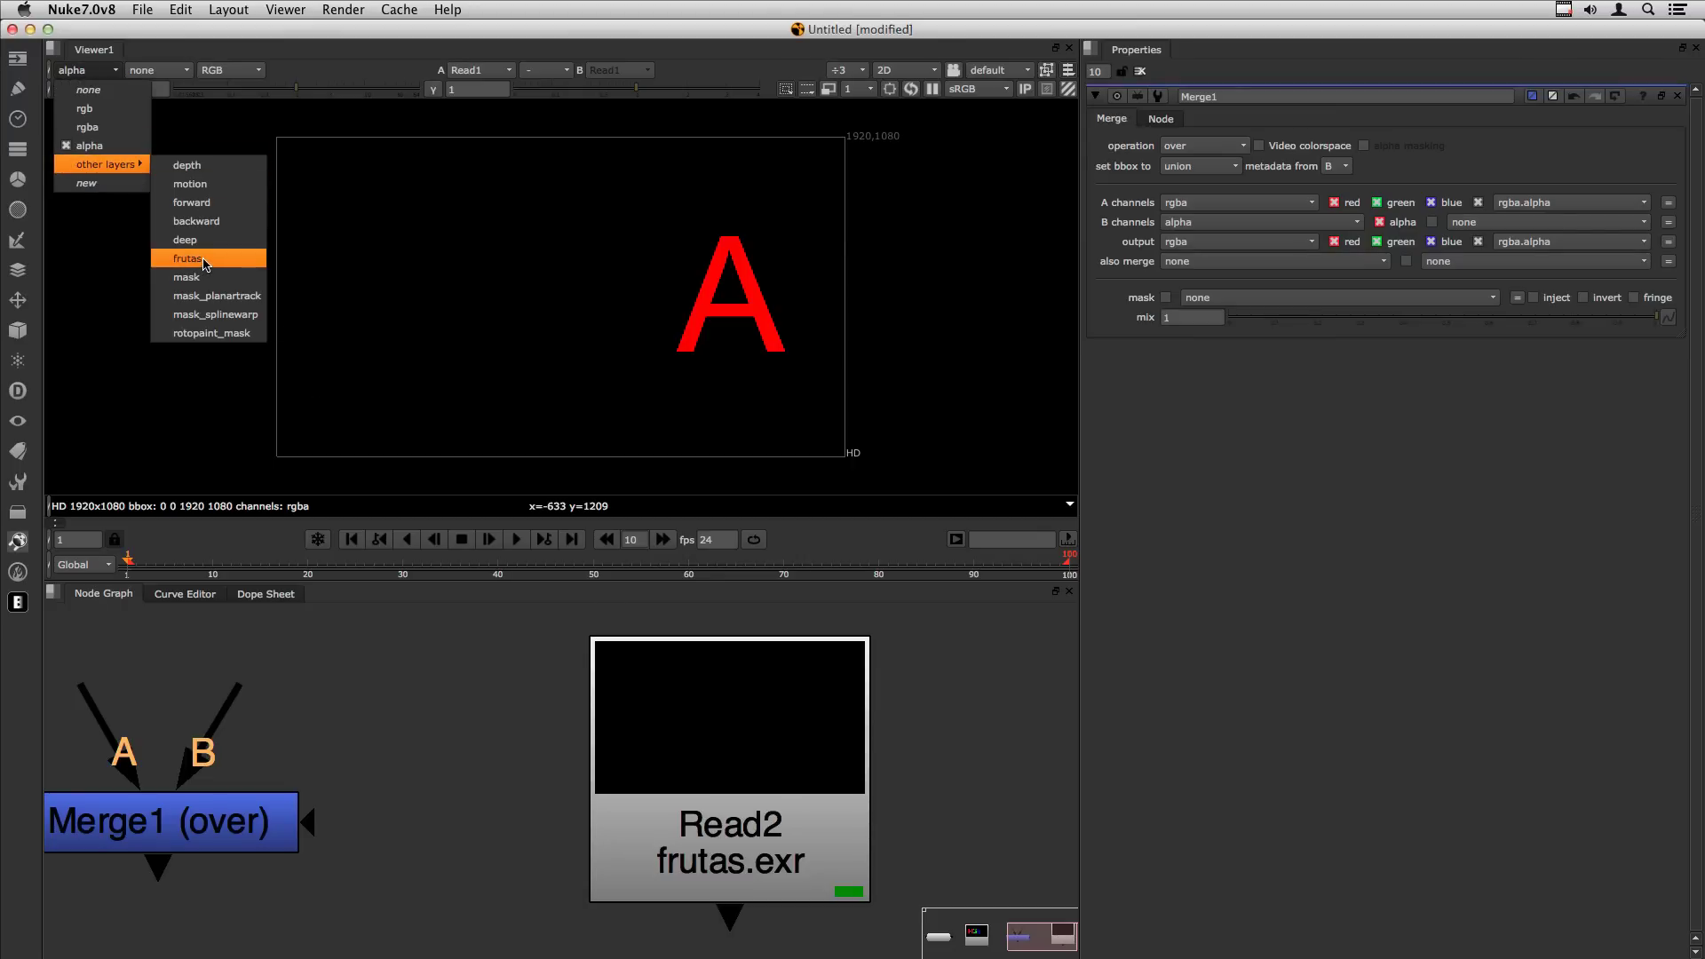
{"action": "left_click", "coordinate": [205, 259]}
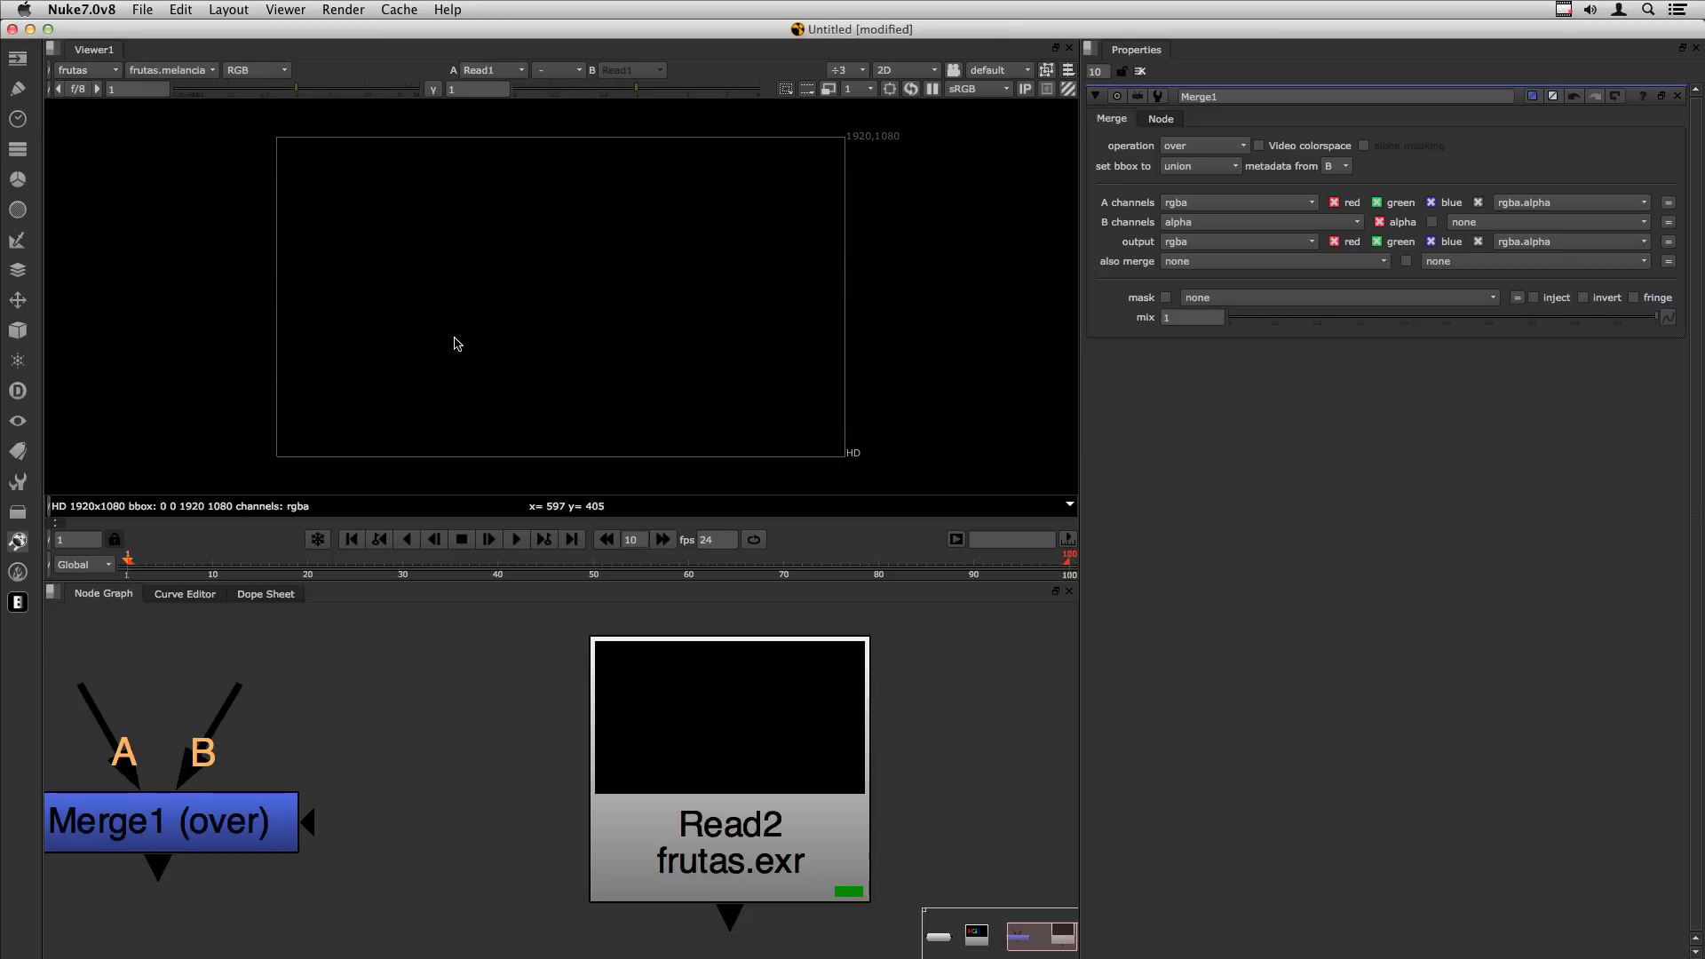
{"action": "left_click", "coordinate": [741, 762]}
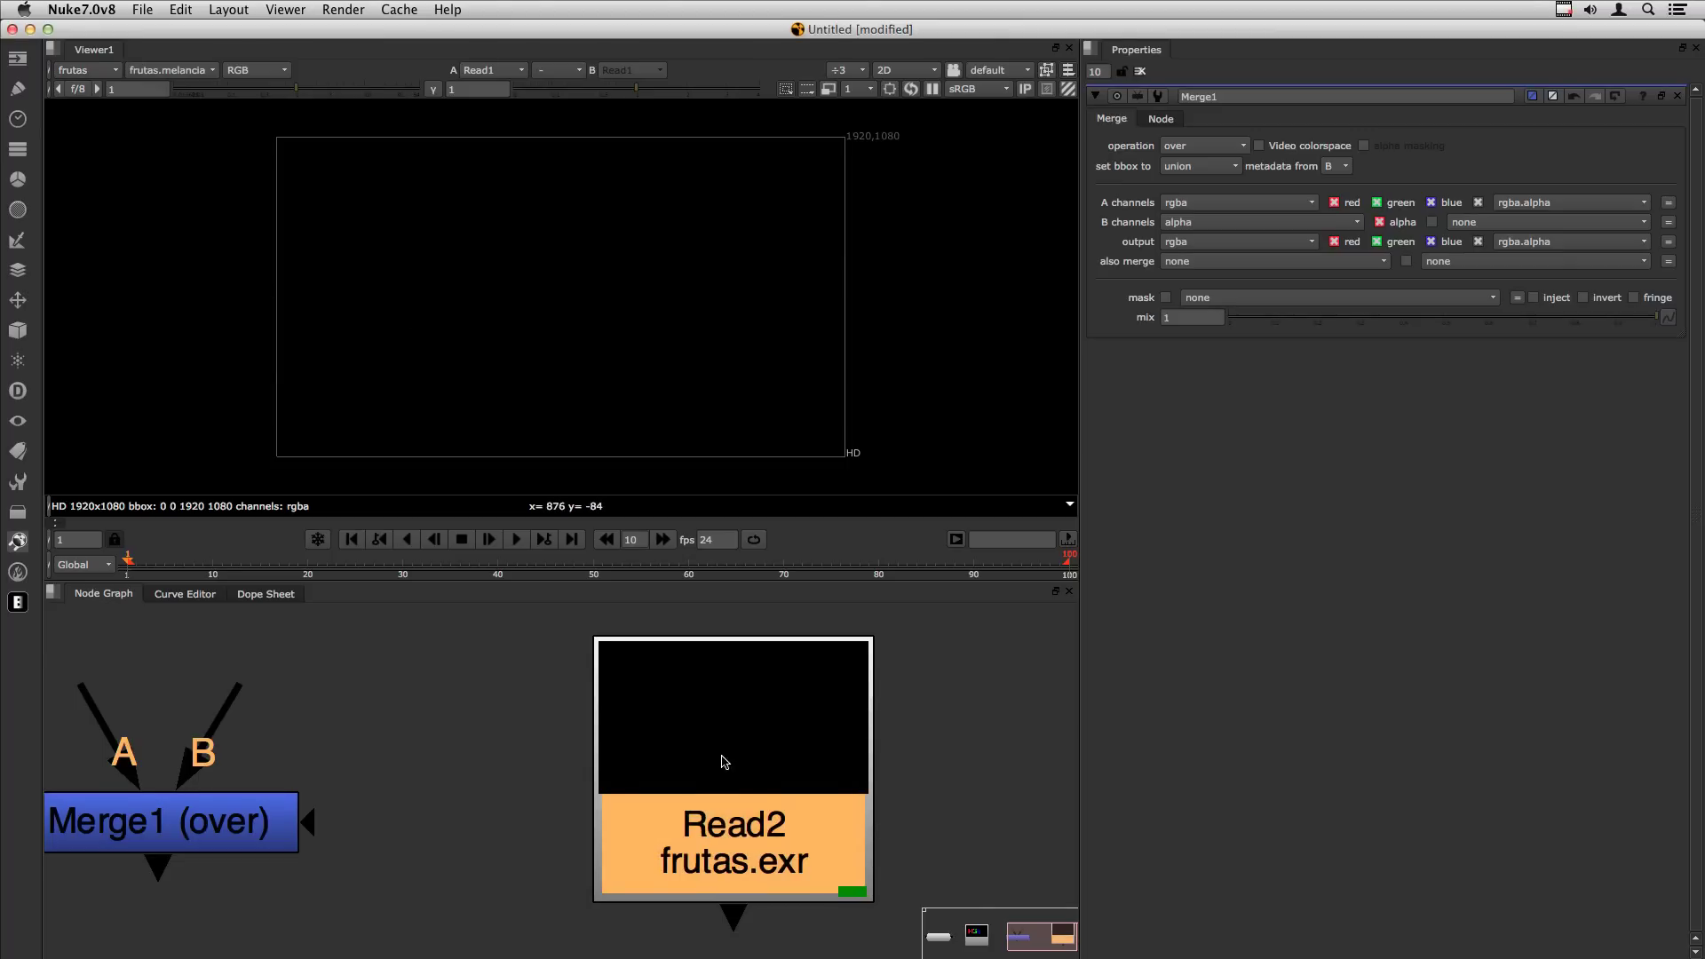
Connect the viewer to the frutas.exr Read node and place the Viewer node directly beneath it.
{"action": "scroll", "coordinate": [724, 766], "scroll_direction": "down", "scroll_amount": 4}
{"action": "left_click_drag", "start_coordinate": [740, 773], "coordinate": [732, 778]}
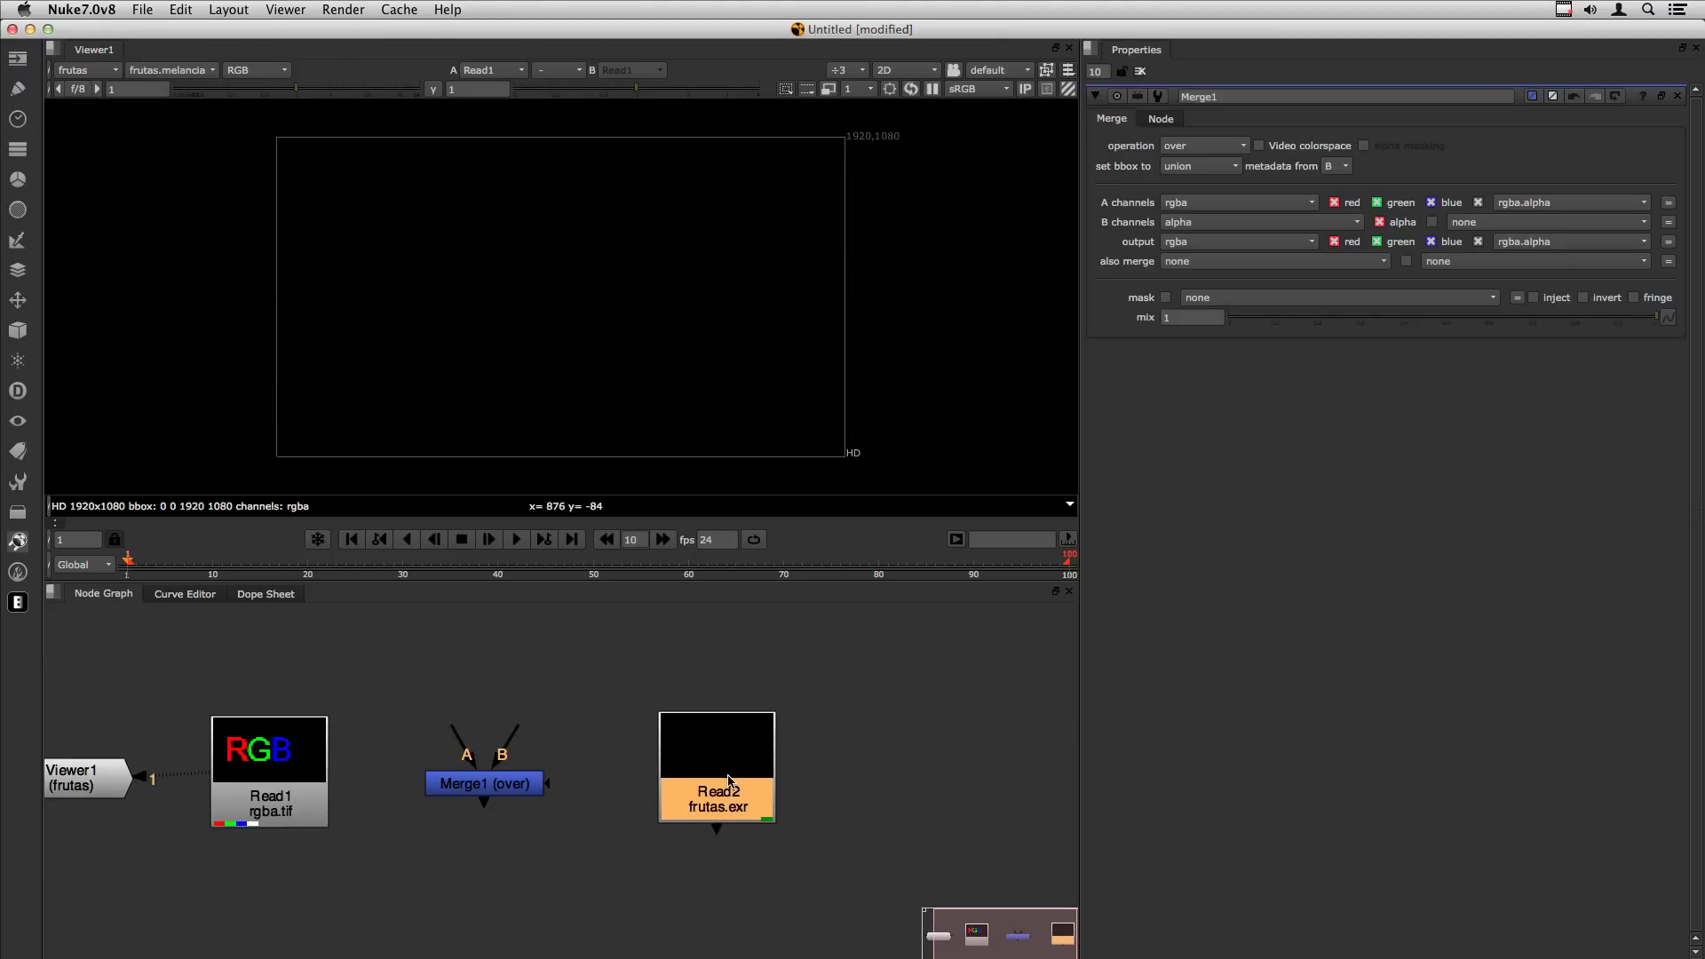
{"action": "key", "text": "1"}
{"action": "left_click_drag", "start_coordinate": [110, 793], "coordinate": [759, 918]}
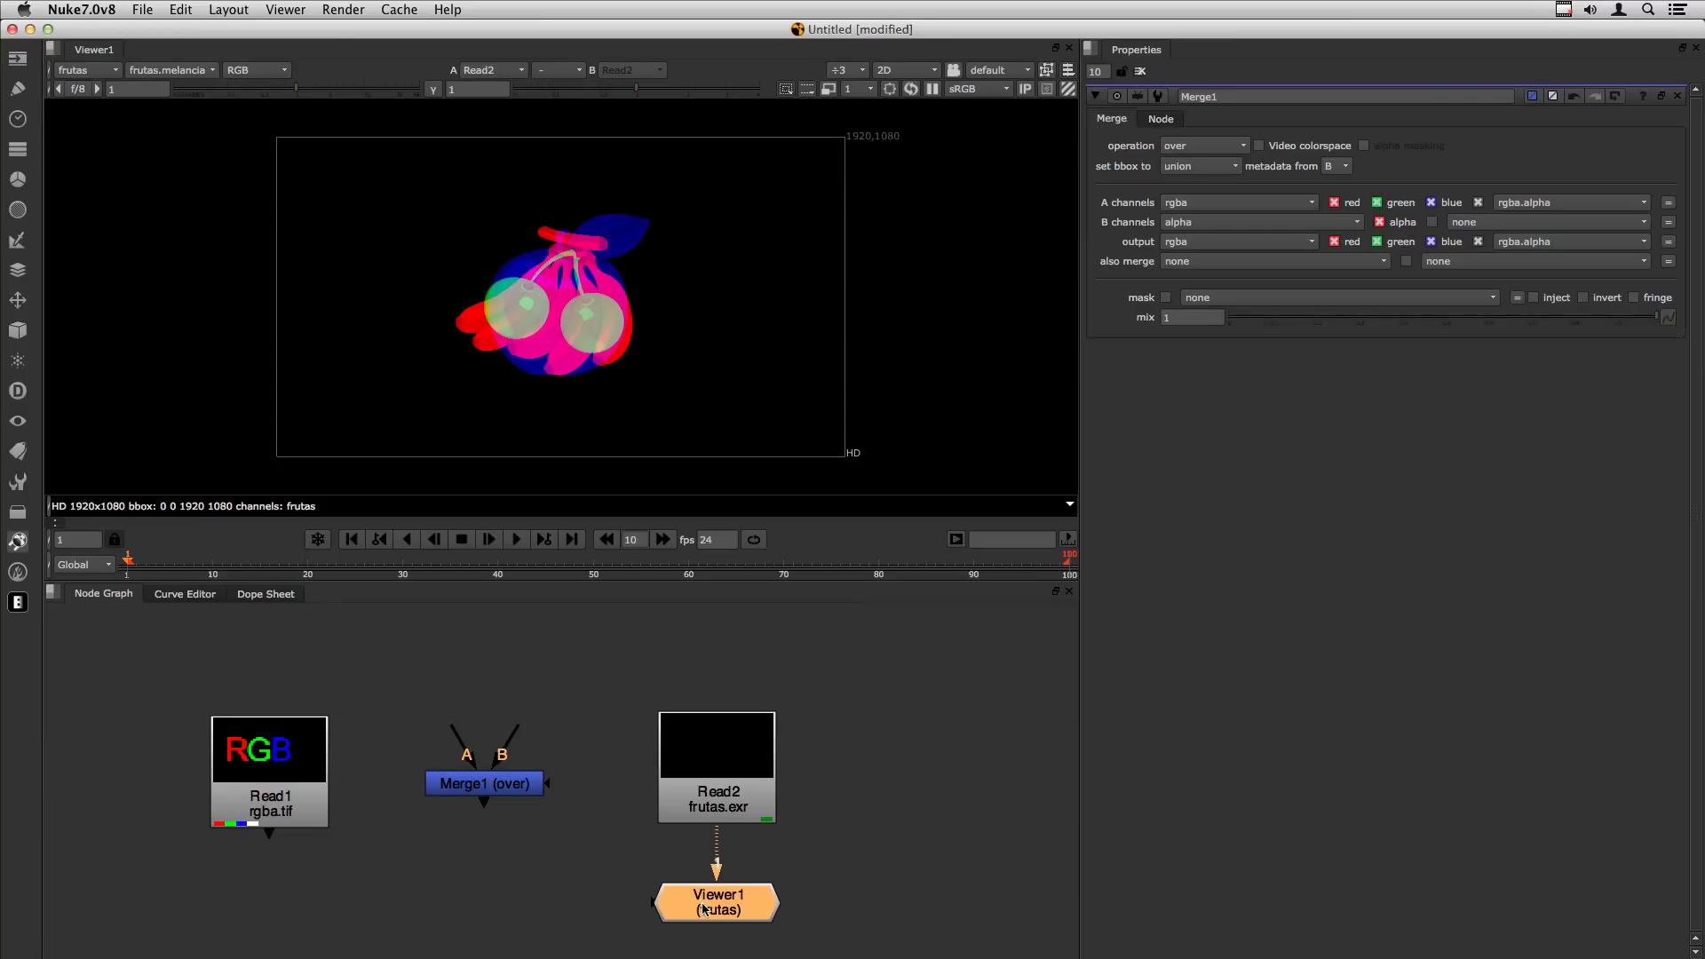
View the red, green and blue channels of the frutas layer individually, then return the viewer to RGB.
{"action": "scroll", "coordinate": [548, 311], "scroll_direction": "up", "scroll_amount": 3}
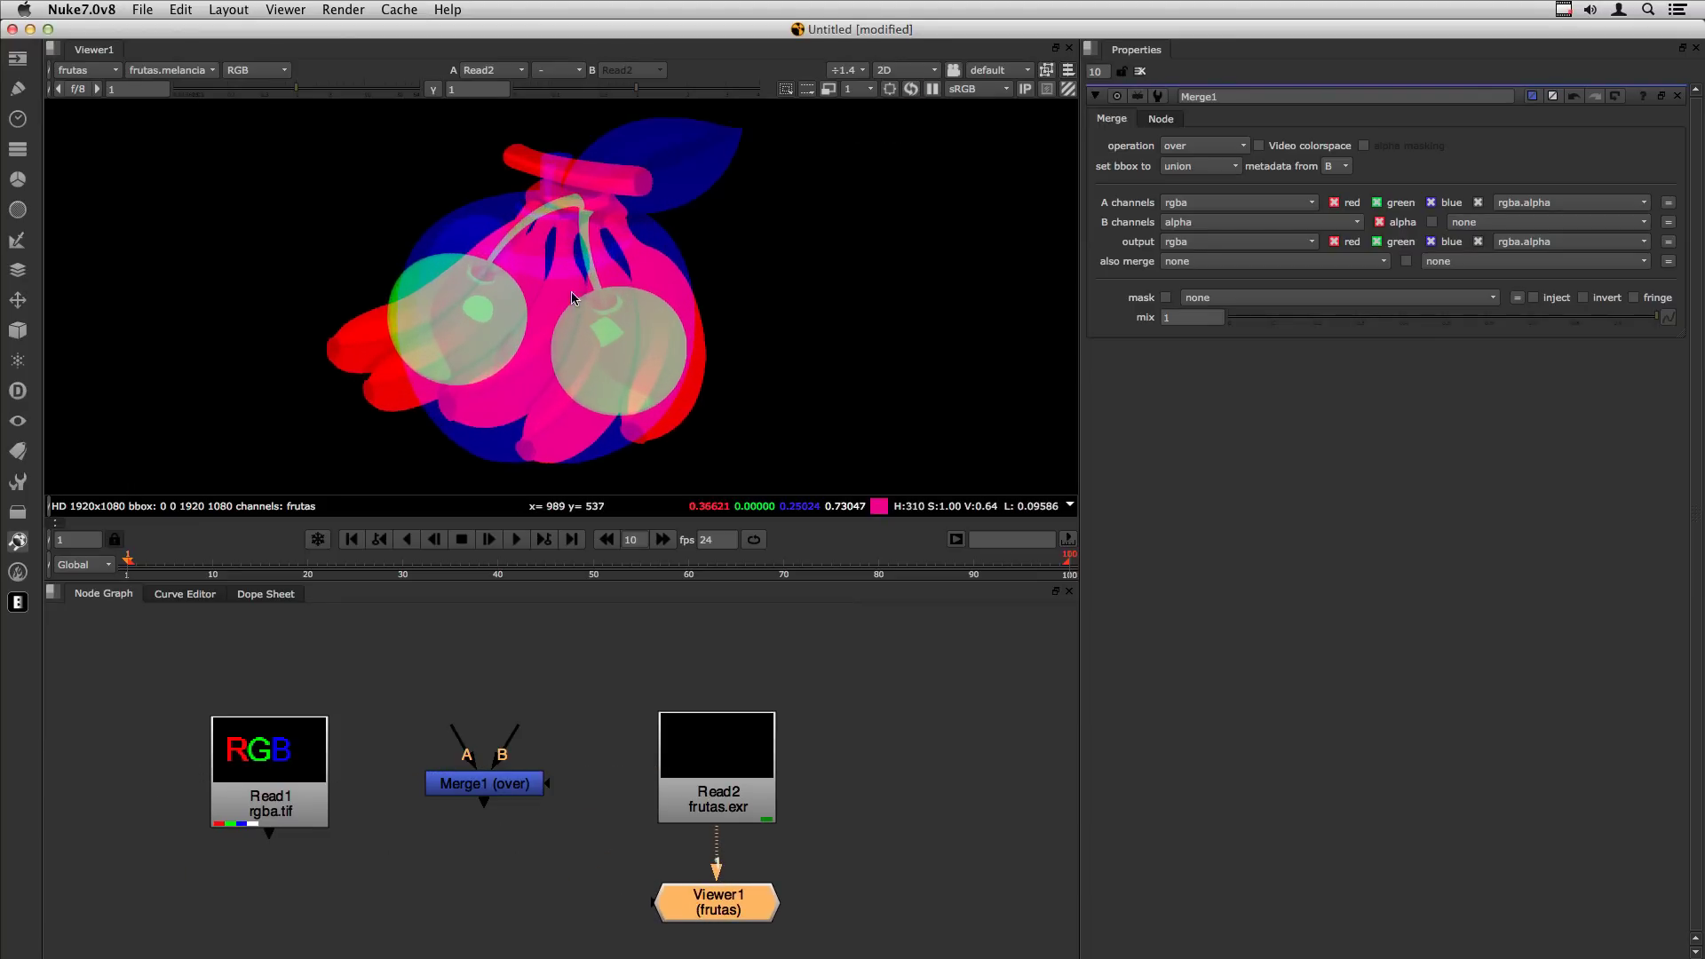
{"action": "scroll", "coordinate": [564, 284], "scroll_direction": "down", "scroll_amount": 2}
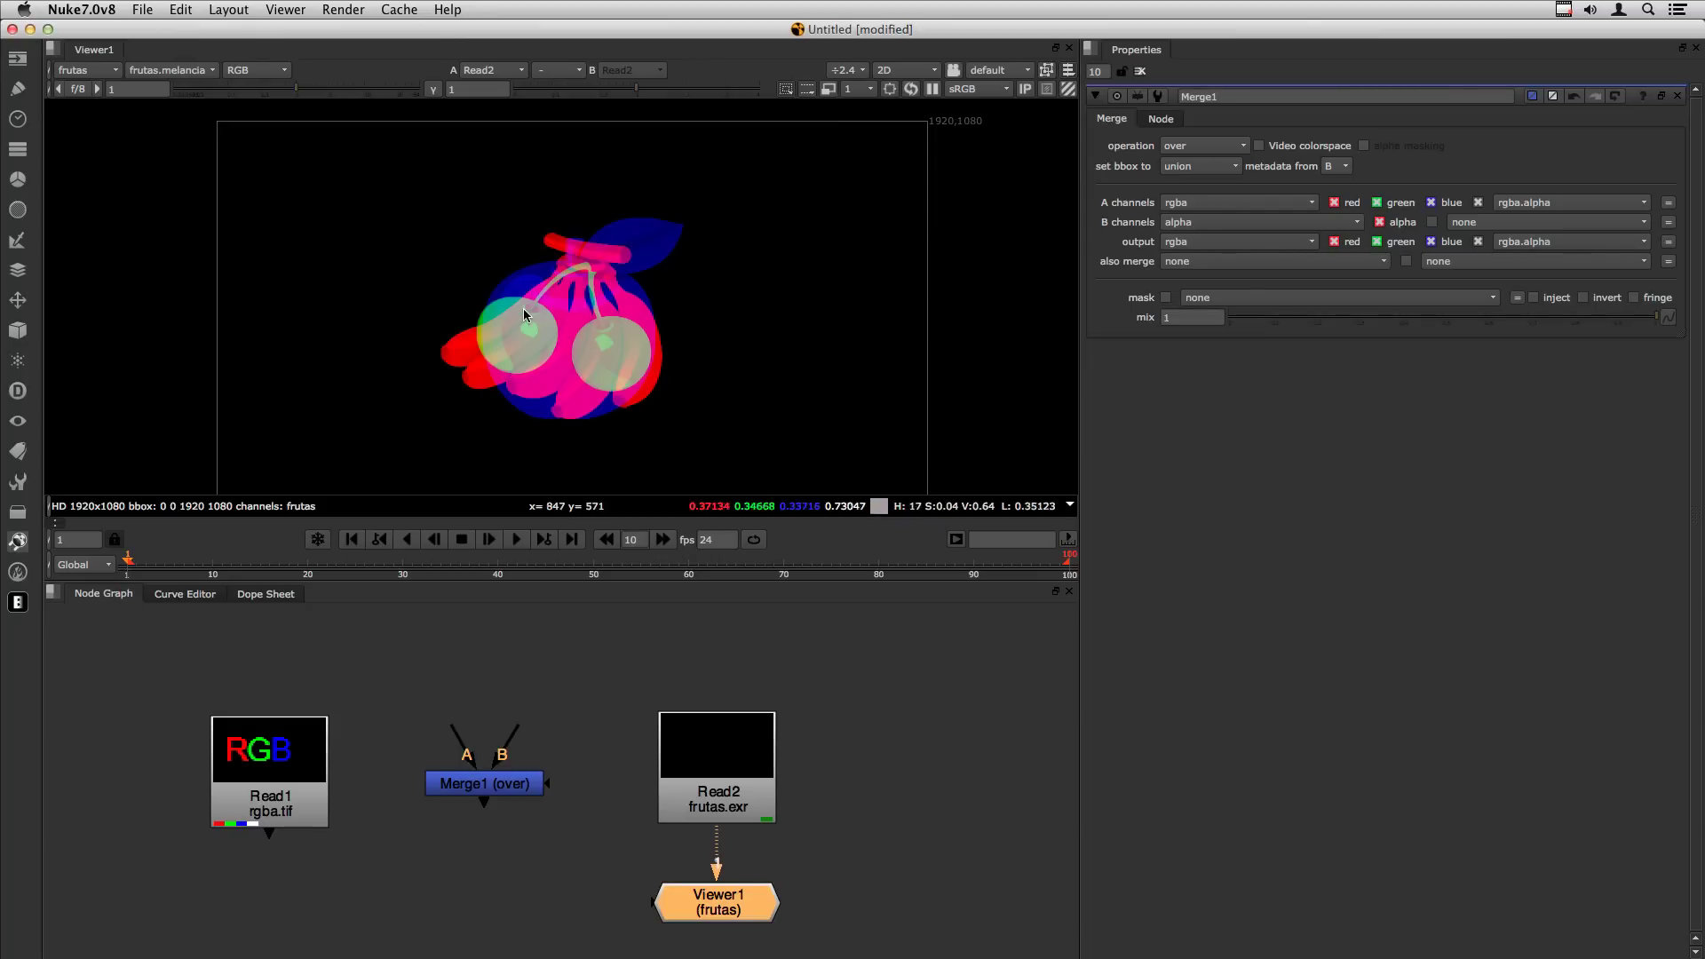
{"action": "key", "text": "r"}
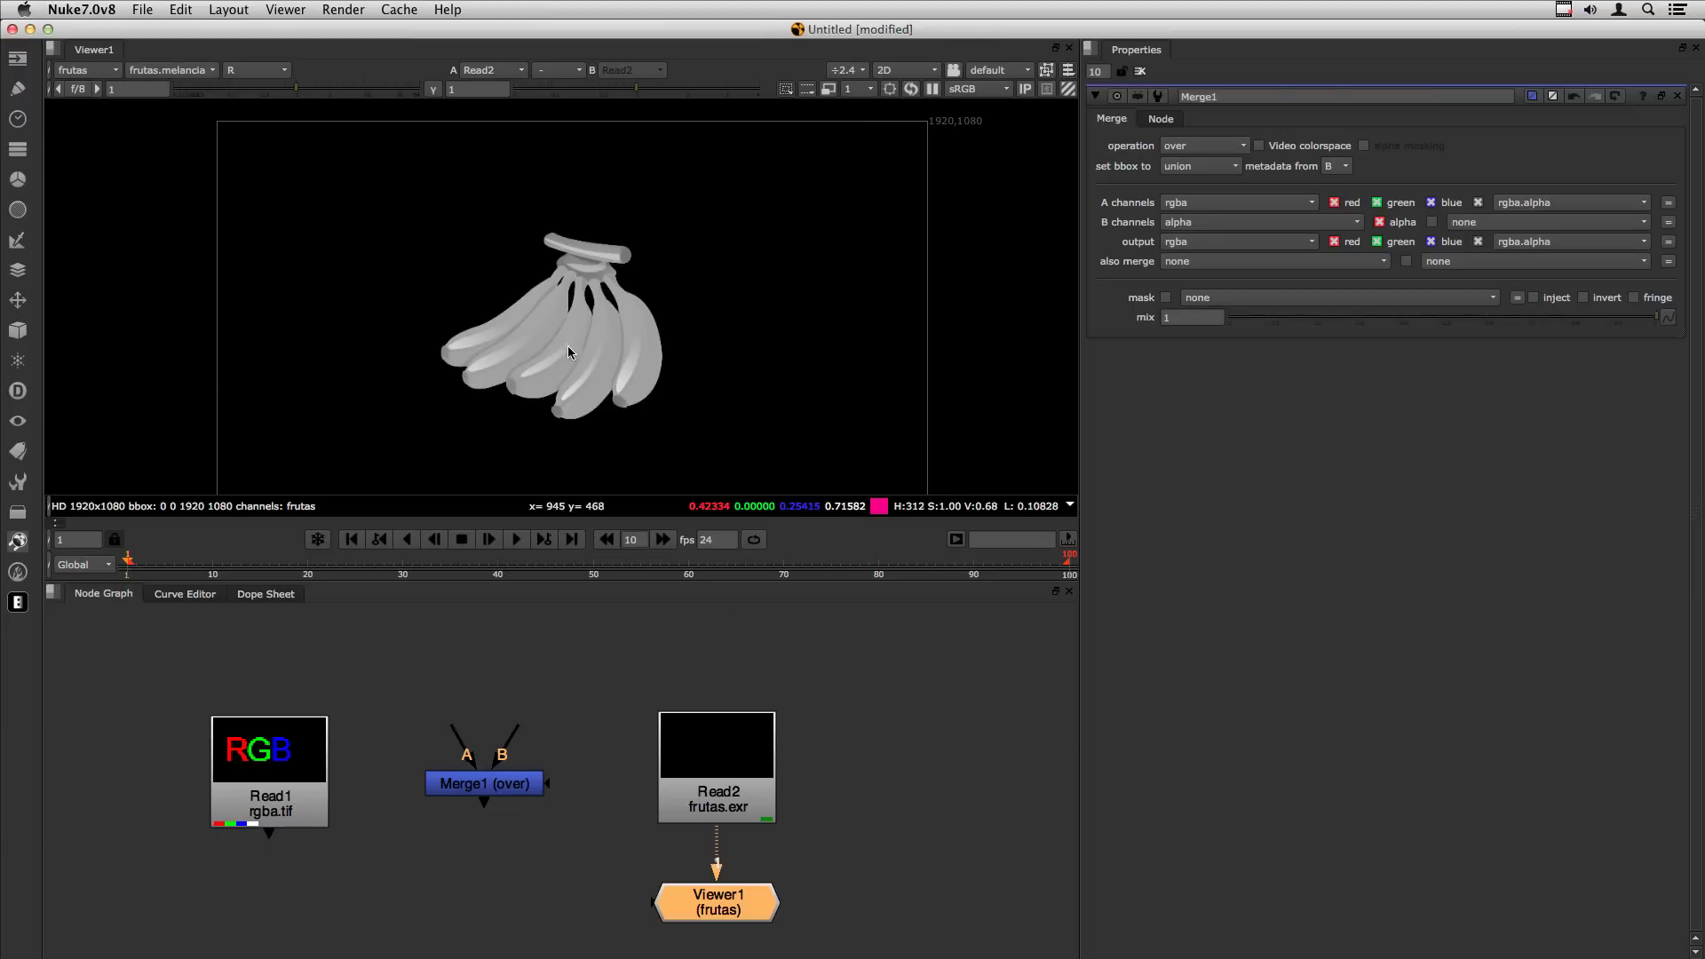
{"action": "key", "text": "g"}
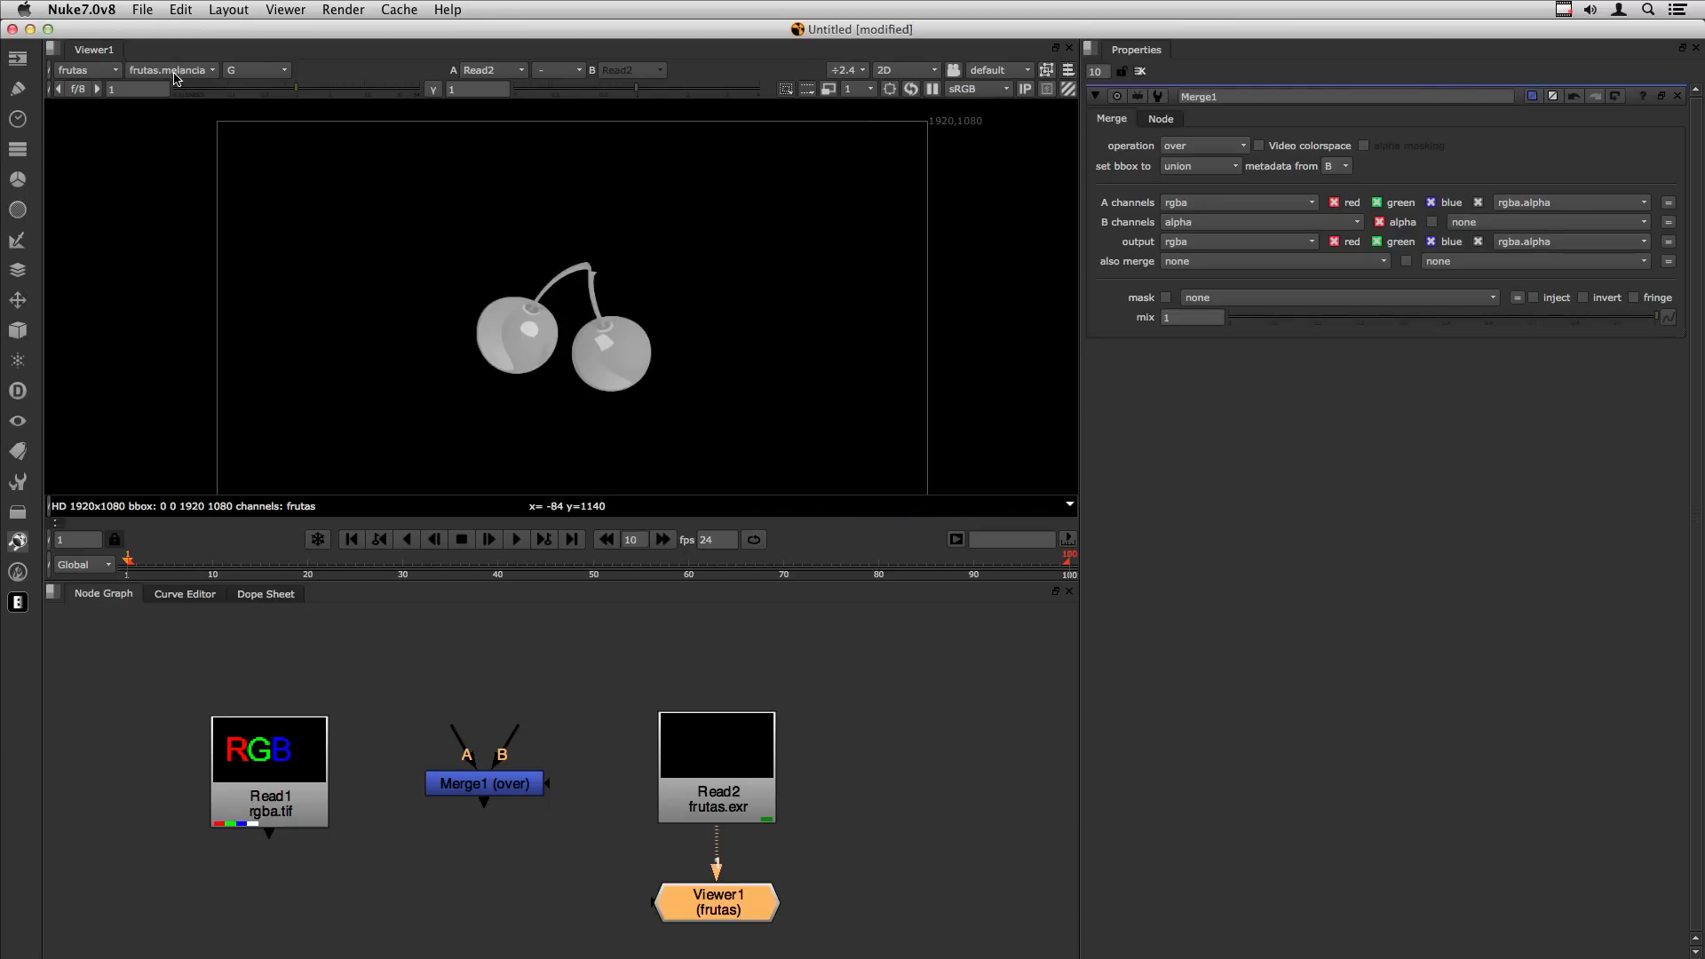
{"action": "key", "text": "r"}
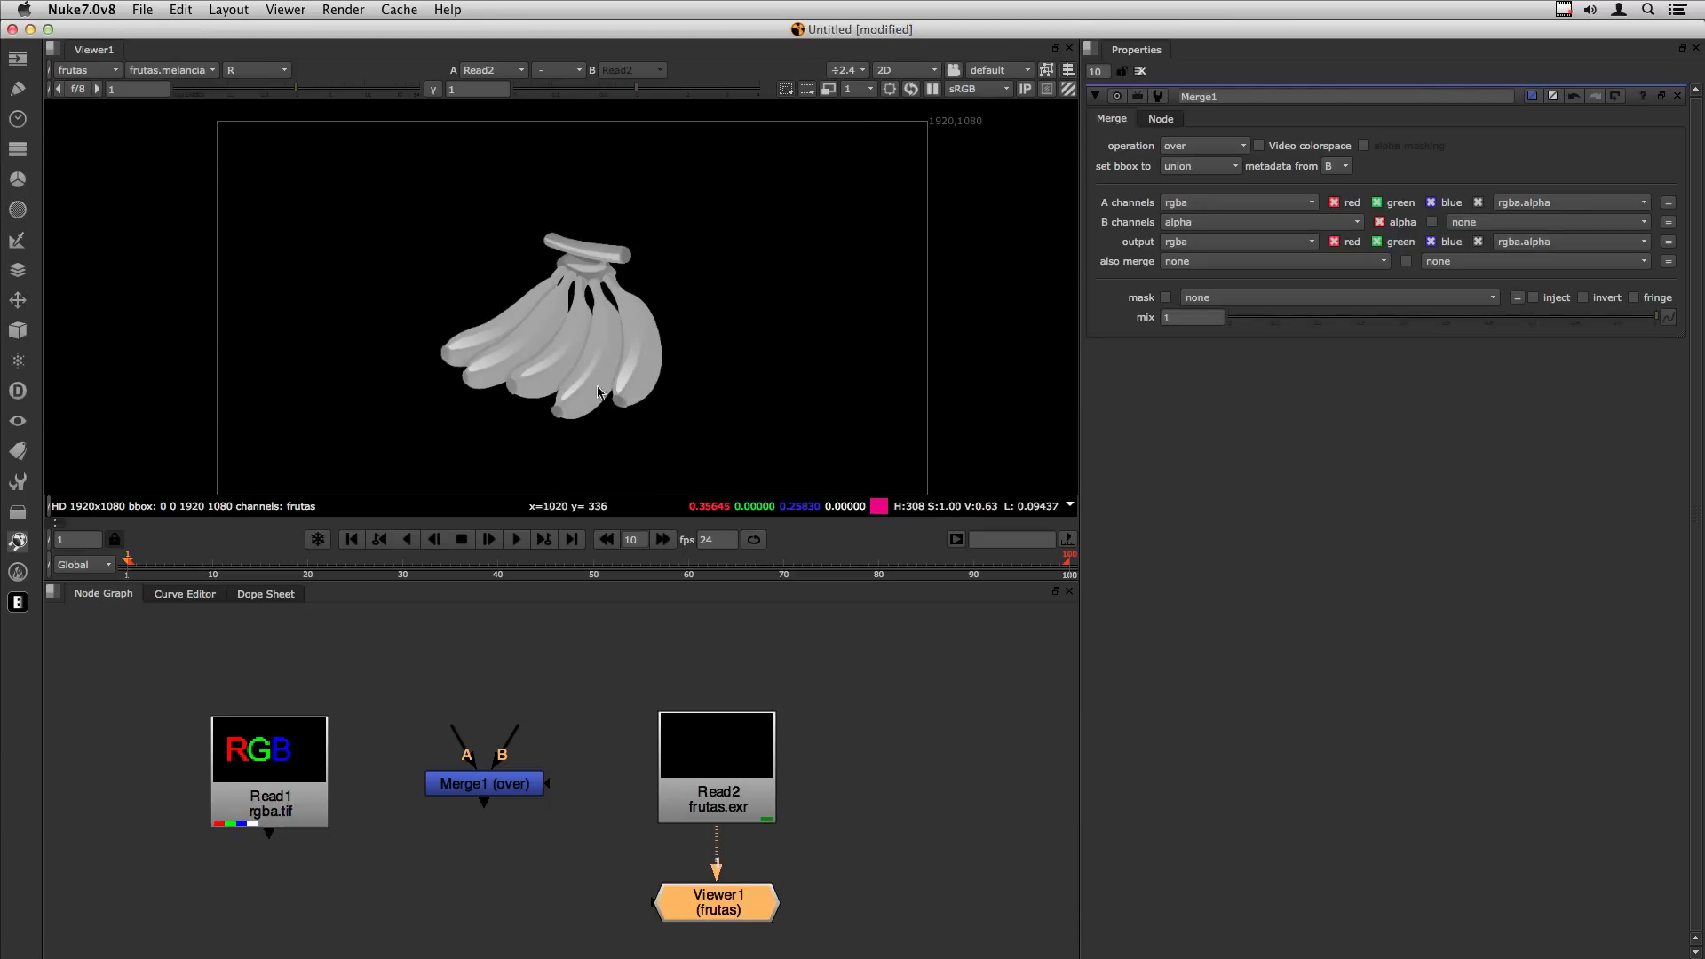
{"action": "key", "text": "g"}
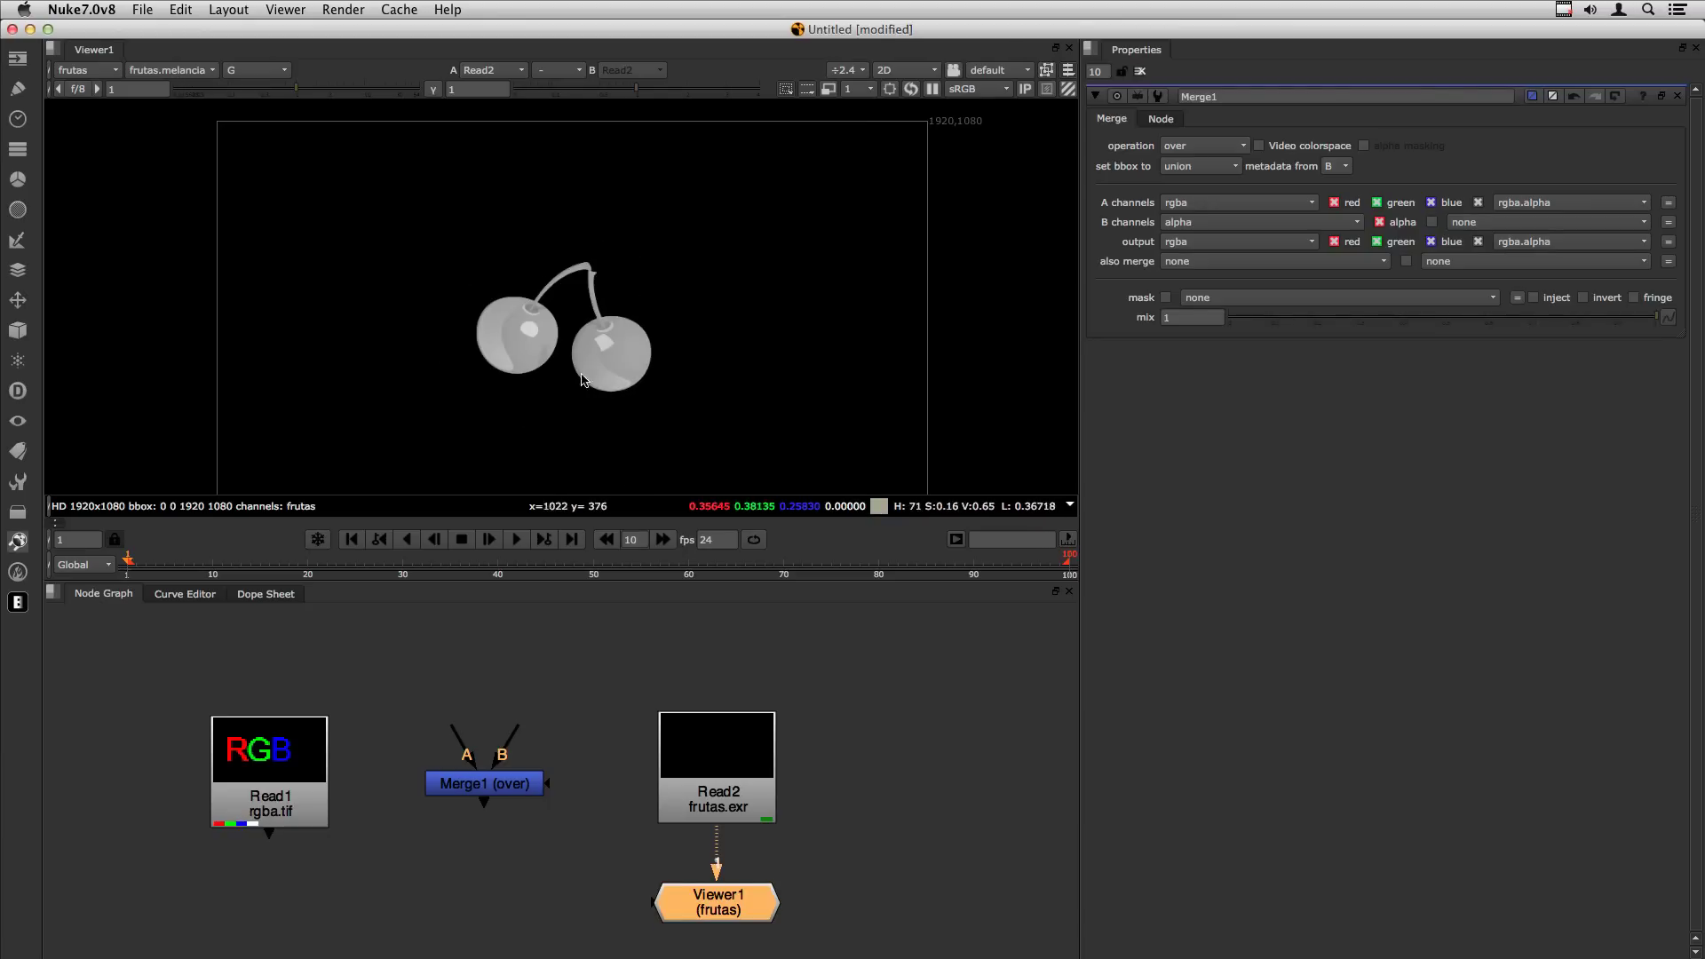
{"action": "key", "text": "b"}
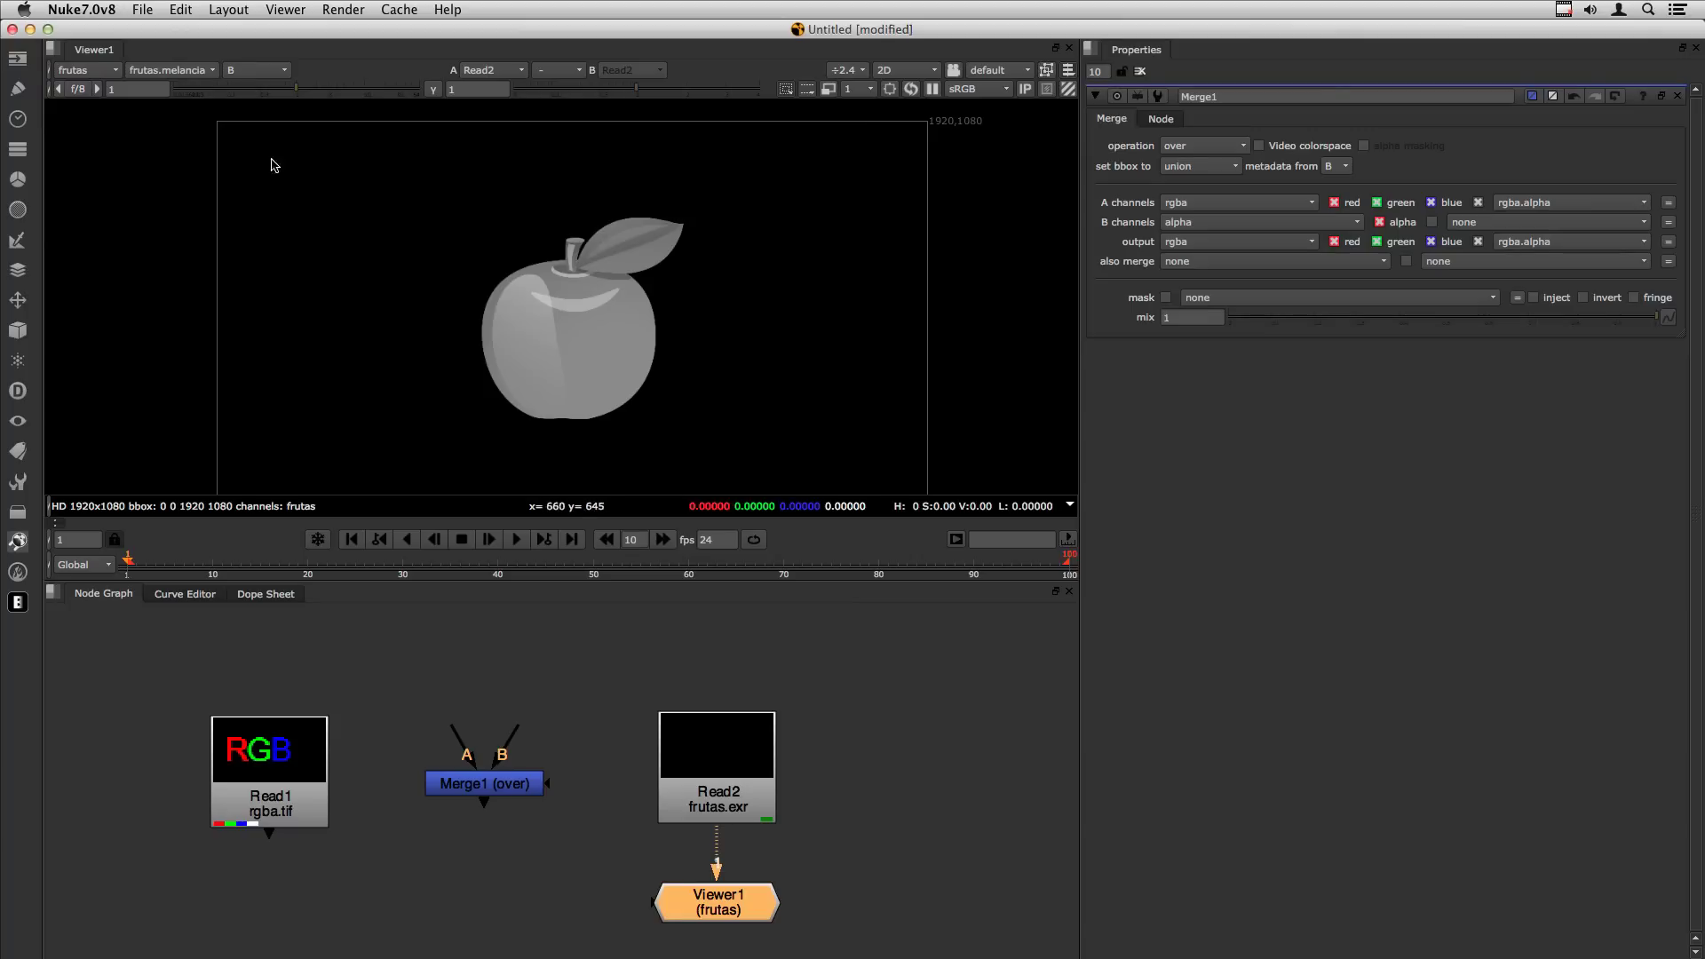
{"action": "left_click", "coordinate": [252, 70]}
{"action": "left_click", "coordinate": [250, 146]}
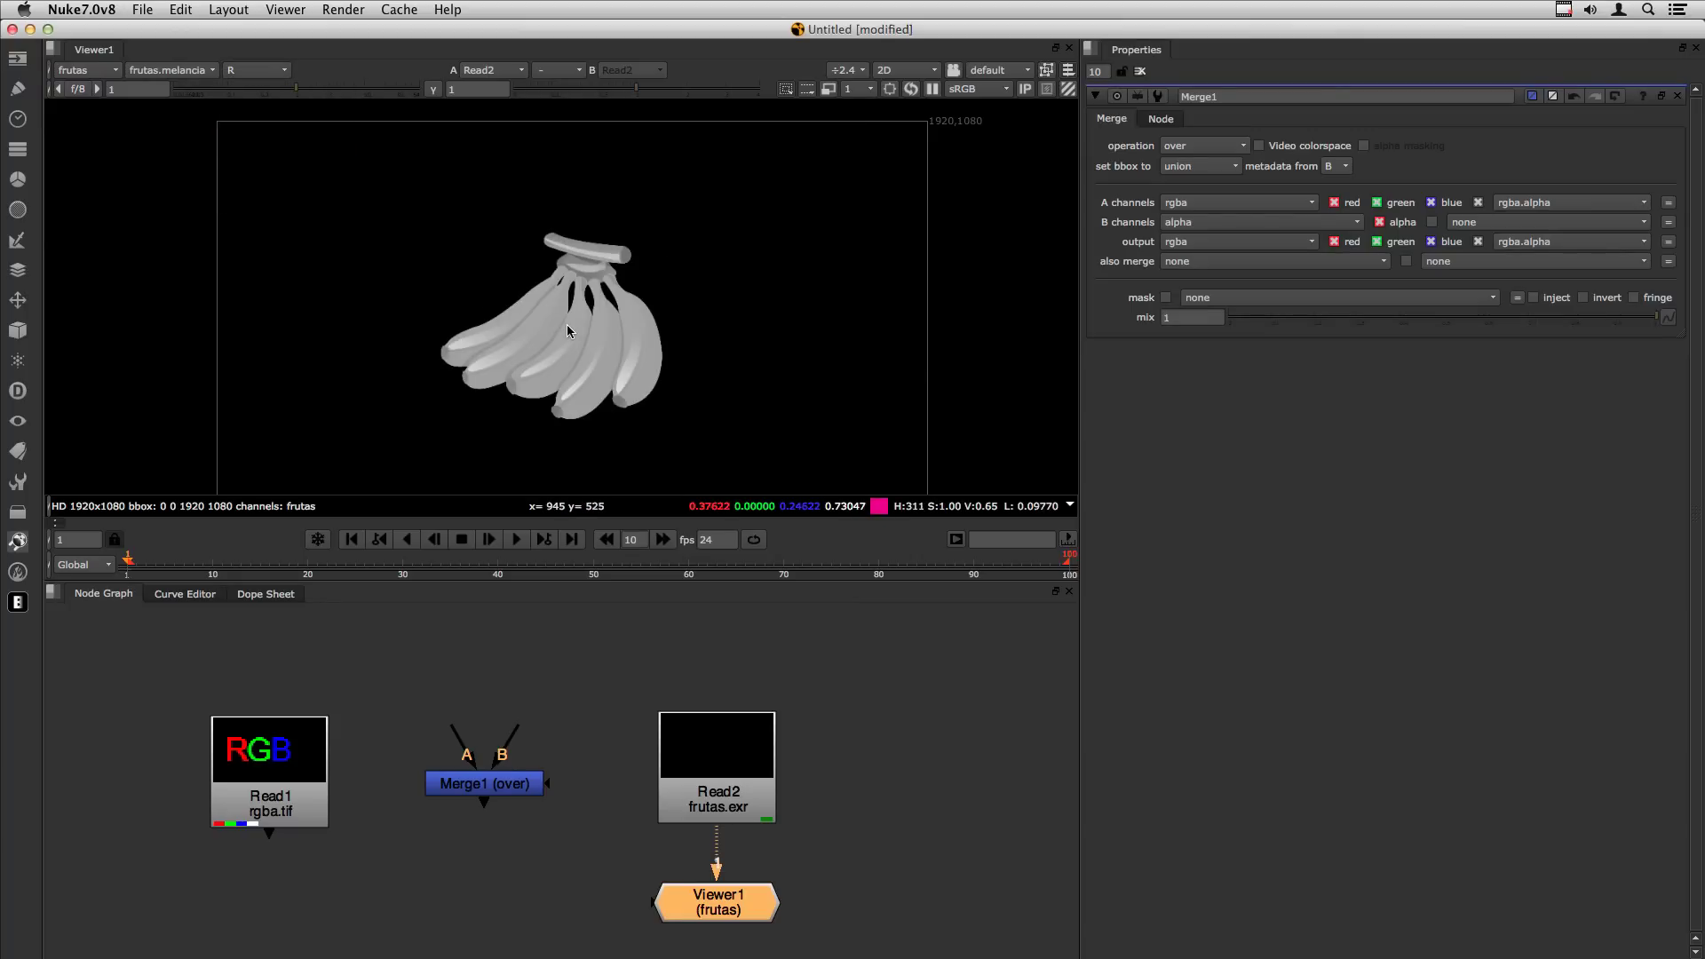
{"action": "key", "text": "r"}
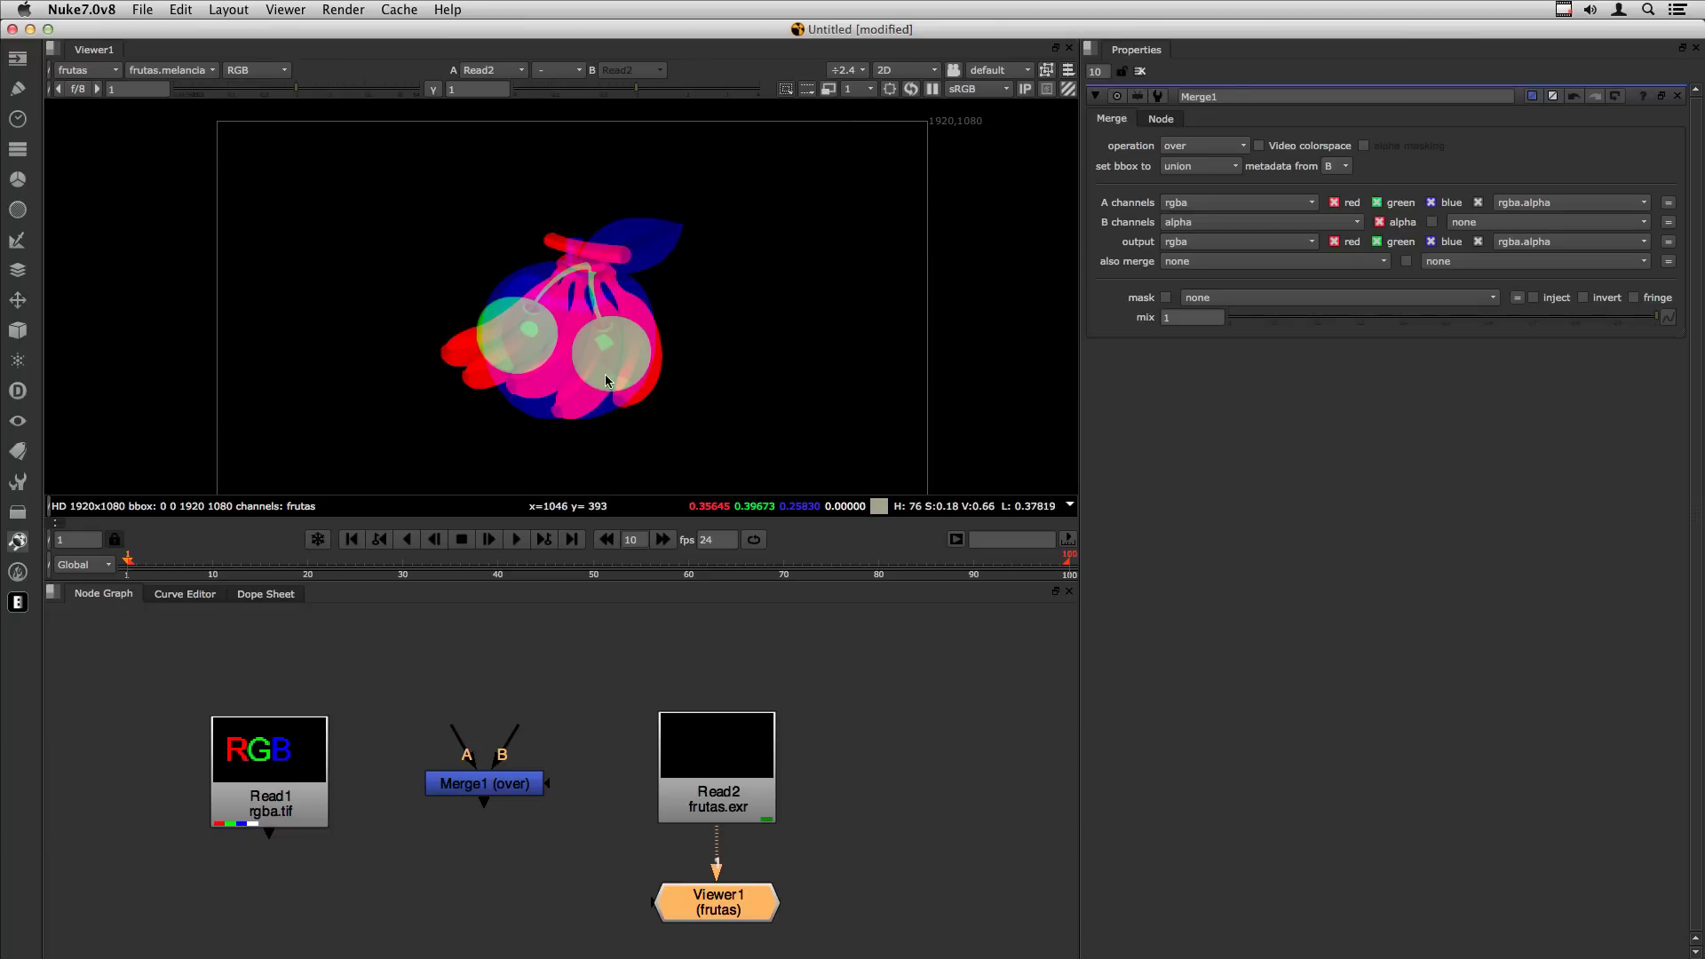
Add a second Merge node beside the frutas.exr node and set its A channels to the frutas layer.
{"action": "left_click", "coordinate": [876, 761]}
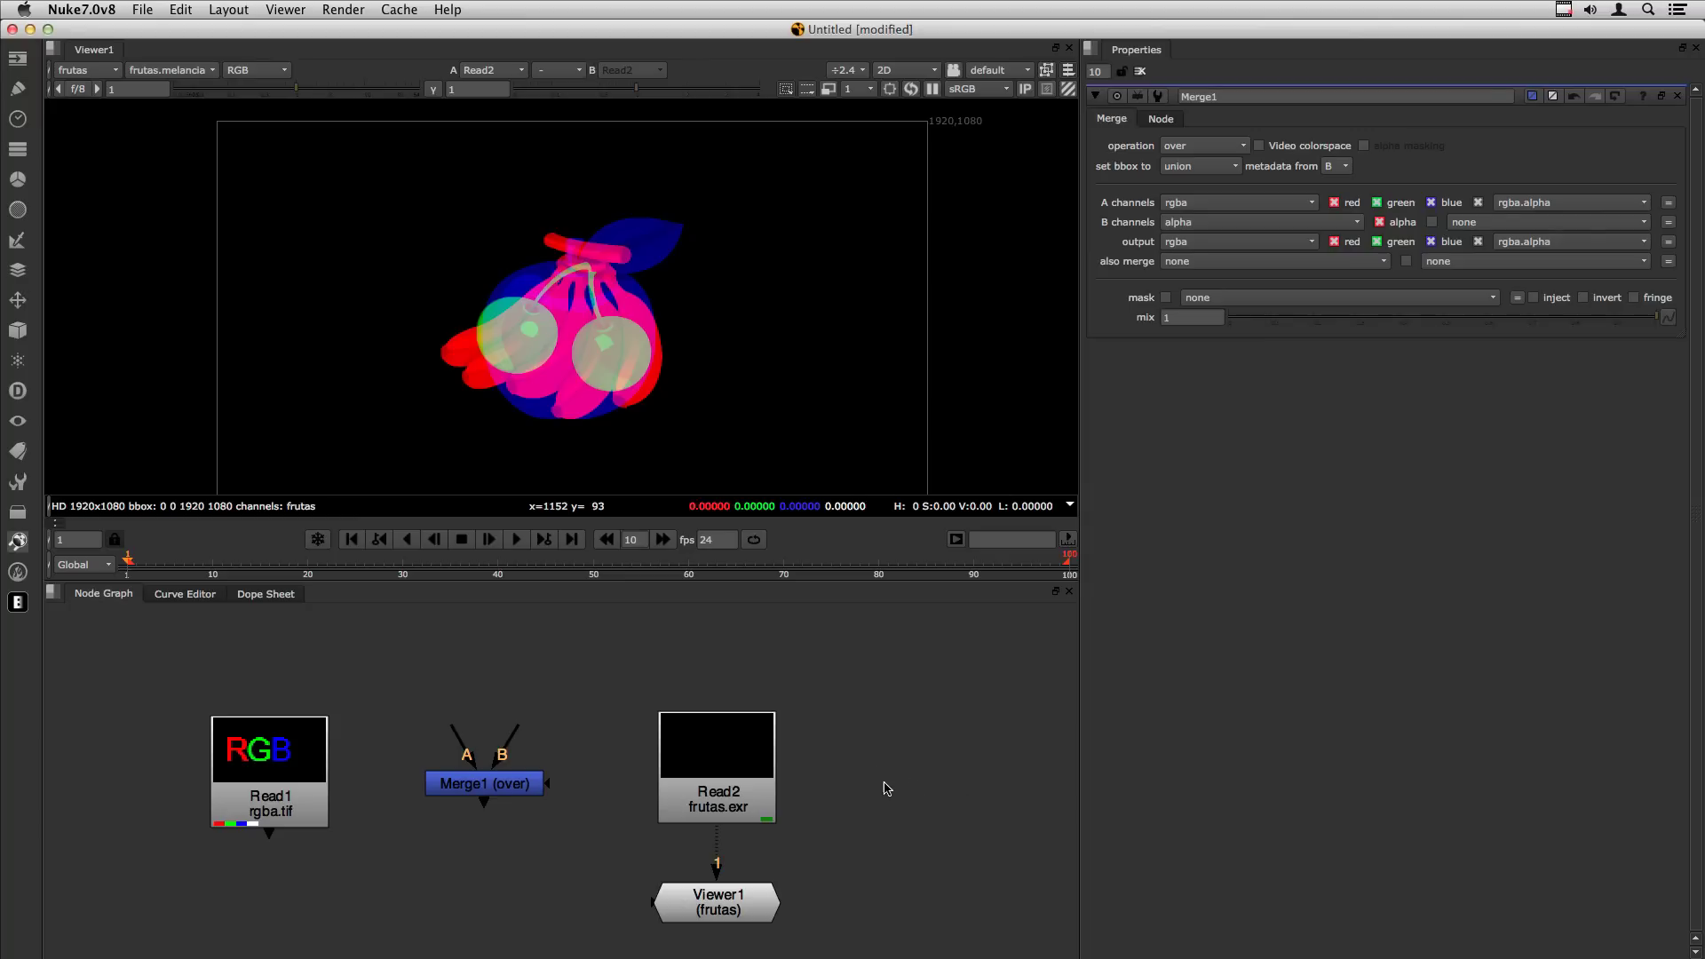
{"action": "key", "text": "m"}
{"action": "left_click_drag", "start_coordinate": [891, 788], "coordinate": [920, 794]}
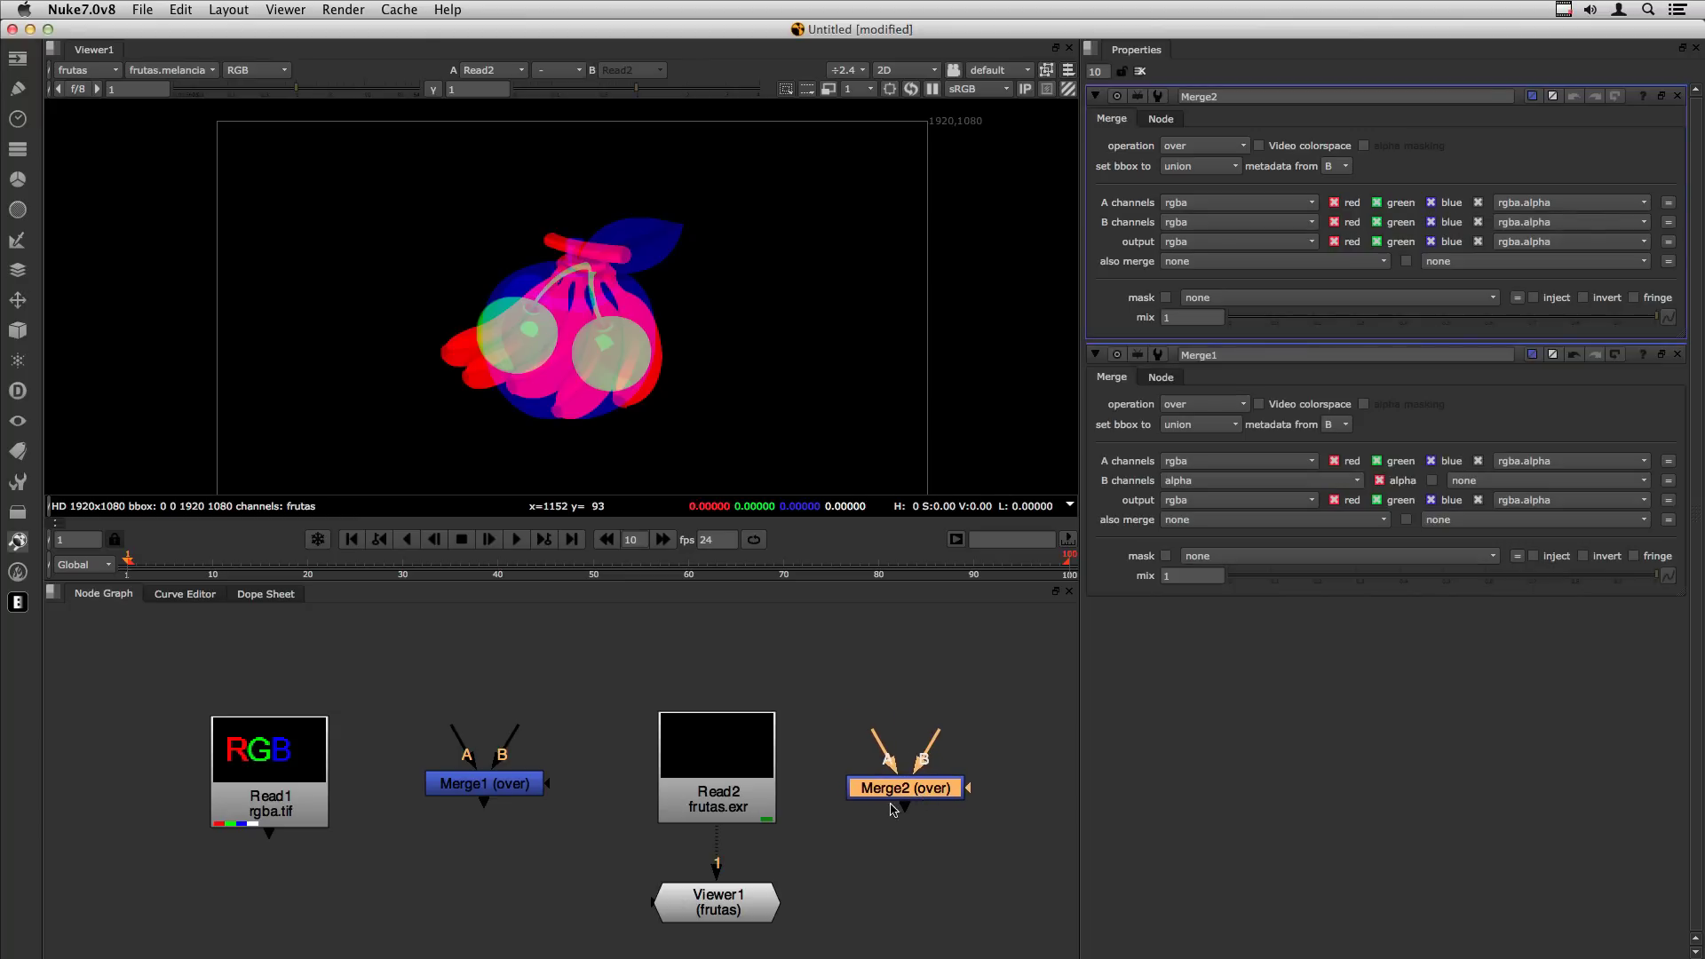
{"action": "left_click", "coordinate": [1200, 205]}
{"action": "mouse_move", "coordinate": [1224, 299]}
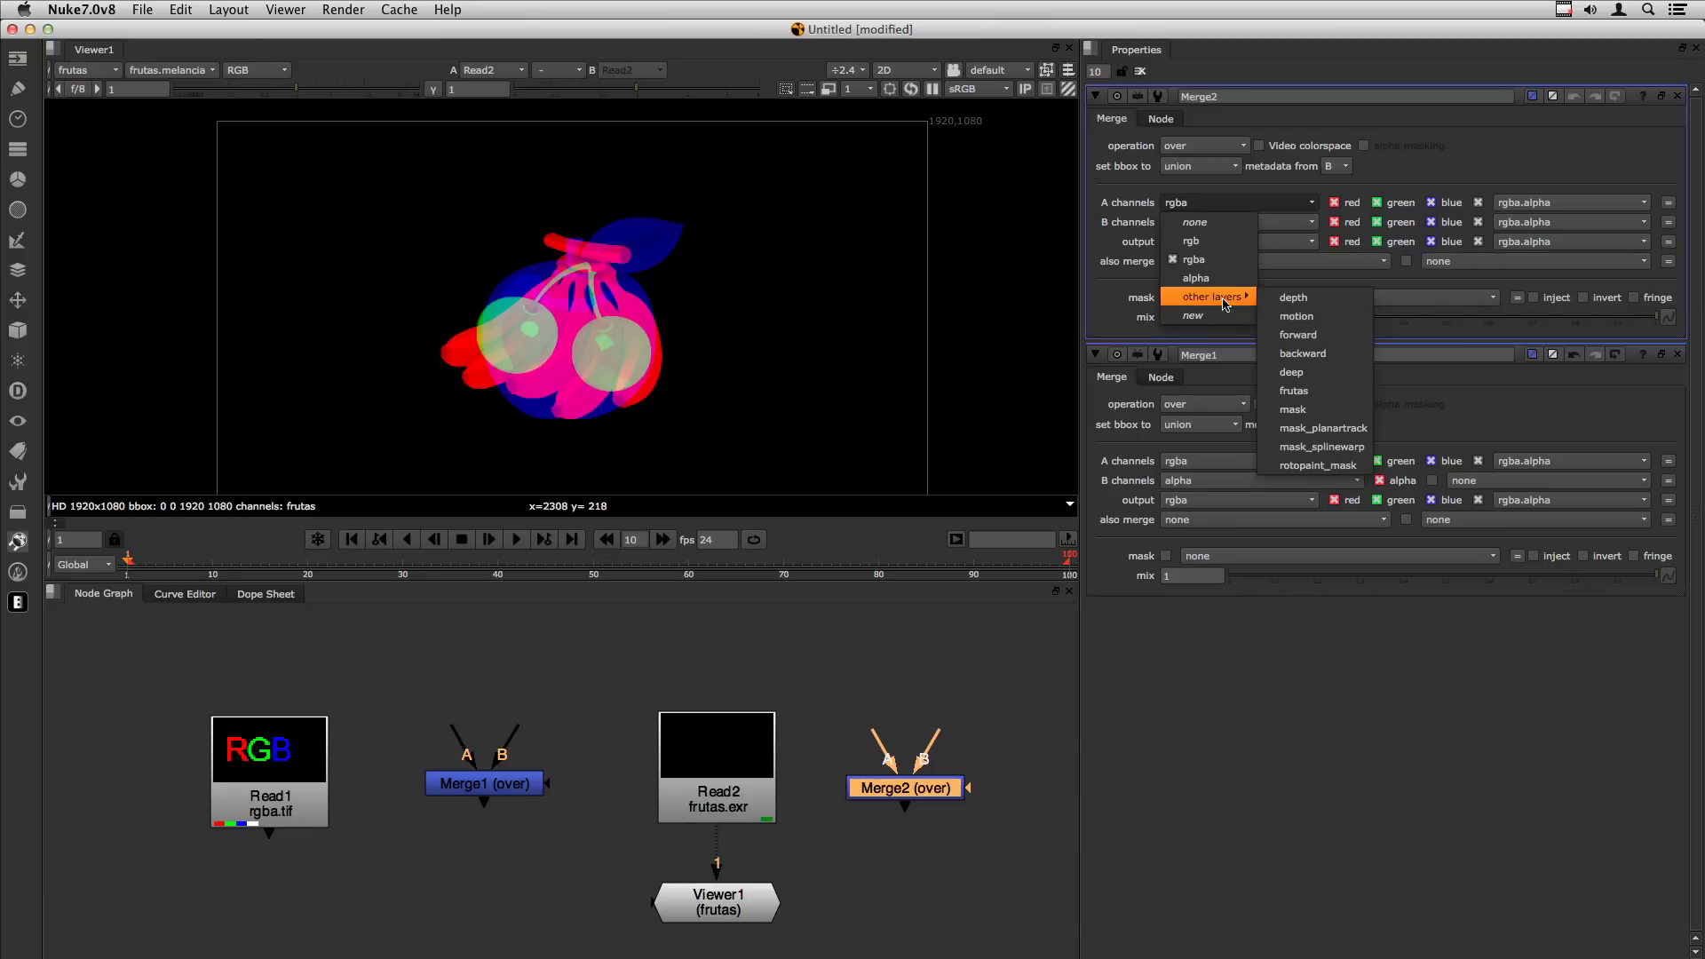
{"action": "left_click", "coordinate": [1292, 395]}
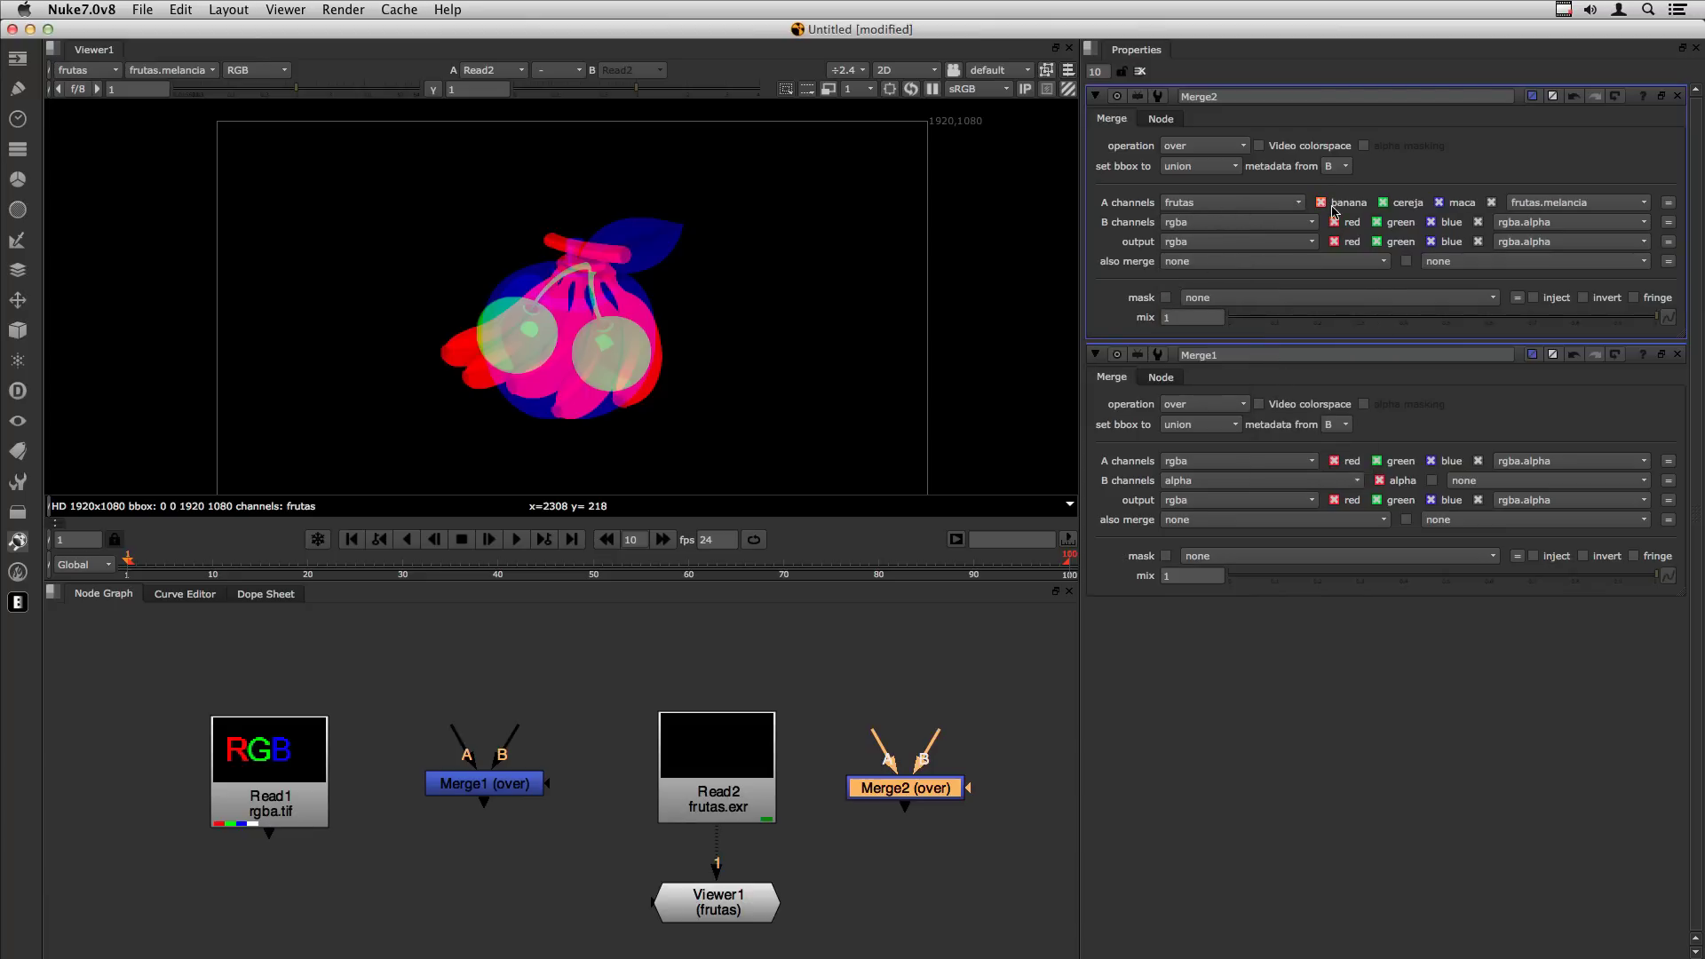
{"action": "left_click", "coordinate": [1397, 210]}
Toggle the viewer's alpha display on and off, and look through its alpha channel choices for the frutas channels.
{"action": "key", "text": "a"}
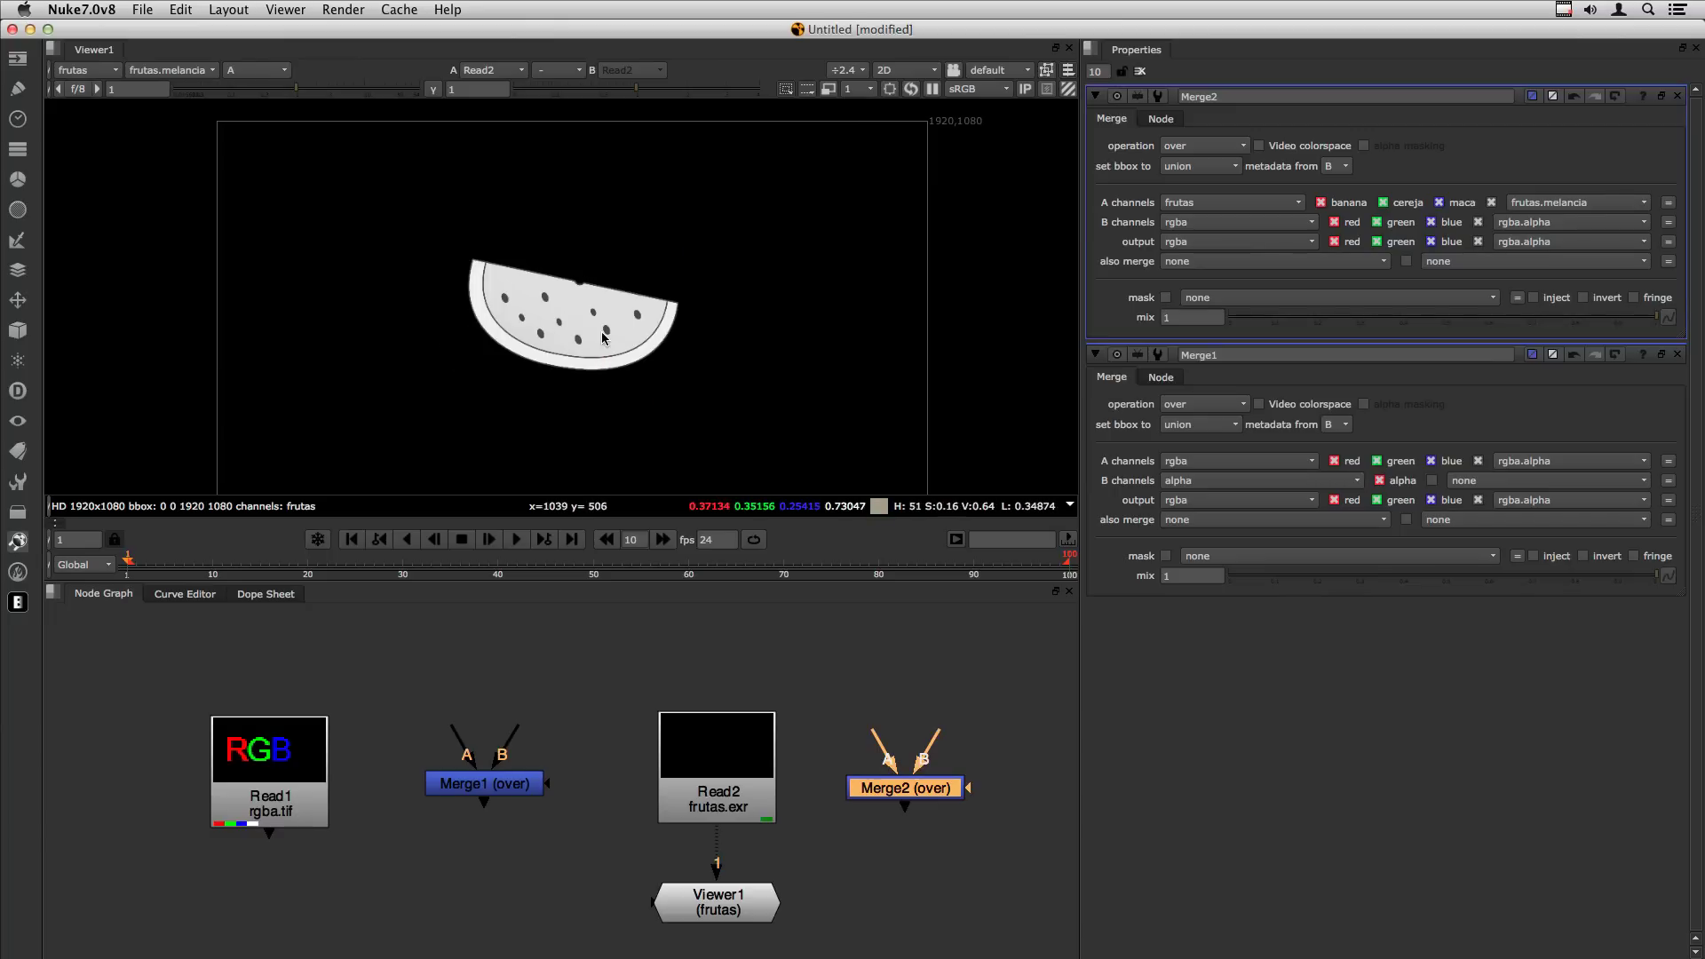
{"action": "key", "text": "a"}
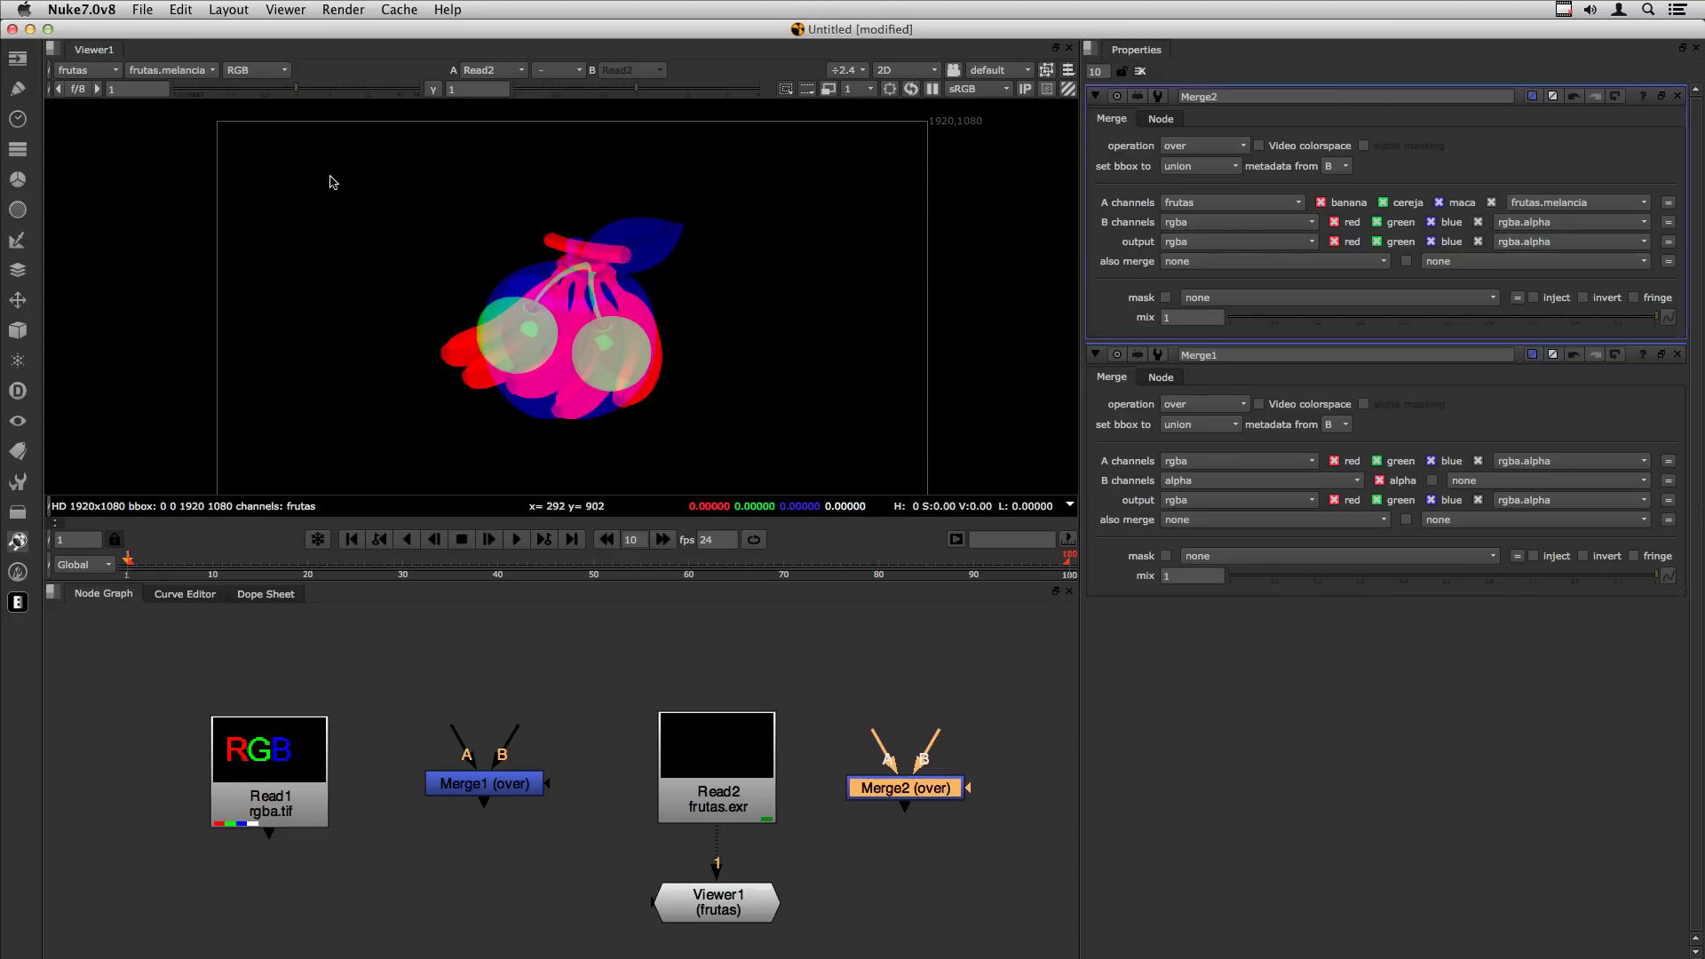
{"action": "left_click", "coordinate": [172, 71]}
{"action": "mouse_move", "coordinate": [206, 277]}
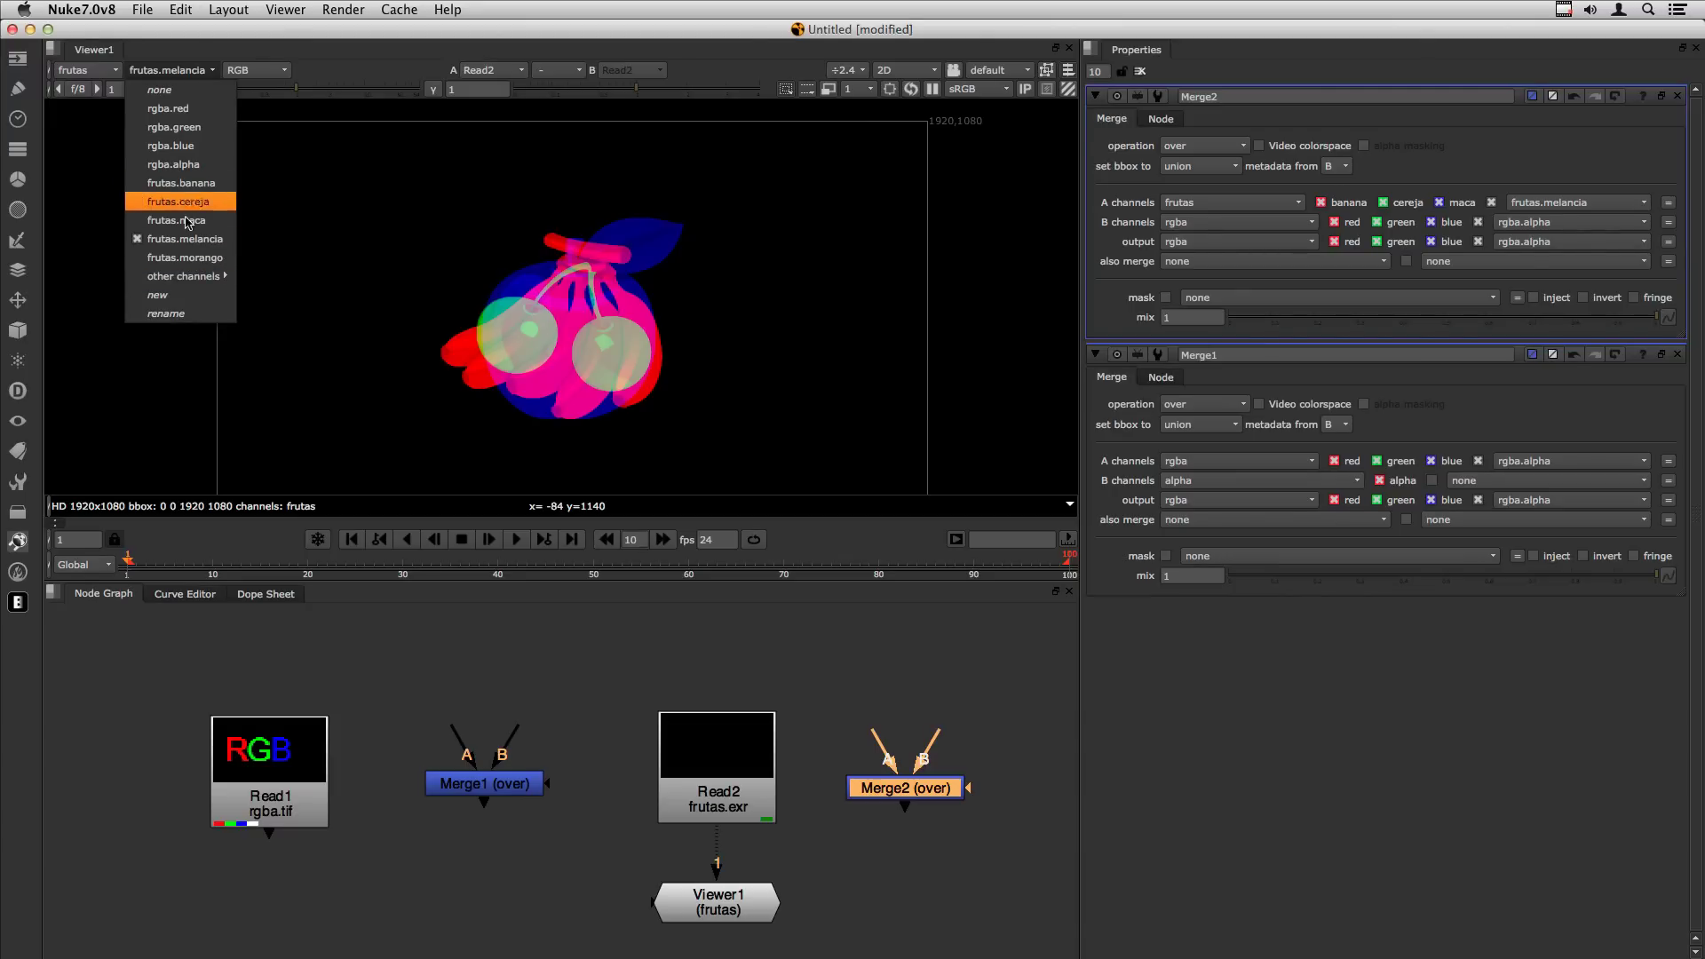
{"action": "left_click", "coordinate": [713, 335]}
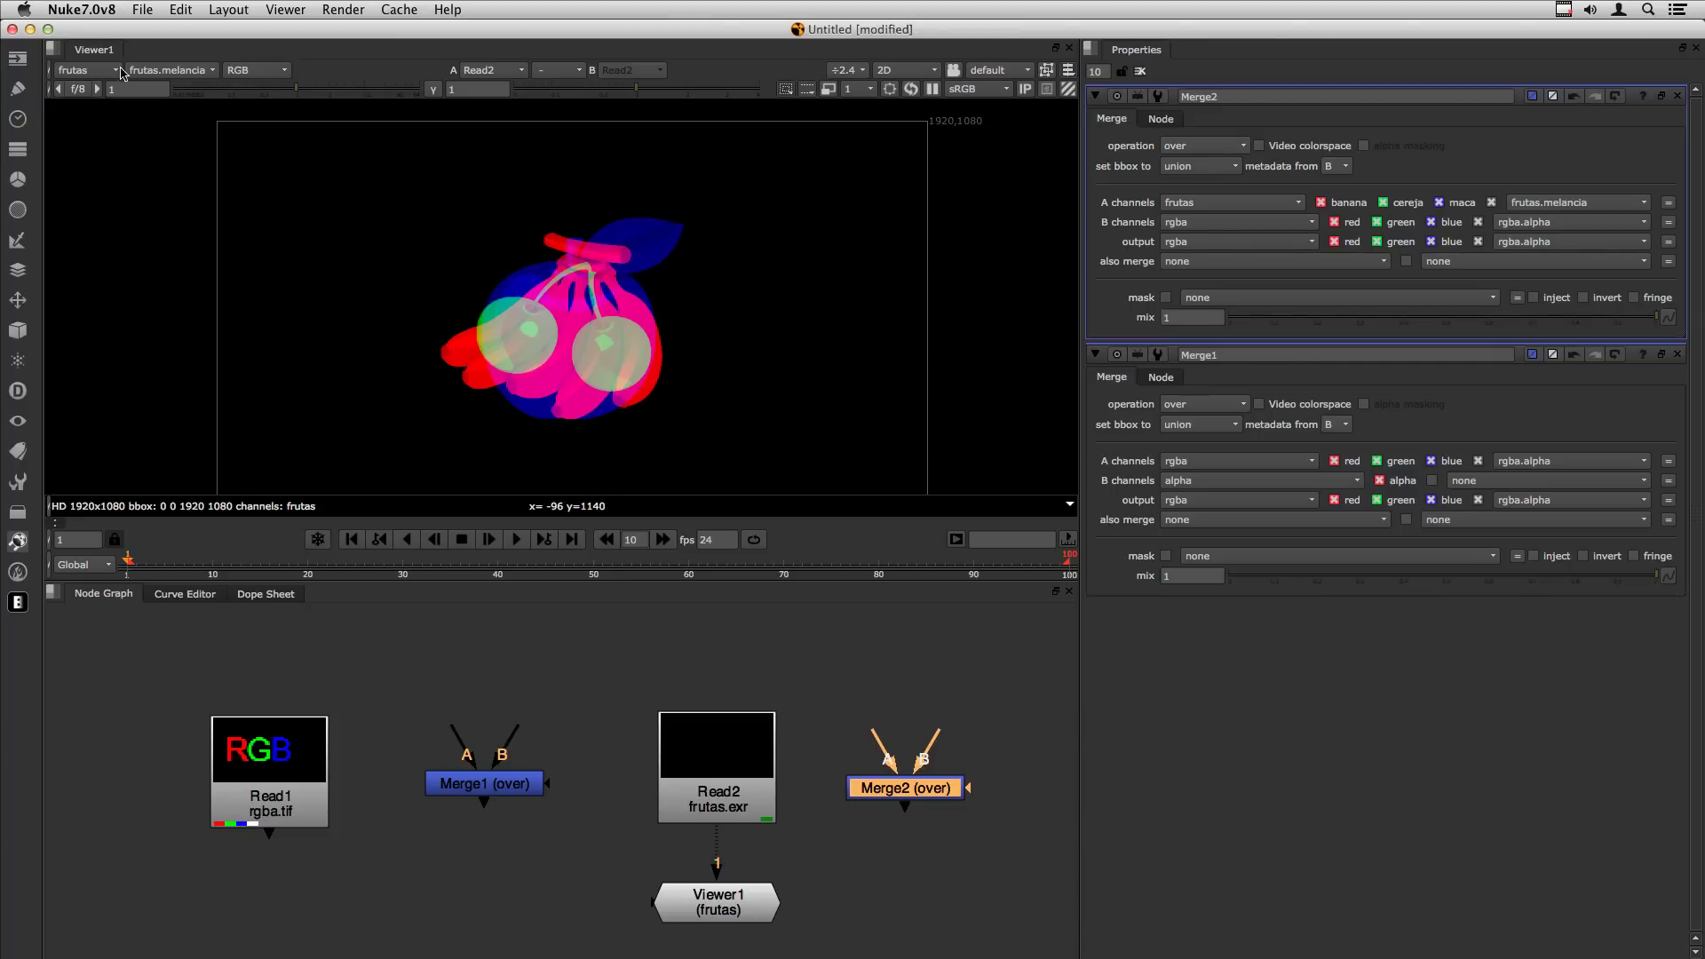
{"action": "left_click", "coordinate": [177, 71]}
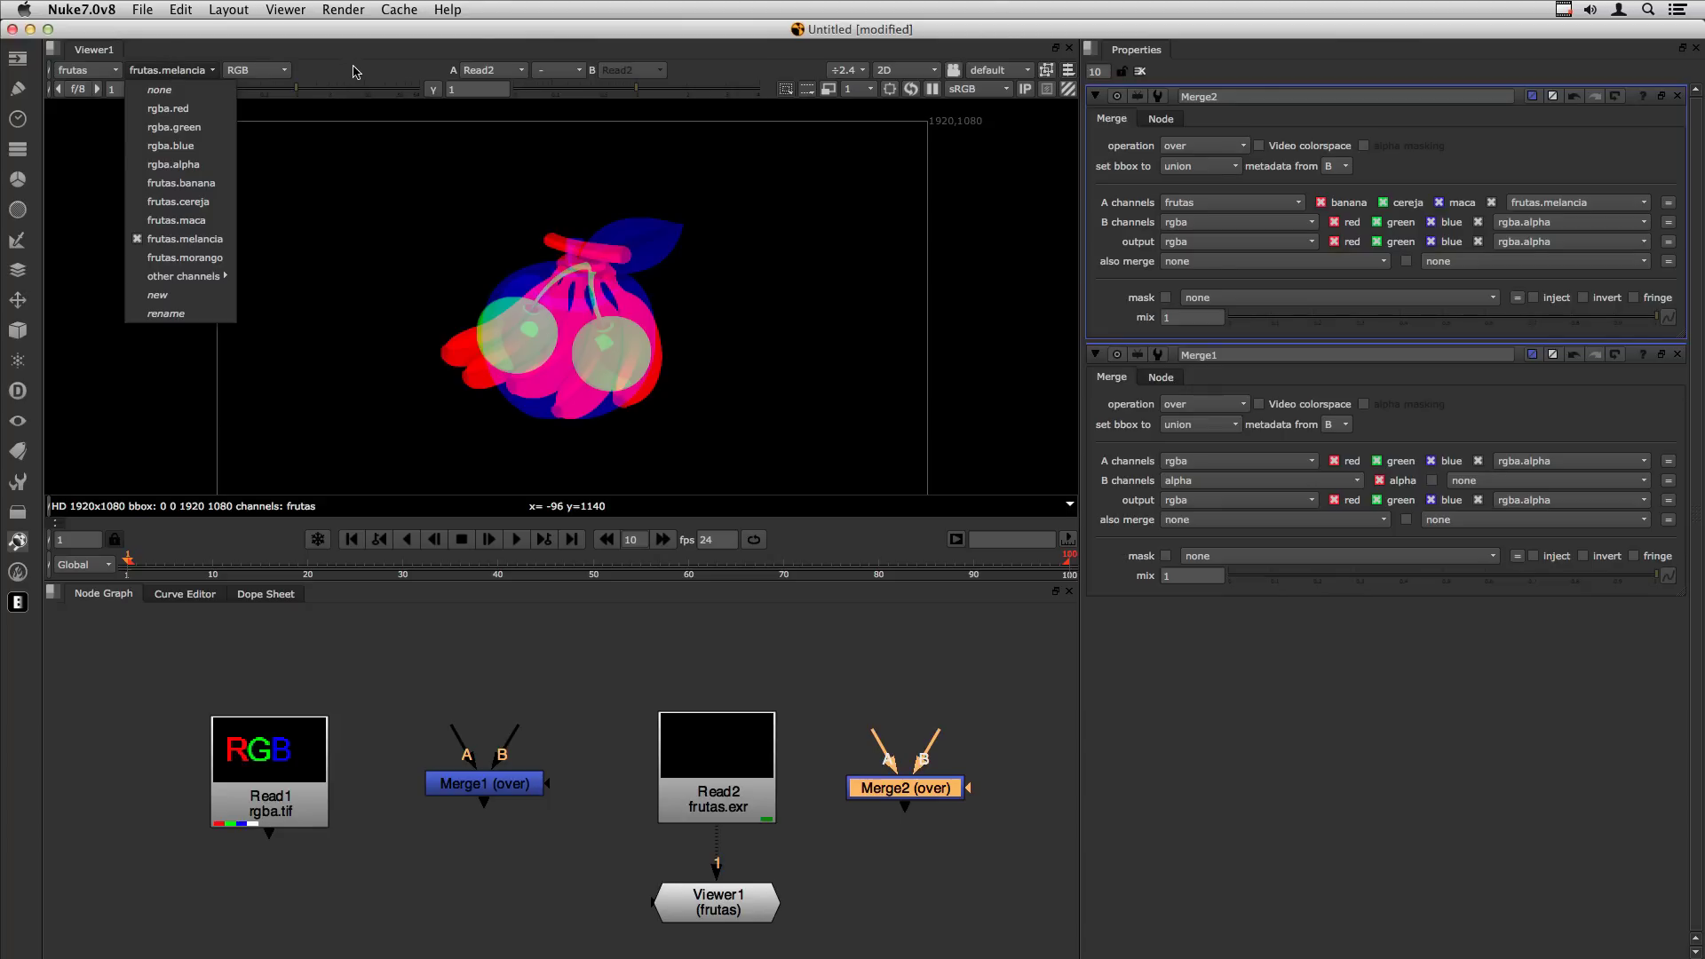
{"action": "left_click", "coordinate": [347, 264]}
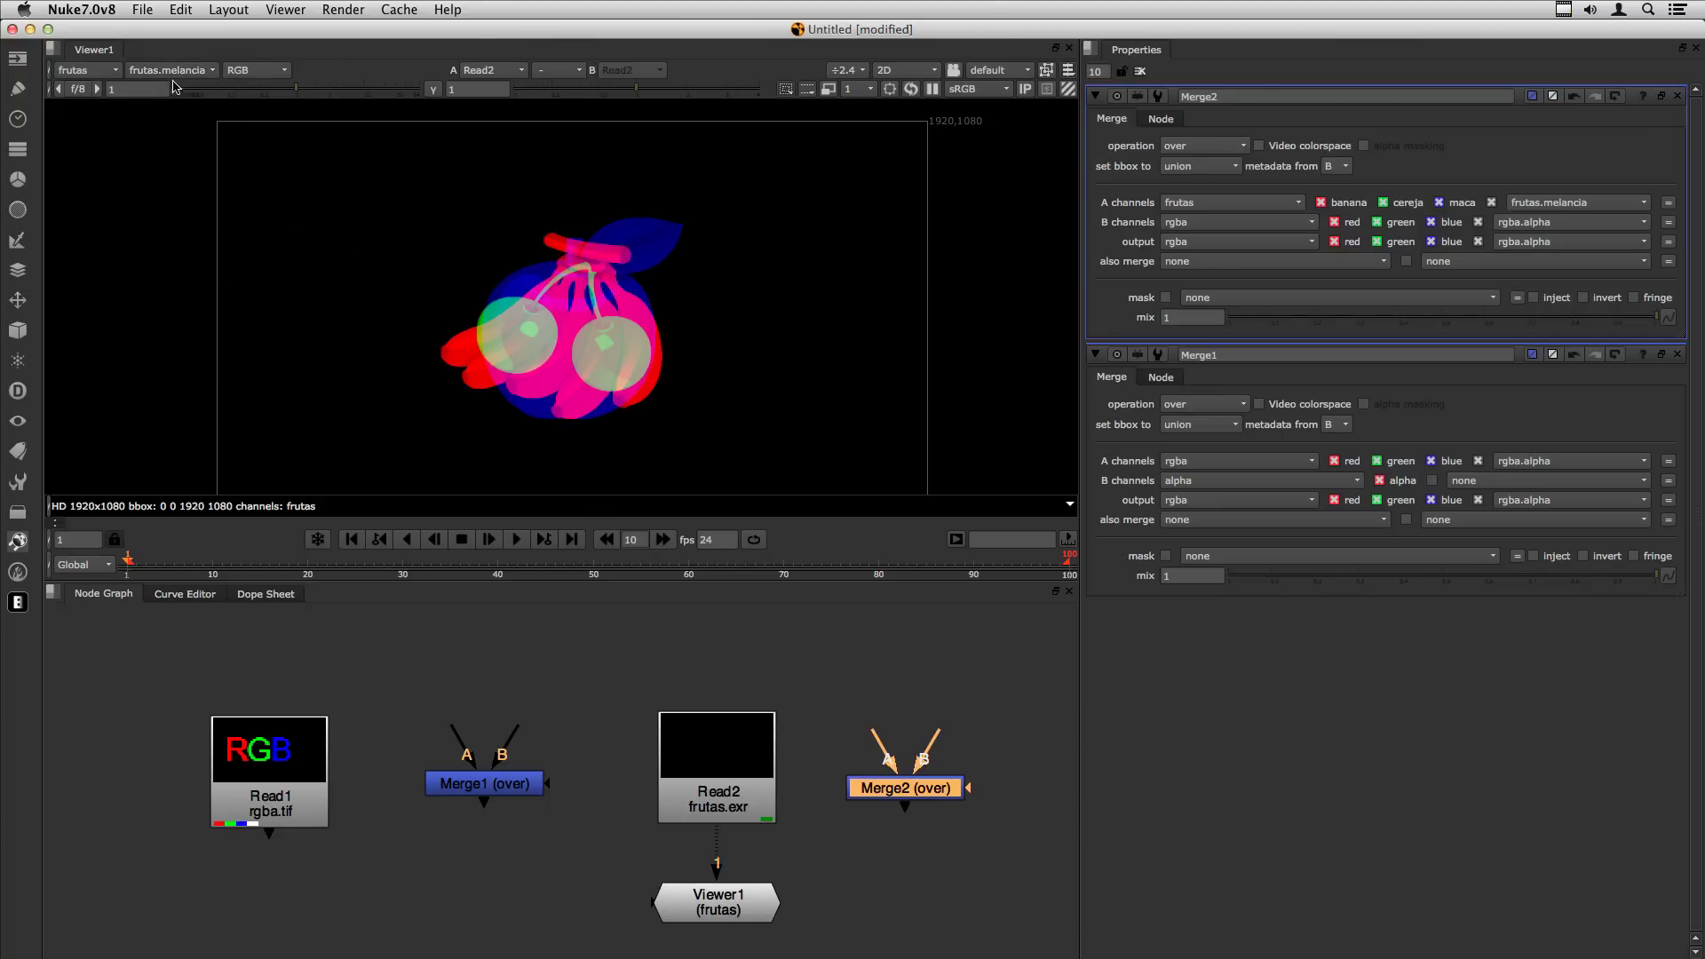
{"action": "left_click", "coordinate": [175, 73]}
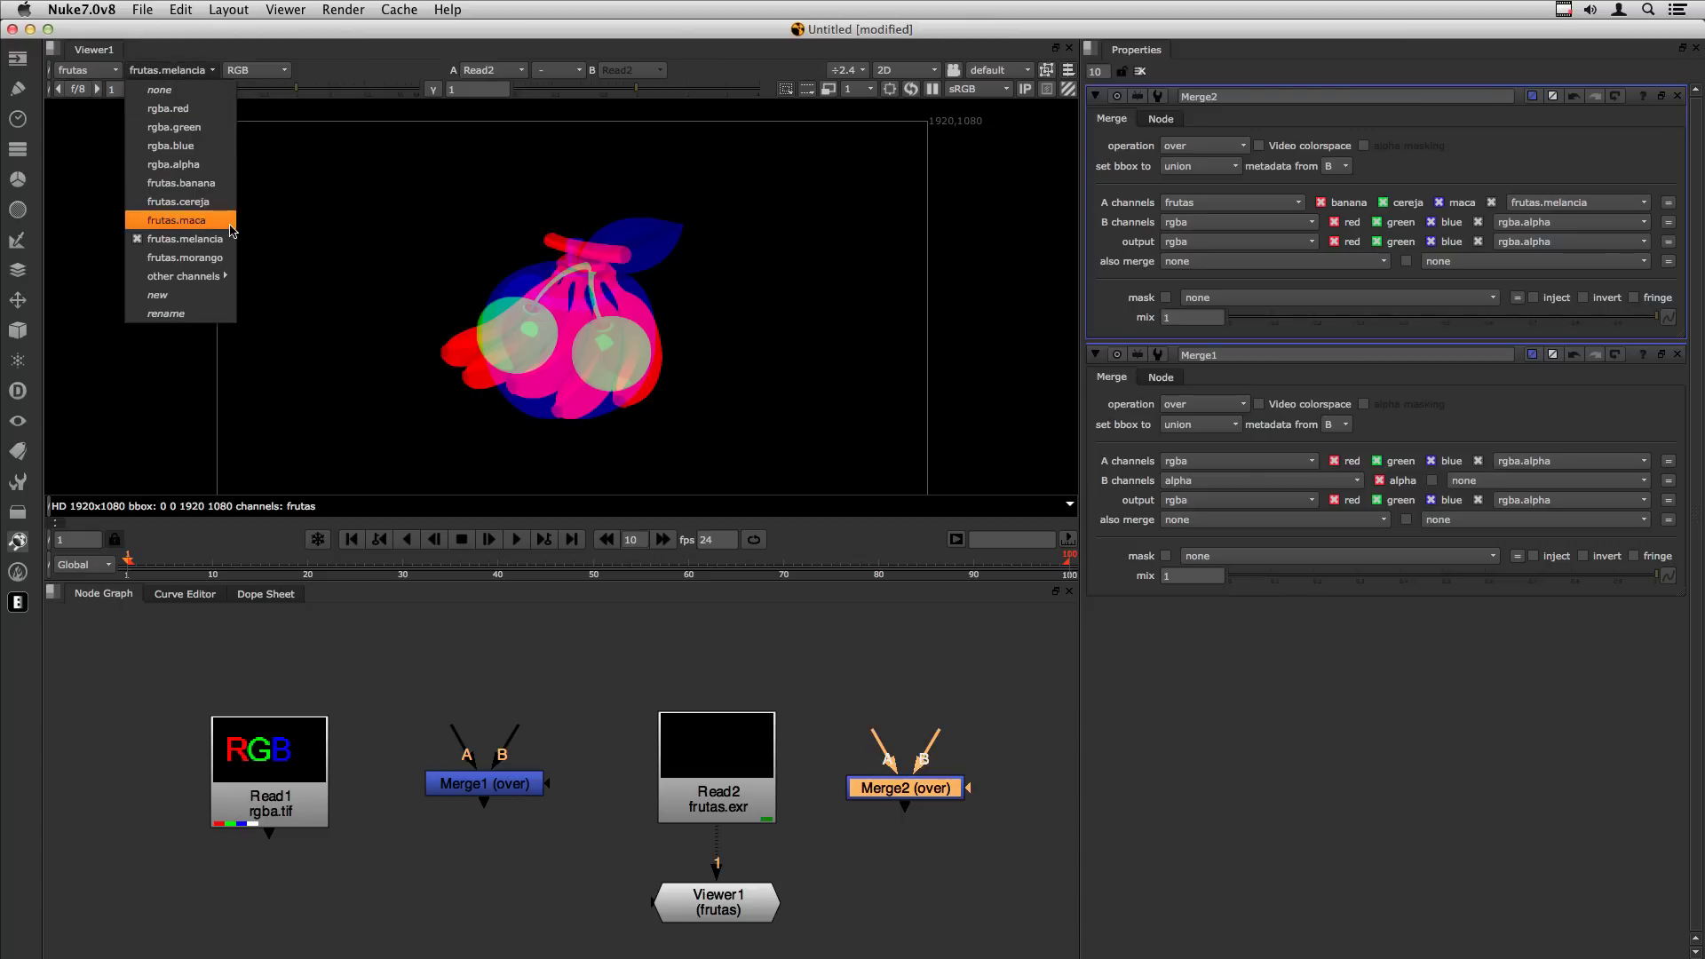
{"action": "left_click", "coordinate": [435, 282]}
Display the alpha channel in the viewer and set the channel shown as alpha to frutas.morango.
{"action": "left_click", "coordinate": [256, 70]}
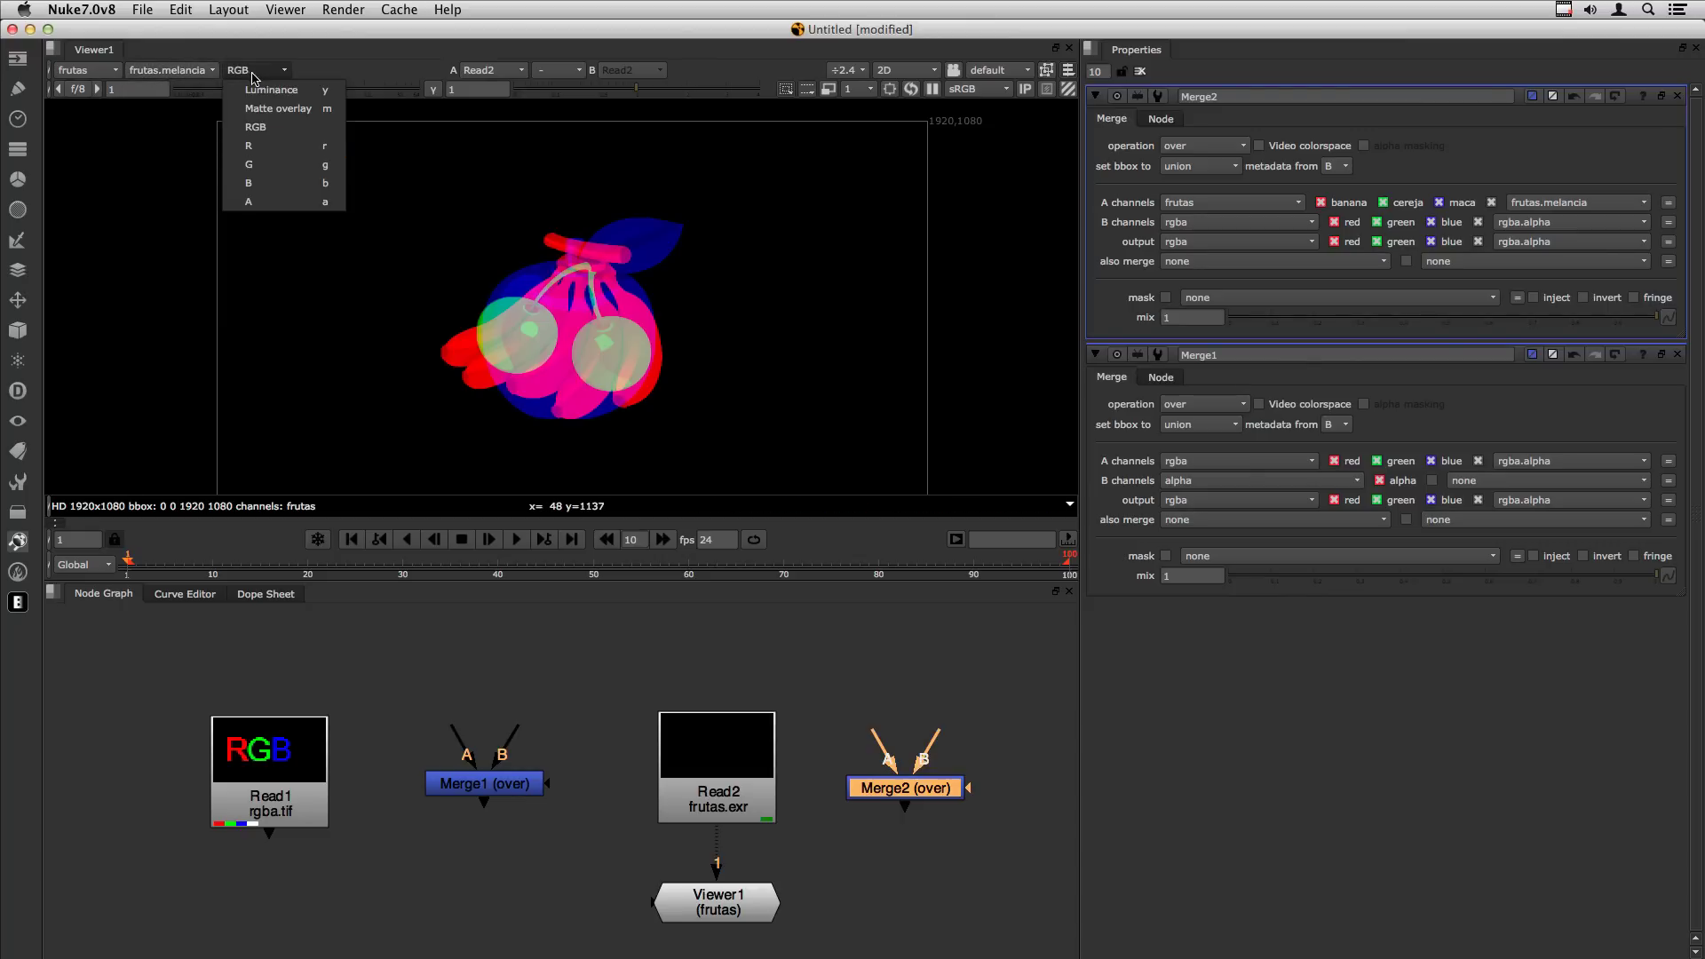
{"action": "left_click", "coordinate": [271, 208]}
{"action": "key", "text": "a"}
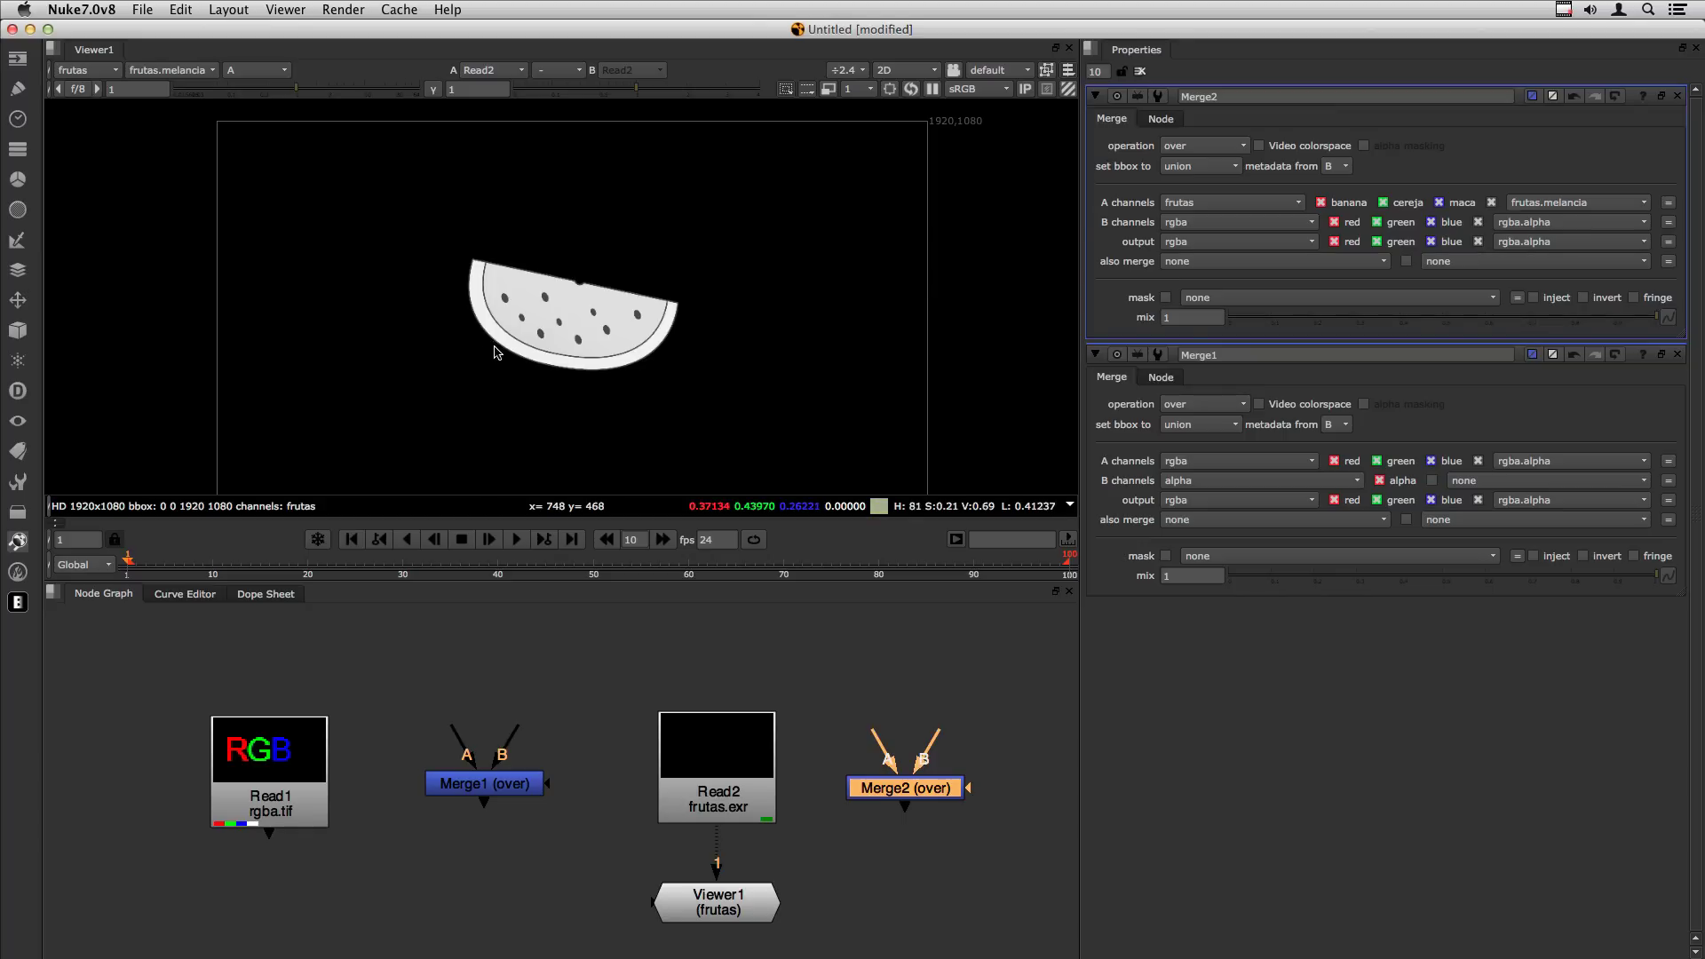
{"action": "left_click", "coordinate": [174, 69]}
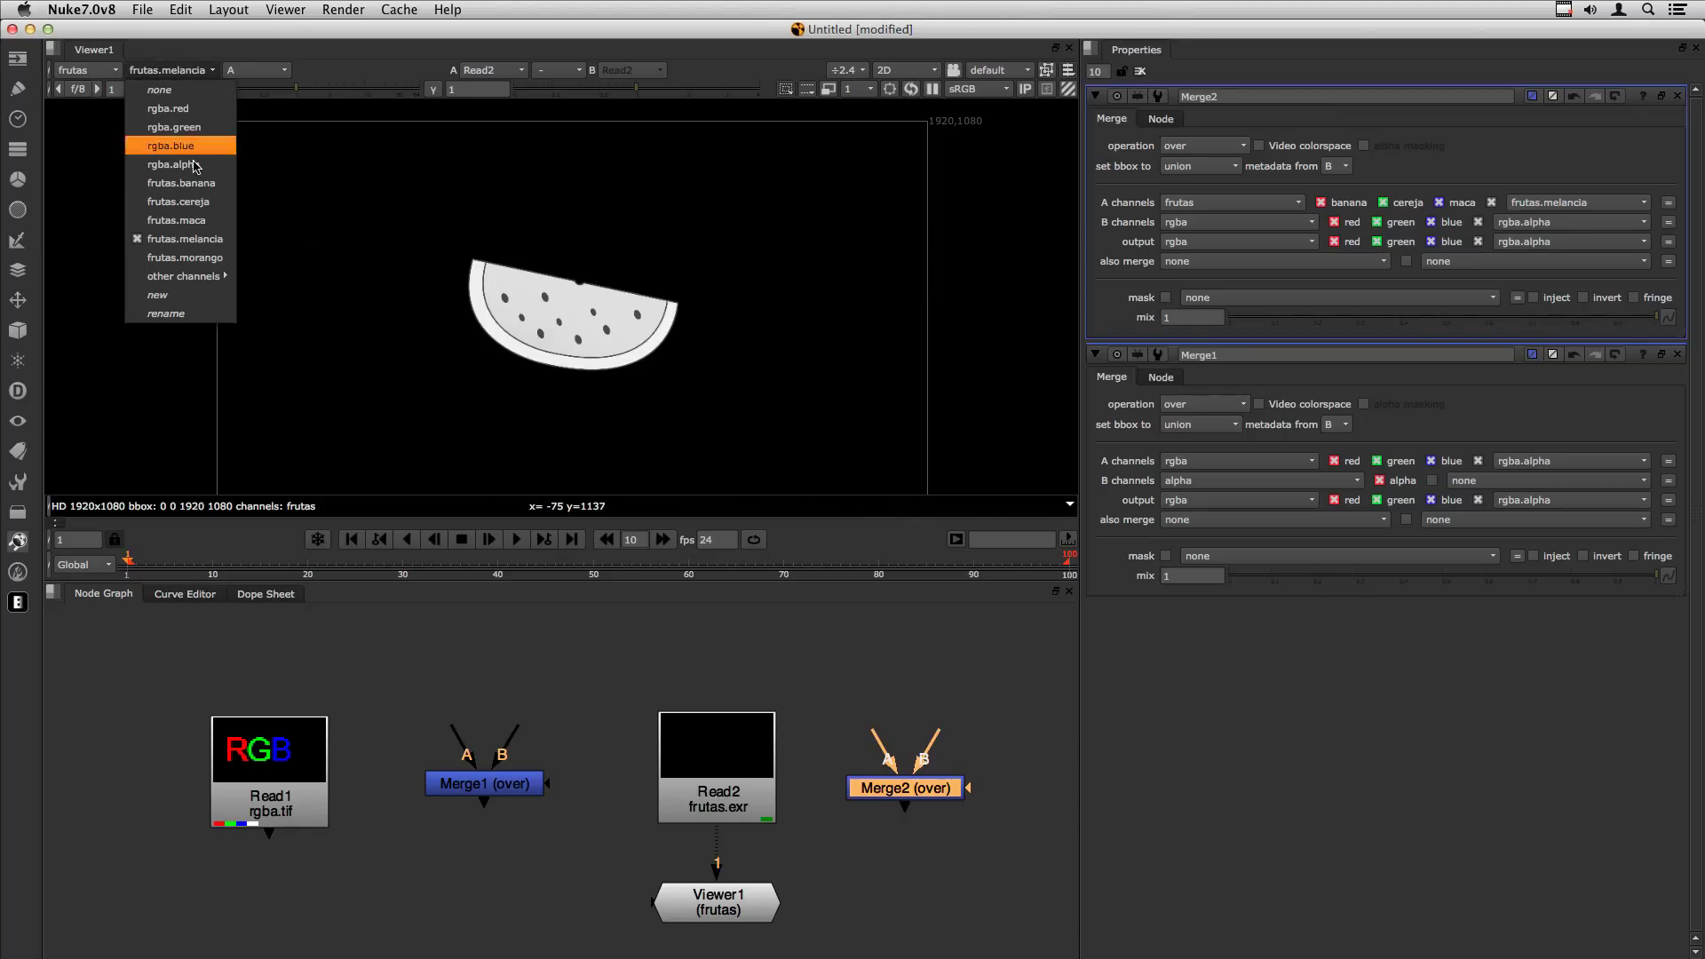
{"action": "left_click", "coordinate": [188, 257]}
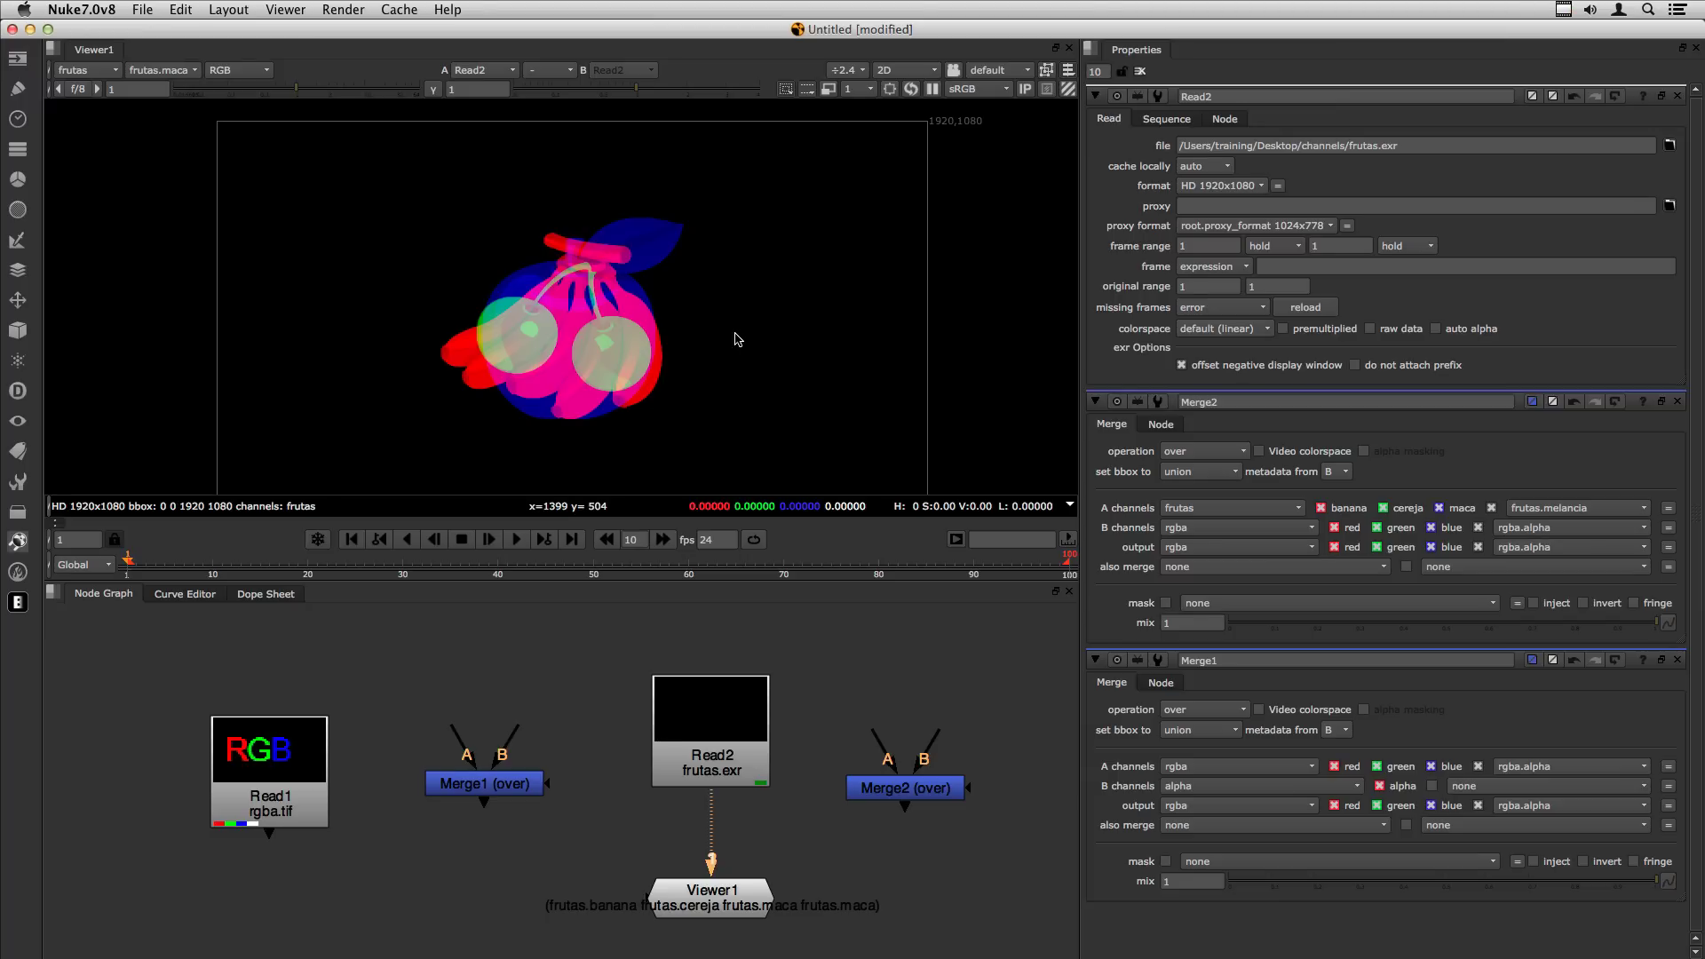
Move the frutas.exr Read node slightly up, away from the Viewer node, and check the viewer's available layers.
{"action": "left_click_drag", "start_coordinate": [696, 741], "coordinate": [695, 728]}
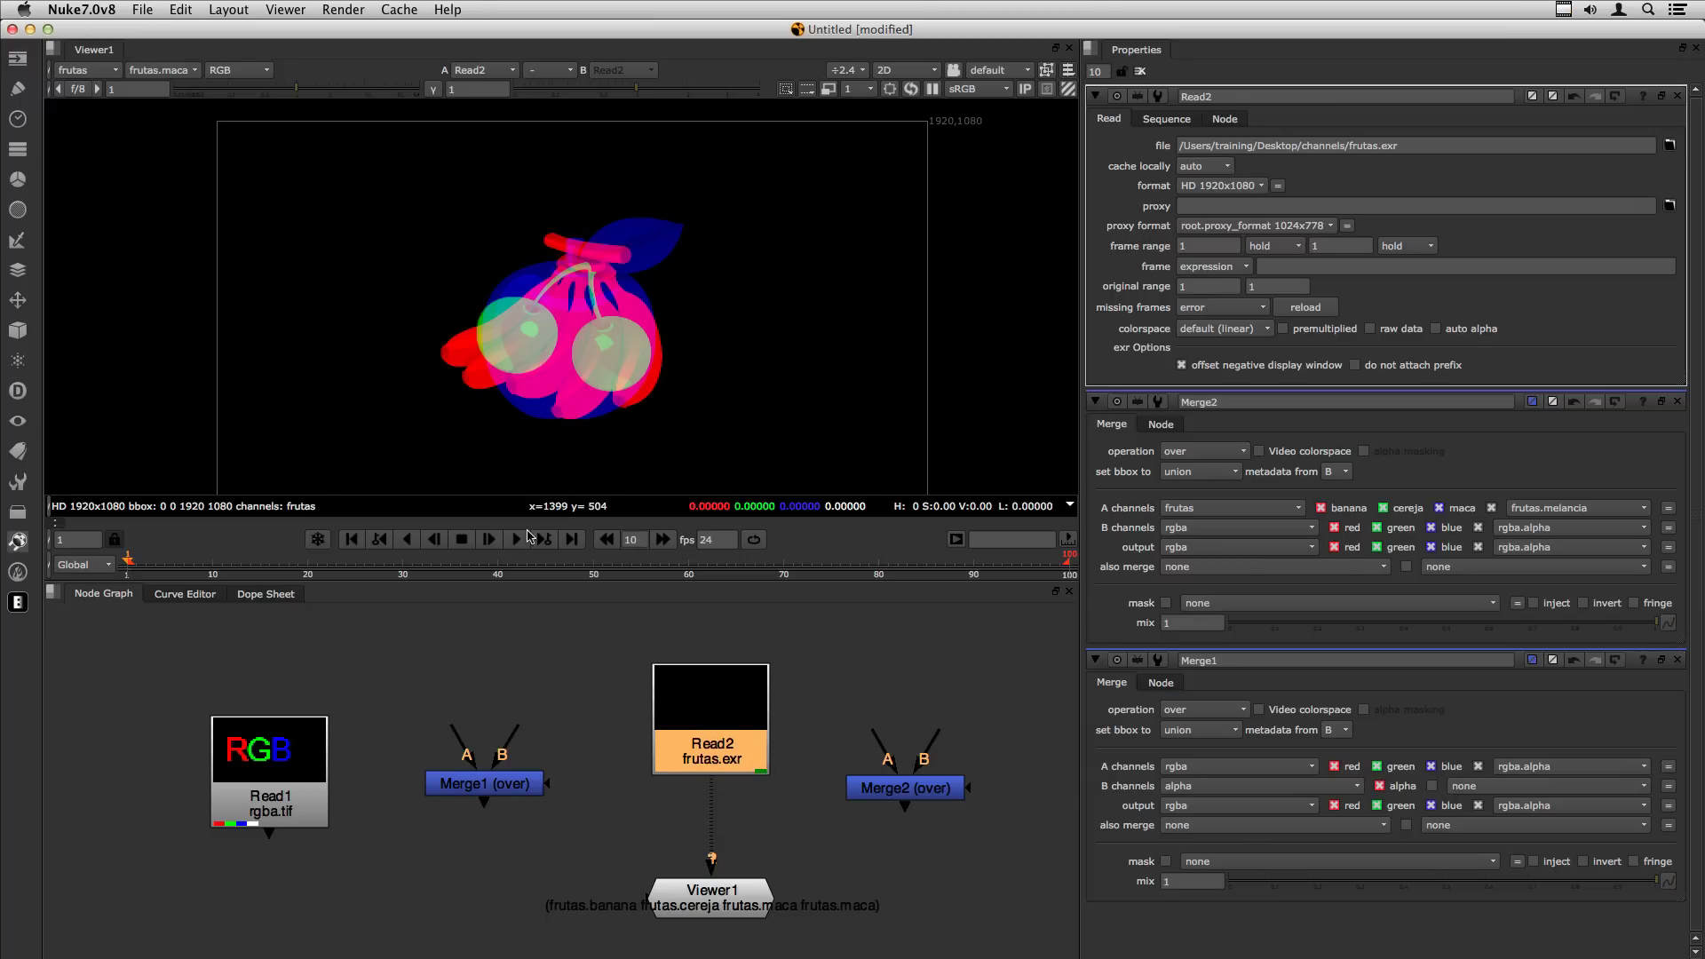
{"action": "left_click", "coordinate": [89, 71]}
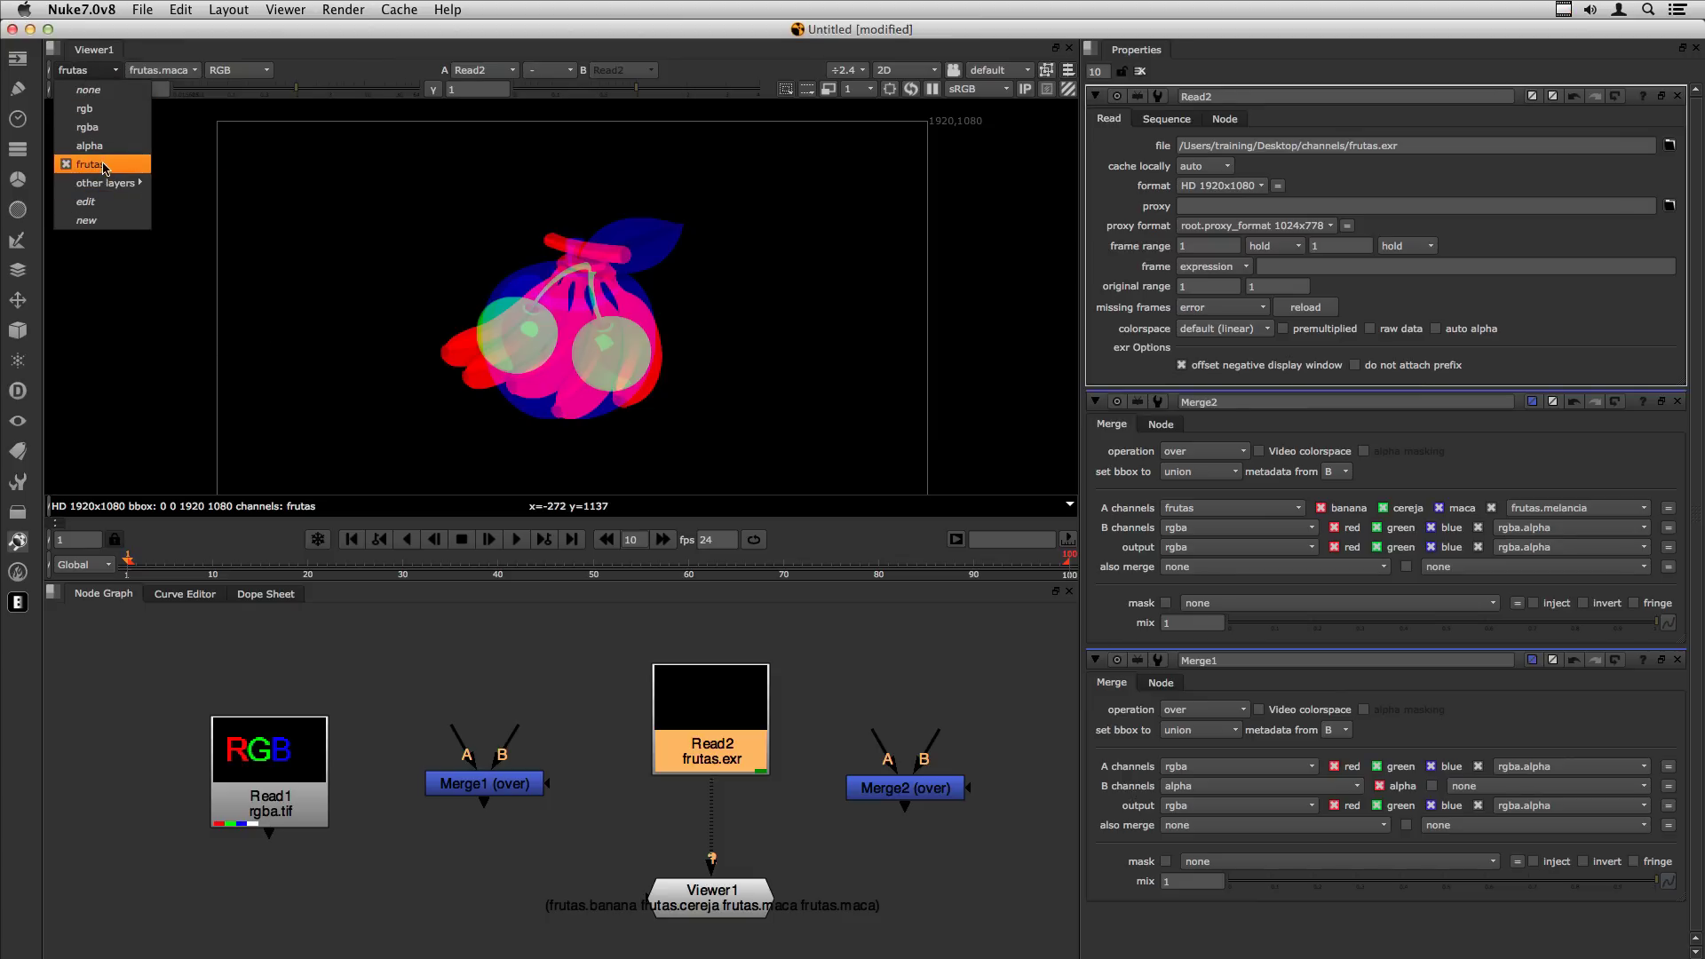
{"action": "left_click", "coordinate": [884, 682]}
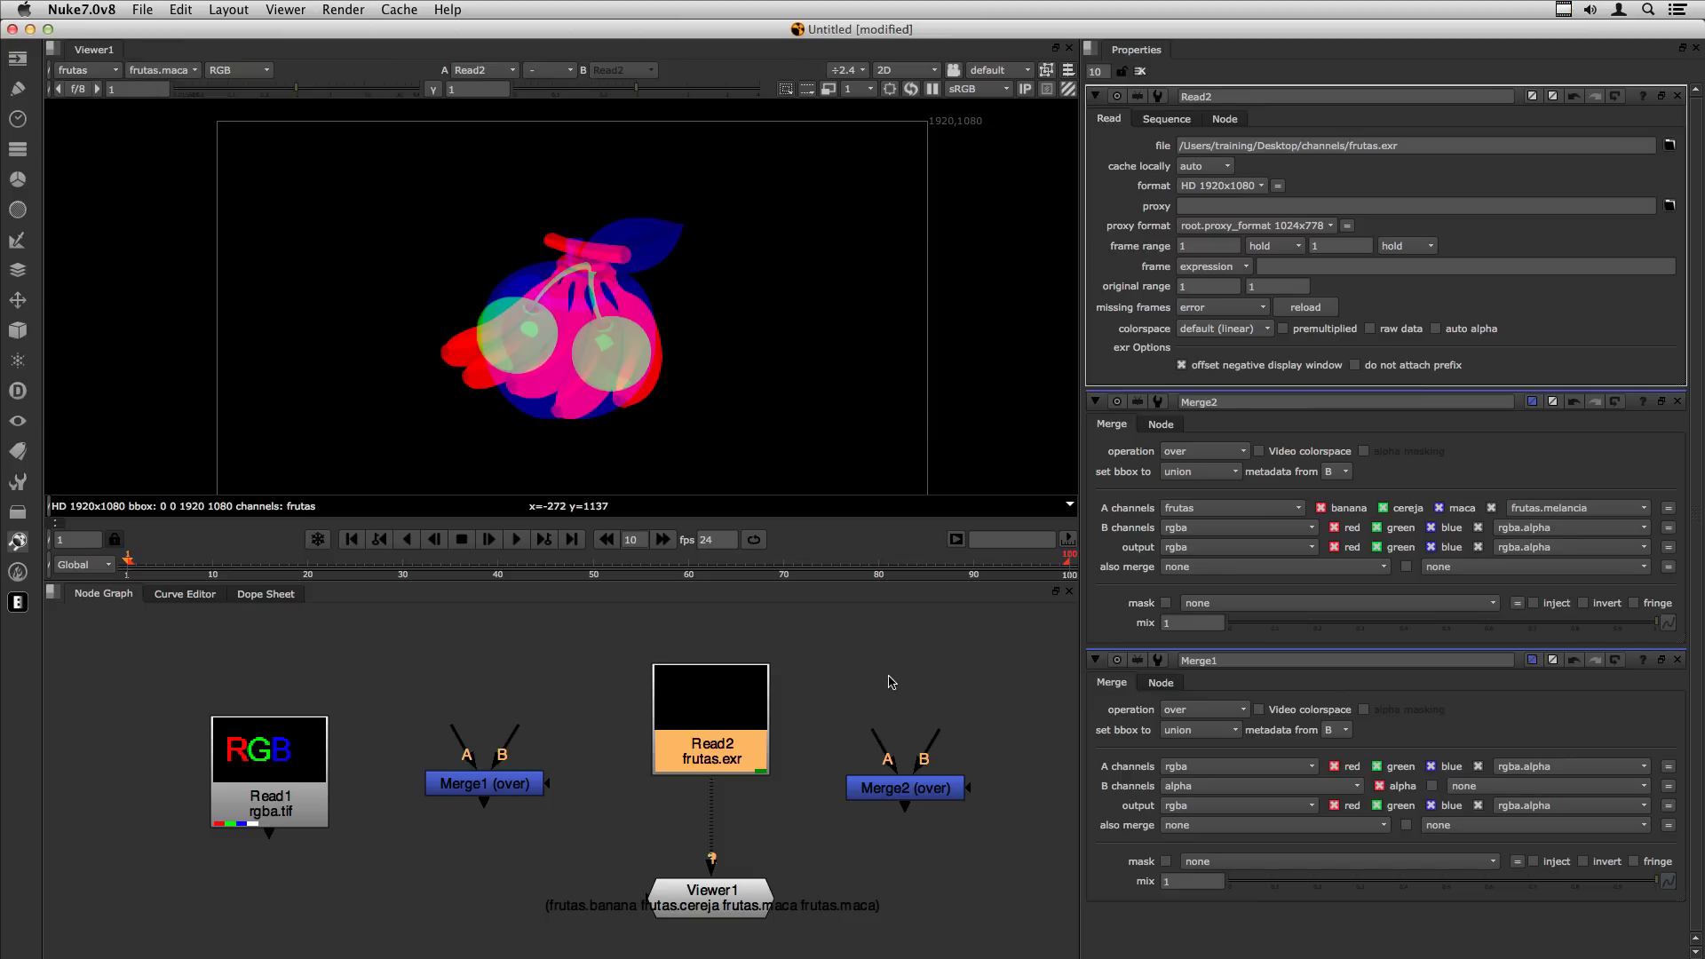
Switch to Finder and import car.exr from the images folder into the node graph near the second Merge node.
{"action": "left_click", "coordinate": [889, 684]}
{"action": "key", "text": "super+Tab"}
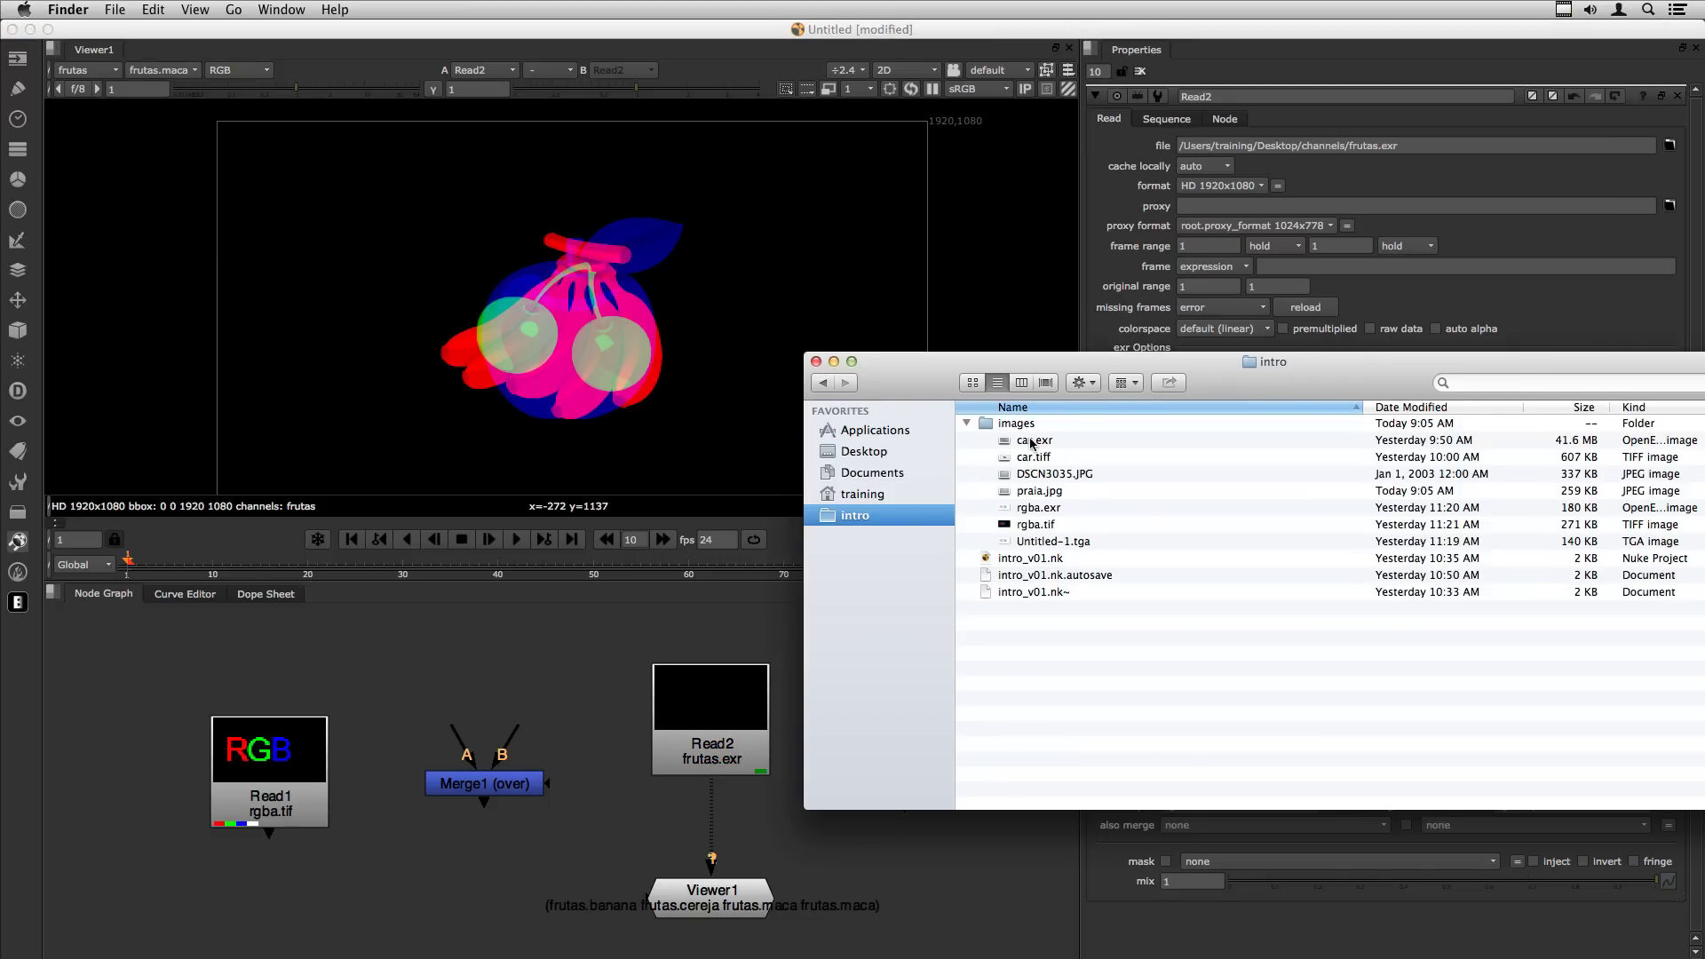
{"action": "left_click_drag", "start_coordinate": [1034, 441], "coordinate": [995, 651]}
Look through the viewer's other layers for the render passes that come with car.exr.
{"action": "left_click", "coordinate": [96, 71]}
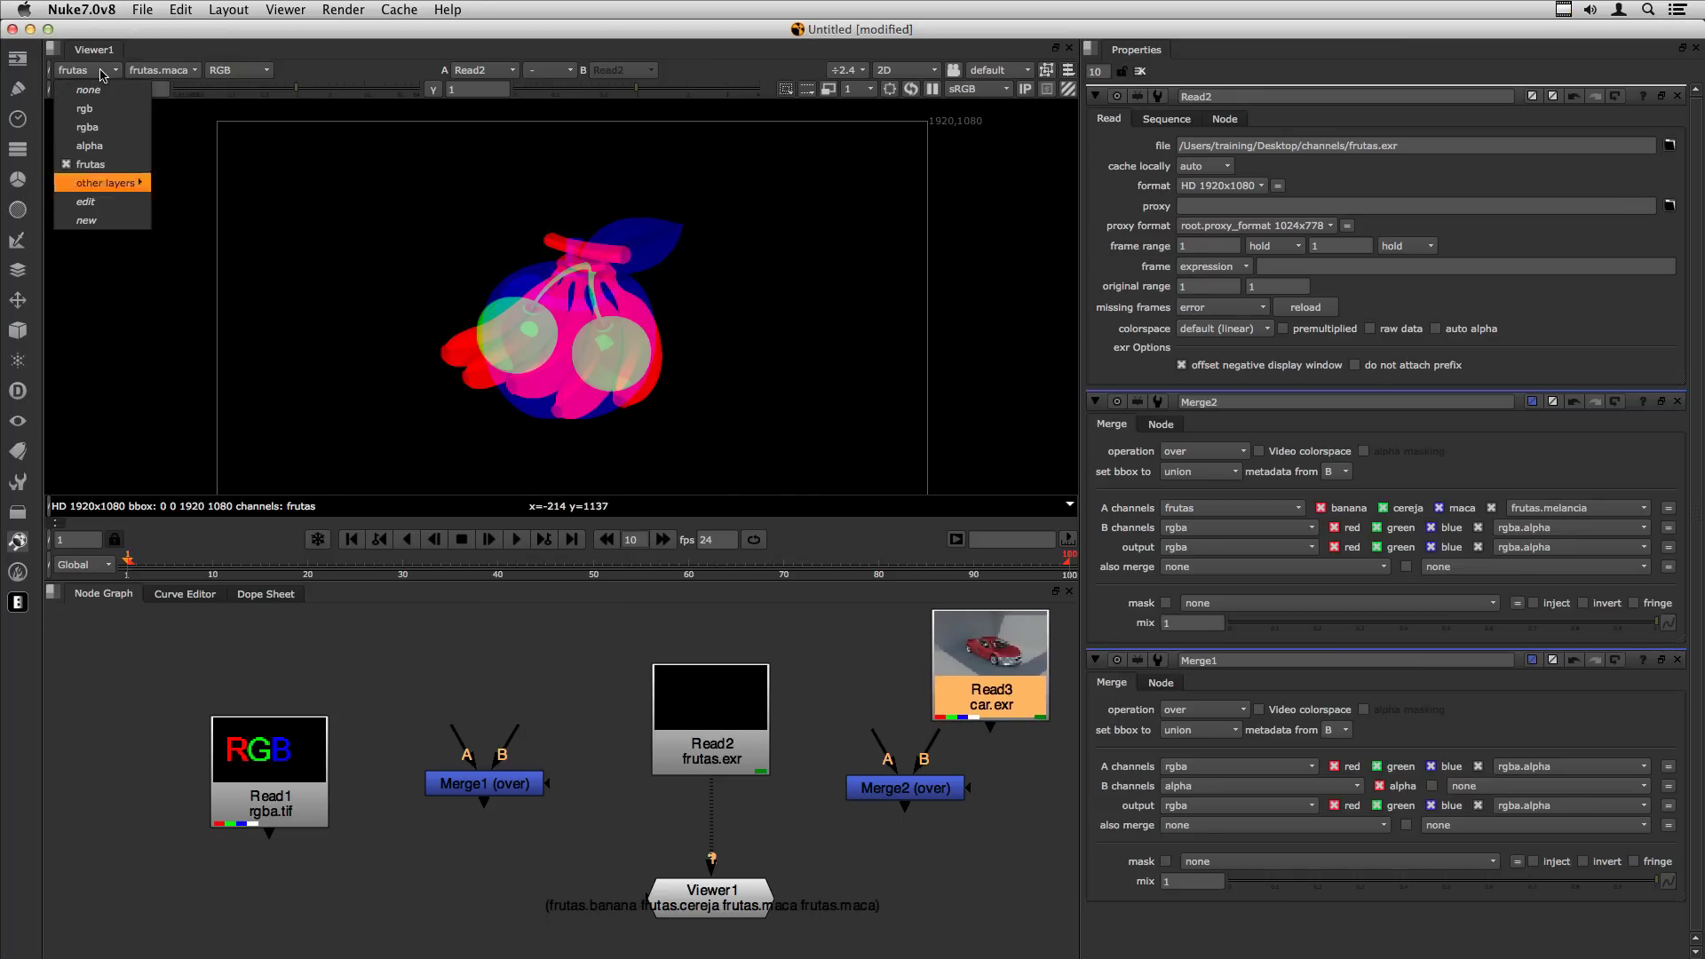
{"action": "mouse_move", "coordinate": [104, 183]}
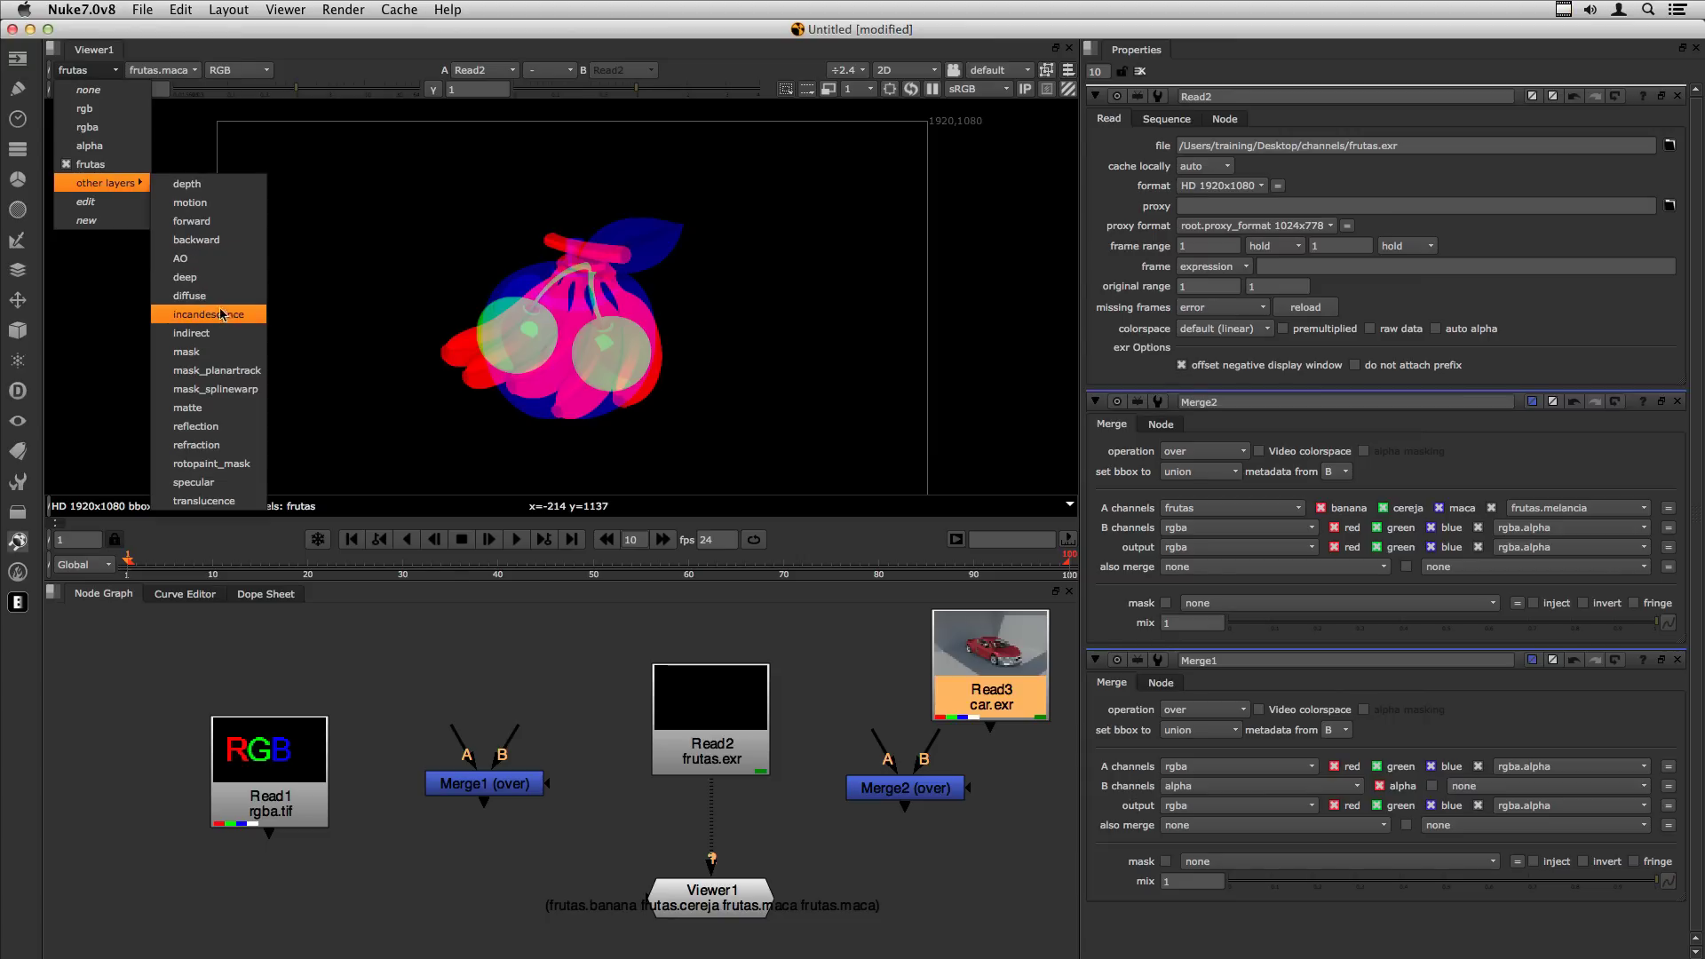
{"action": "left_click", "coordinate": [828, 649]}
Move the car.exr Read node a bit lower and farther from the second Merge node.
{"action": "left_click_drag", "start_coordinate": [1023, 686], "coordinate": [909, 718]}
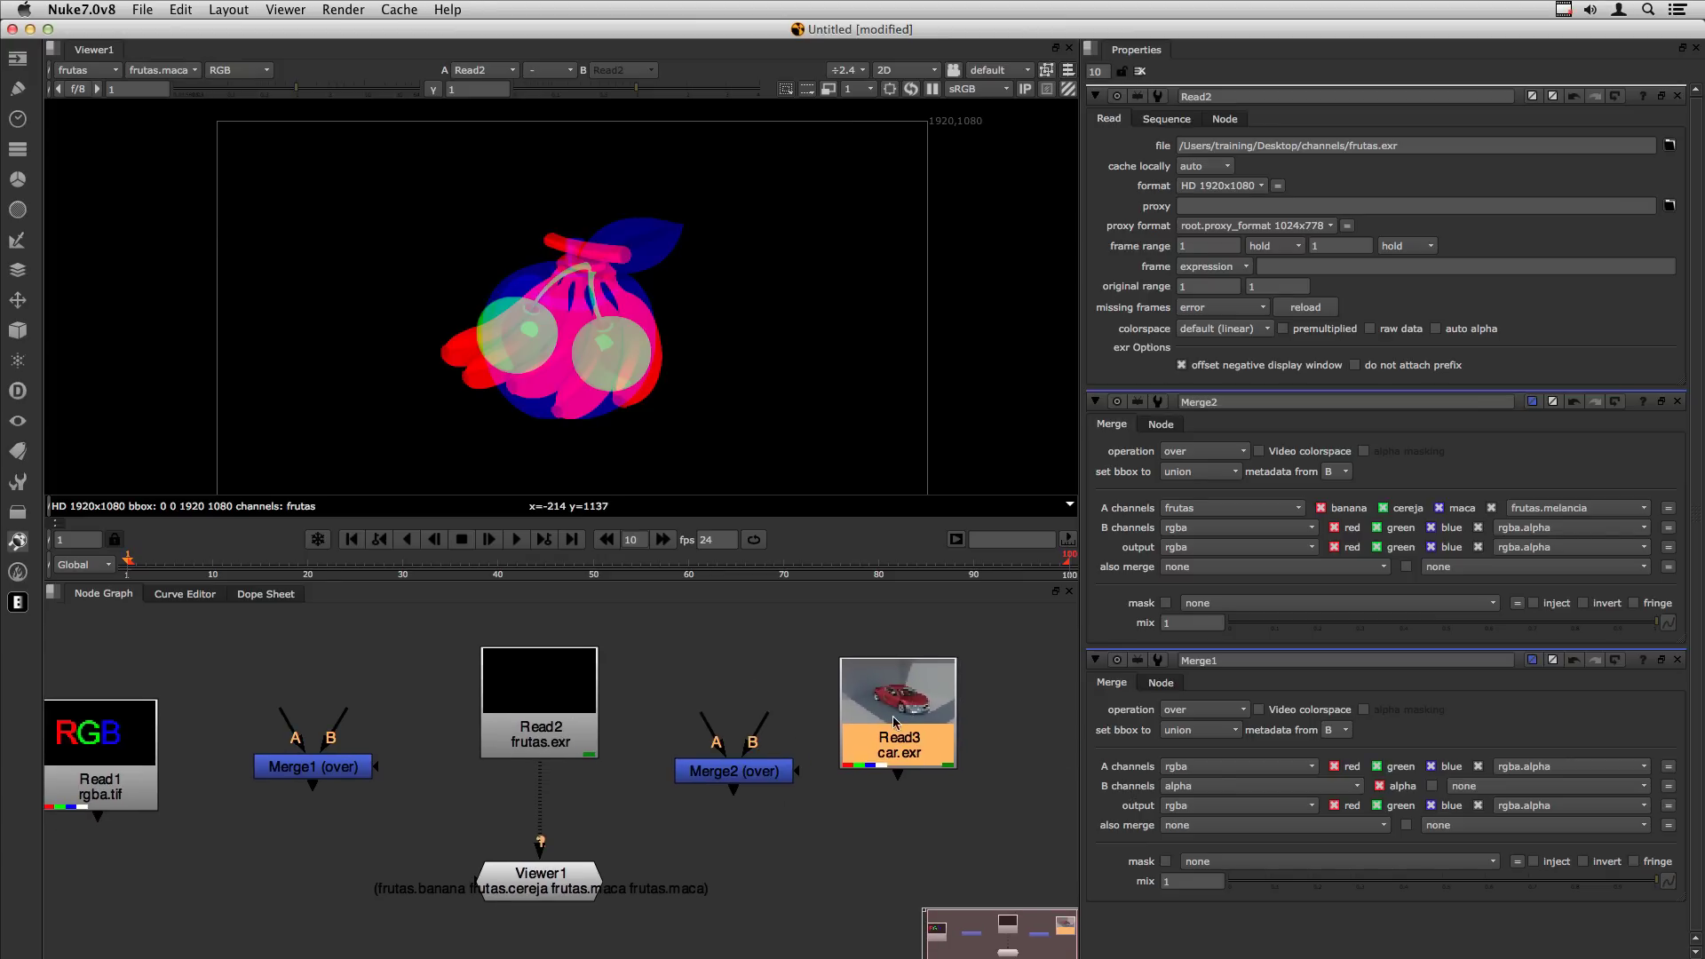
{"action": "left_click", "coordinate": [832, 692]}
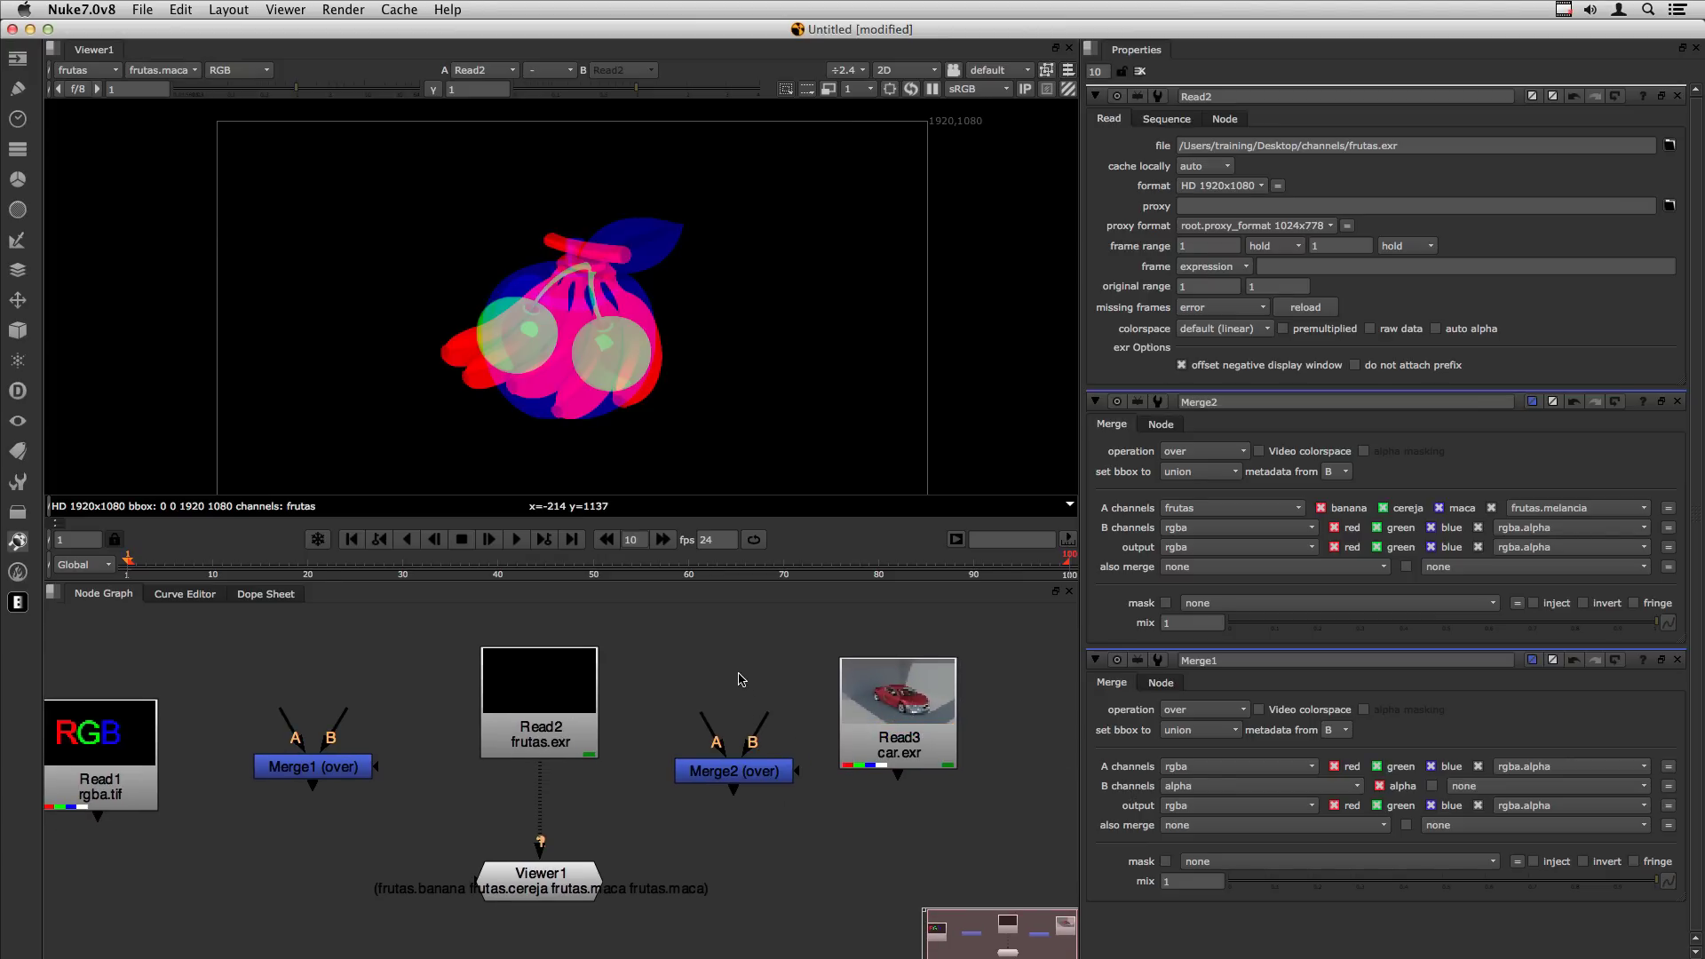
Start a new layer named FRUTAS2 from the viewer and fill its channel names with the automatic rgba set.
{"action": "left_click", "coordinate": [82, 71]}
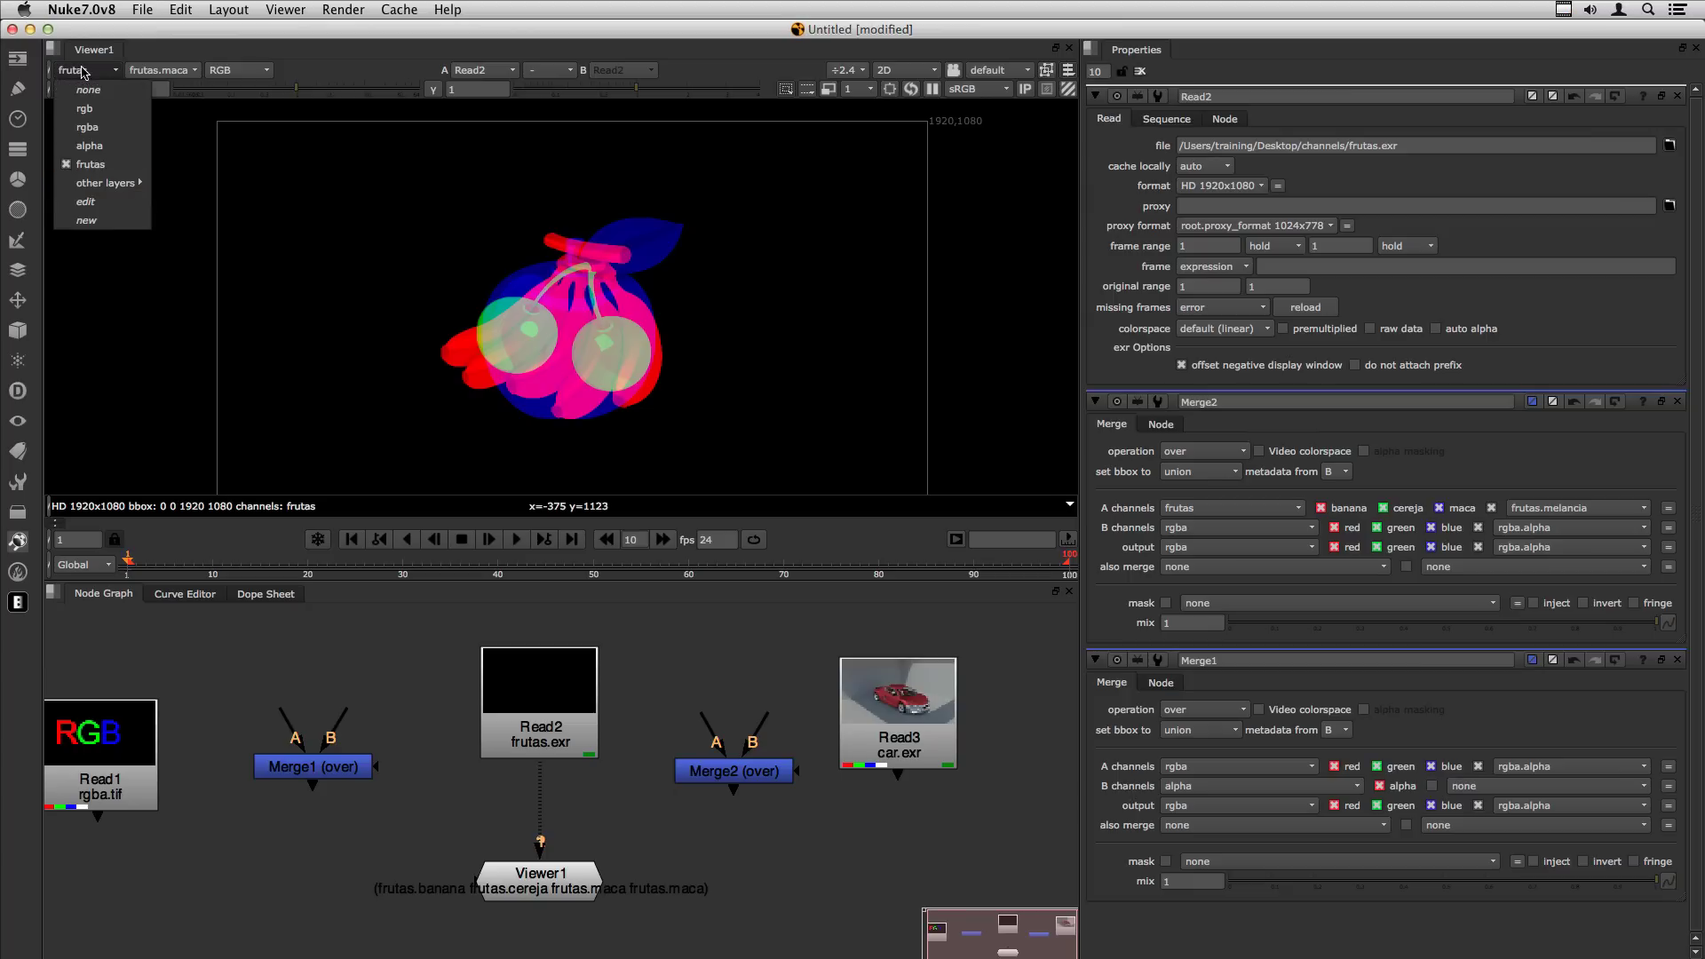
{"action": "left_click", "coordinate": [92, 220]}
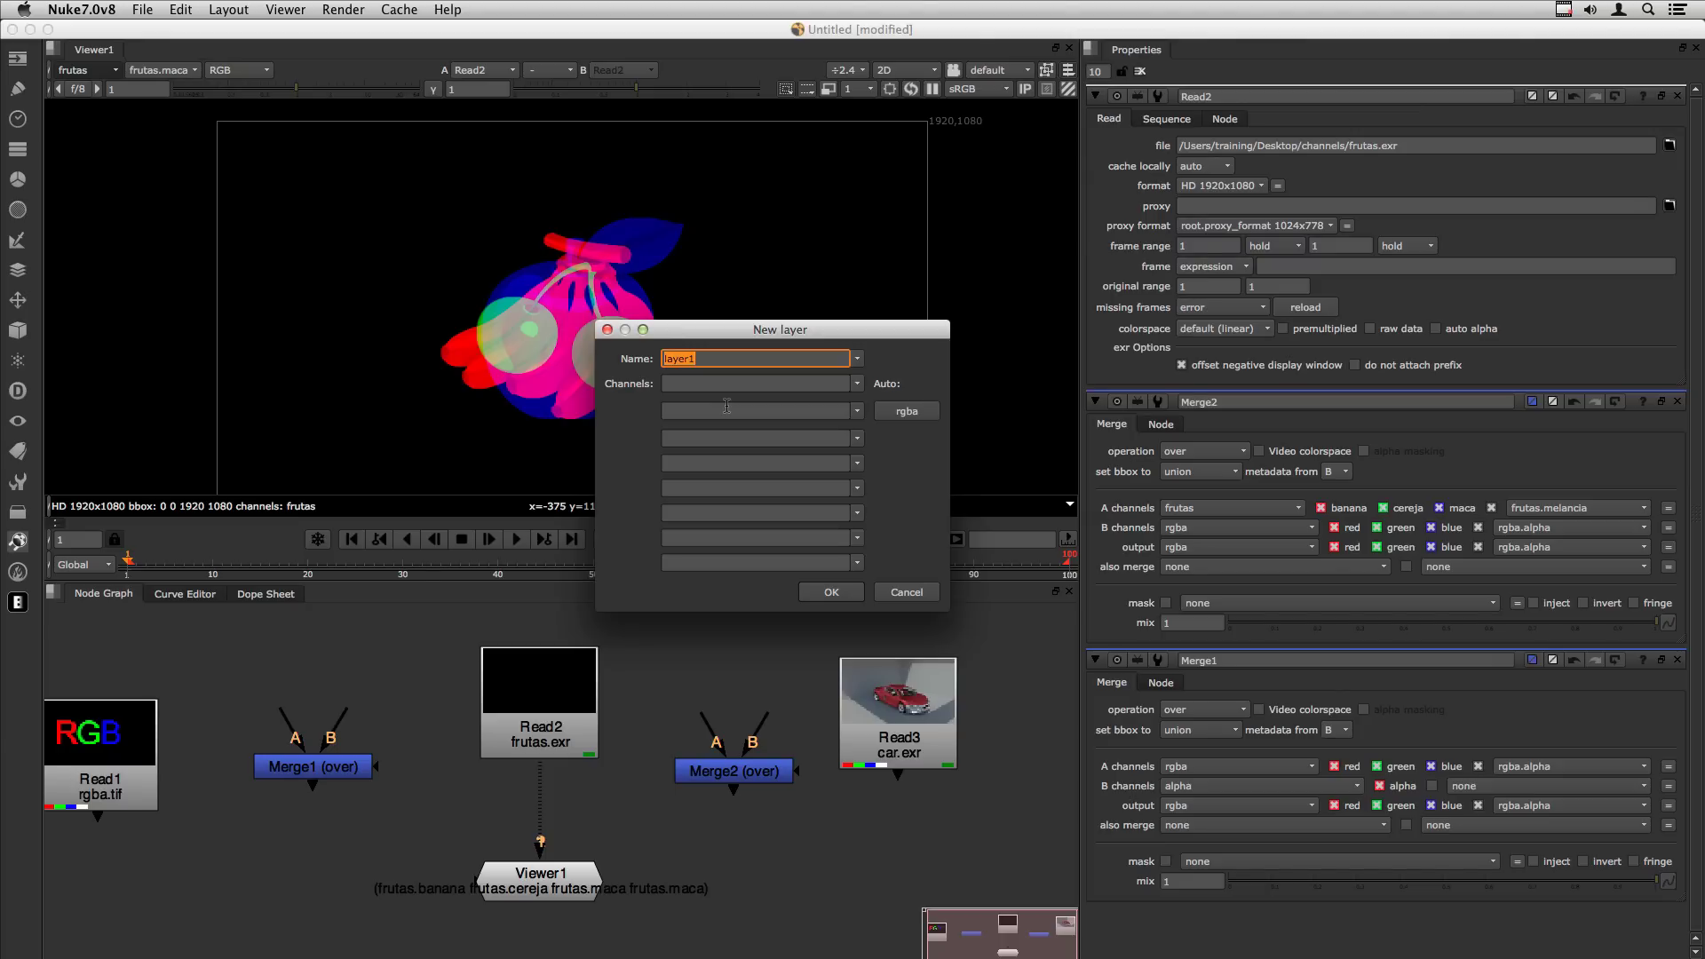
{"action": "type", "text": "FRUTAS2"}
{"action": "key", "text": "Tab"}
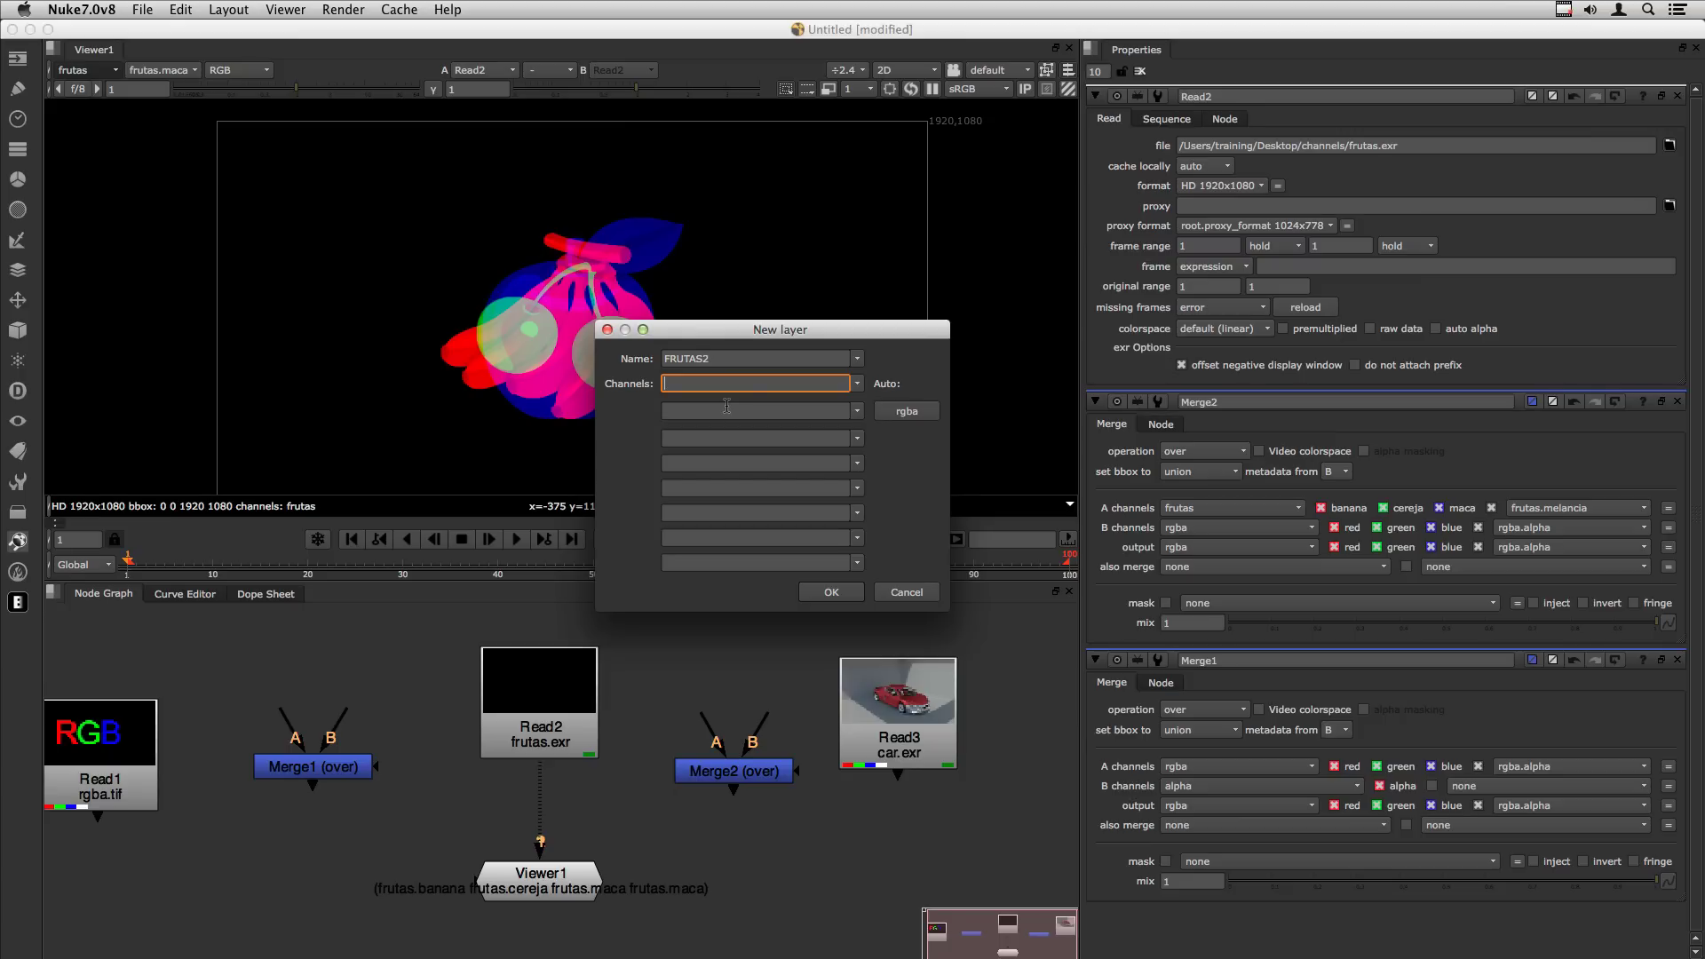
{"action": "left_click", "coordinate": [904, 414]}
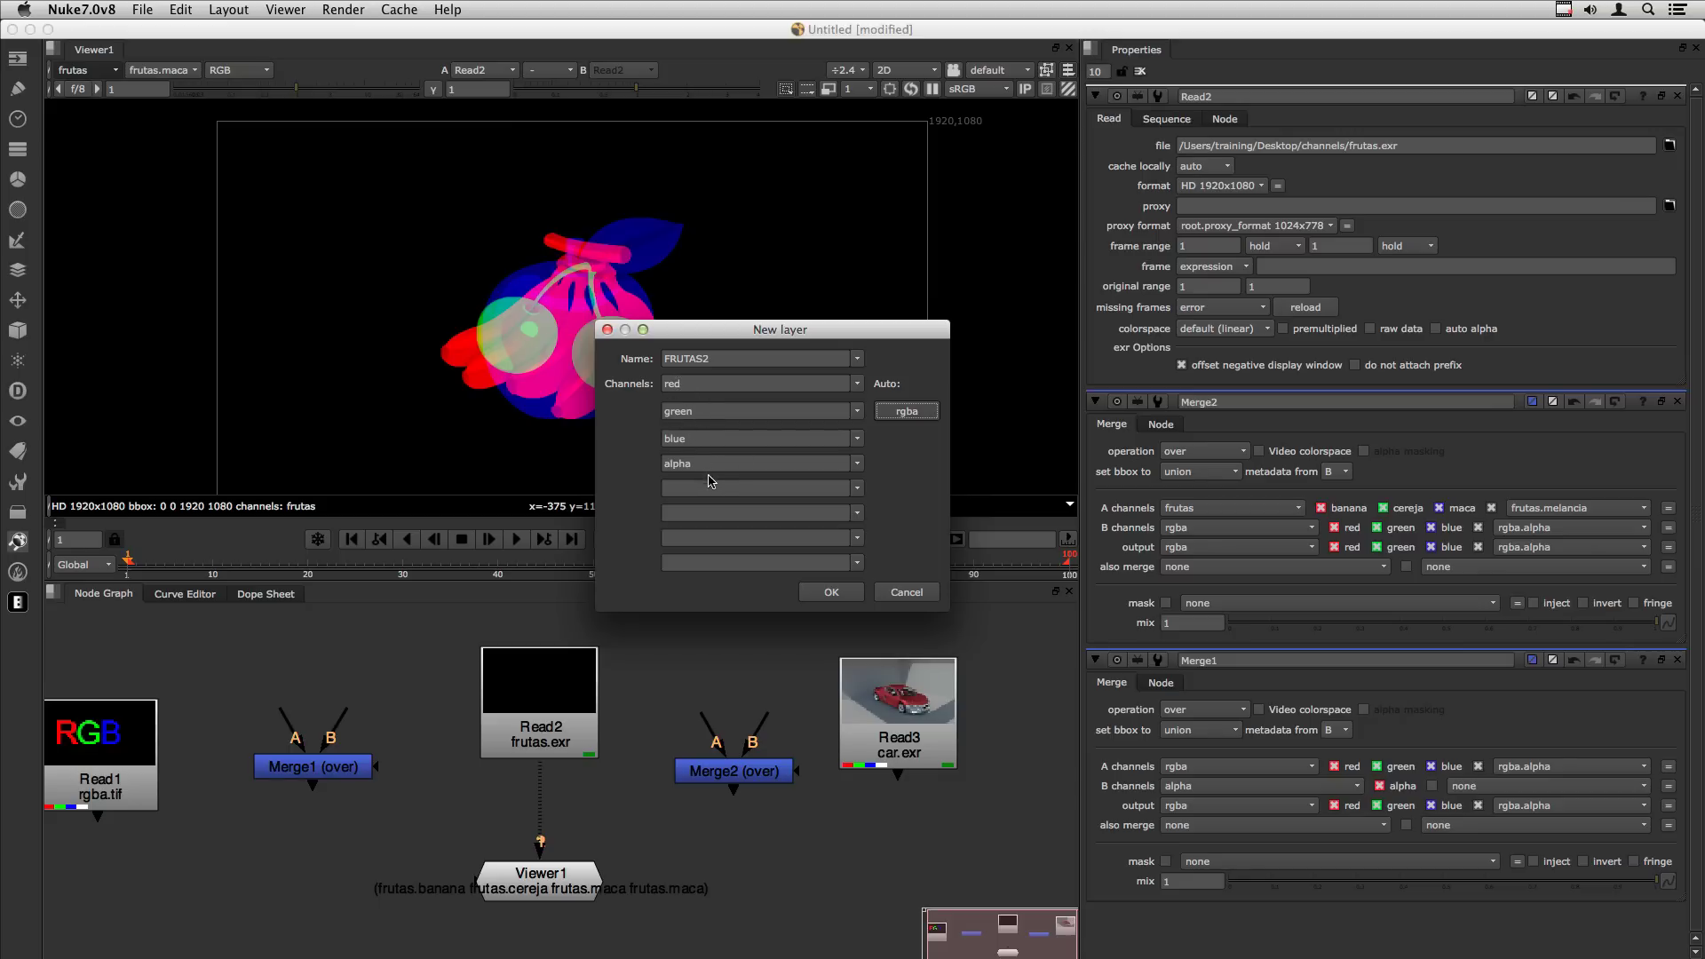
Rename the four channels of the new layer to abacaxi, uva, pera and laranja.
{"action": "left_click", "coordinate": [717, 385]}
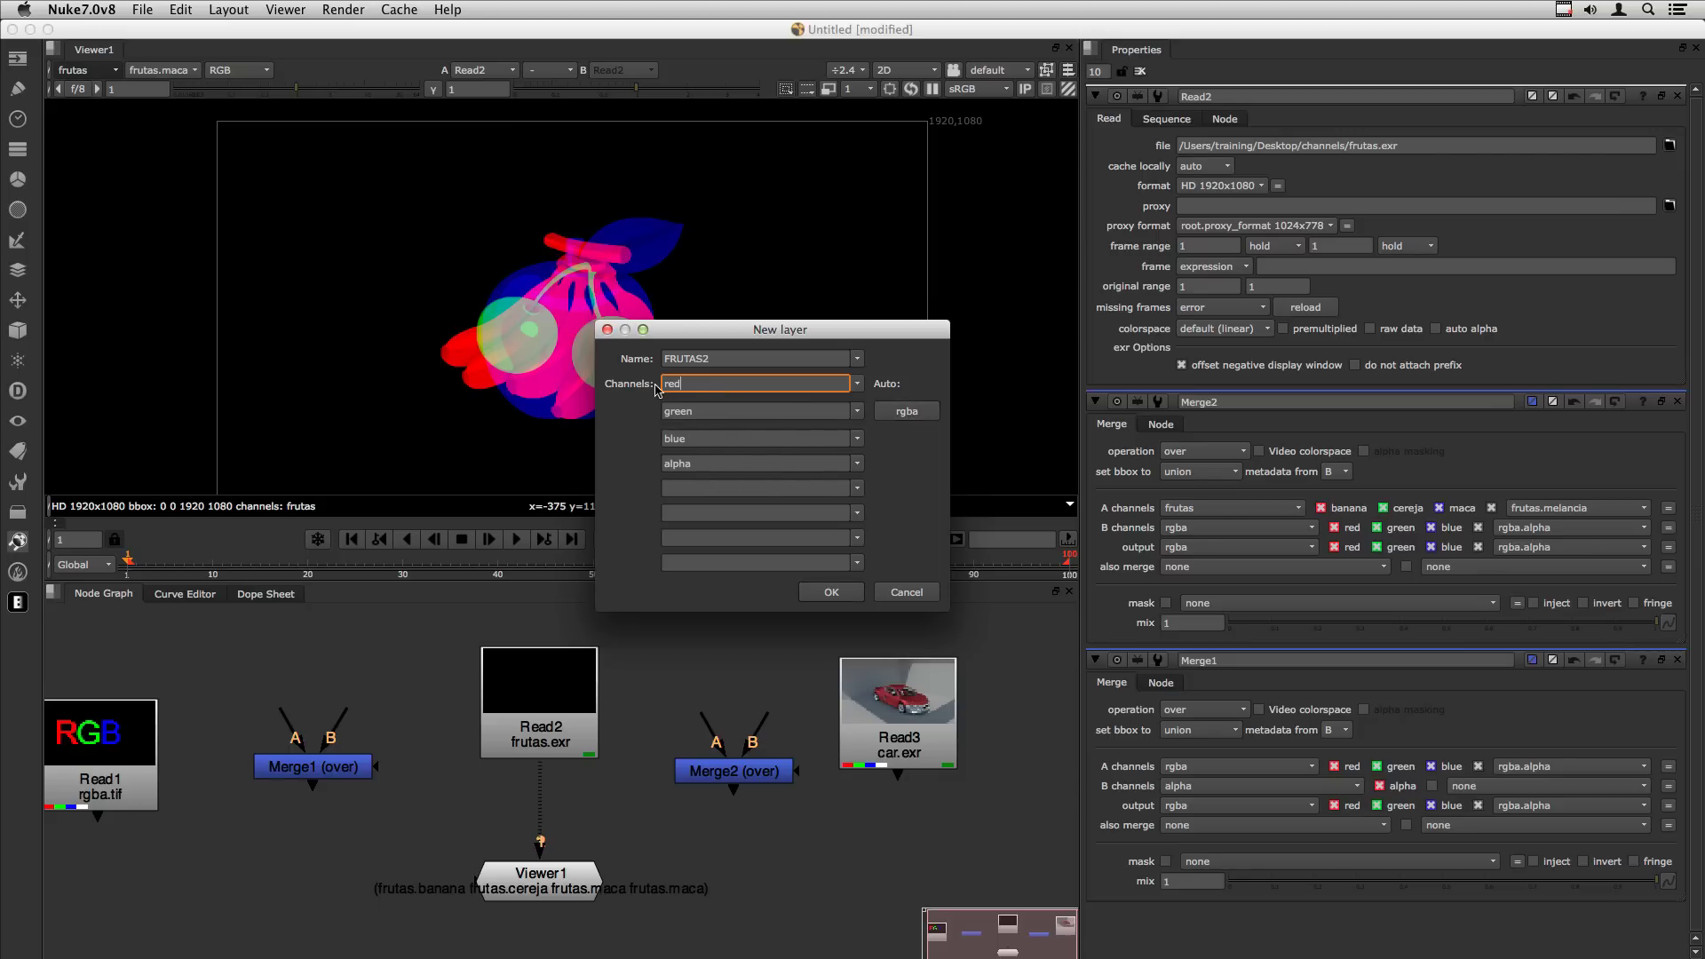
{"action": "left_click_drag", "start_coordinate": [704, 386], "coordinate": [607, 383]}
{"action": "type", "text": "abacaxi"}
{"action": "key", "text": "Tab"}
{"action": "type", "text": "uv"}
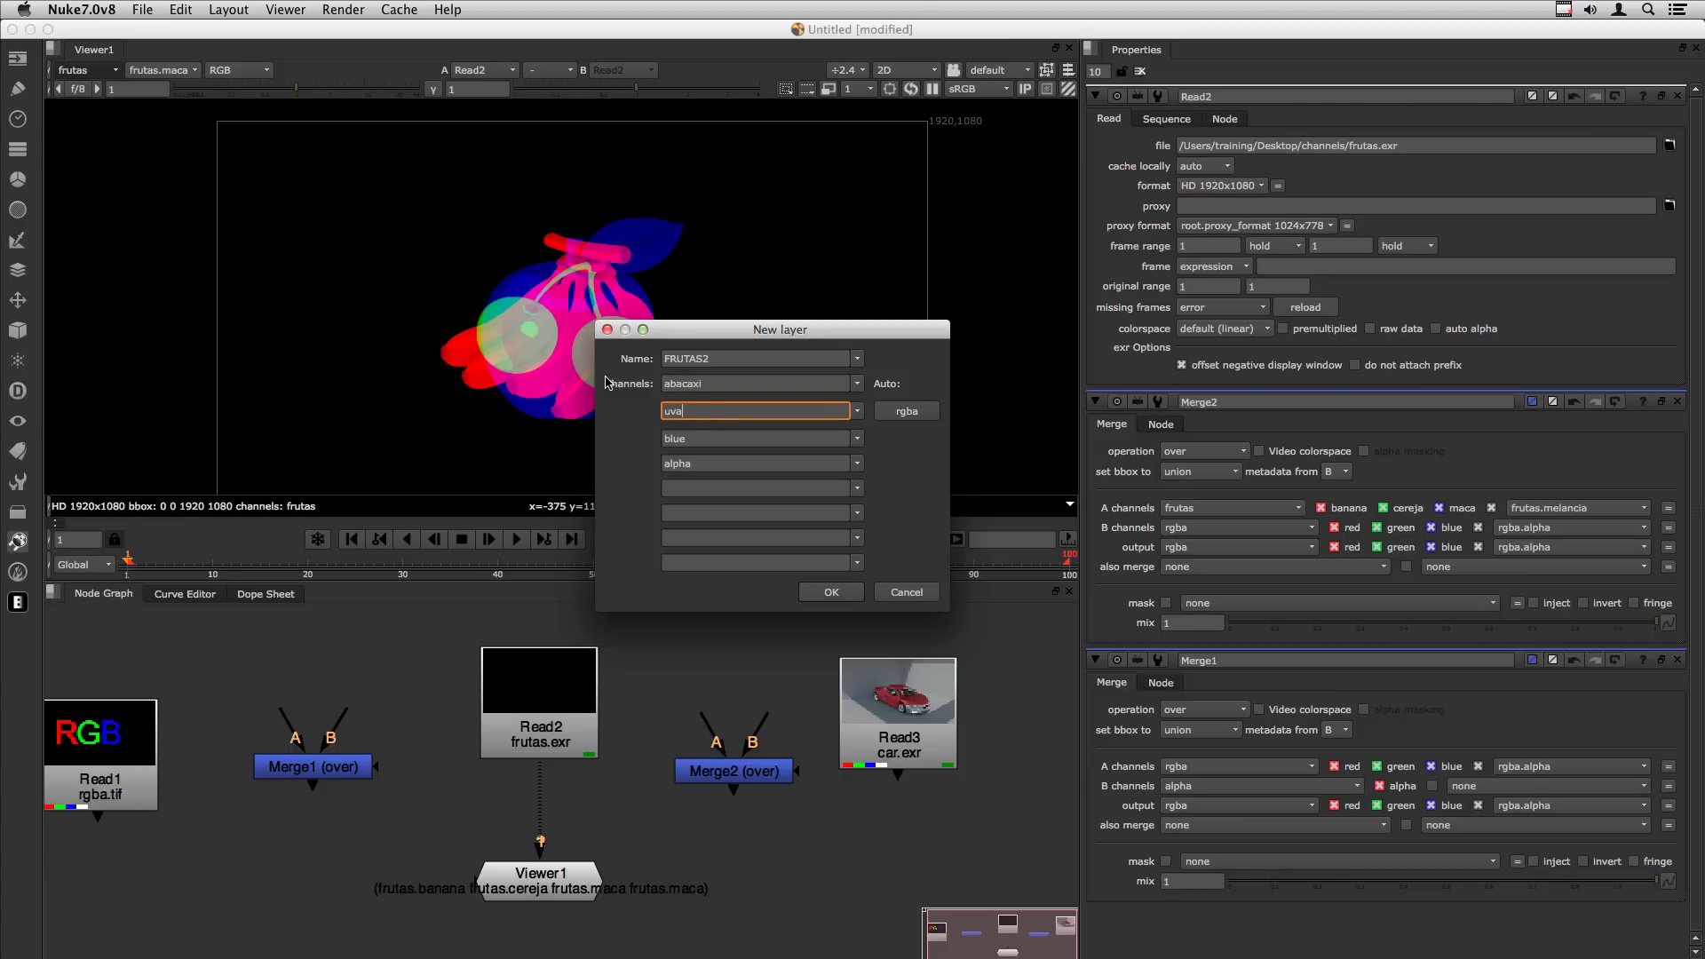
{"action": "key", "text": "Tab"}
{"action": "type", "text": "pera"}
{"action": "key", "text": "Tab"}
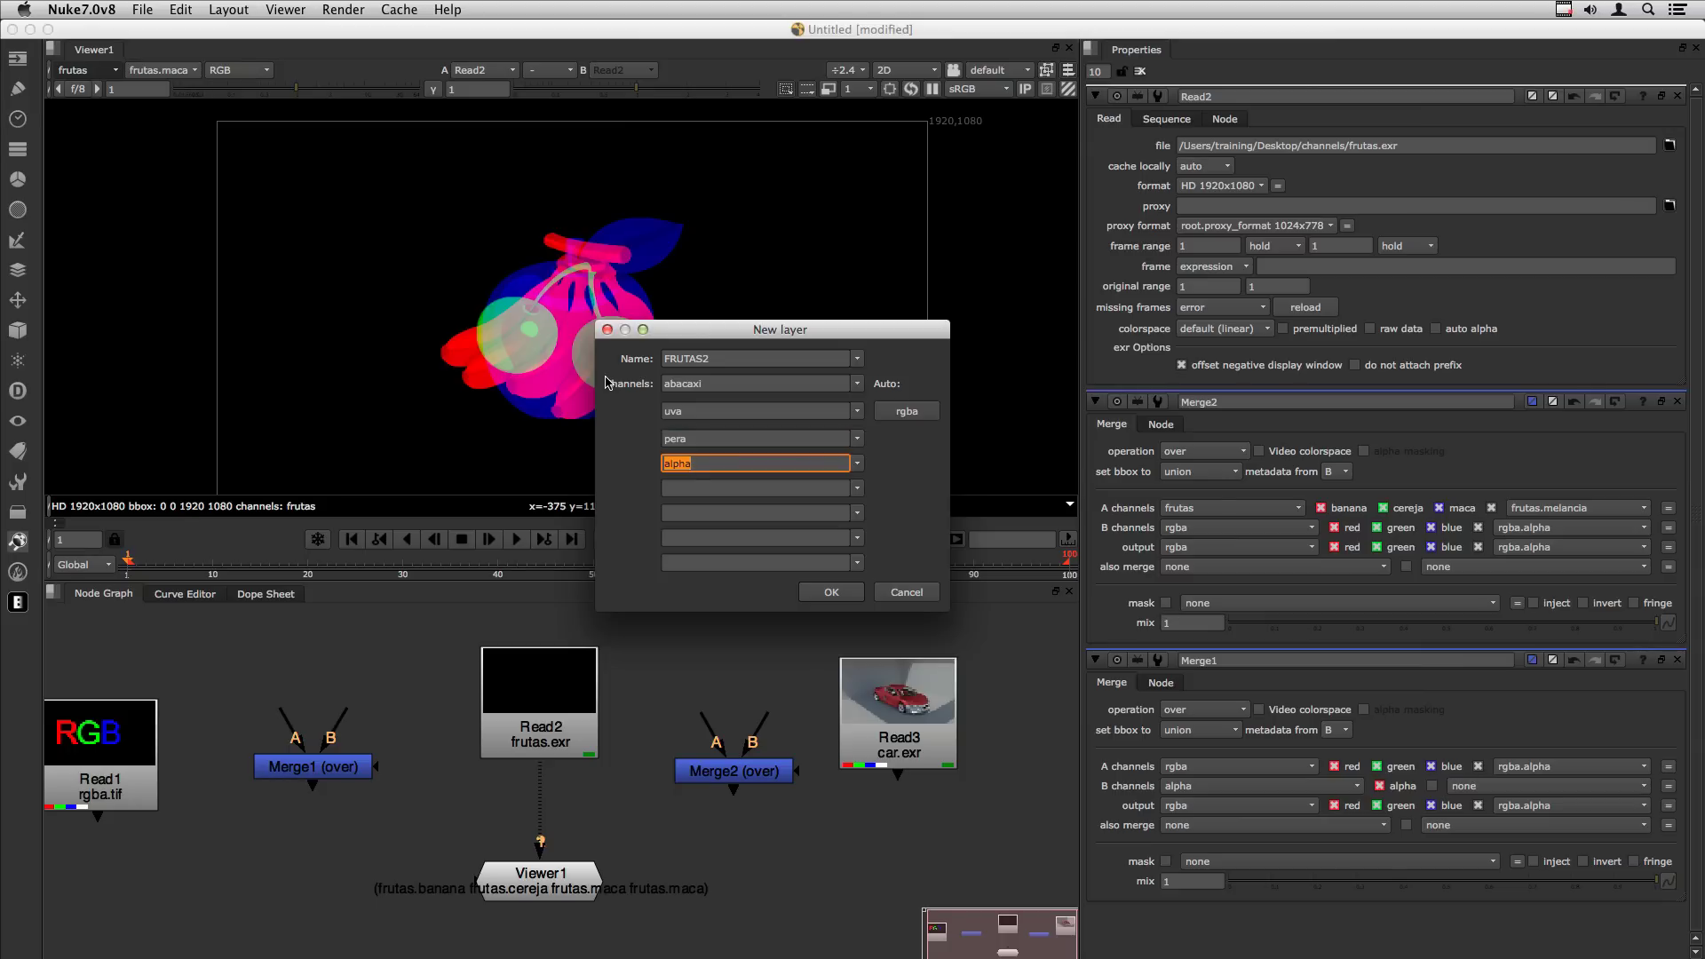
{"action": "type", "text": "laranja"}
{"action": "key", "text": "Tab"}
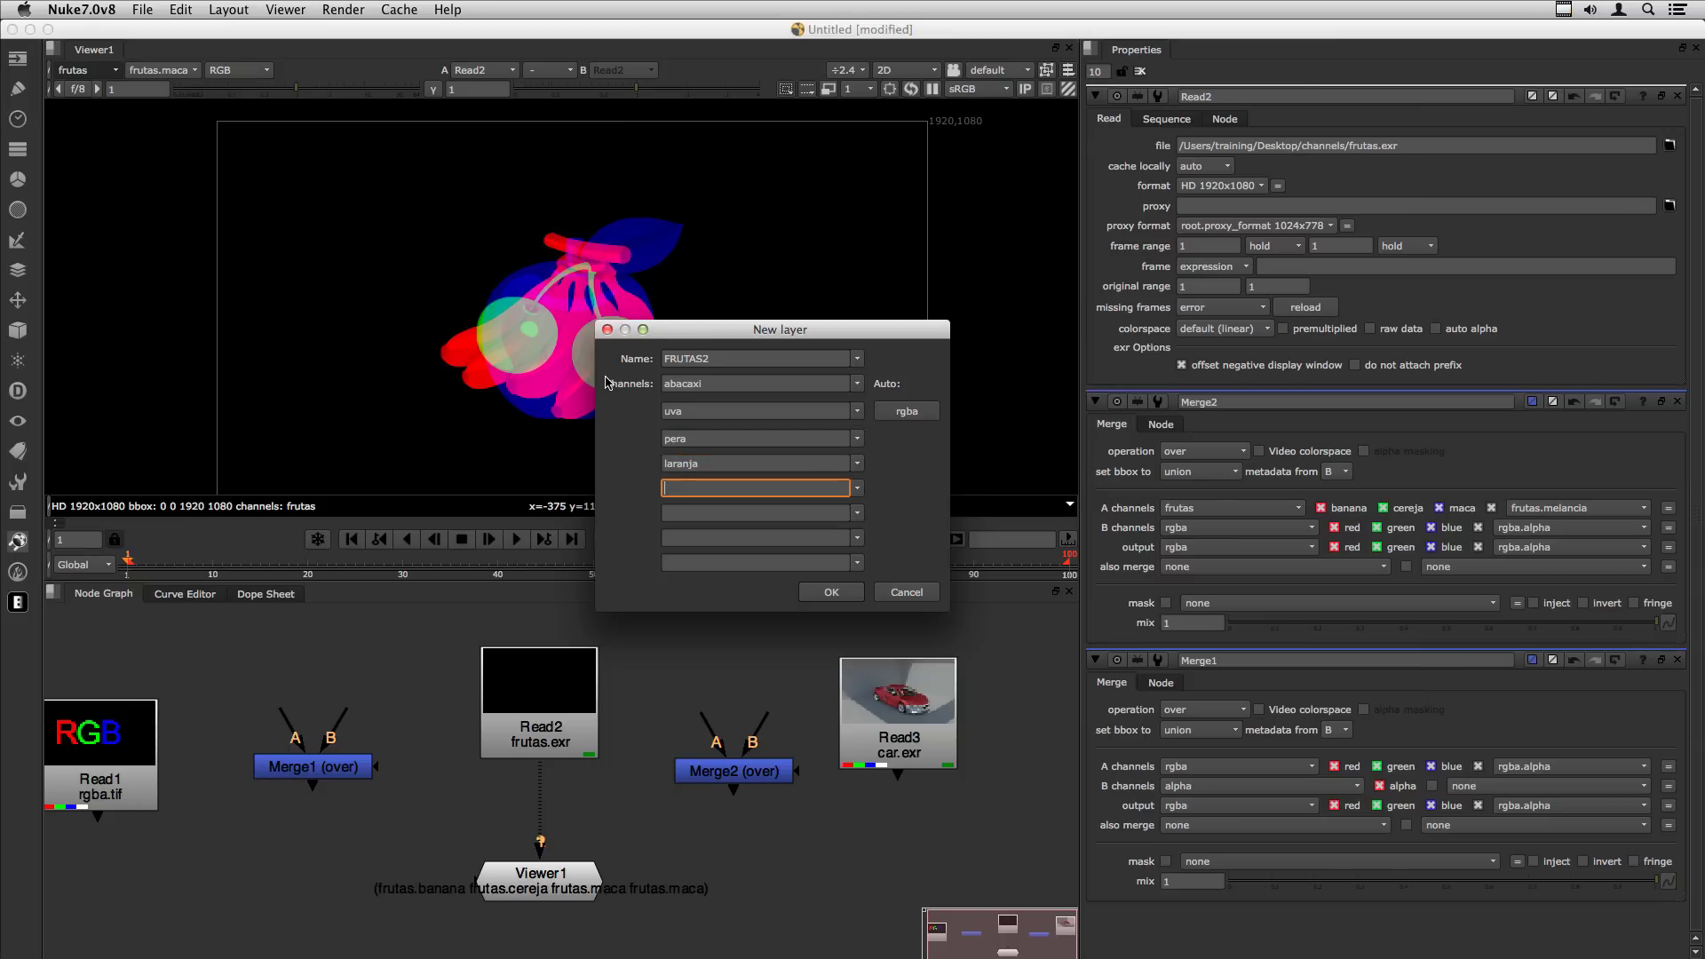
Add a fifth channel named maca and create the FRUTAS2 layer.
{"action": "double_click", "coordinate": [704, 394]}
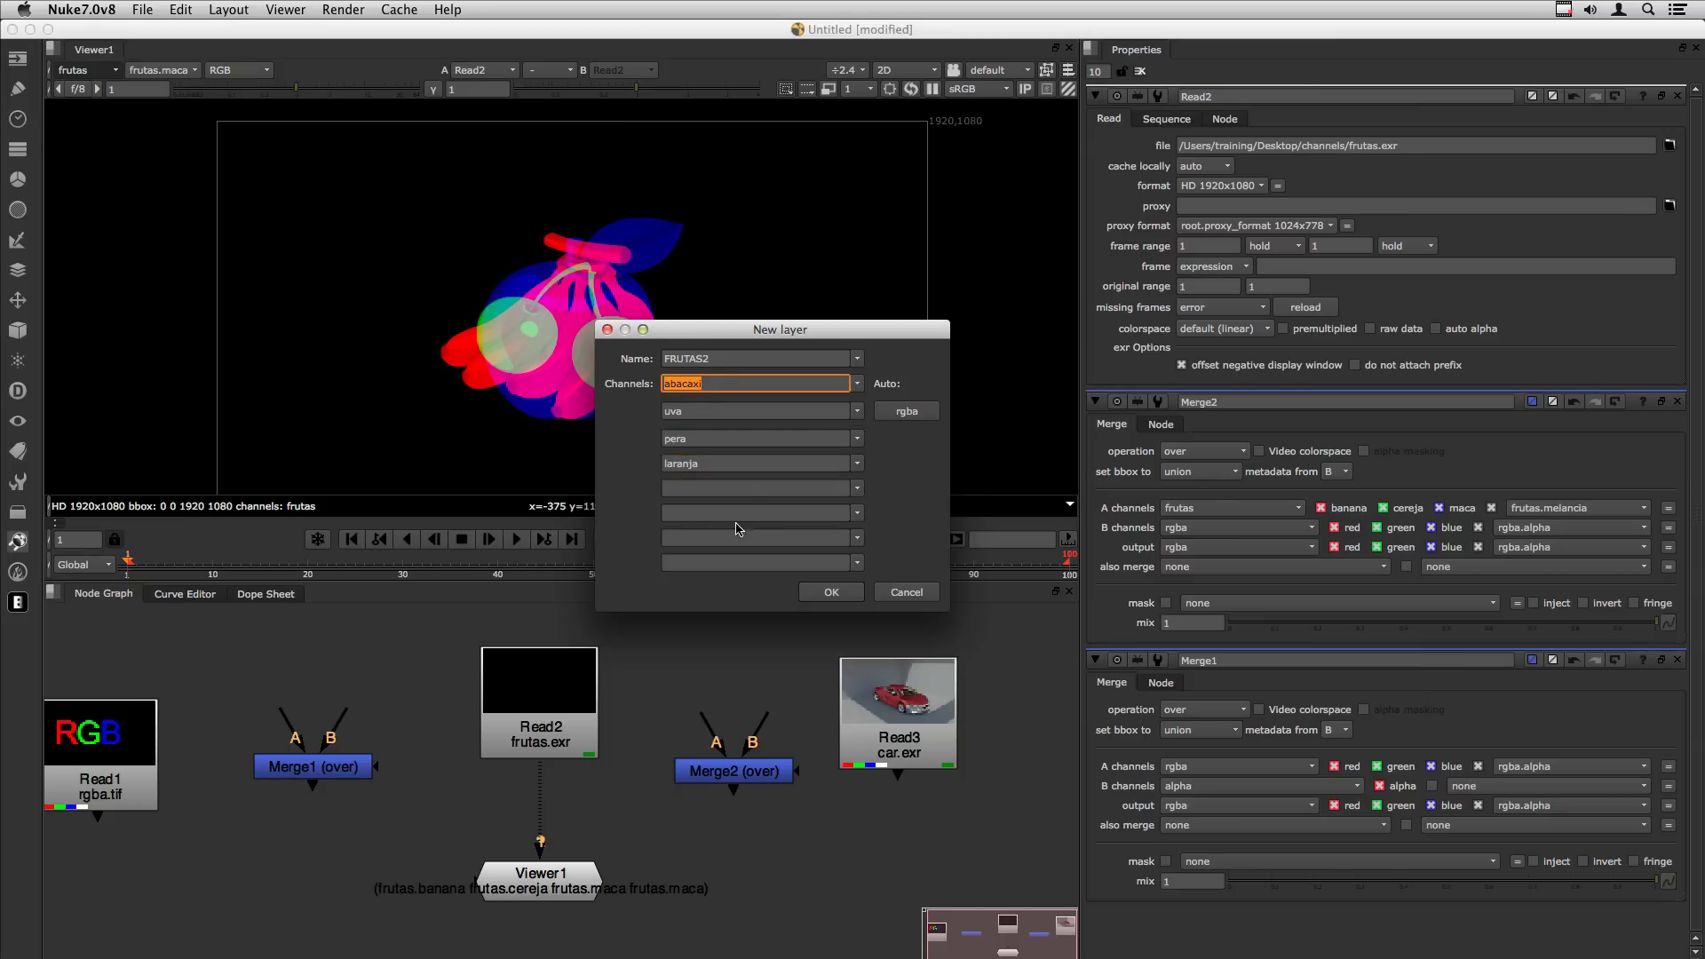
{"action": "left_click", "coordinate": [733, 490]}
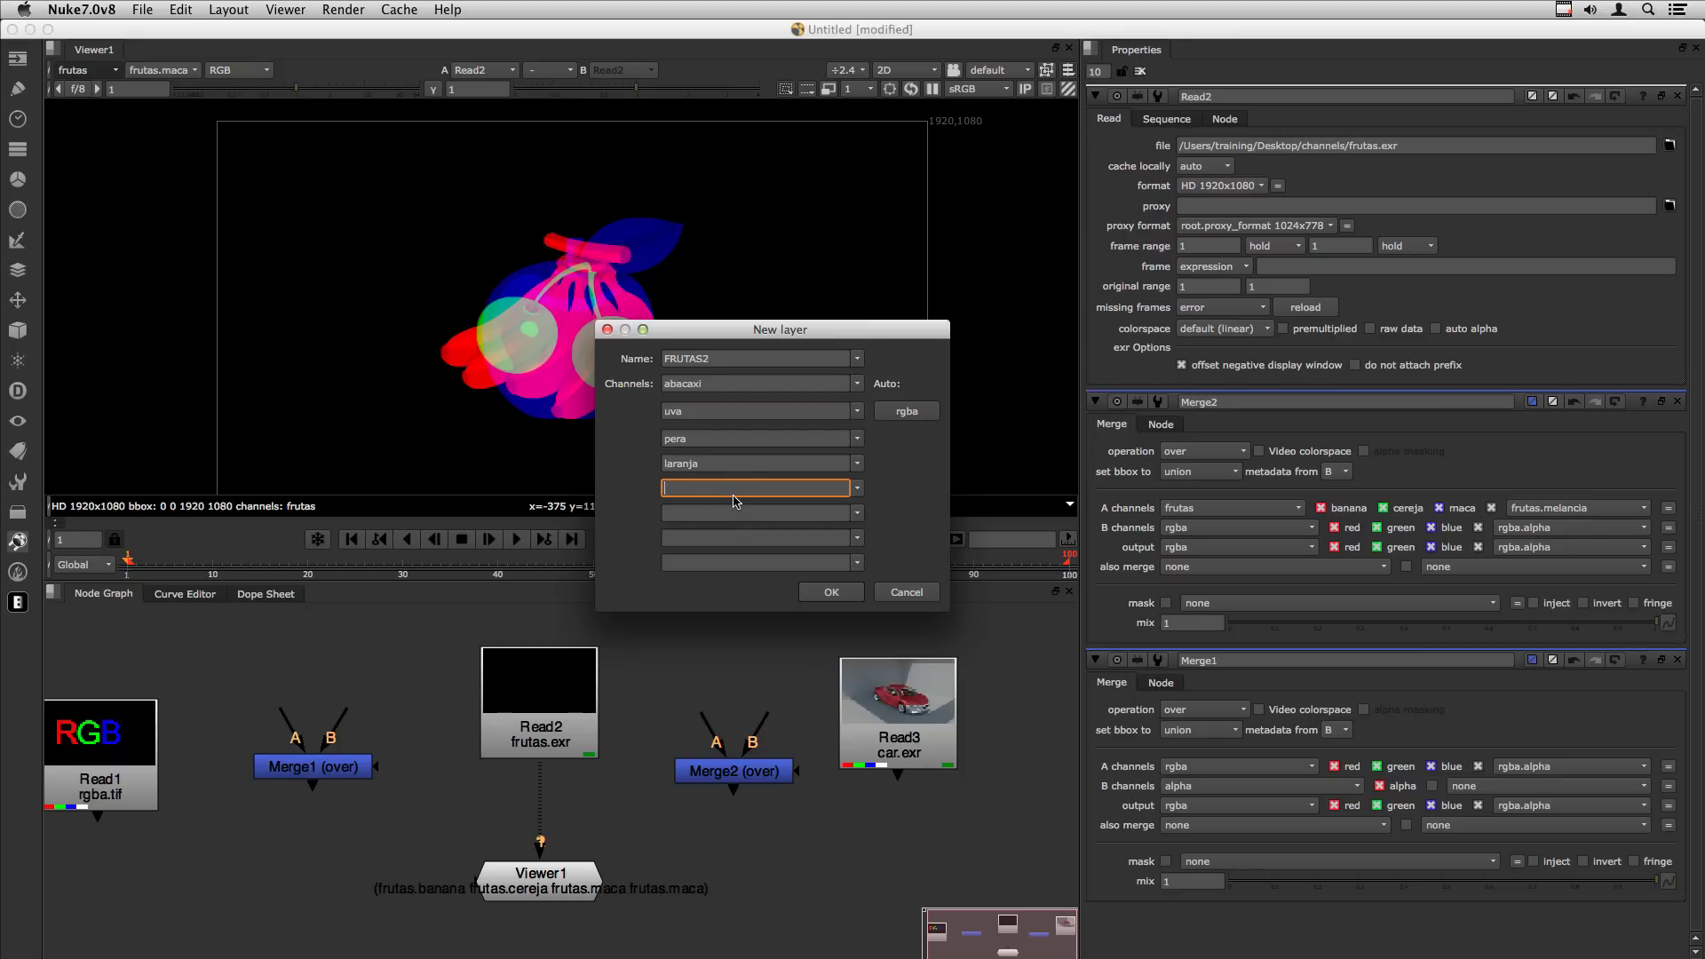
{"action": "type", "text": "maca"}
{"action": "left_click", "coordinate": [848, 593]}
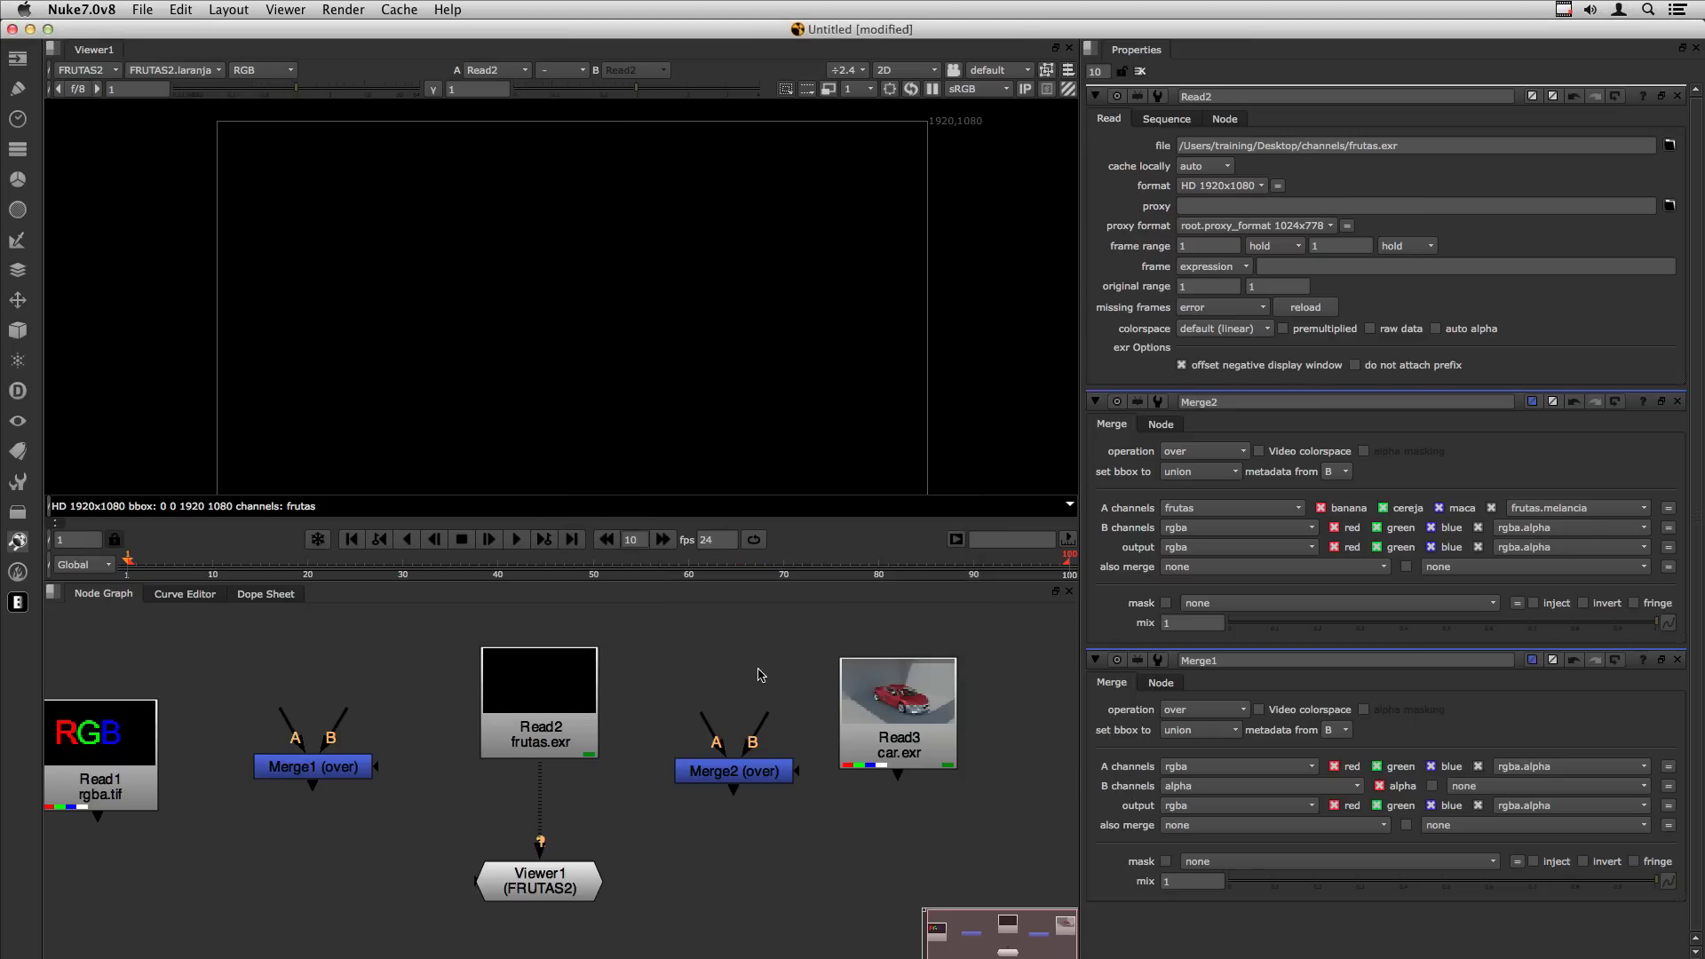
Check the viewer's layer and alpha channel lists for the new FRUTAS2 entries.
{"action": "left_click", "coordinate": [88, 71]}
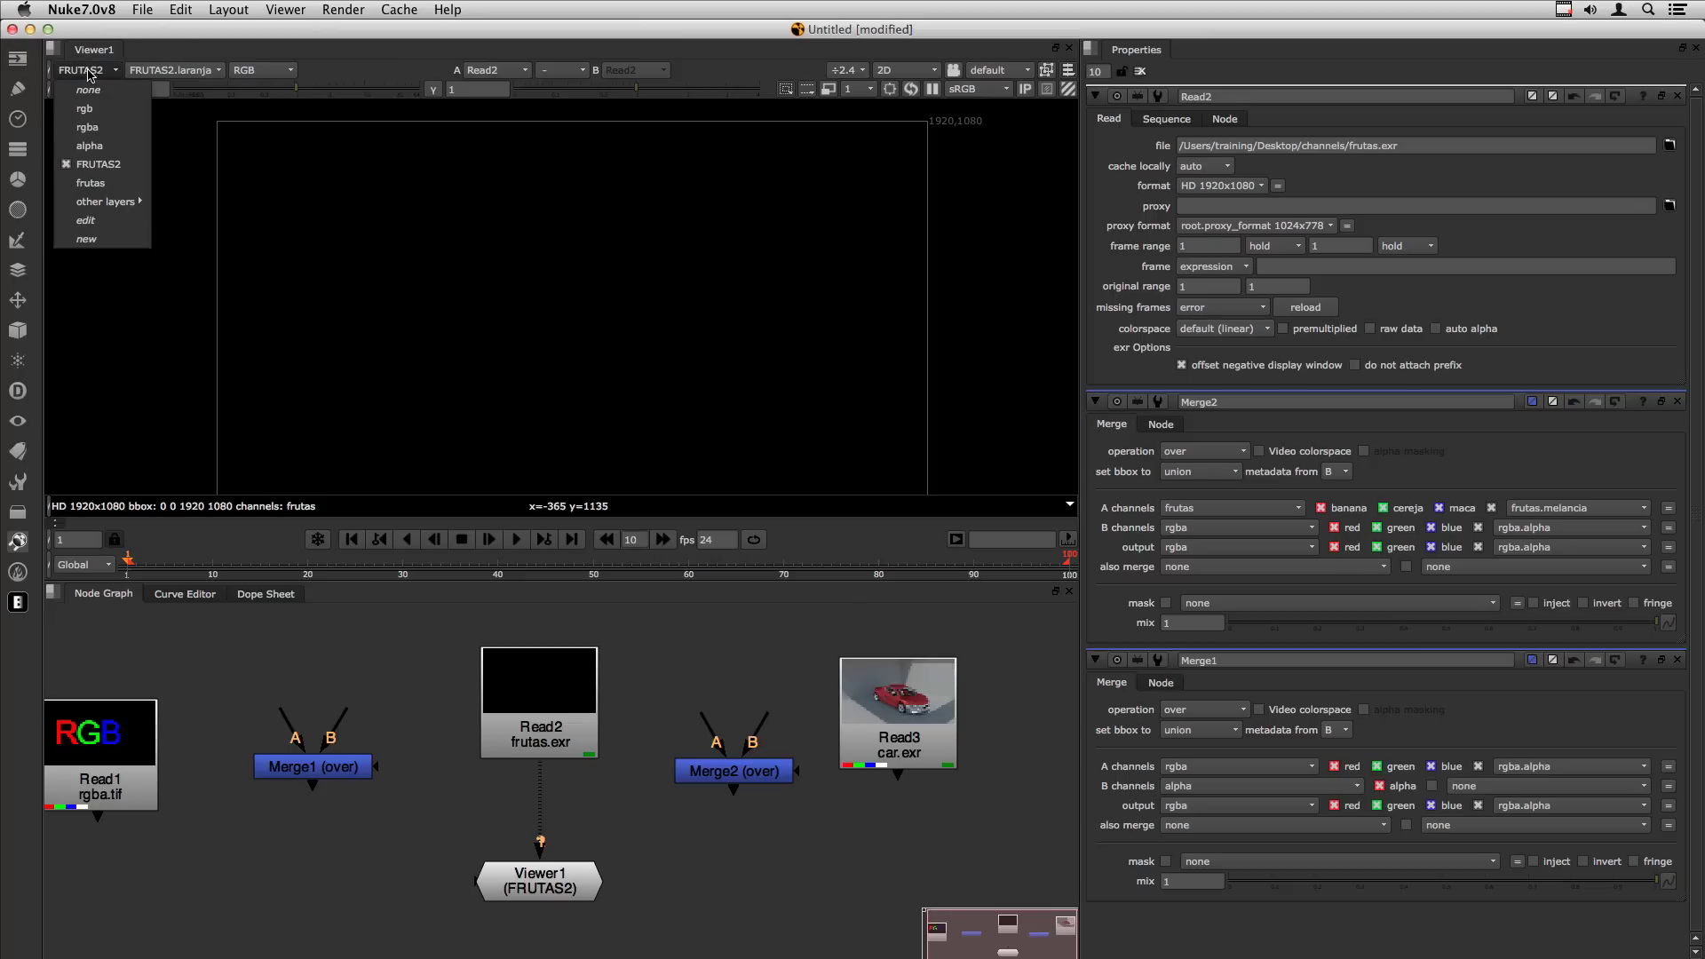
{"action": "left_click", "coordinate": [164, 73]}
{"action": "left_click", "coordinate": [189, 73]}
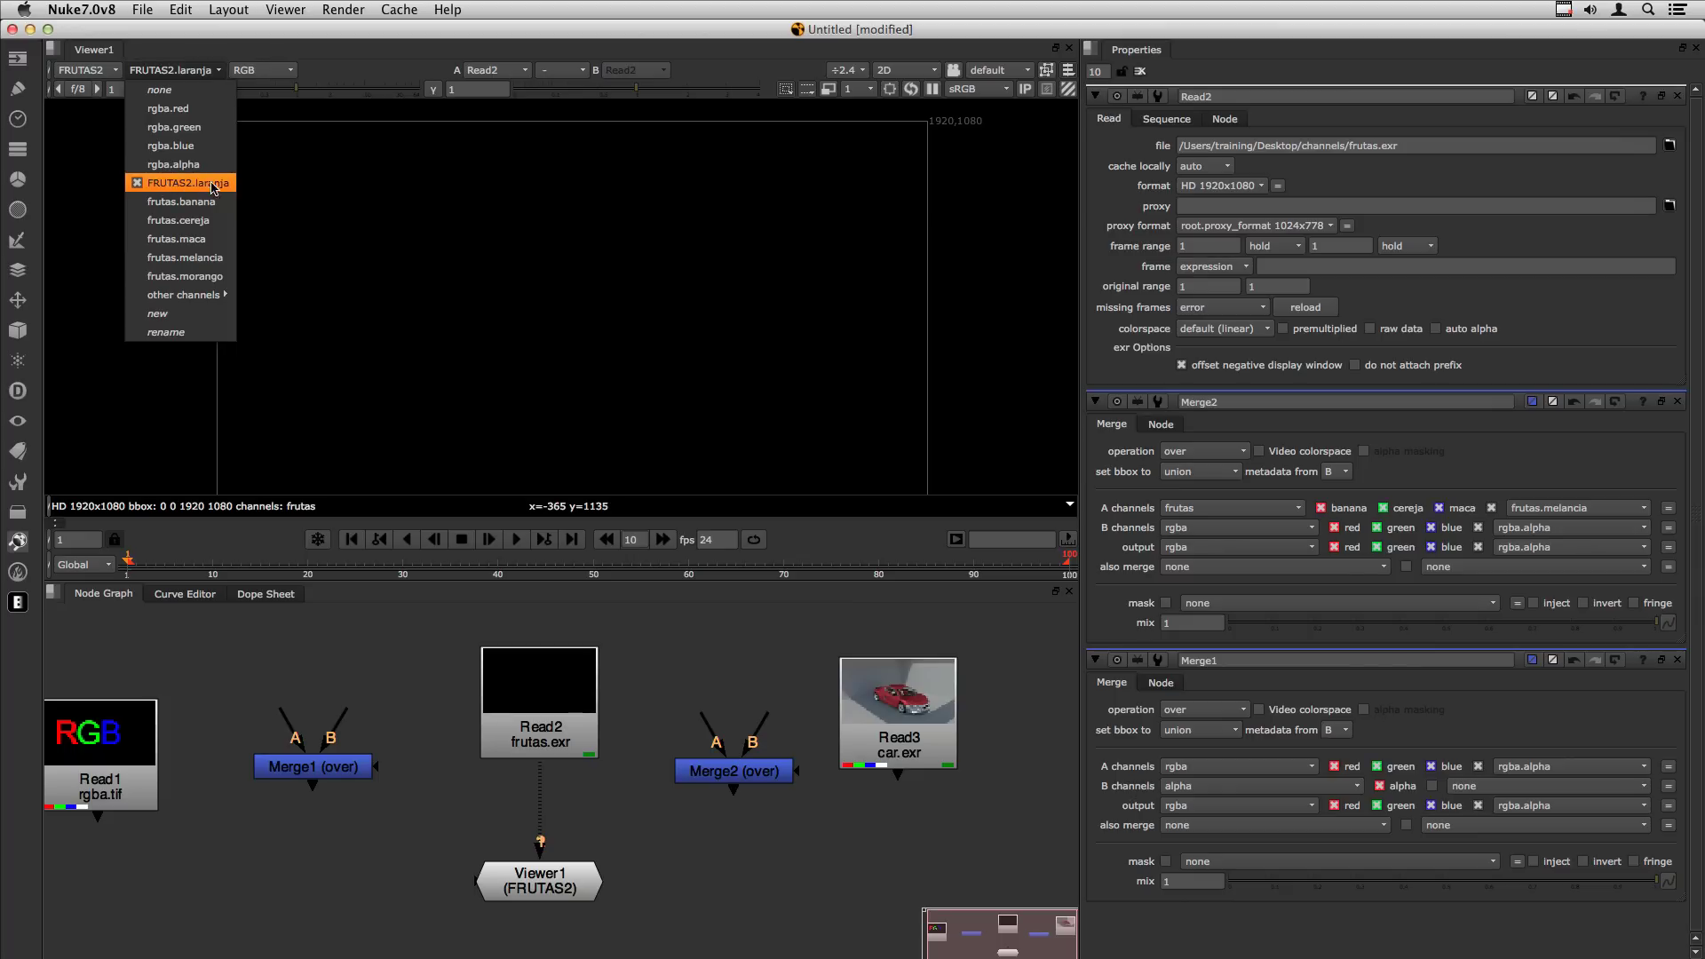
{"action": "left_click", "coordinate": [192, 71]}
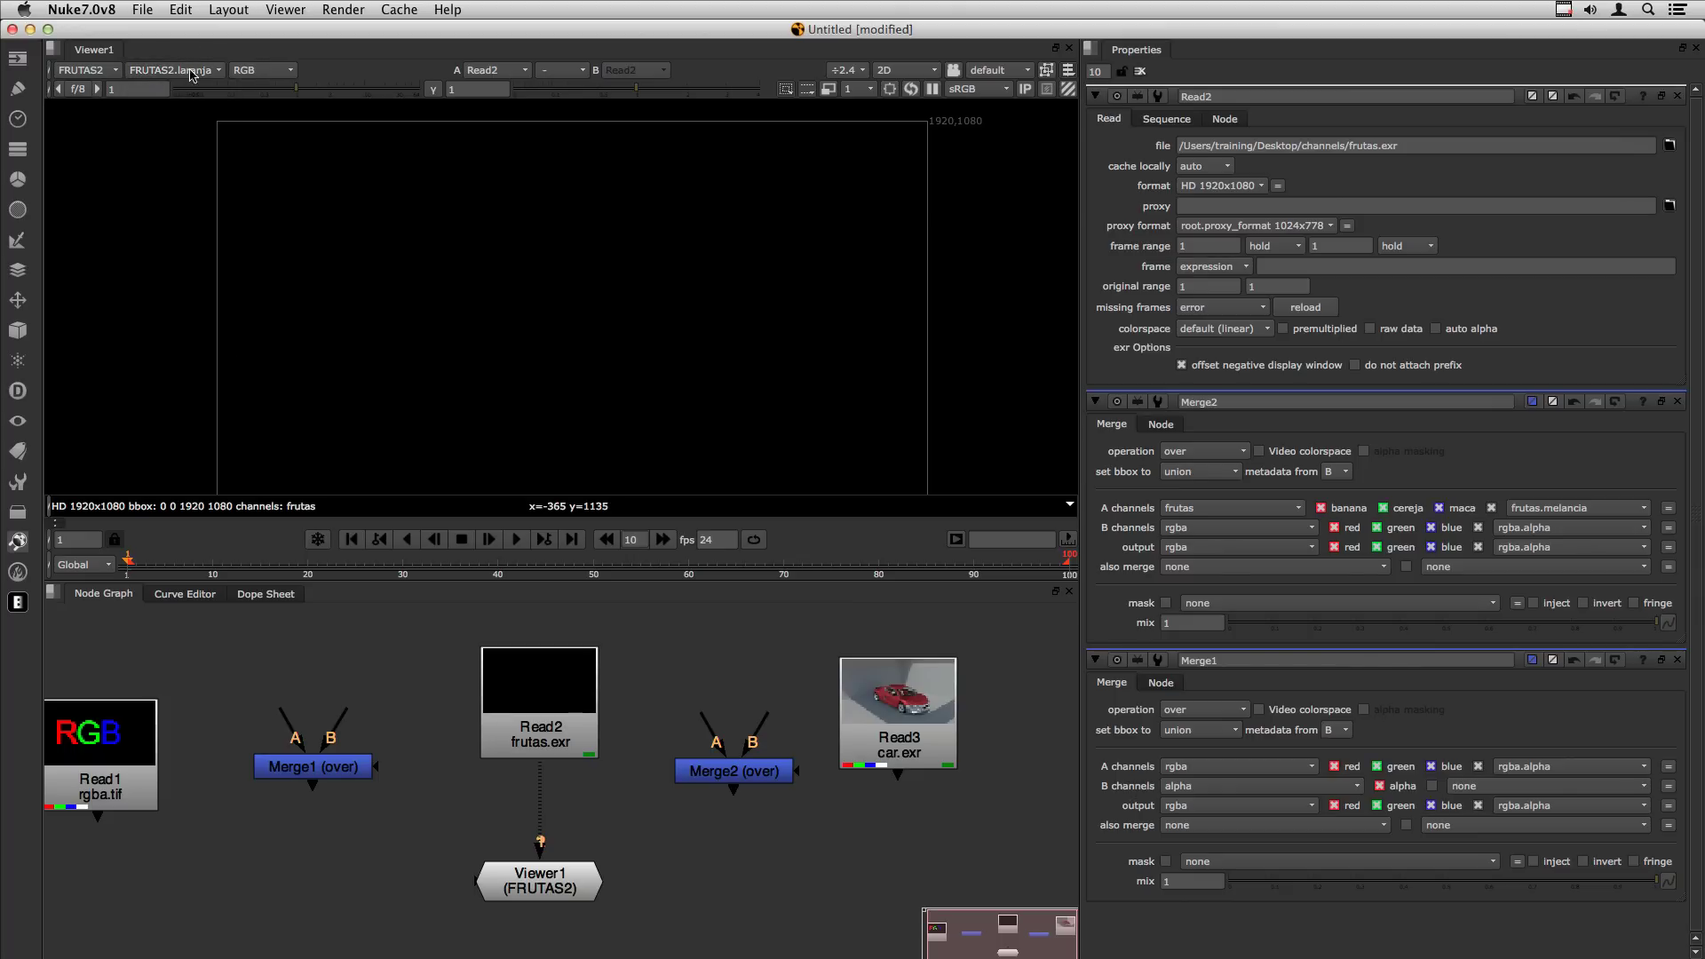
Open the FRUTAS2 layer for editing to review its channels, and close it without changes.
{"action": "left_click", "coordinate": [98, 71]}
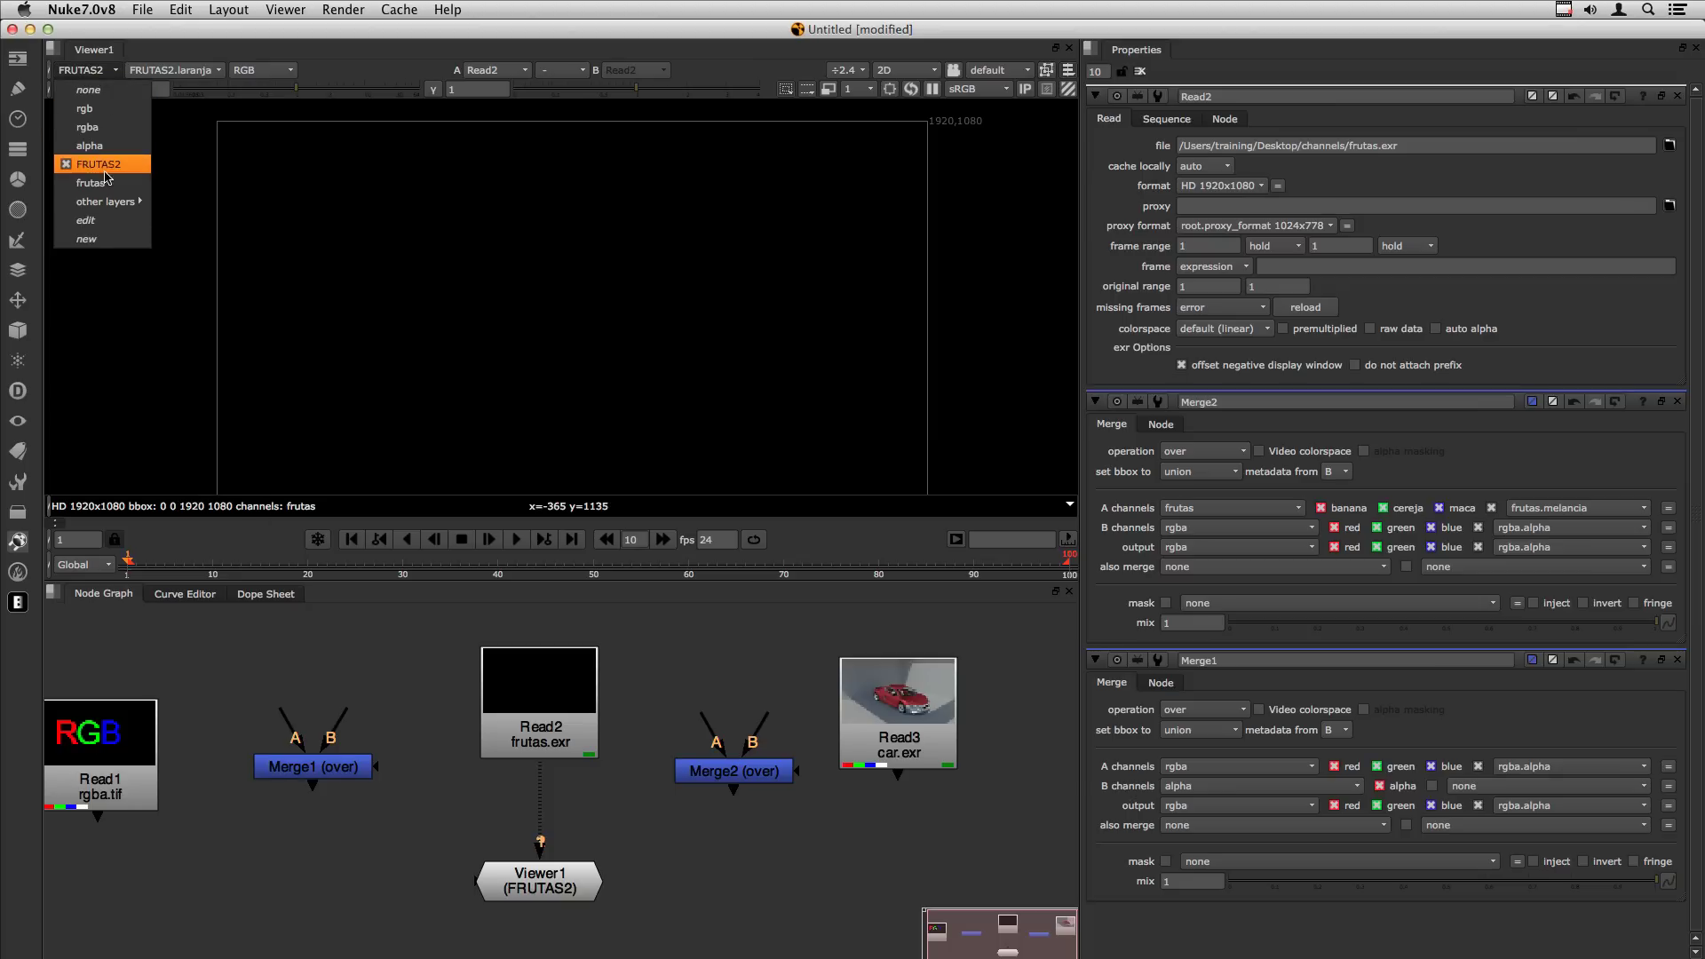
{"action": "left_click", "coordinate": [86, 220]}
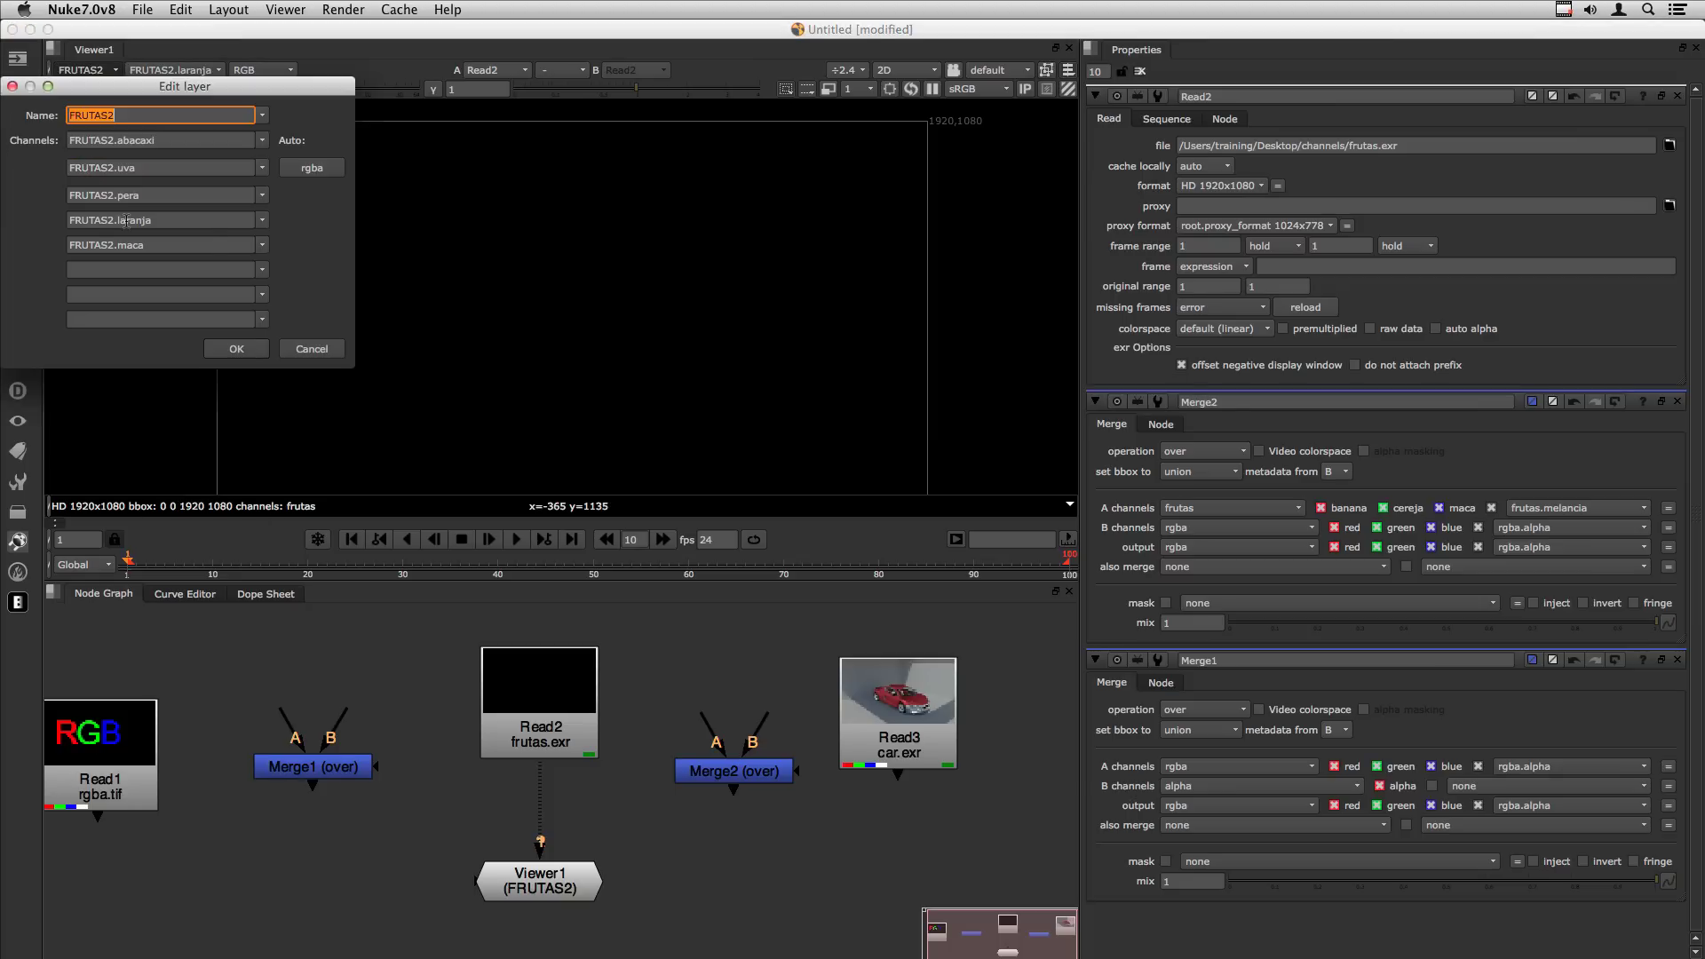
{"action": "left_click", "coordinate": [182, 221]}
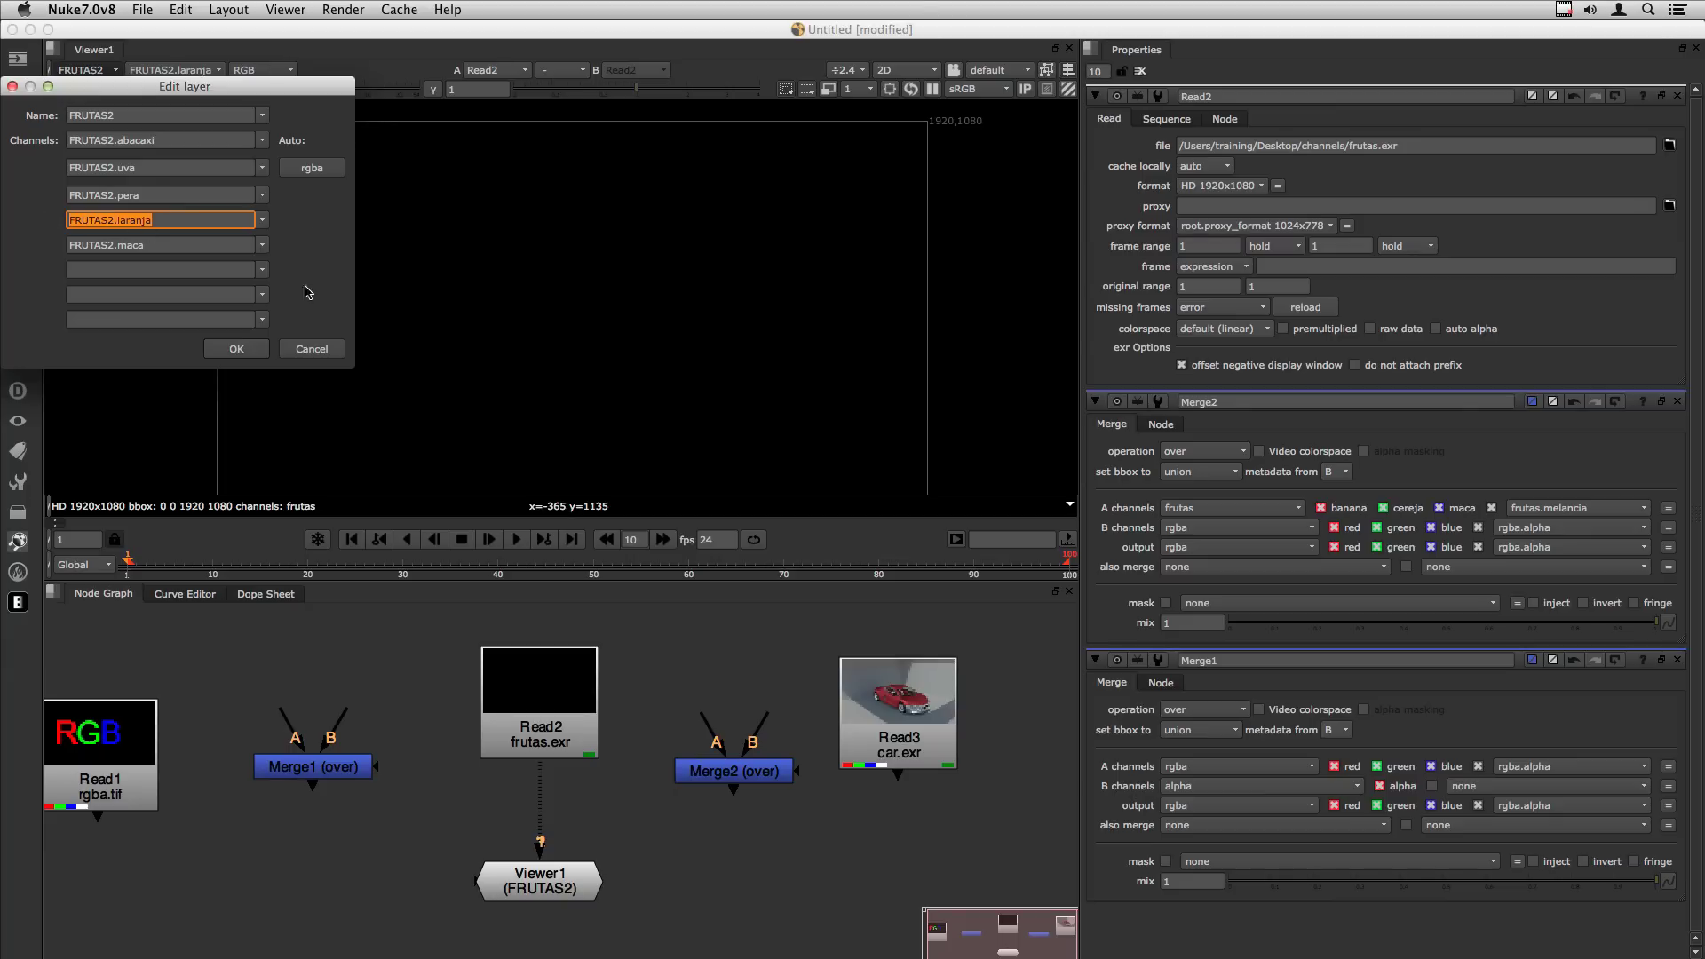
{"action": "left_click", "coordinate": [312, 350]}
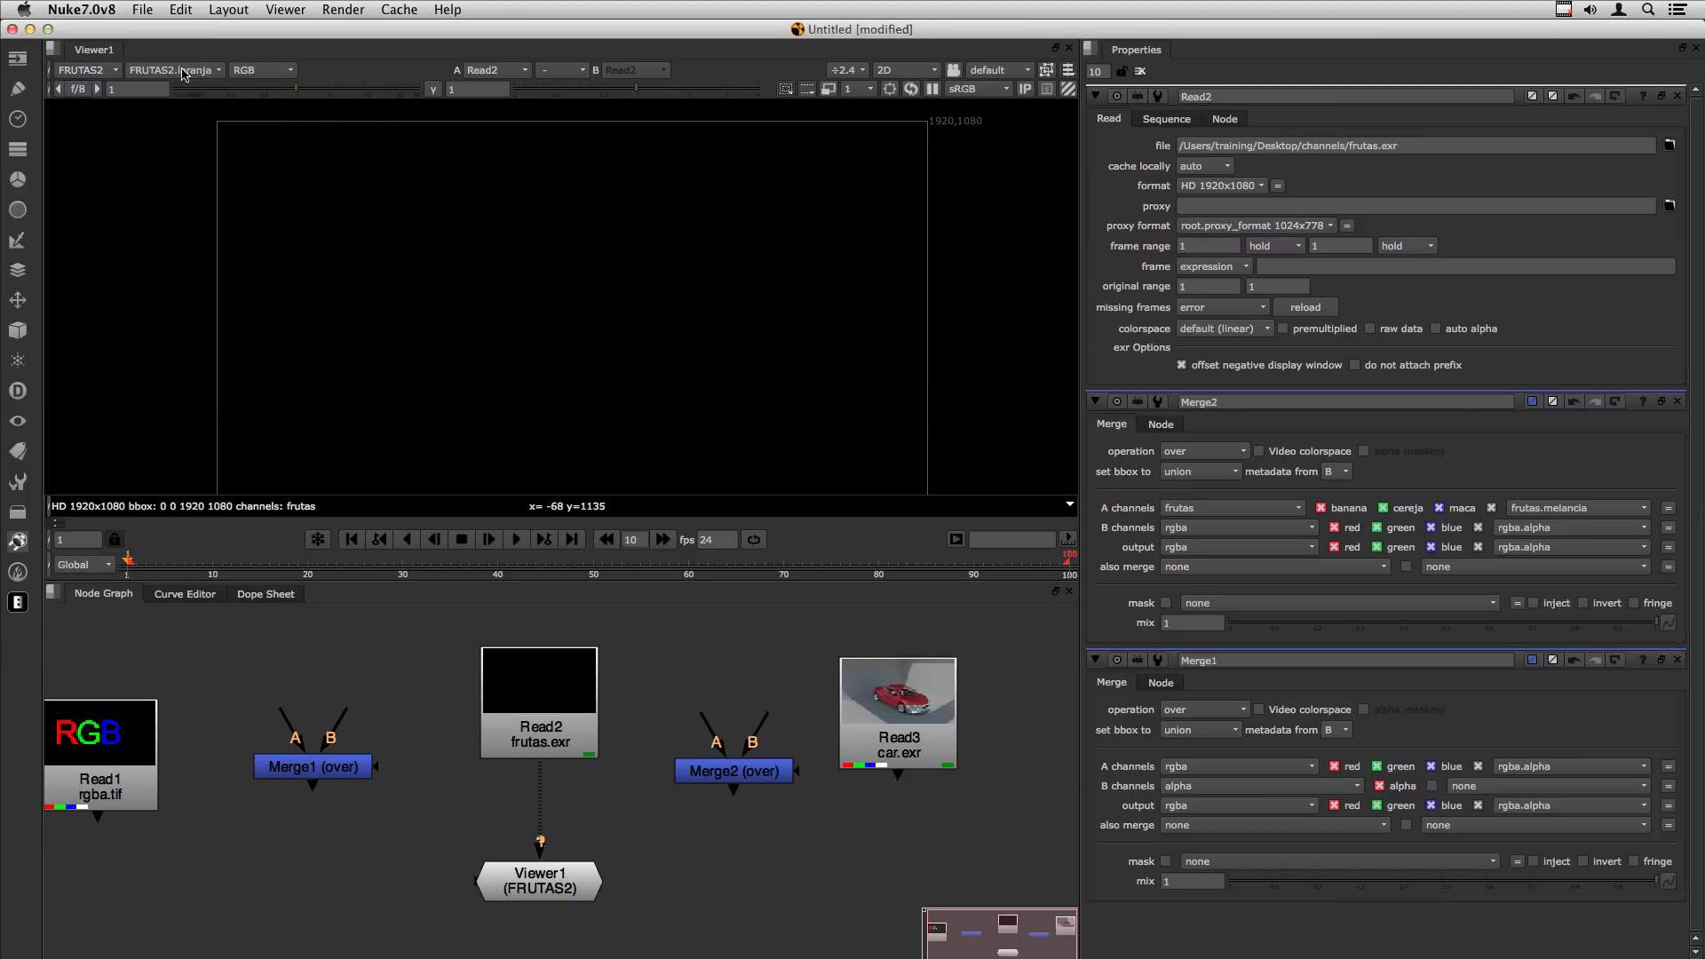
Look through the viewer's other available alpha channels for those belonging to FRUTAS2.
{"action": "left_click", "coordinate": [174, 70]}
{"action": "mouse_move", "coordinate": [197, 297]}
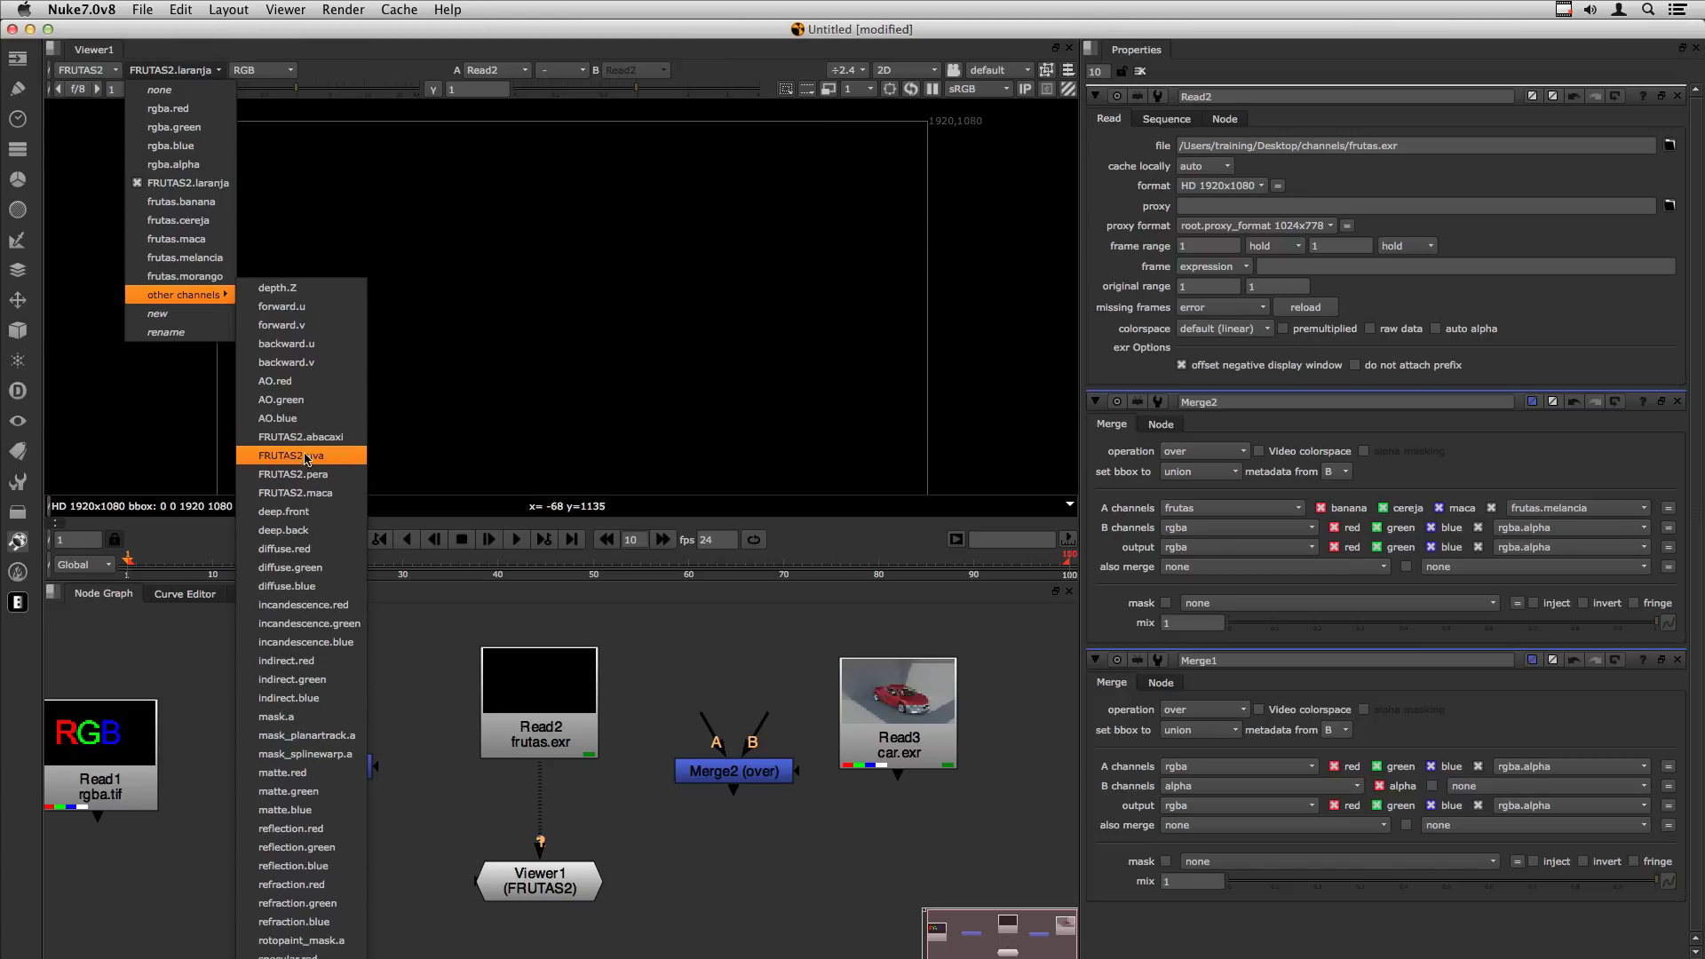
{"action": "left_click", "coordinate": [744, 843]}
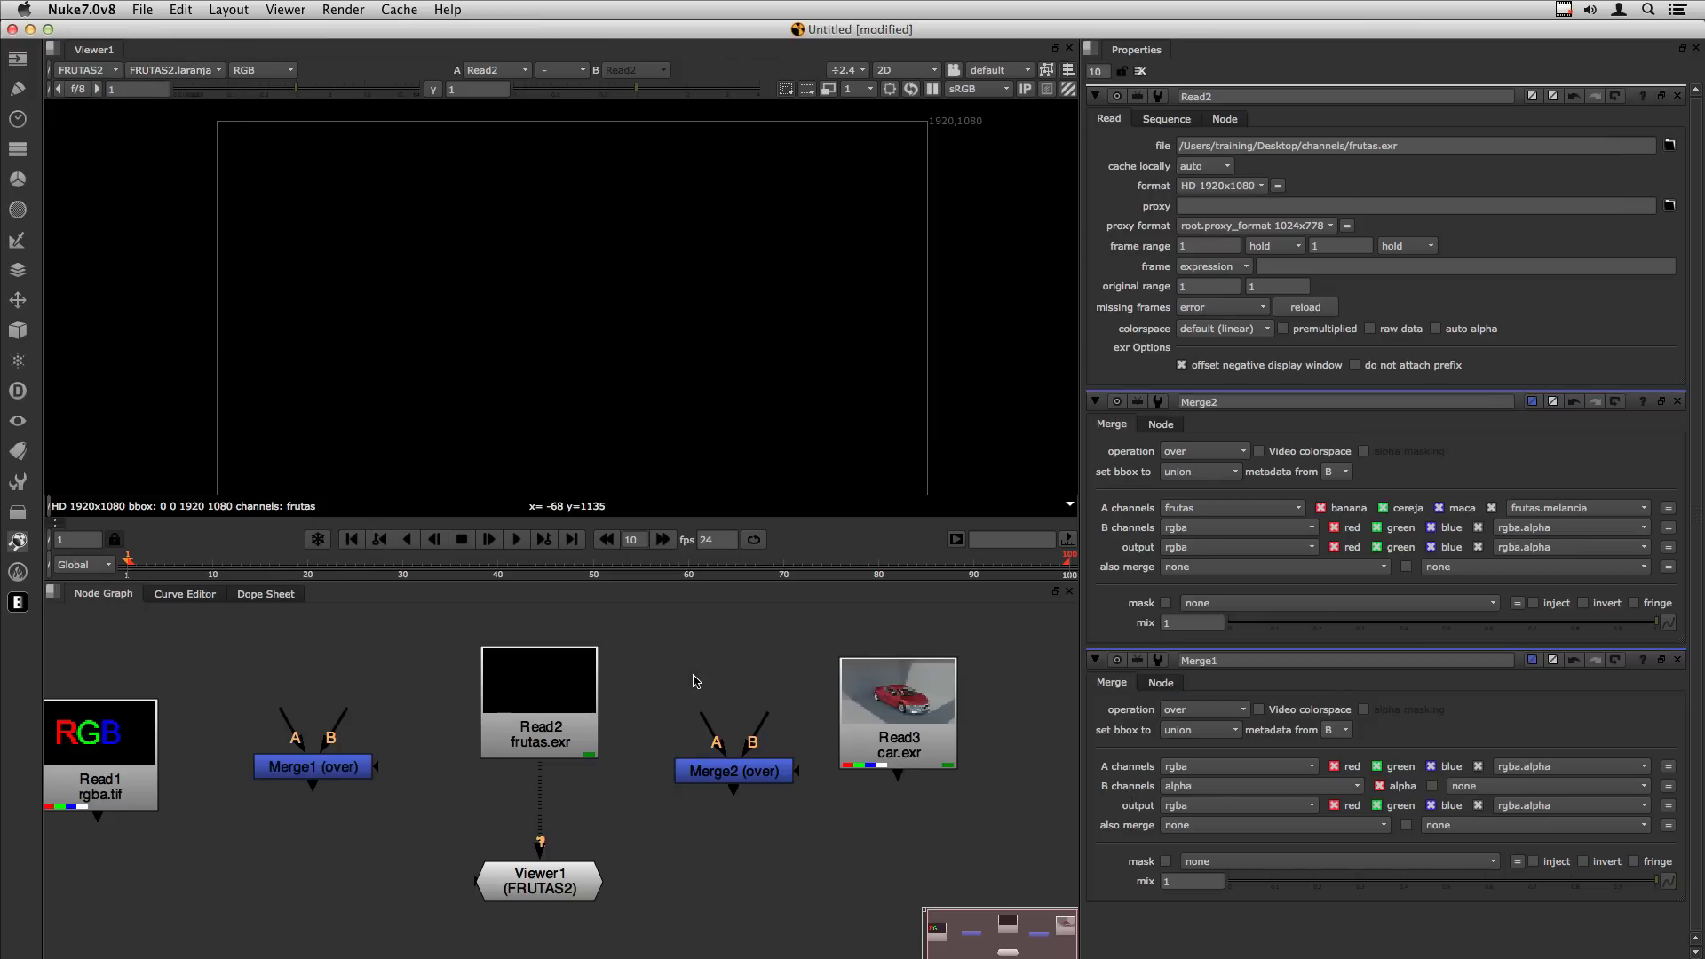
Nudge the second Merge node slightly and set its A channels to the FRUTAS2 layer.
{"action": "left_click_drag", "start_coordinate": [739, 783], "coordinate": [730, 786]}
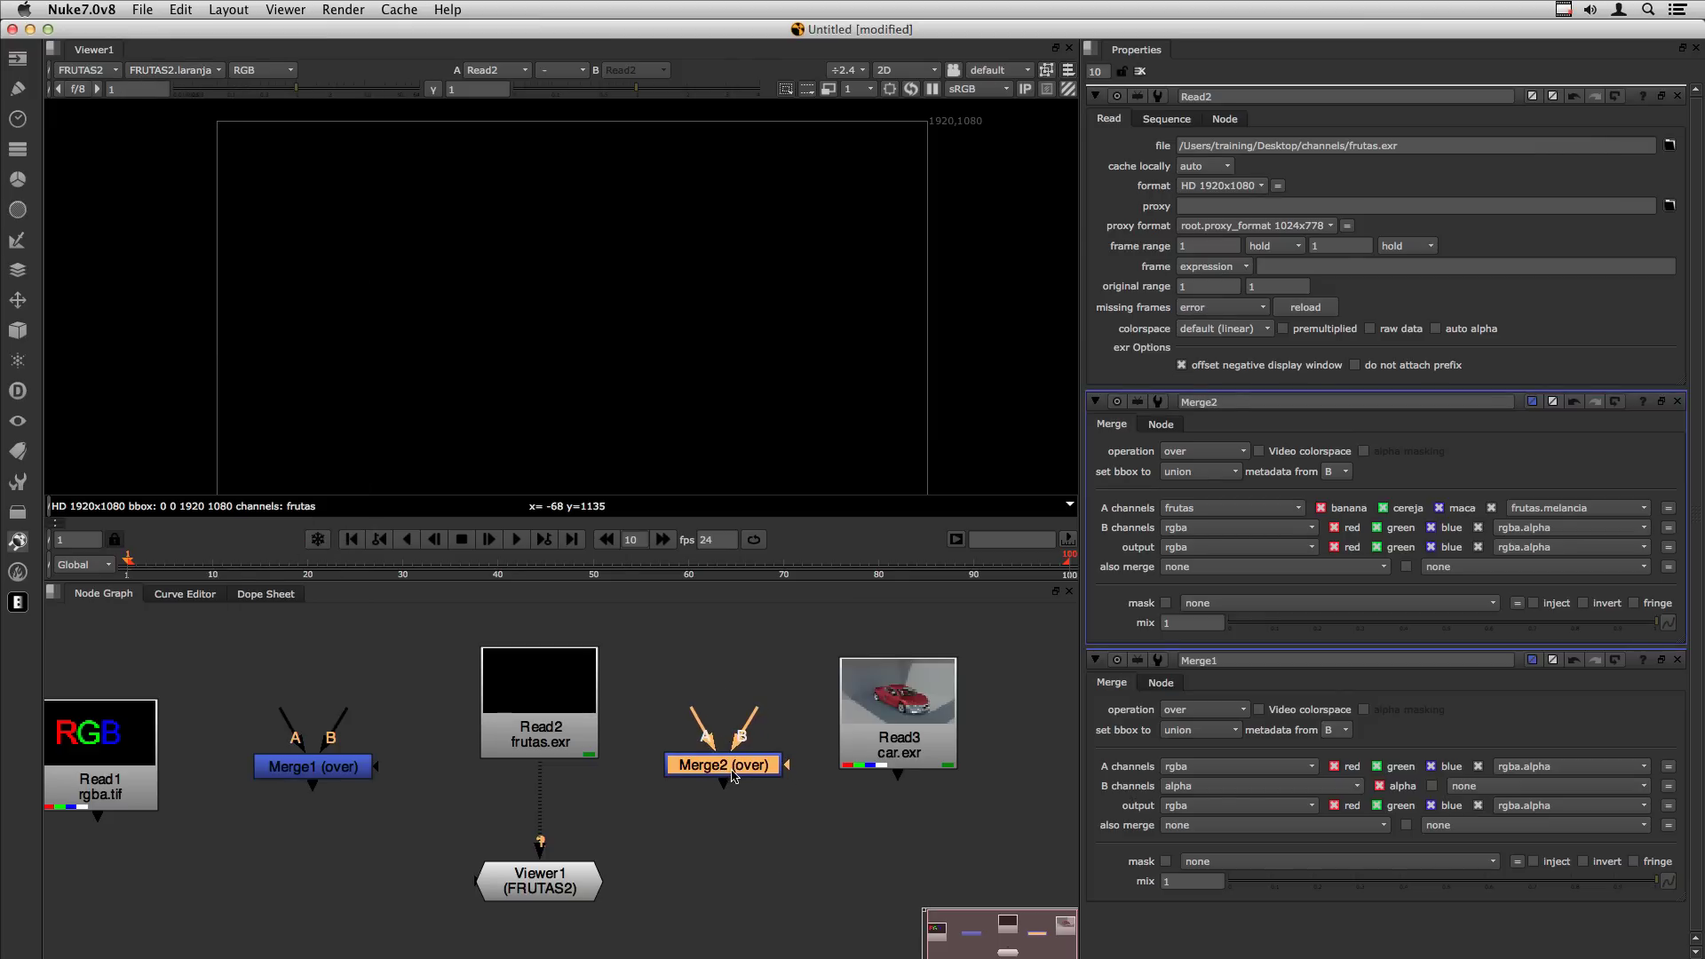
{"action": "double_click", "coordinate": [728, 781]}
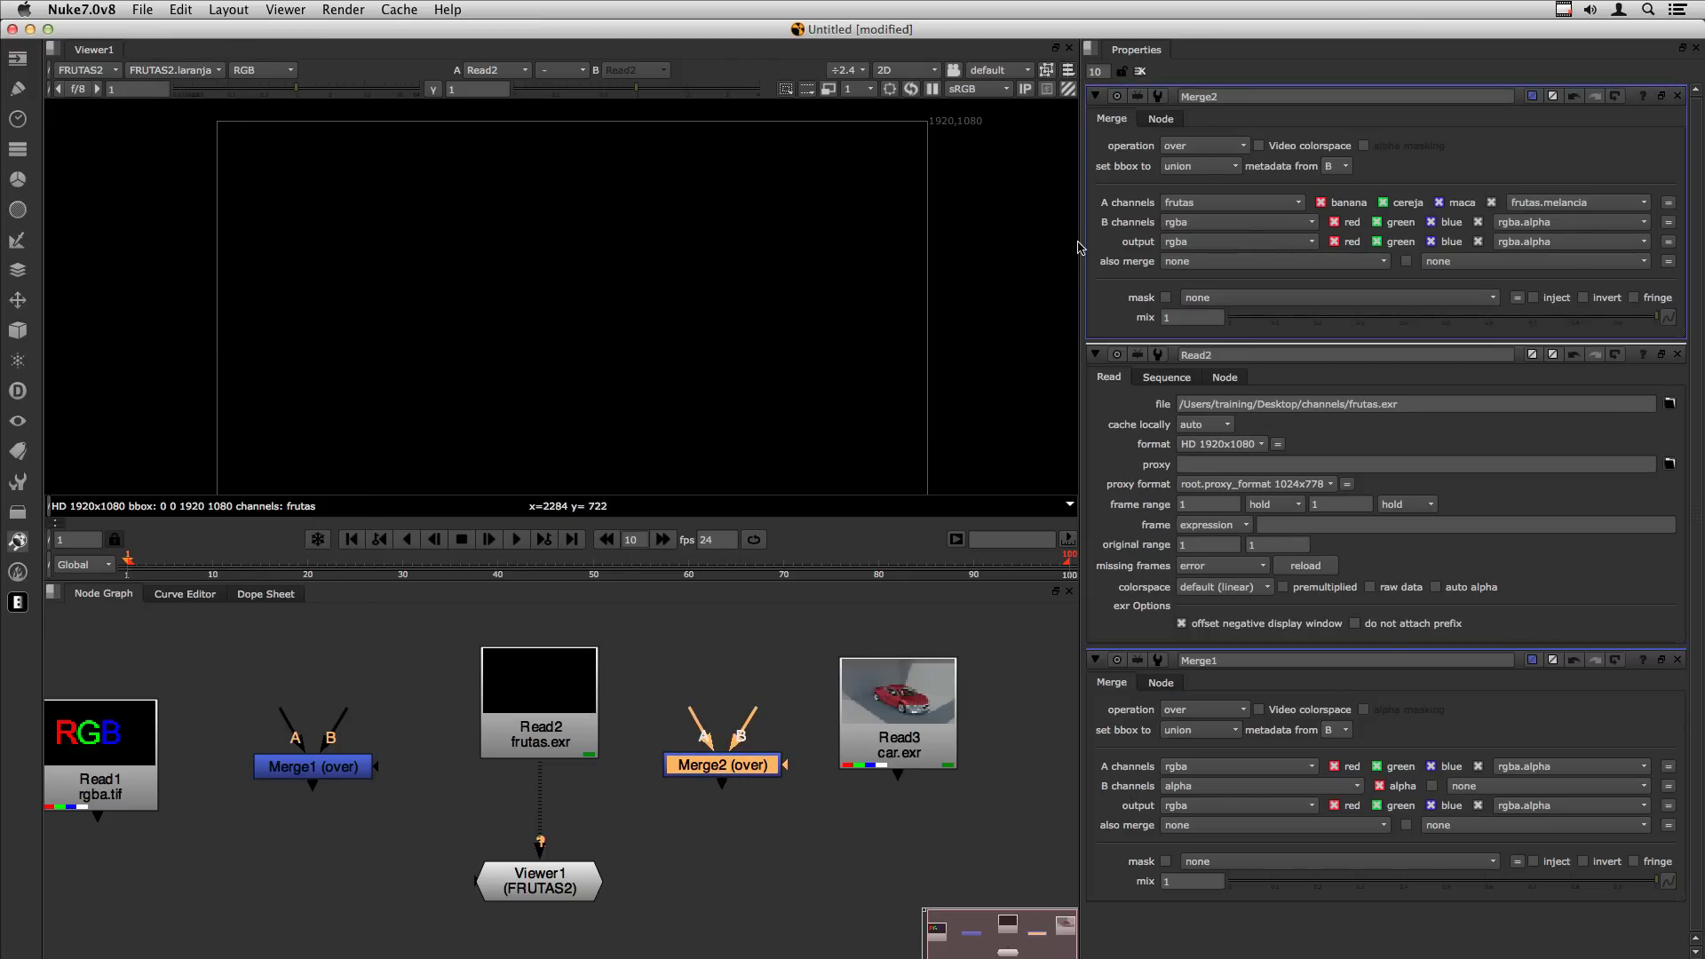
{"action": "left_click", "coordinate": [1192, 203]}
{"action": "mouse_move", "coordinate": [1209, 317]}
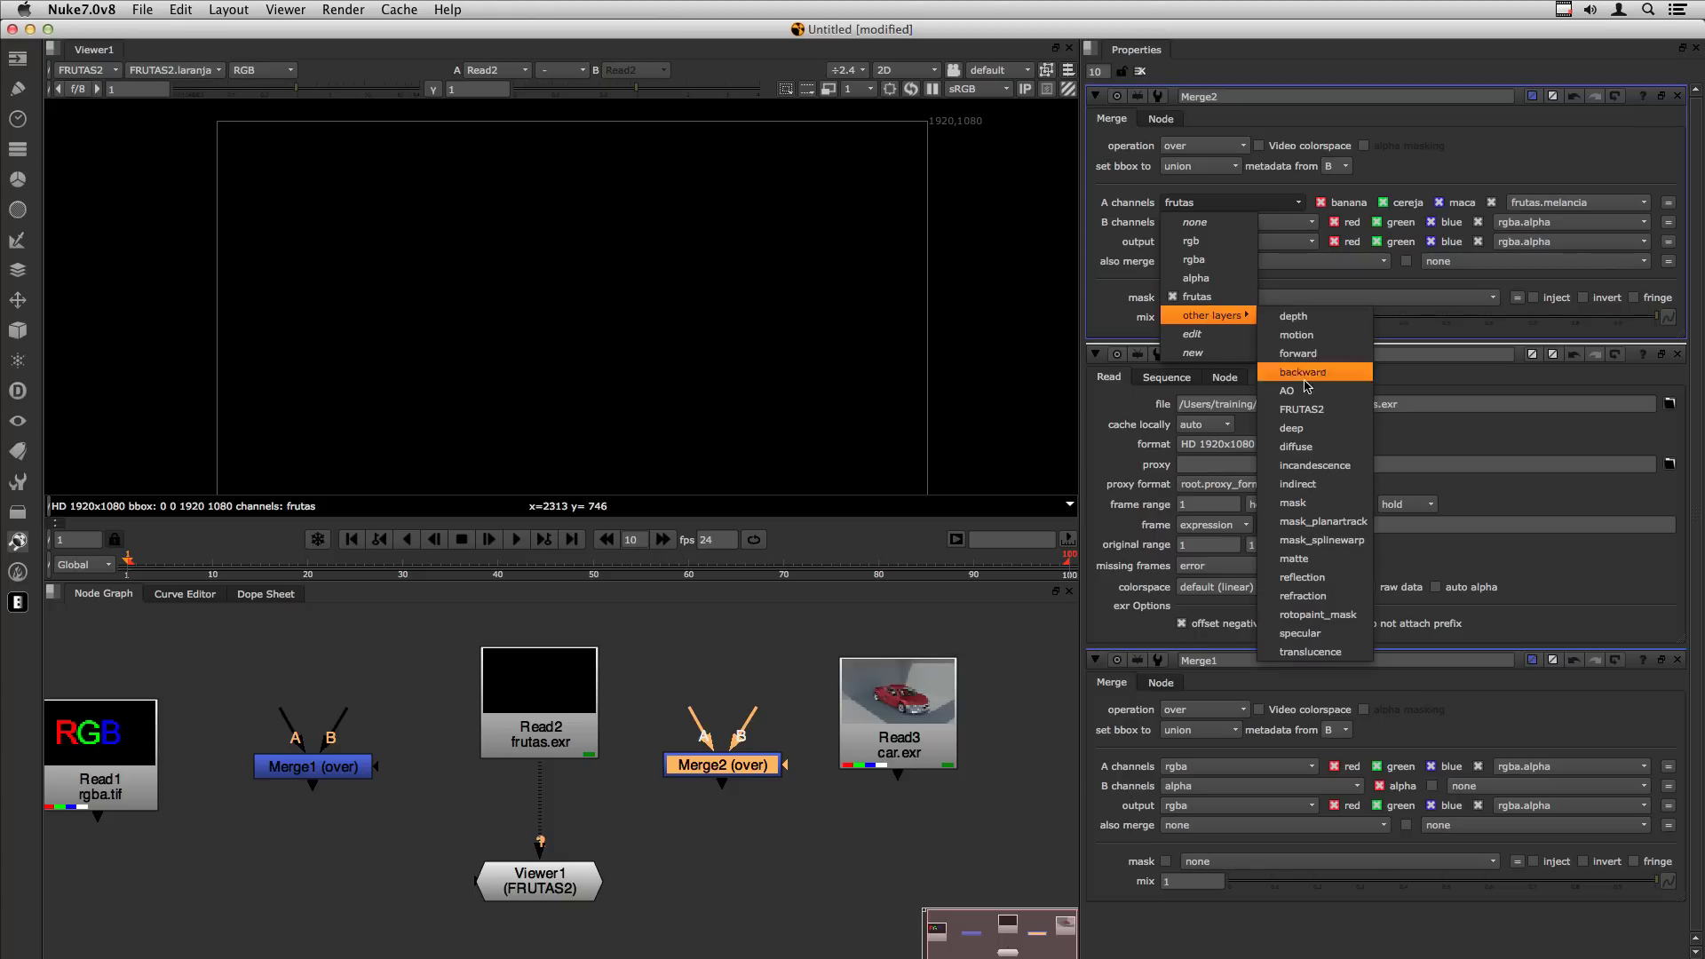
{"action": "left_click", "coordinate": [1301, 410]}
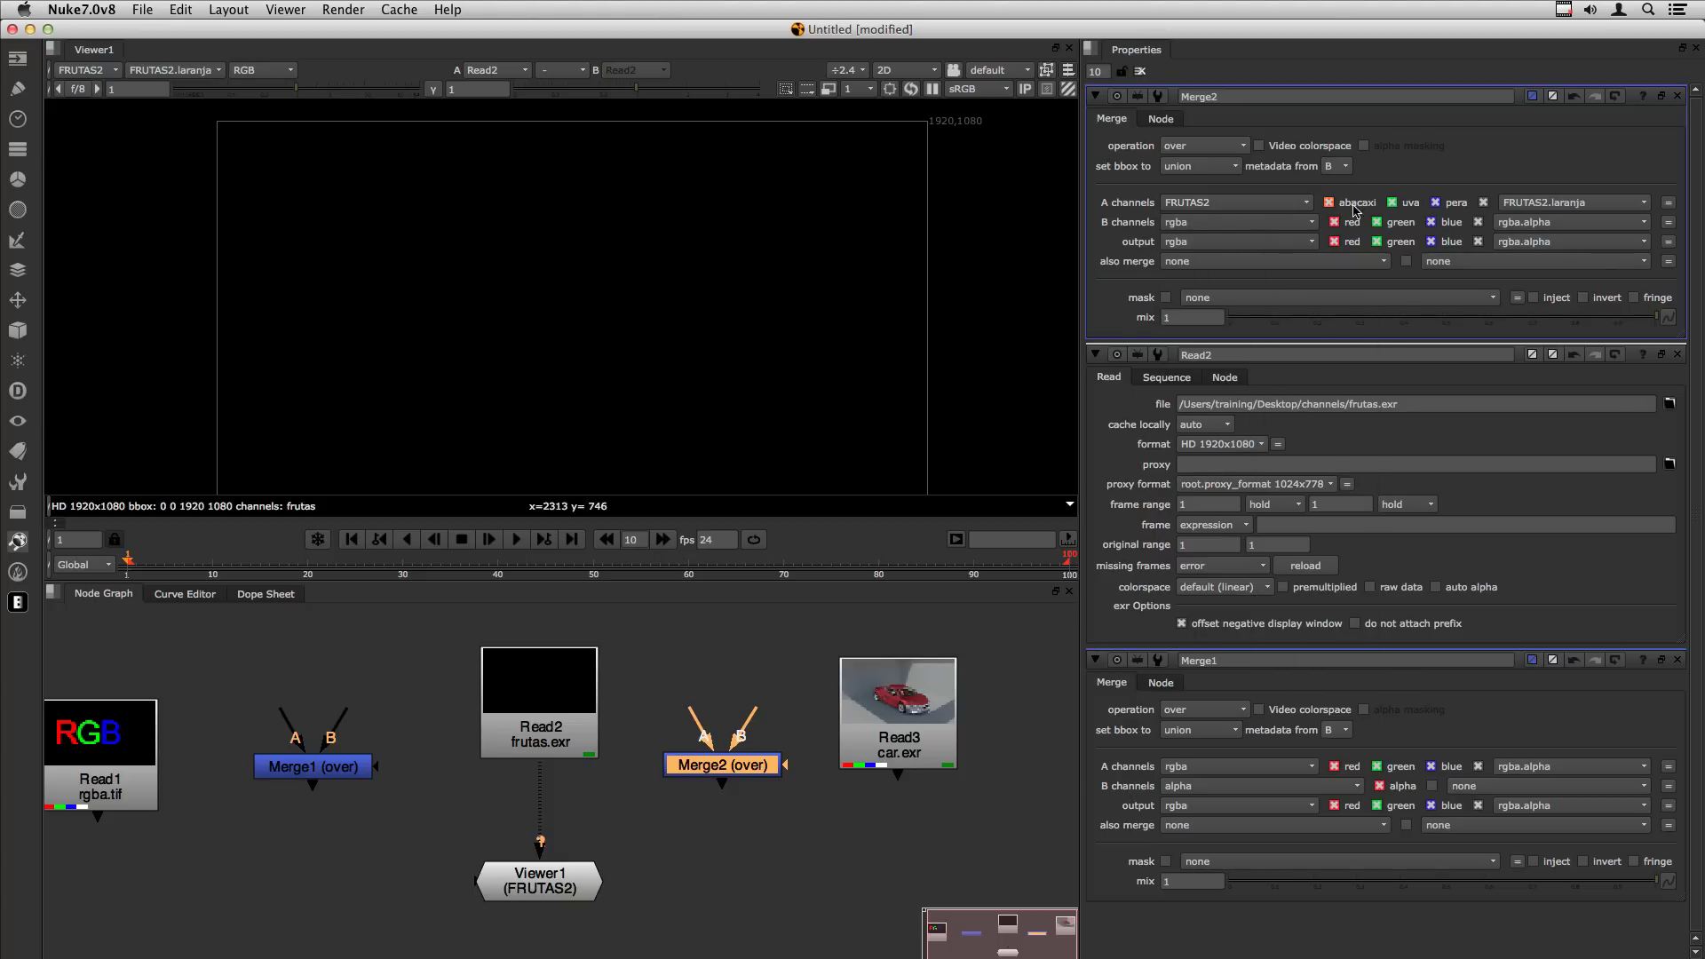
{"action": "left_click", "coordinate": [1411, 203]}
{"action": "left_click", "coordinate": [1400, 203]}
{"action": "left_click", "coordinate": [1435, 203]}
{"action": "left_click", "coordinate": [1452, 204]}
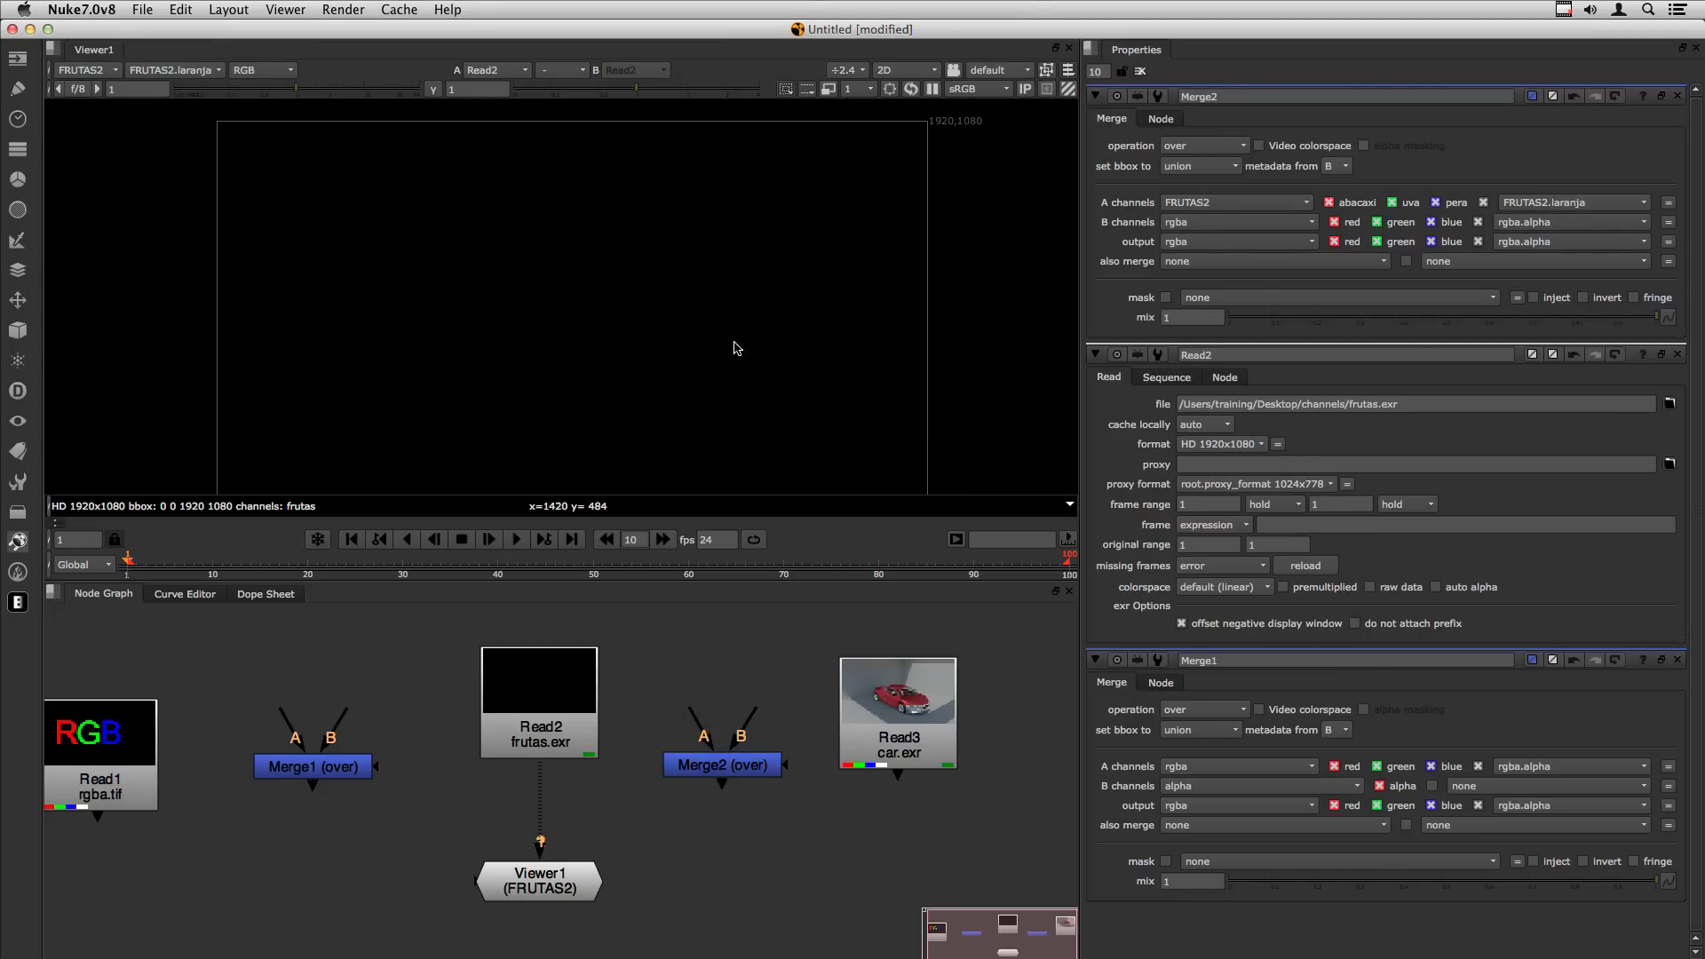
Review the viewer's selectors for the layer, the alpha channel and the displayed channels.
{"action": "left_click", "coordinate": [91, 71]}
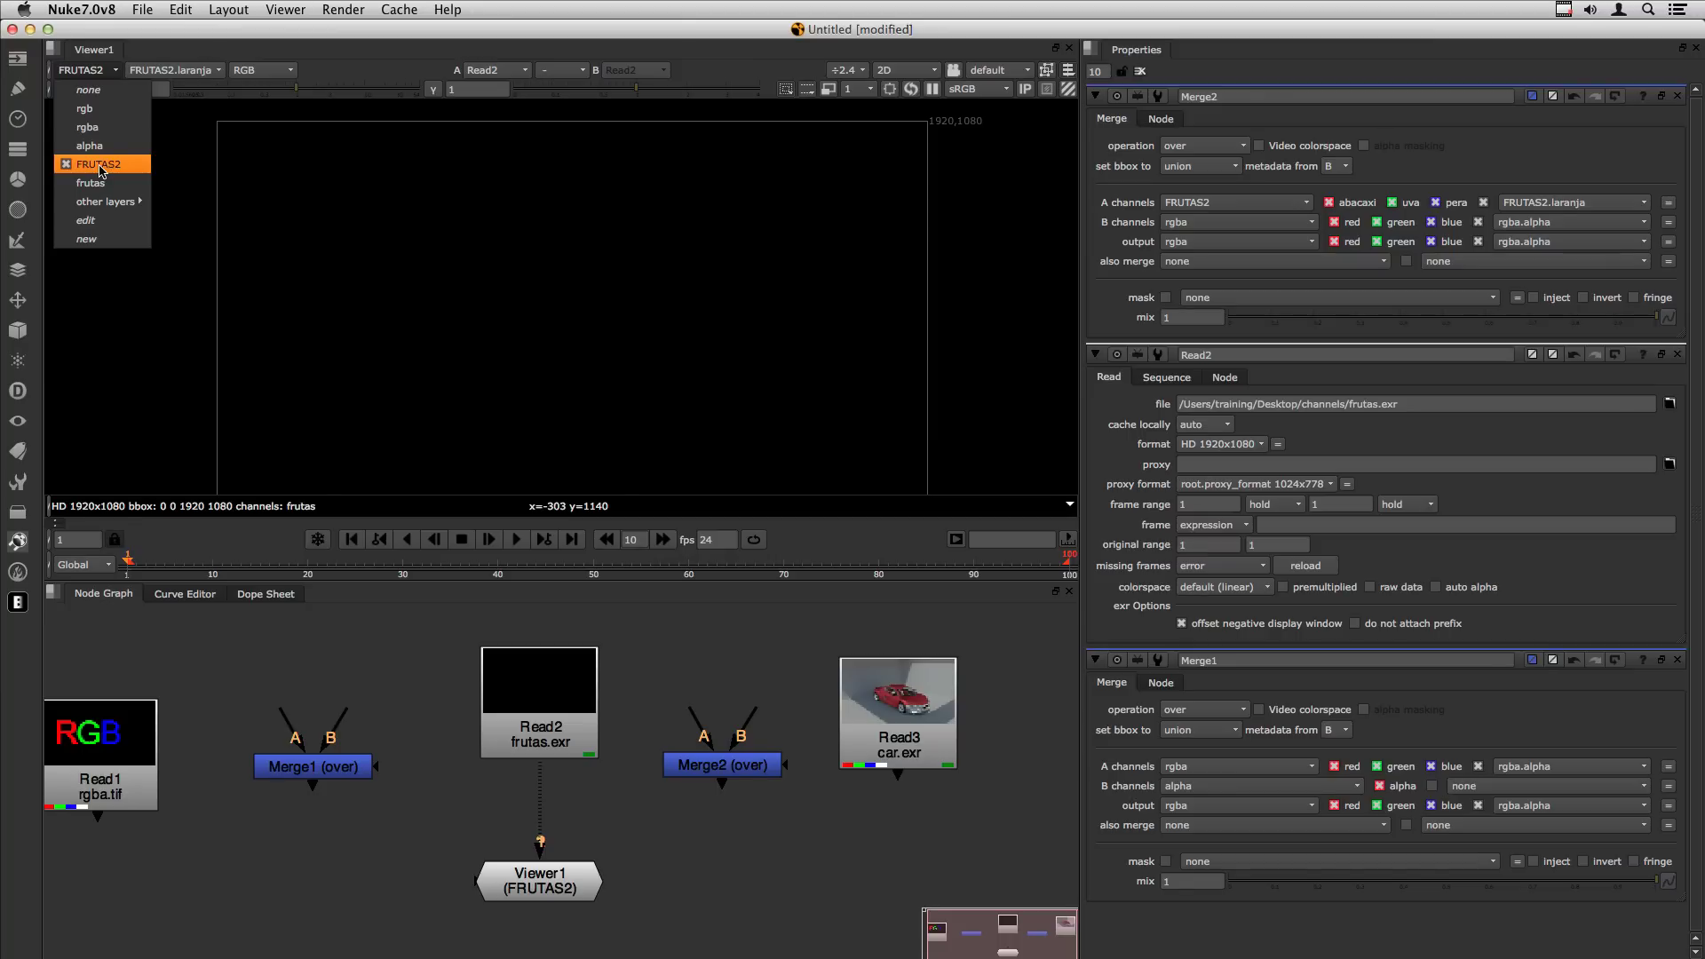
{"action": "left_click", "coordinate": [188, 78]}
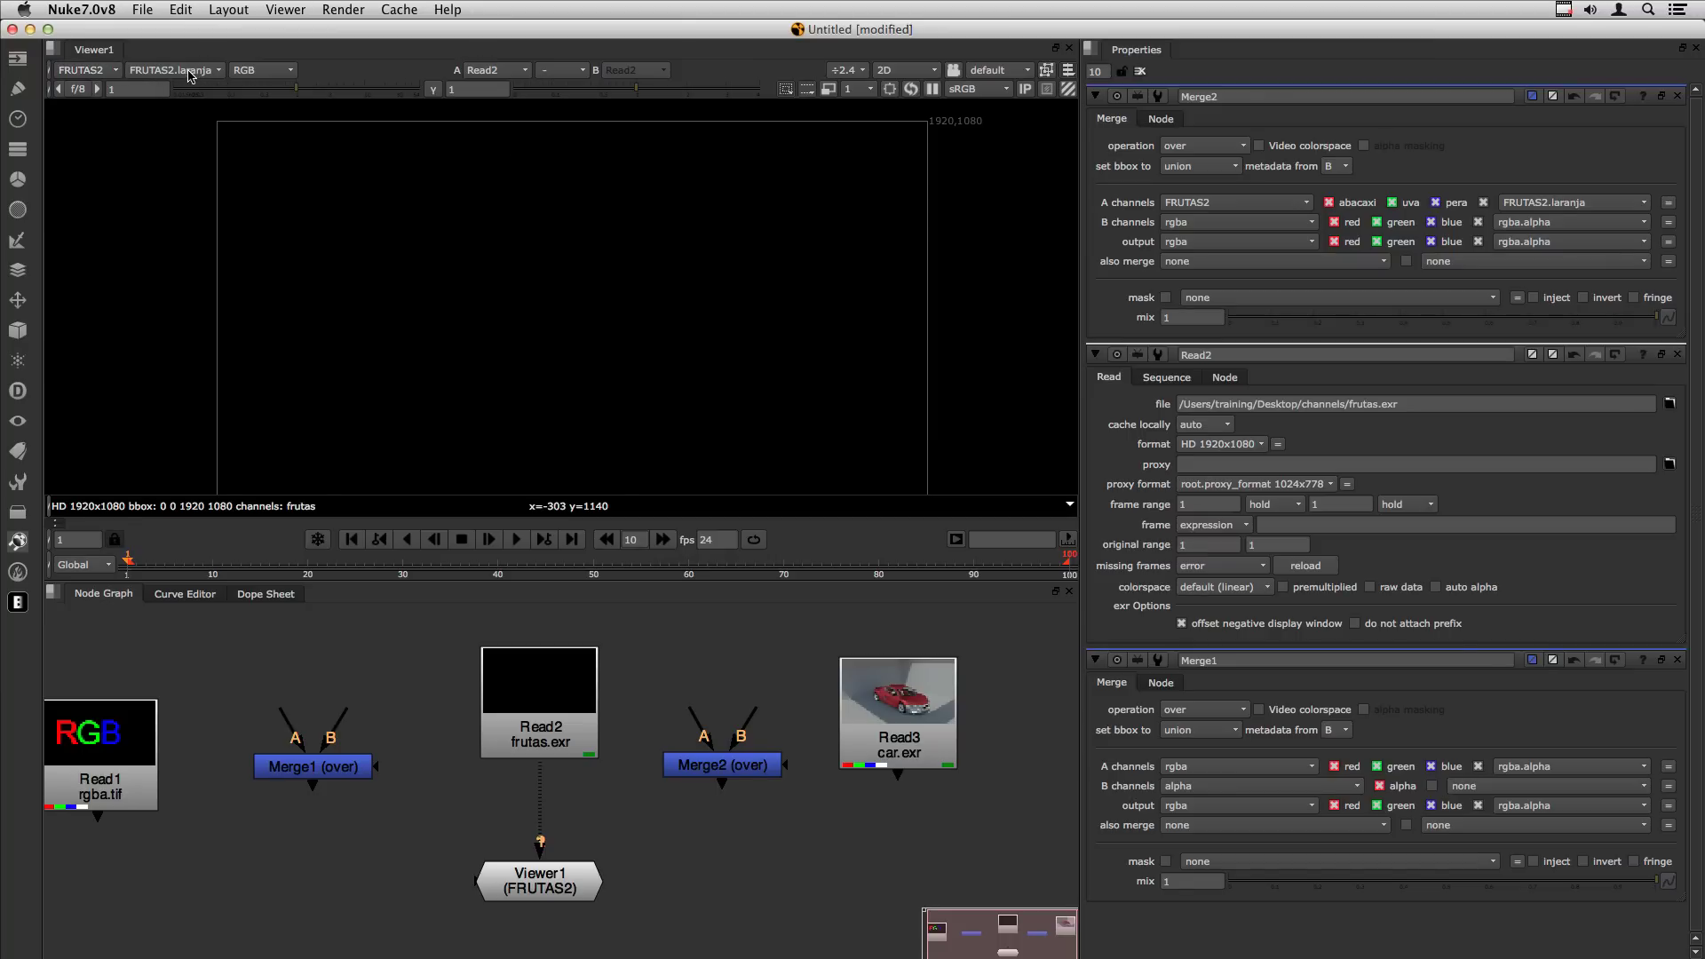
{"action": "left_click", "coordinate": [262, 69]}
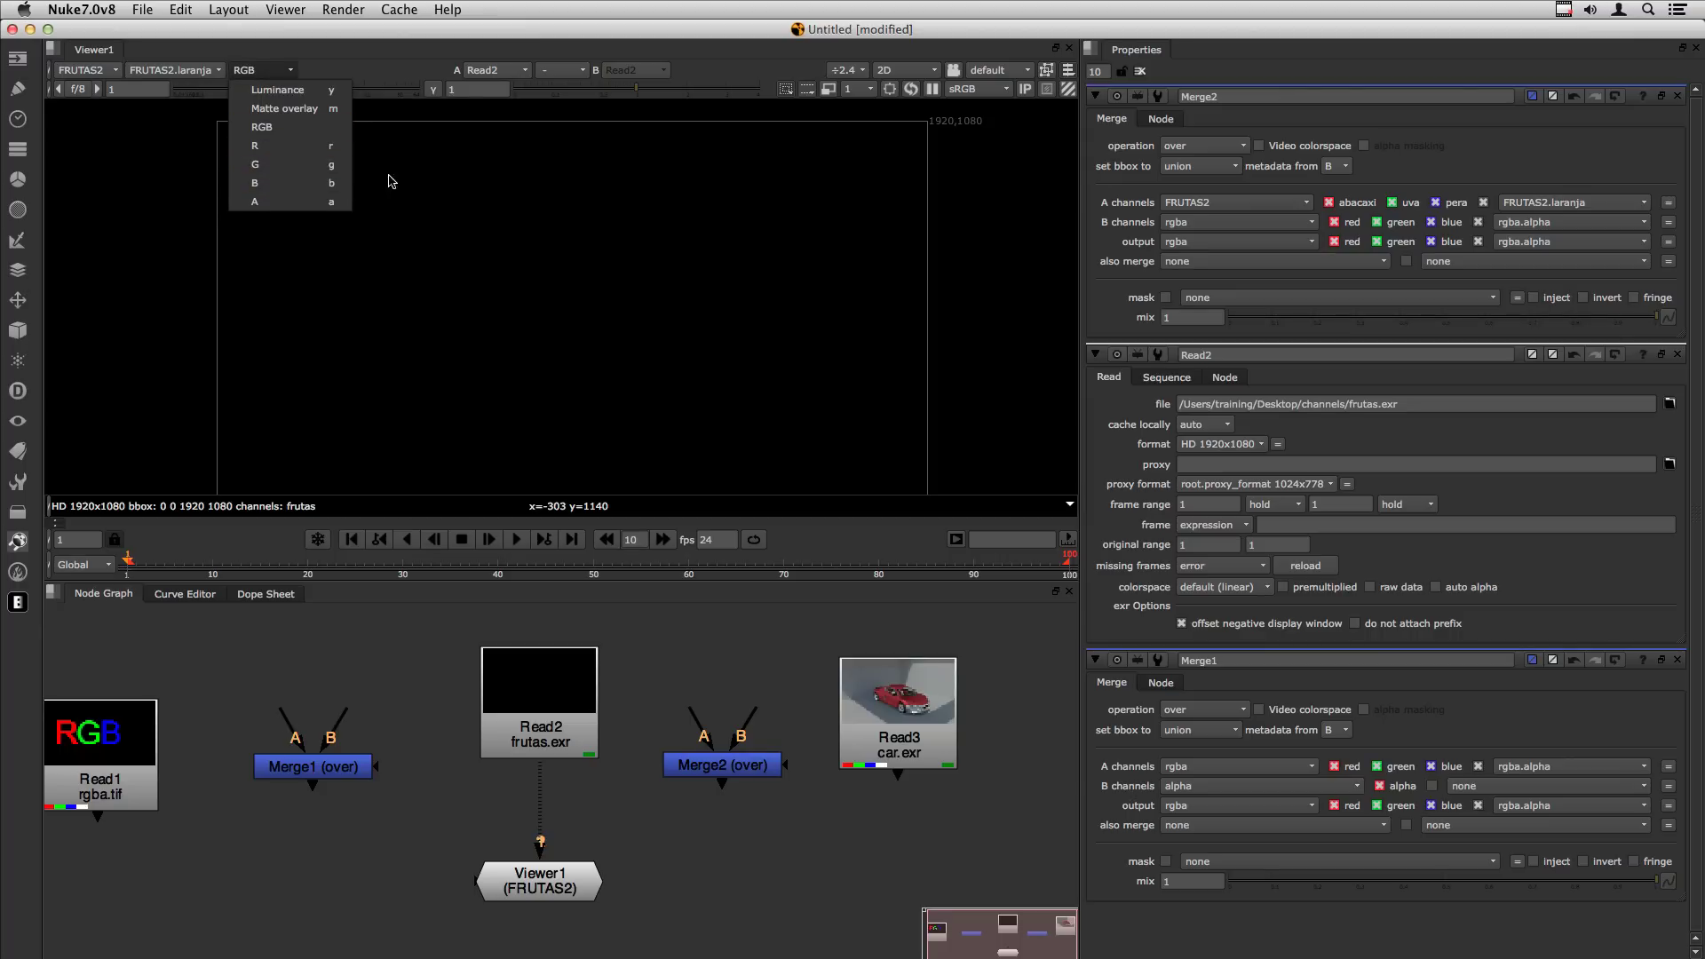
{"action": "left_click", "coordinate": [567, 384]}
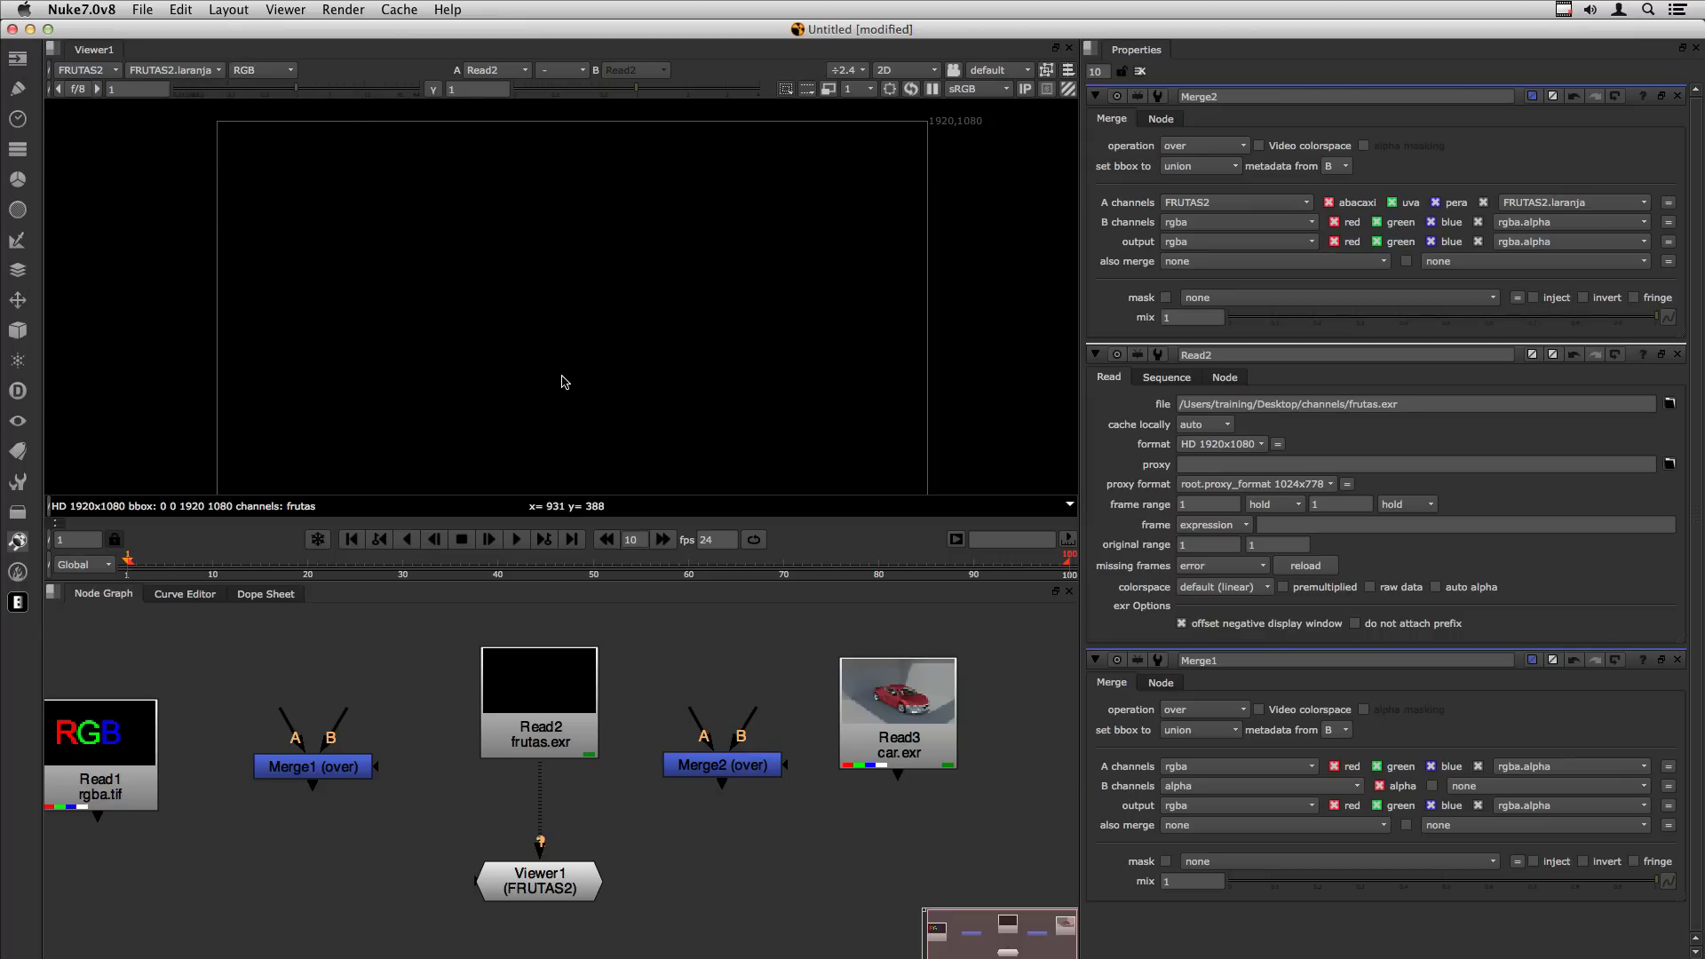